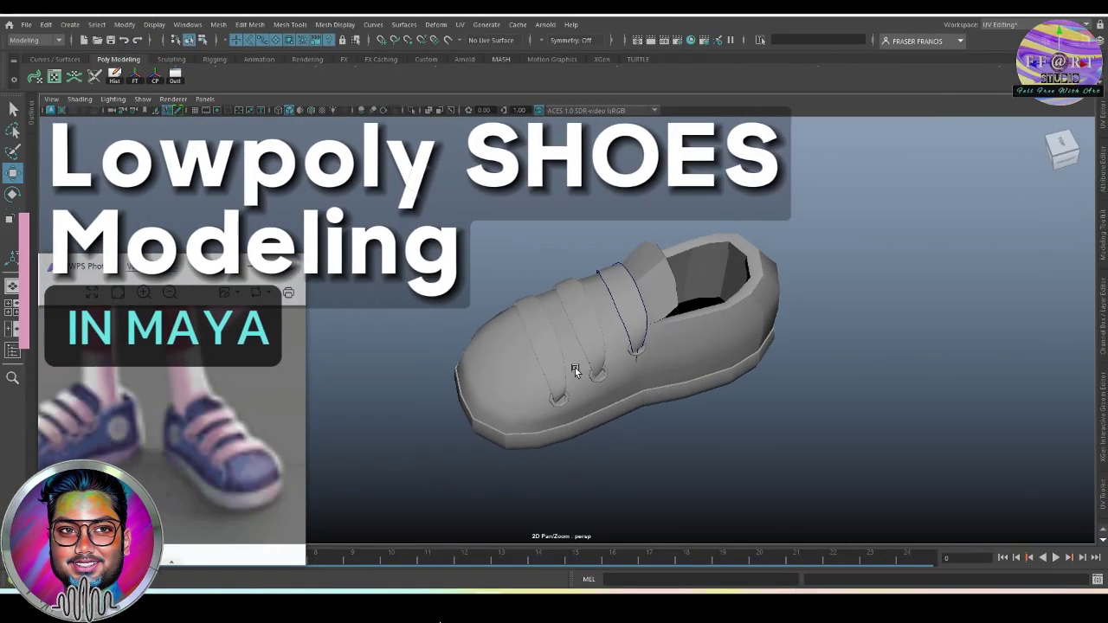
Create a polygon cube by drawing its base and height near the shoe.
left_click_drag(575, 368, 600, 378, "alt")
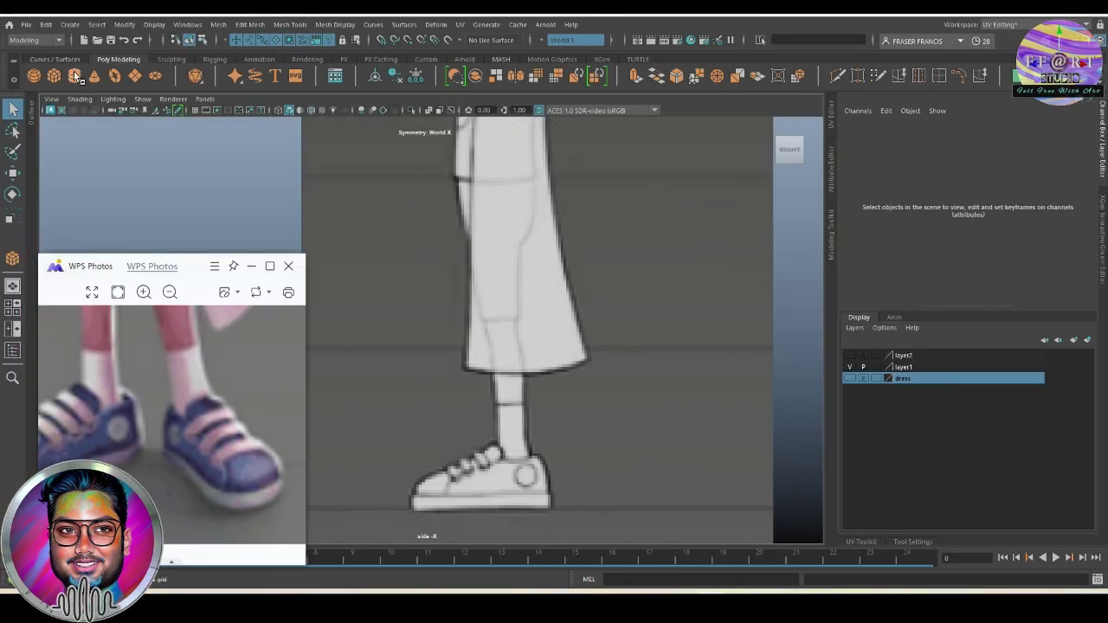
left_click(54, 76)
left_click_drag(411, 452, 551, 509)
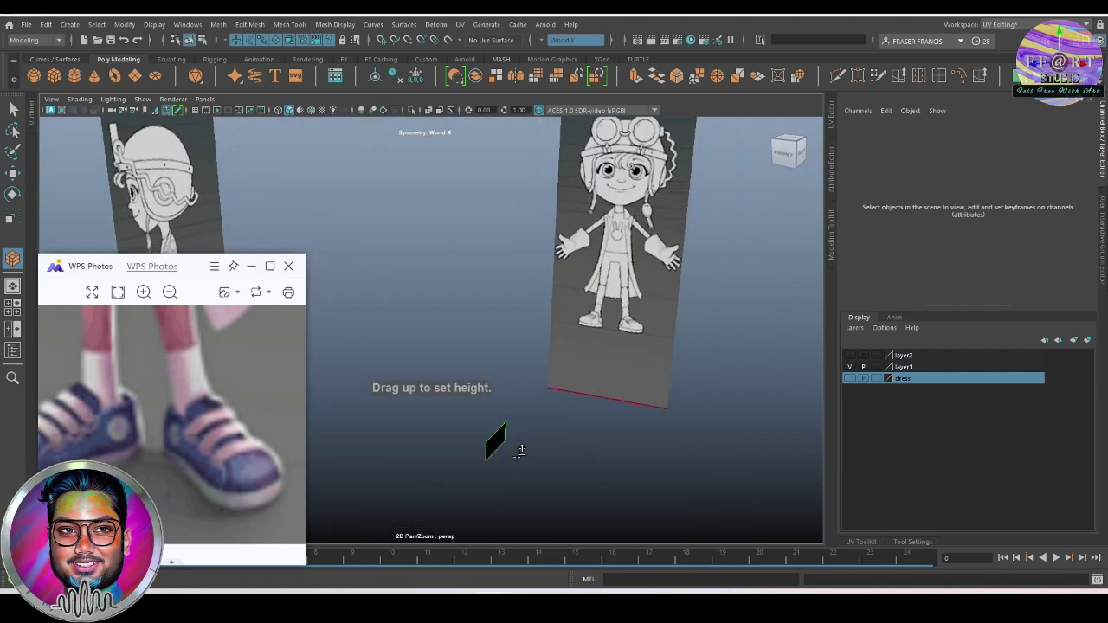
left_click_drag(519, 449, 517, 446)
left_click(540, 460)
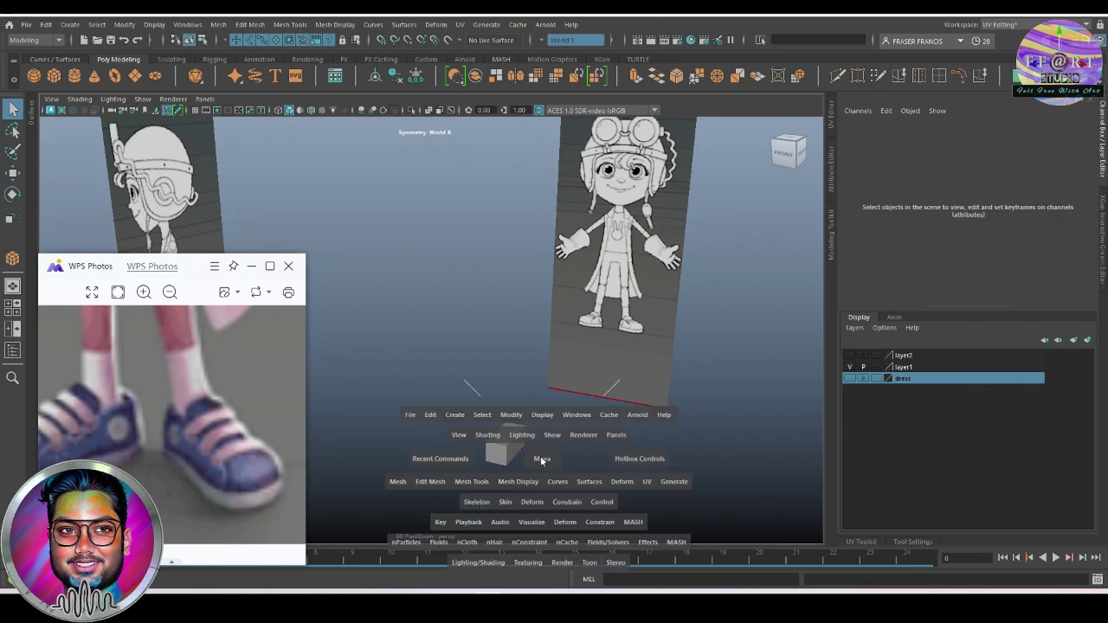
Switch to the side view and make the box see-through with X-Ray.
key("space")
left_click_drag(541, 459, 558, 470)
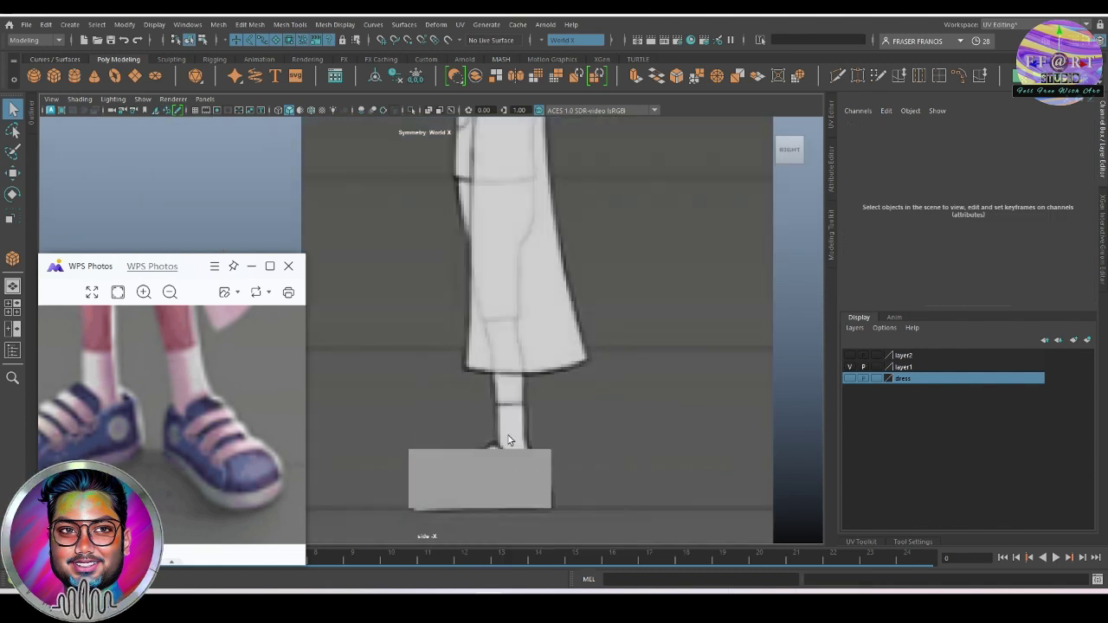
left_click(427, 110)
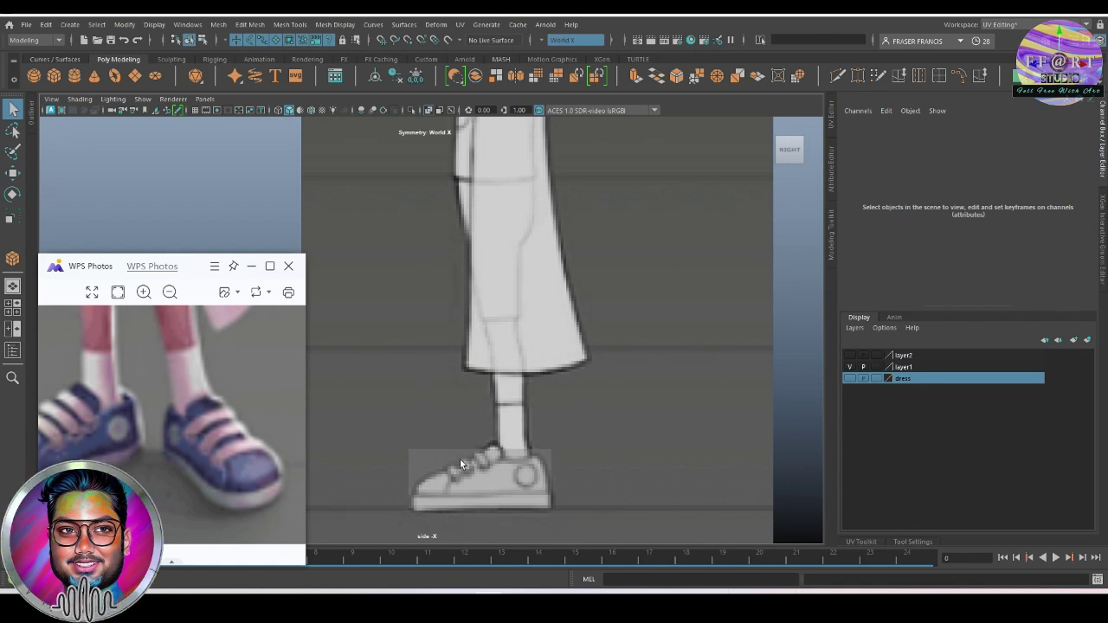
Move the box to X 1.102 so it sits over the shoe, then recentre the side view.
key("space")
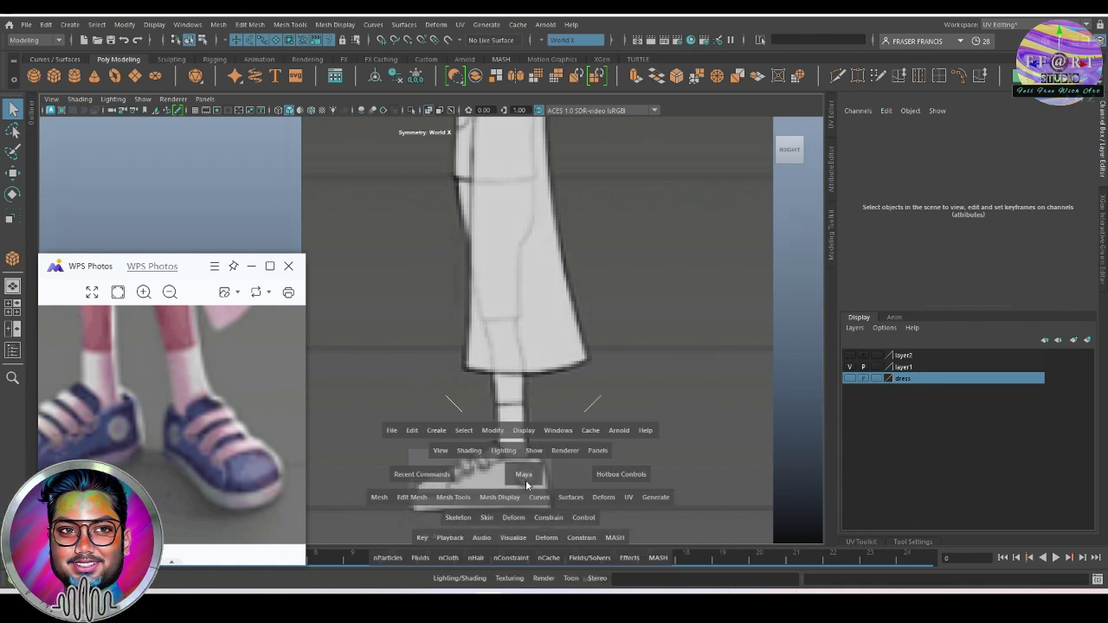
left_click_drag(521, 473, 535, 477)
left_click(474, 482)
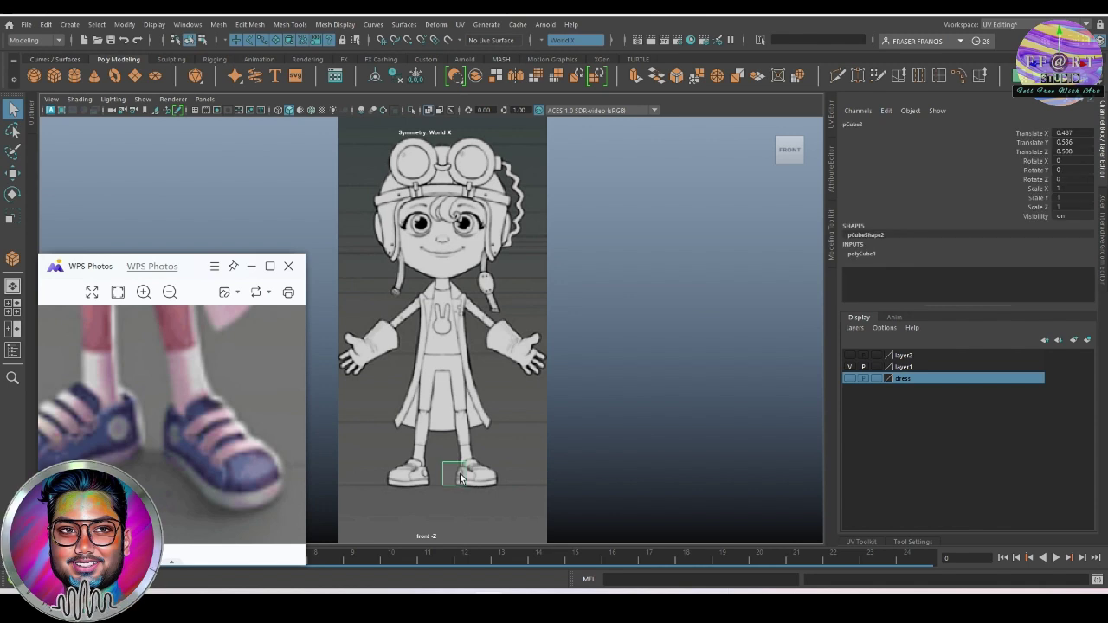
key("w")
left_click_drag(530, 477, 573, 487)
key("space")
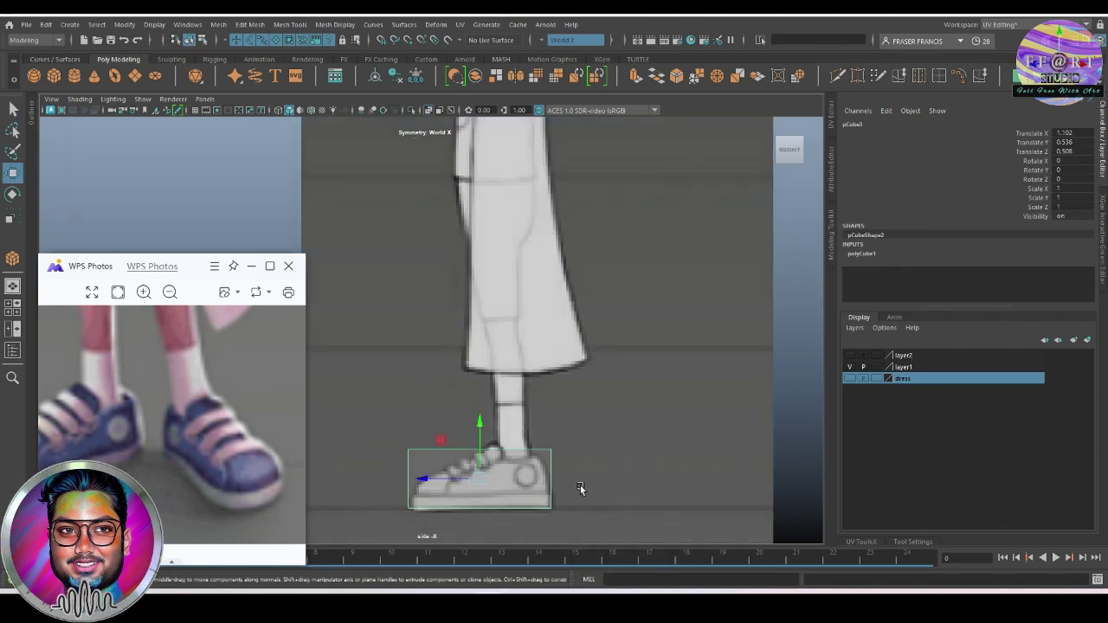
middle_click_drag(537, 497, 595, 452, "alt")
scroll(597, 453, "up", 1)
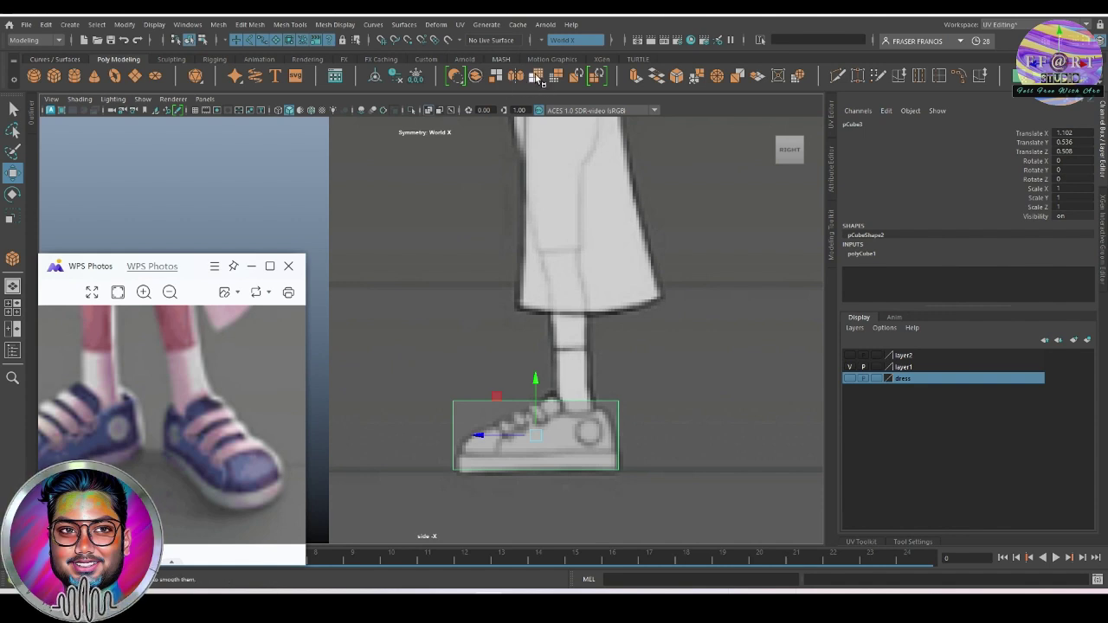
Smooth the cube with 2 divisions into a rounded mesh.
left_click(218, 24)
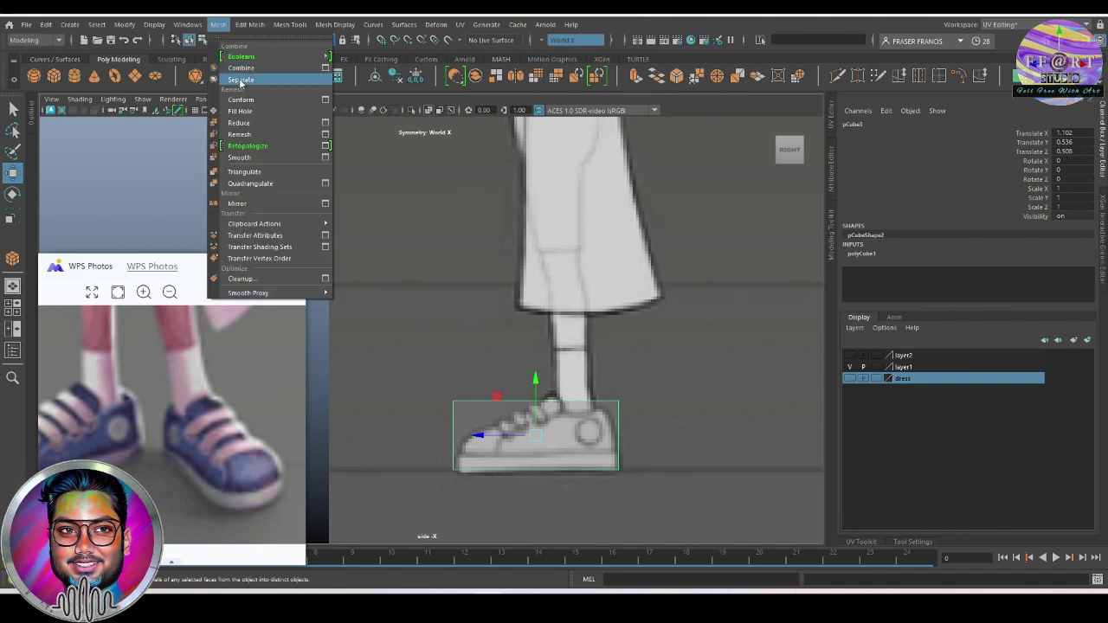
left_click(289, 159)
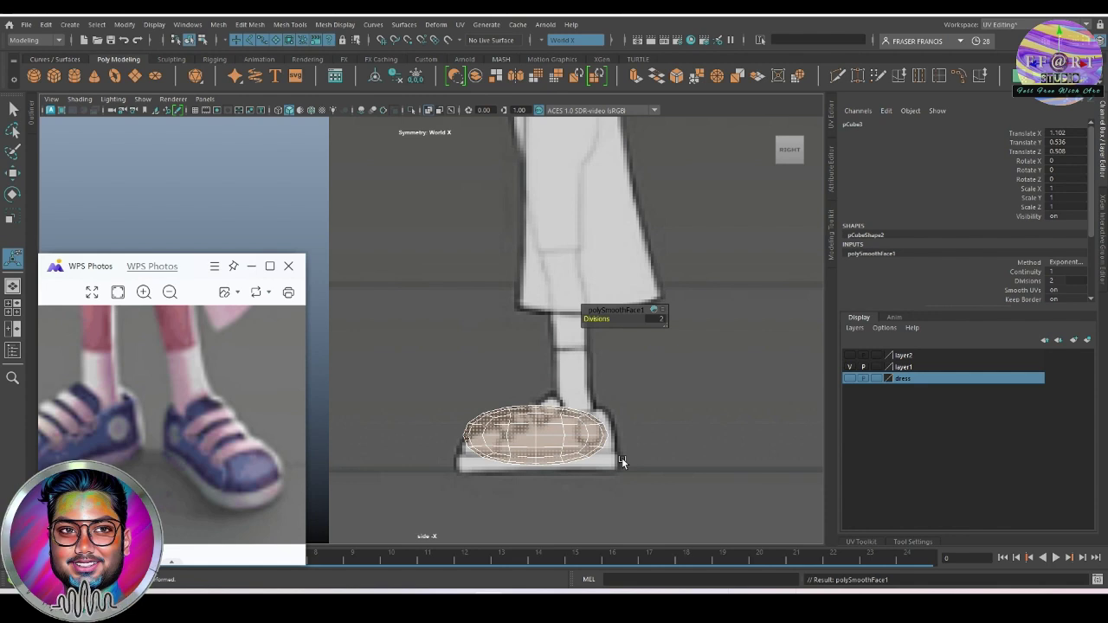
key("q")
Marquee-select the lower half of the smoothed mesh's faces.
scroll(600, 438, "up", 2)
scroll(578, 451, "up", 2)
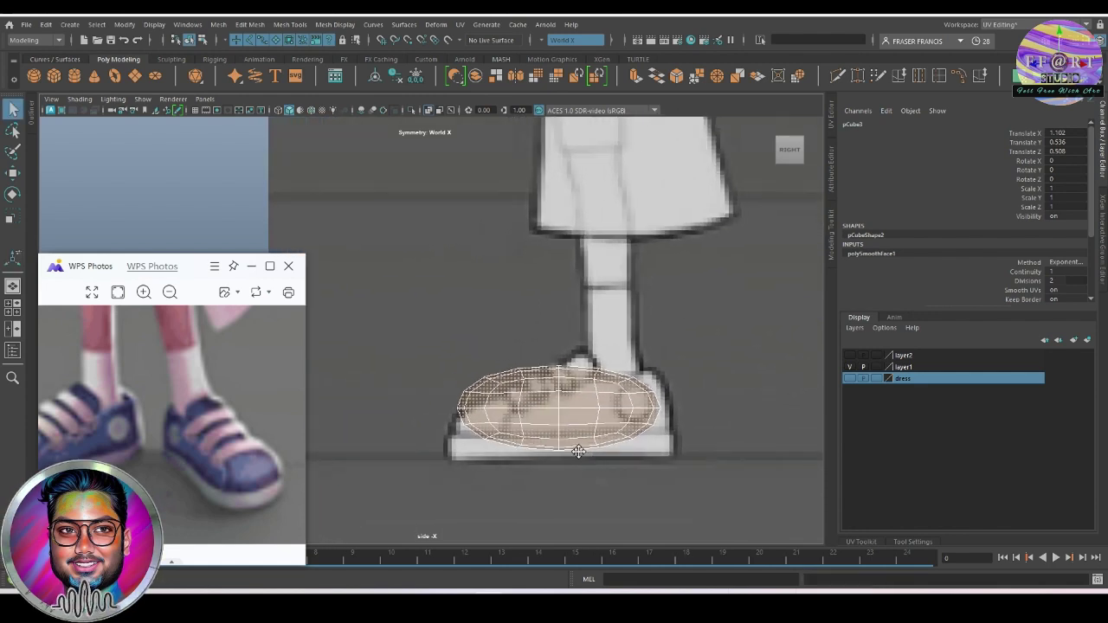
middle_click_drag(578, 451, 563, 434, "alt")
mouse_move(596, 258)
right_mouse_down()
mouse_move(597, 374)
mouse_move(595, 291)
right_mouse_up()
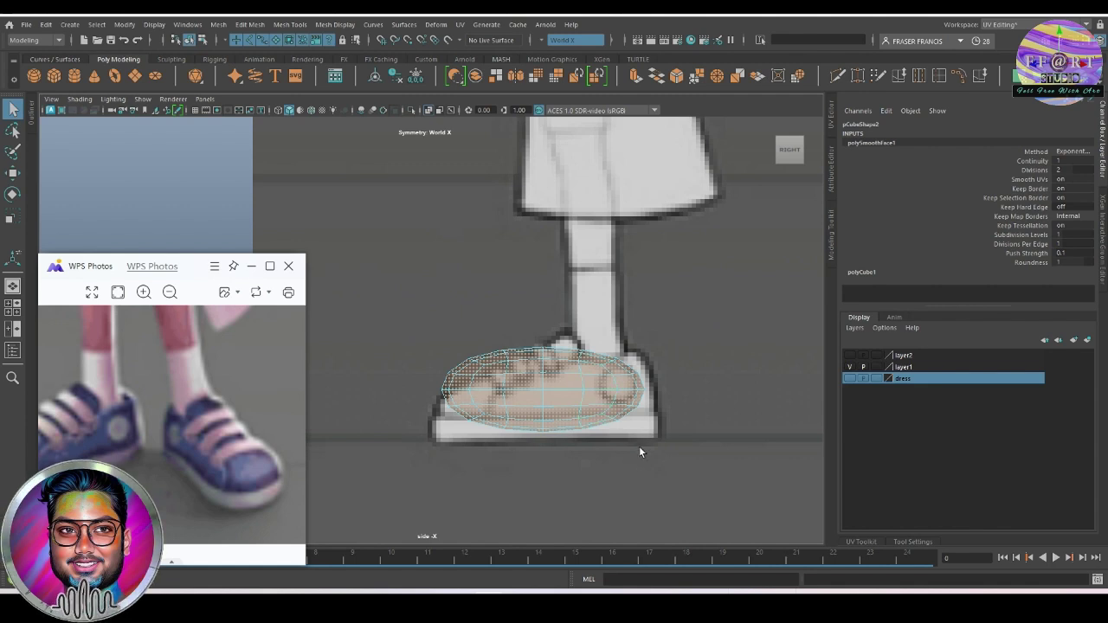
left_click_drag(641, 447, 482, 433)
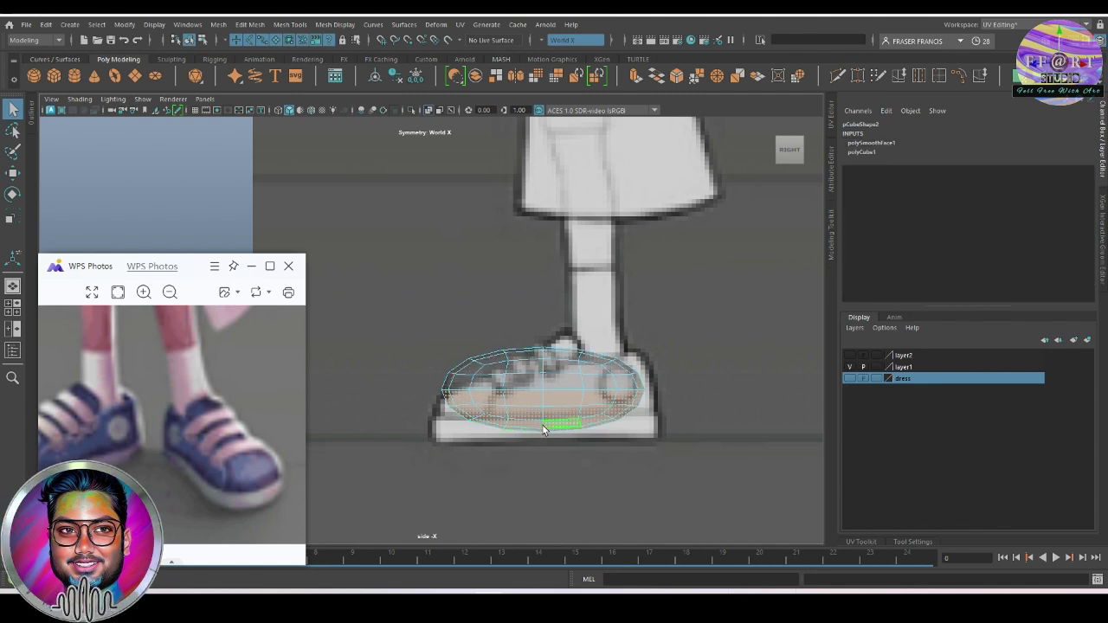
Delete the lower faces and lower the remaining half-shell onto the shoe's sole.
key("Delete")
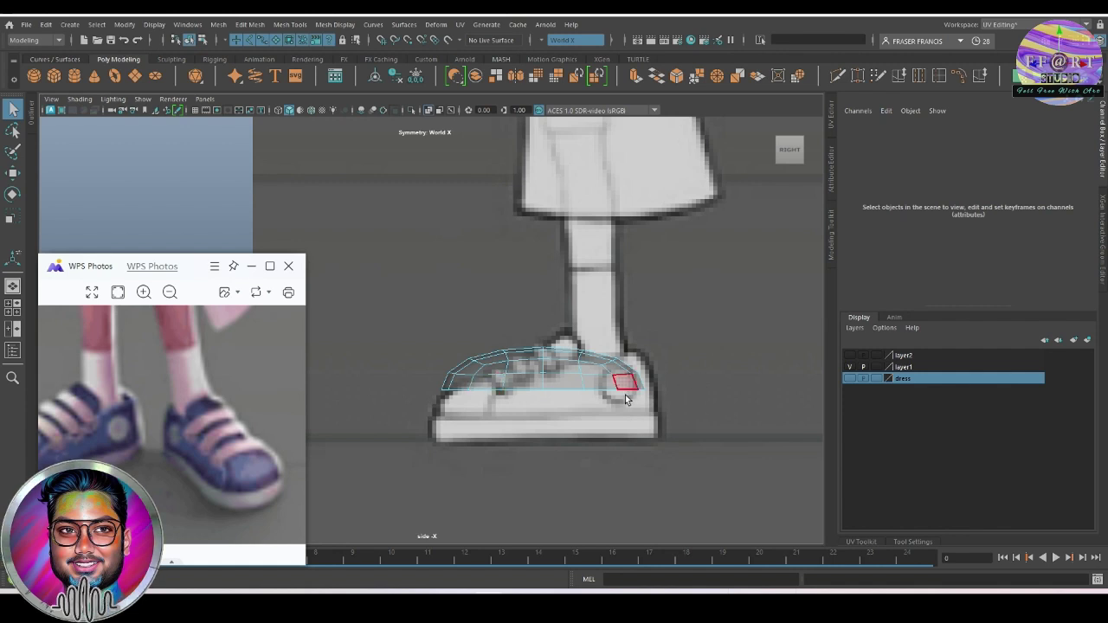
right_click_drag(563, 381, 596, 350)
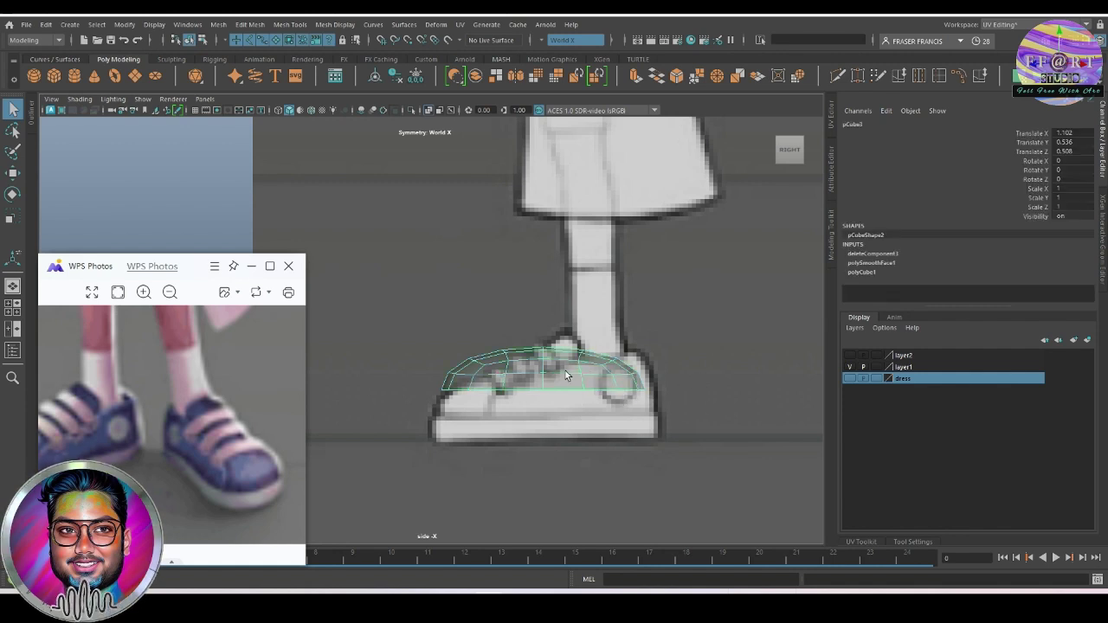
key("w")
left_click_drag(544, 334, 551, 353)
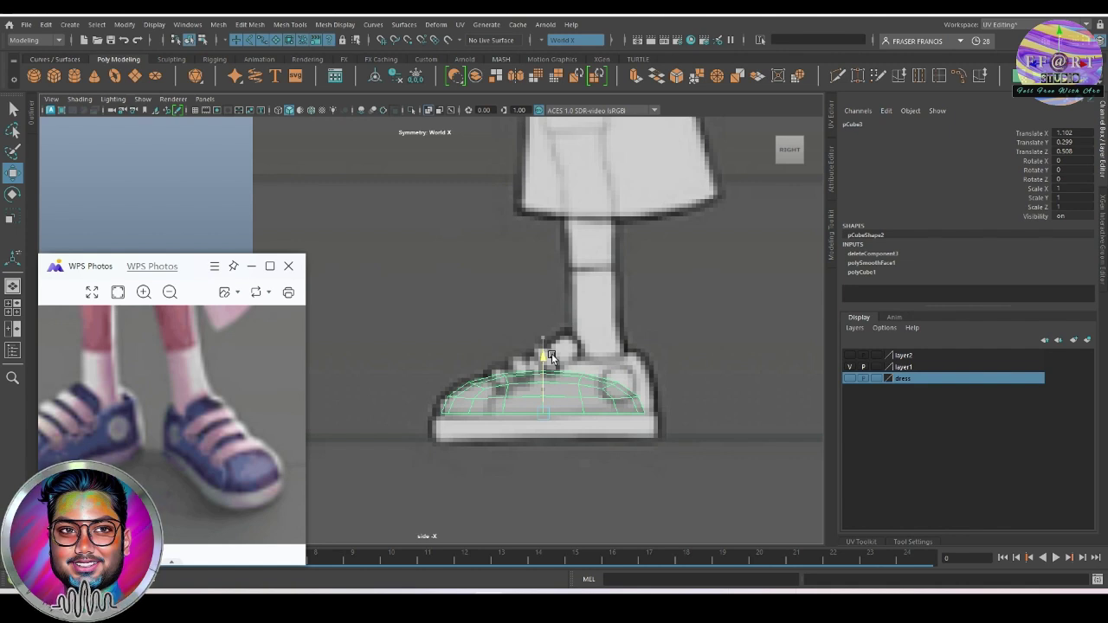
left_click_drag(547, 351, 548, 359)
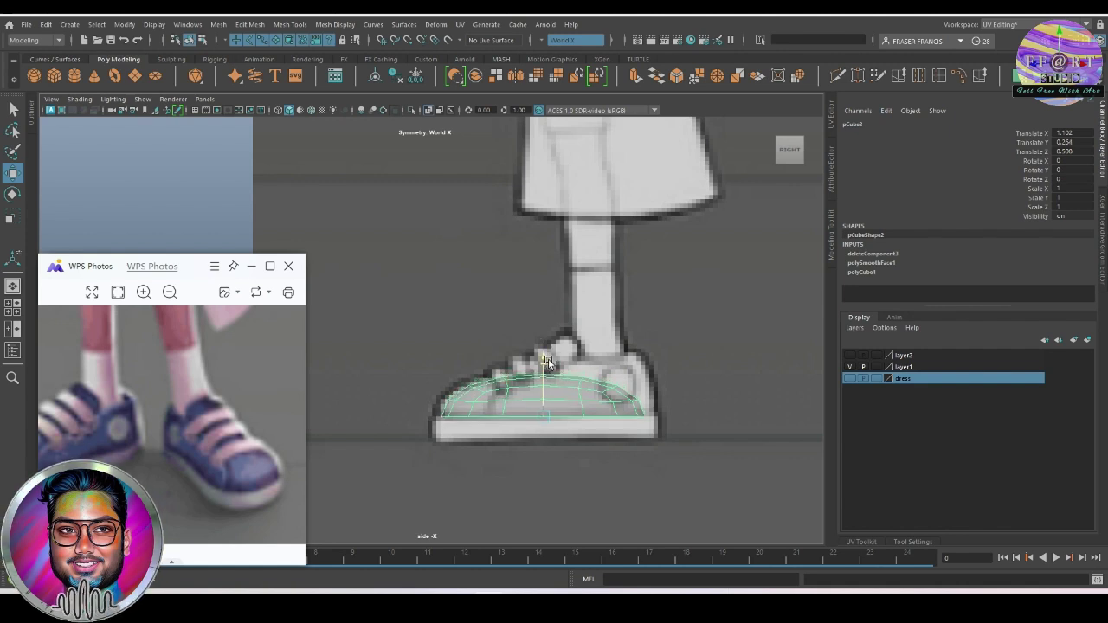
middle_click_drag(548, 358, 532, 355, "alt")
scroll(537, 354, "up", 1)
Move the shell's top vertices to follow the sneaker's side outline.
key("F9")
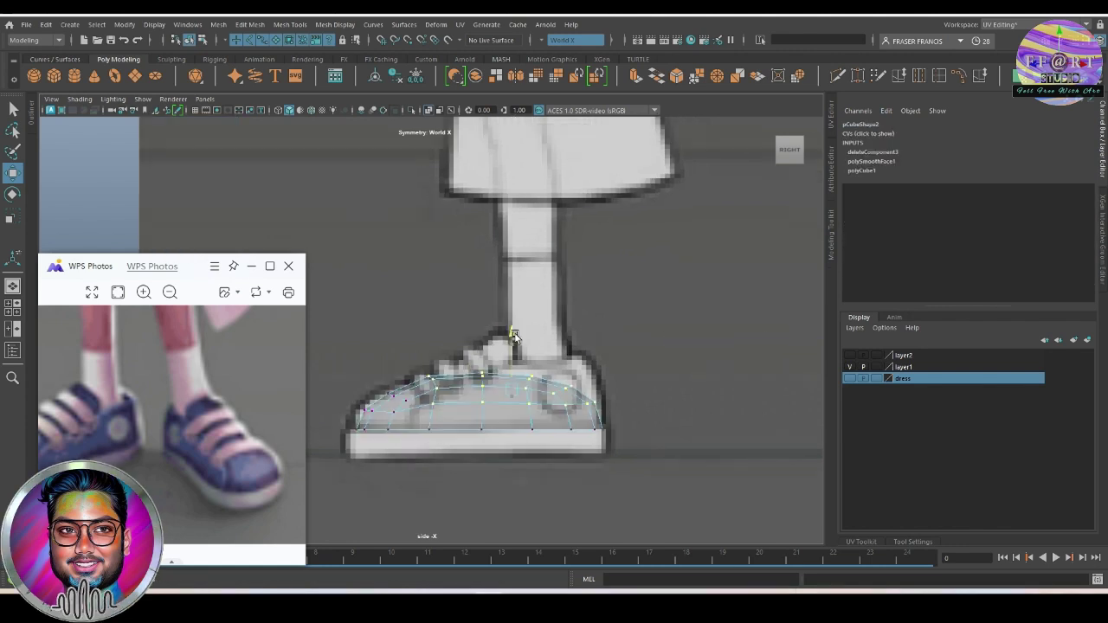
left_click_drag(382, 338, 465, 416)
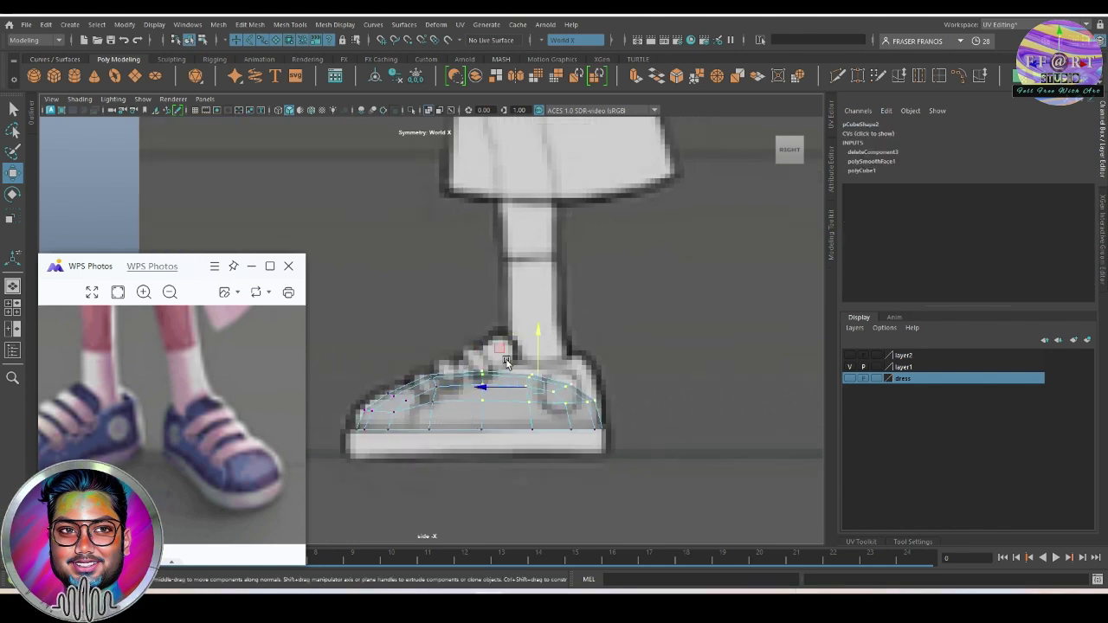
left_click_drag(534, 334, 539, 322)
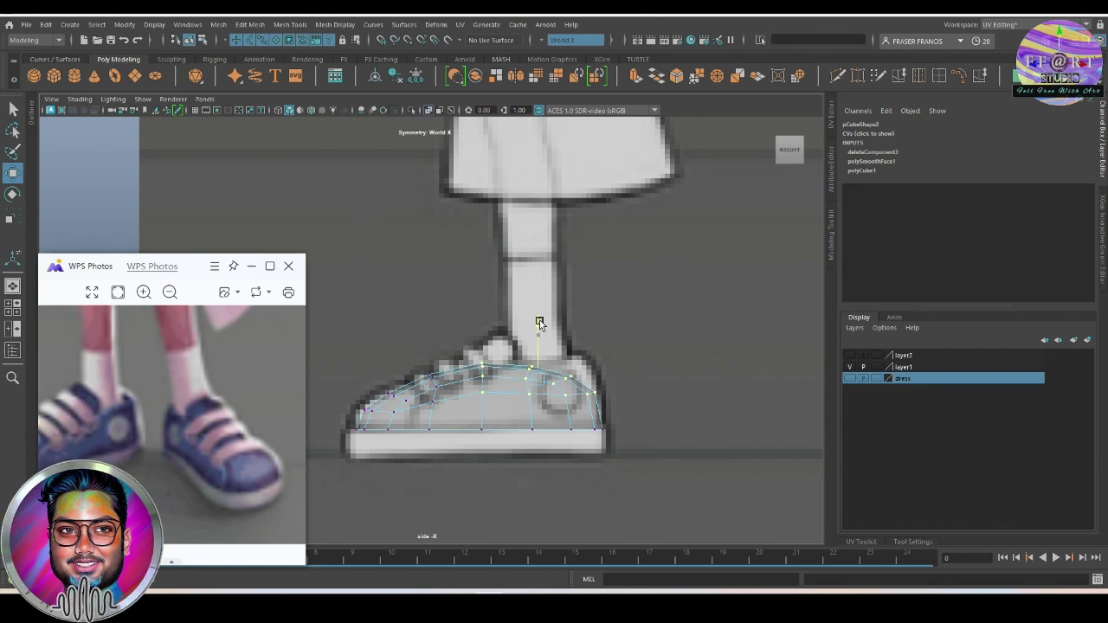
mouse_move(539, 322)
left_mouse_down()
mouse_move(540, 350)
mouse_move(580, 371)
left_mouse_up()
left_click(567, 381)
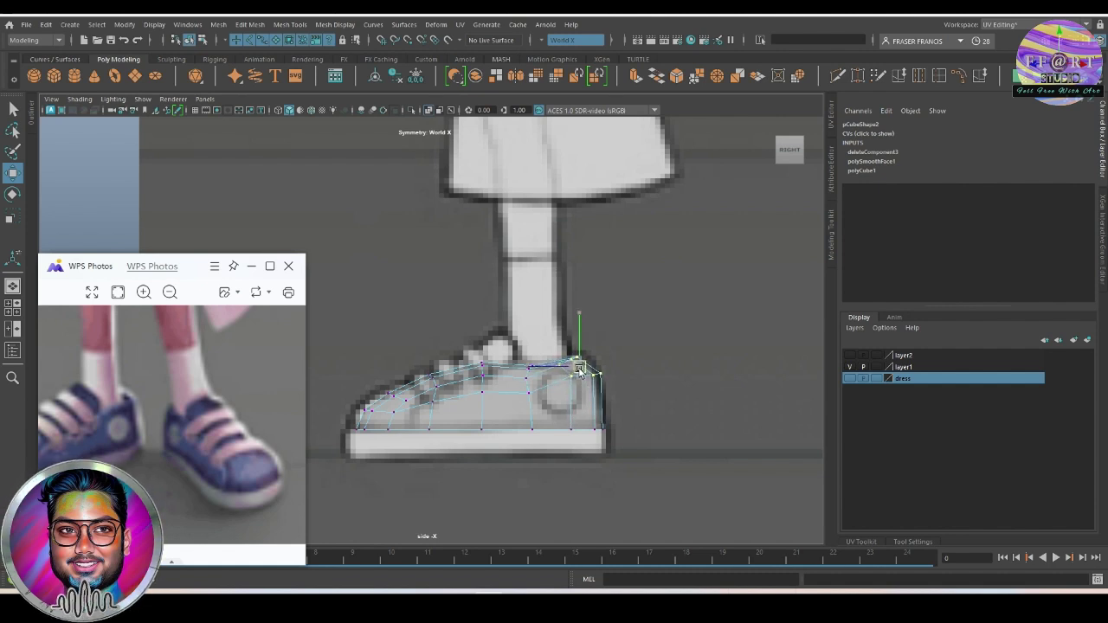
Adjust the top and side vertices near the heel to match the side reference.
key("F8")
left_click(487, 326)
scroll(519, 363, "up", 2)
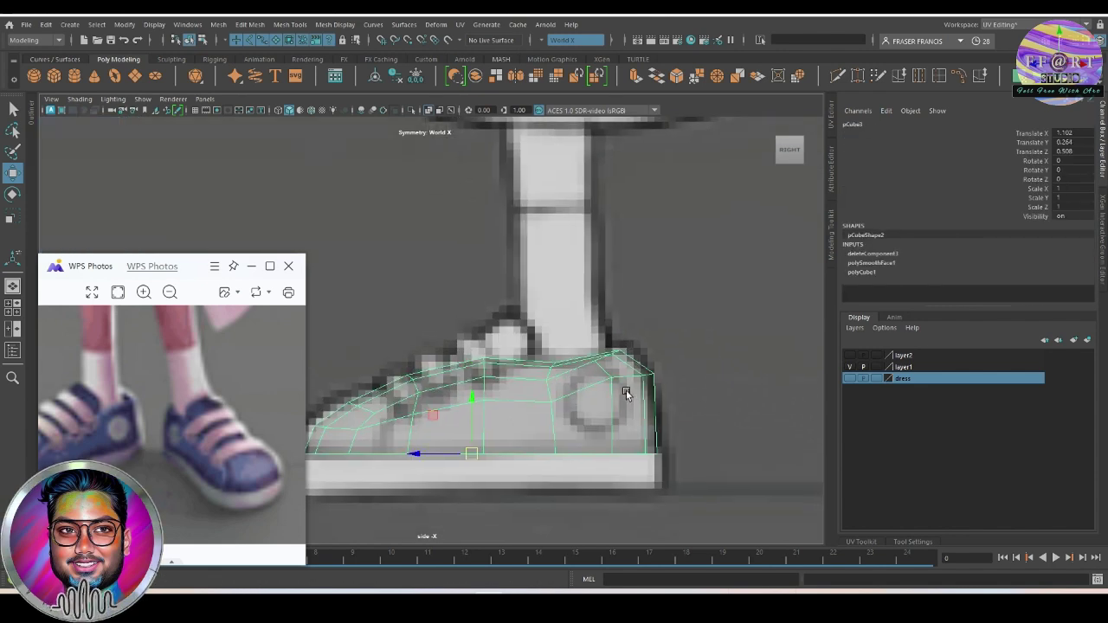
scroll(600, 388, "up", 2)
scroll(600, 388, "down", 2)
scroll(605, 376, "down", 1)
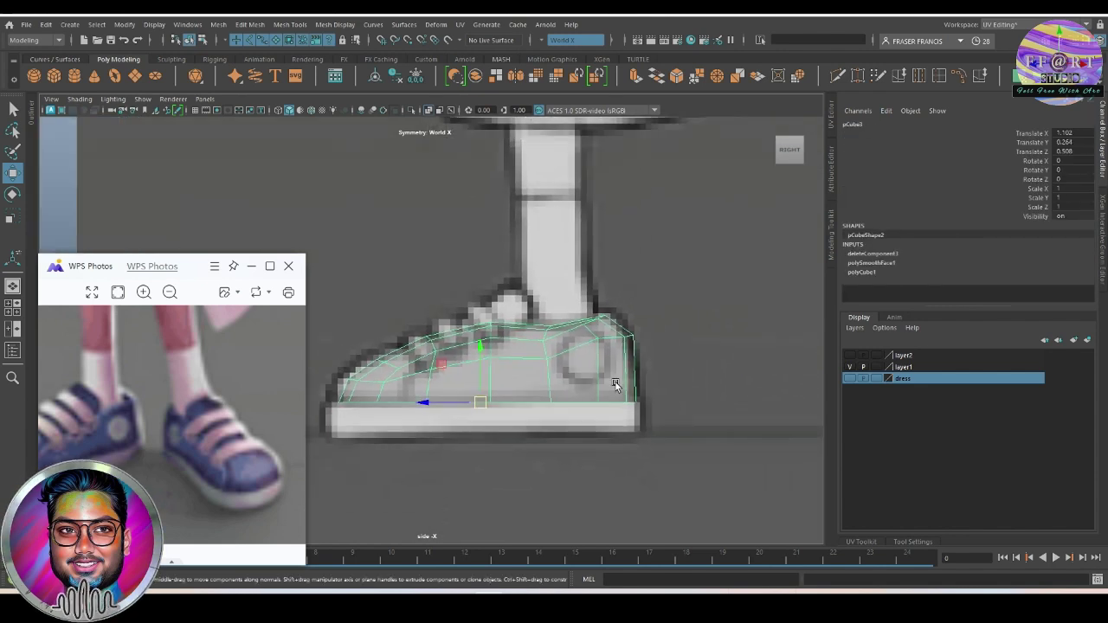
key("F9")
left_click(613, 333)
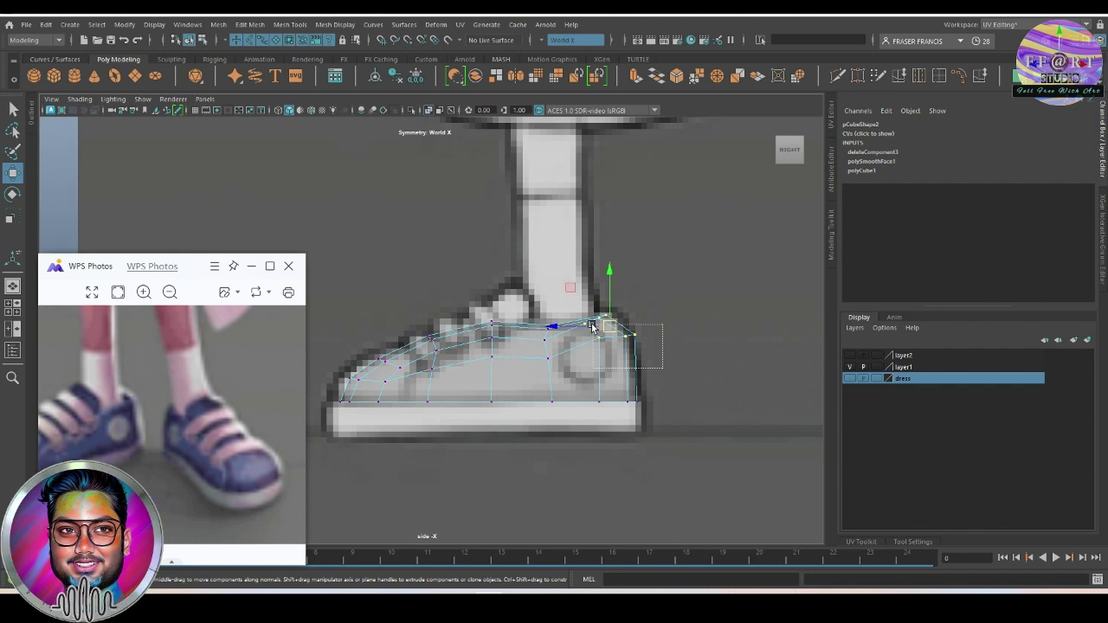
left_click_drag(618, 304, 624, 303)
left_click(615, 349)
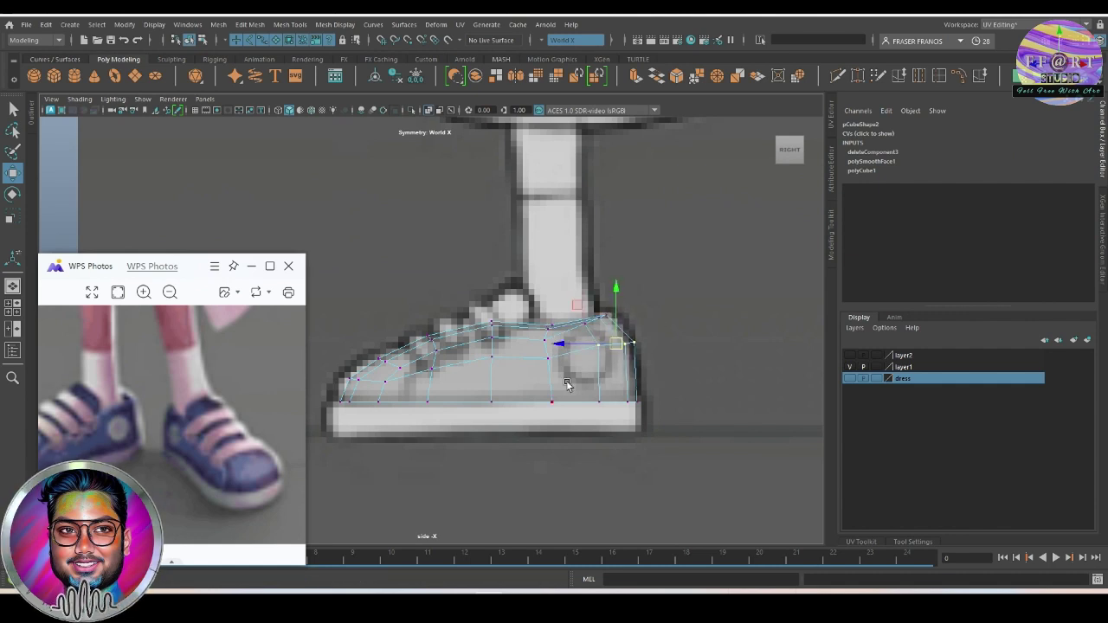
left_click(547, 356)
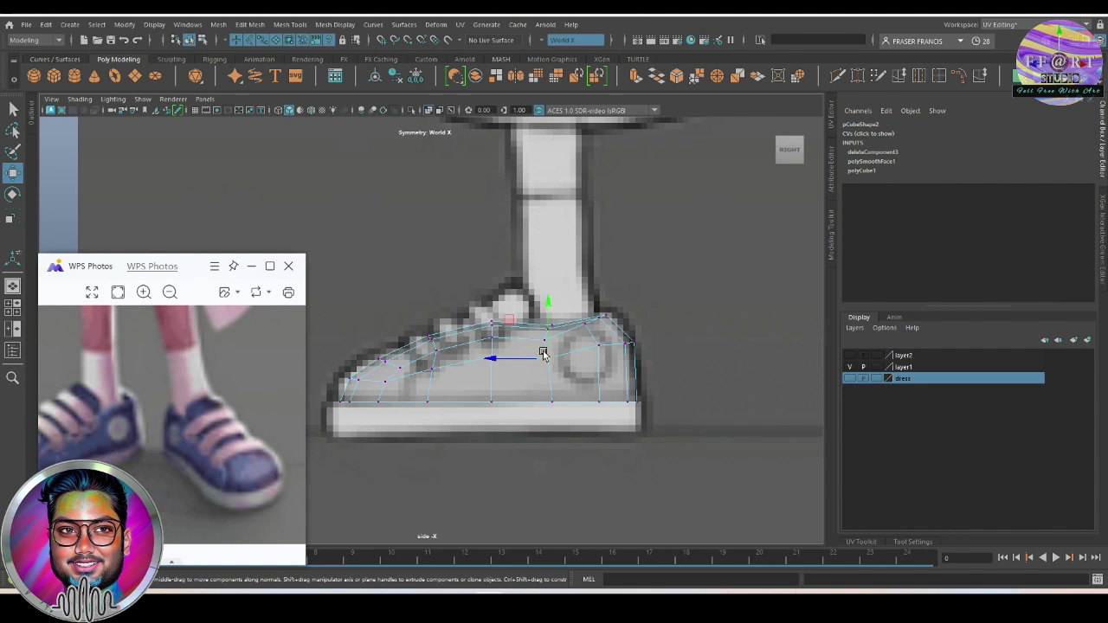
left_click(598, 320)
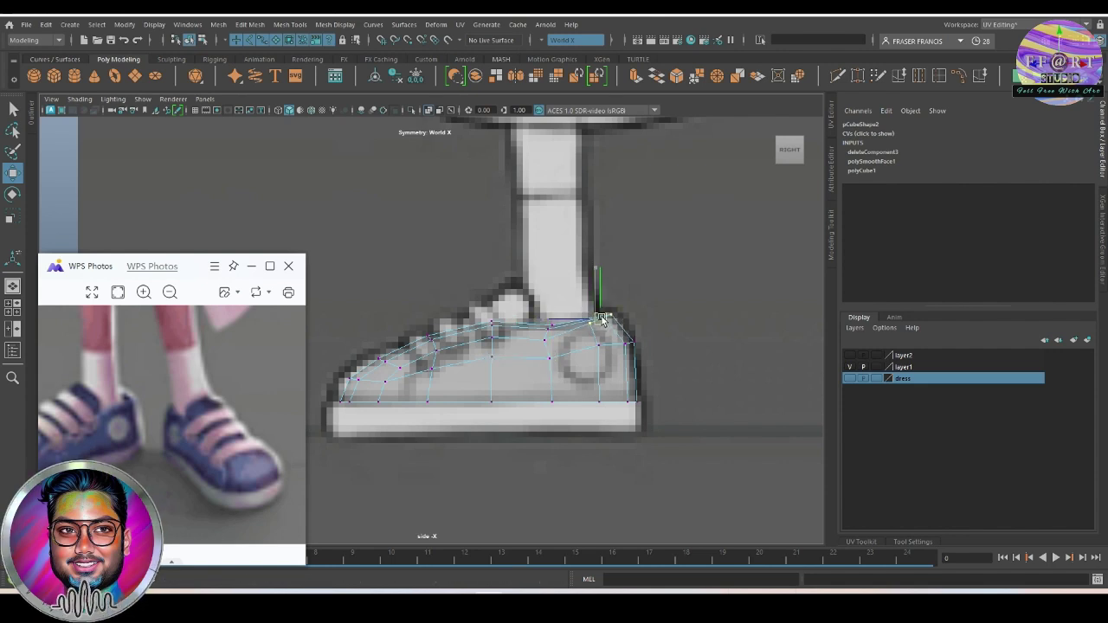
Raise the front top vertex and fit the top vertices to the shoe's upper contour.
middle_click_drag(604, 320, 440, 371, "alt")
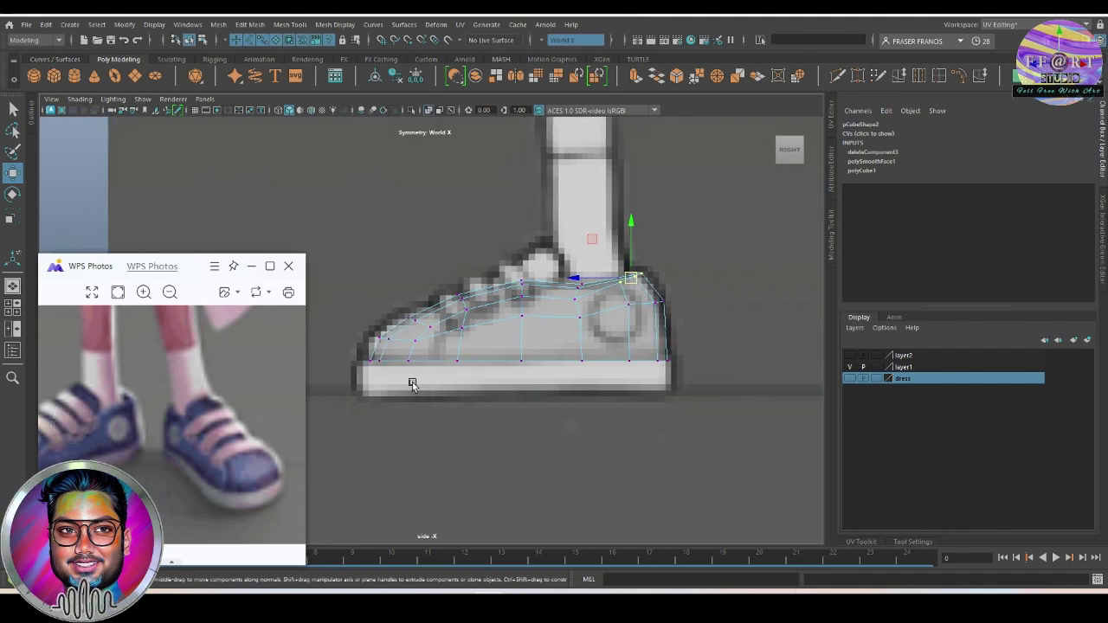
middle_click_drag(413, 380, 513, 382, "alt")
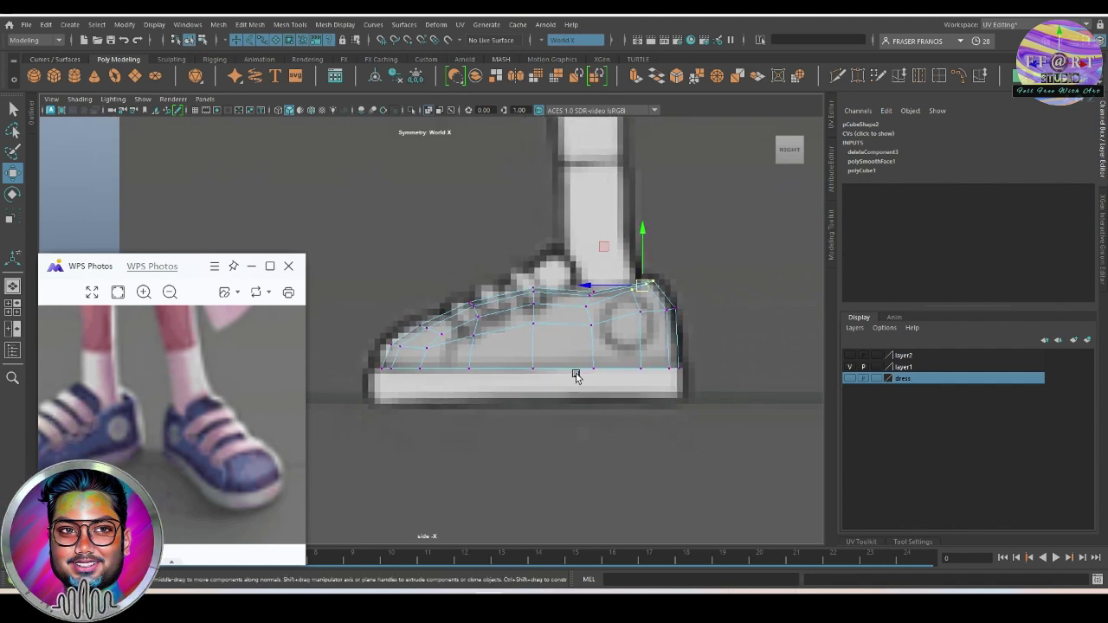
left_click_drag(437, 270, 490, 322)
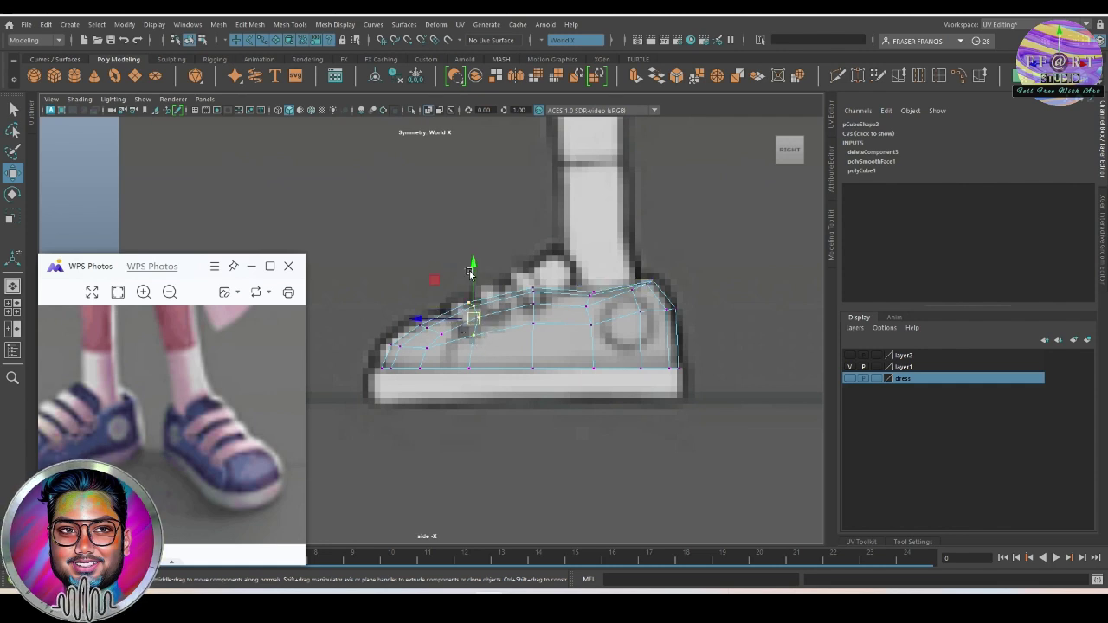
left_click_drag(472, 274, 476, 272)
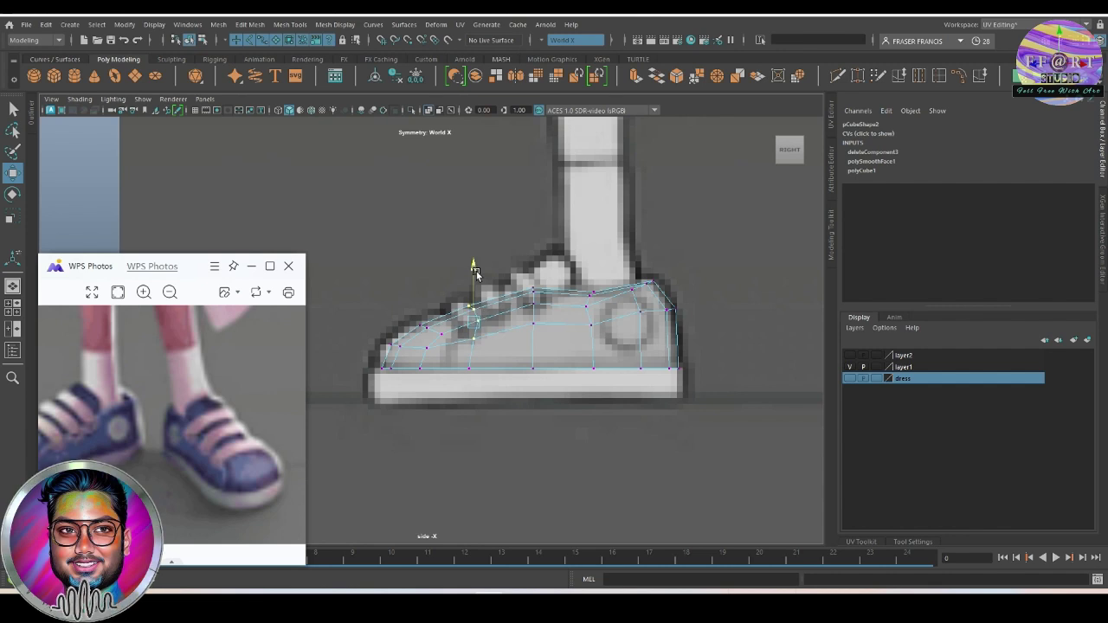
scroll(450, 362, "up", 1)
scroll(462, 367, "up", 2)
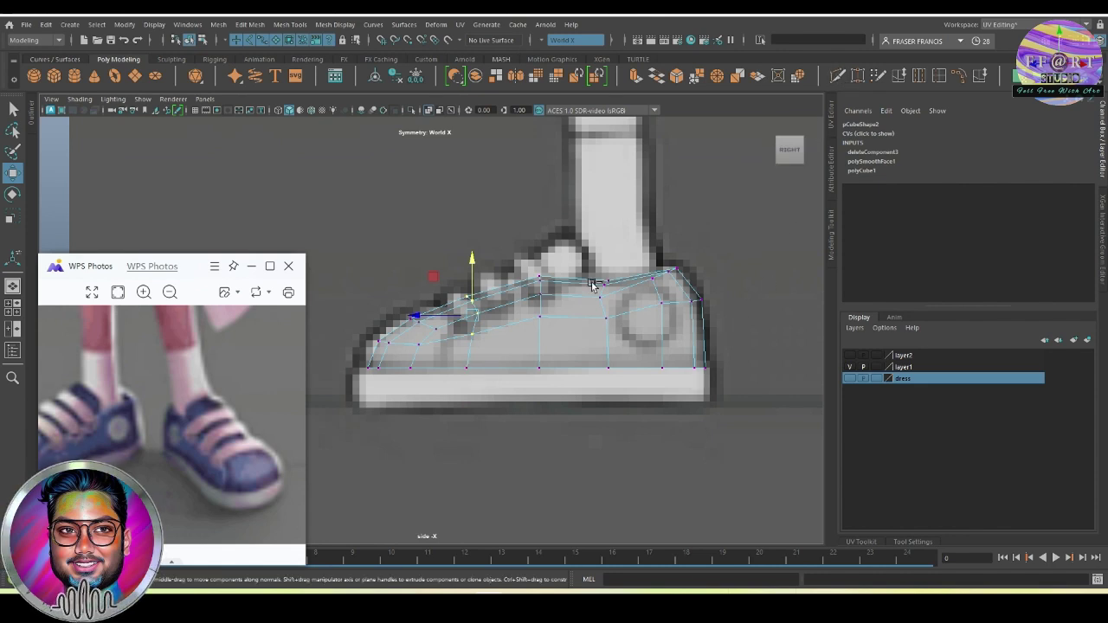
right_click_drag(593, 286, 578, 333, "shift")
Insert a vertical edge loop near the heel and set Multi-Cut edge flow to 0.0000.
left_click(655, 337, "ctrl")
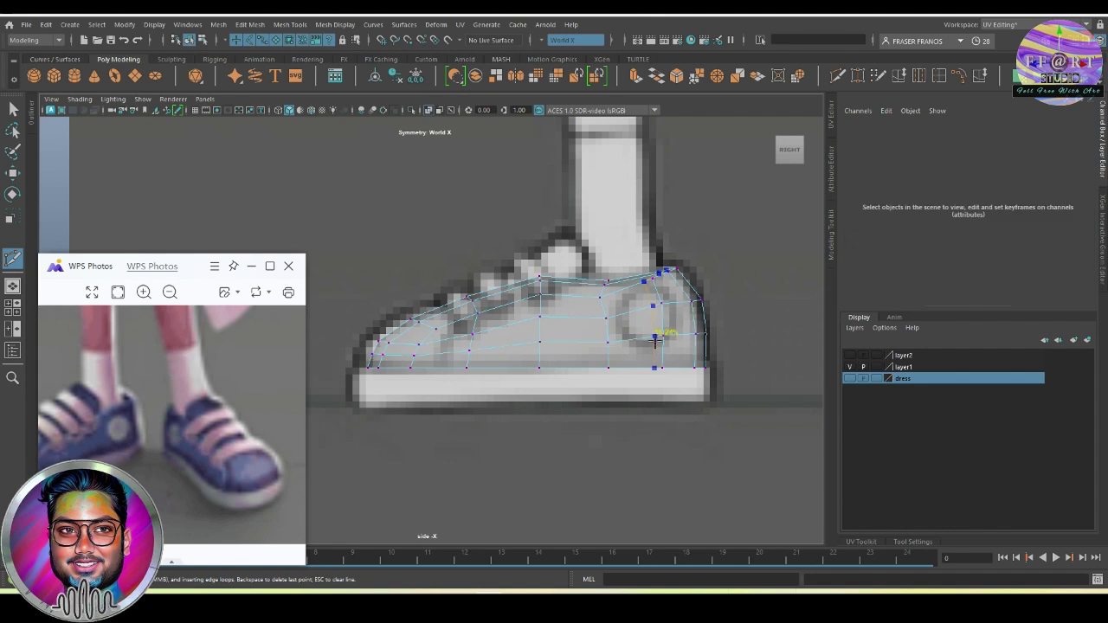
key("q")
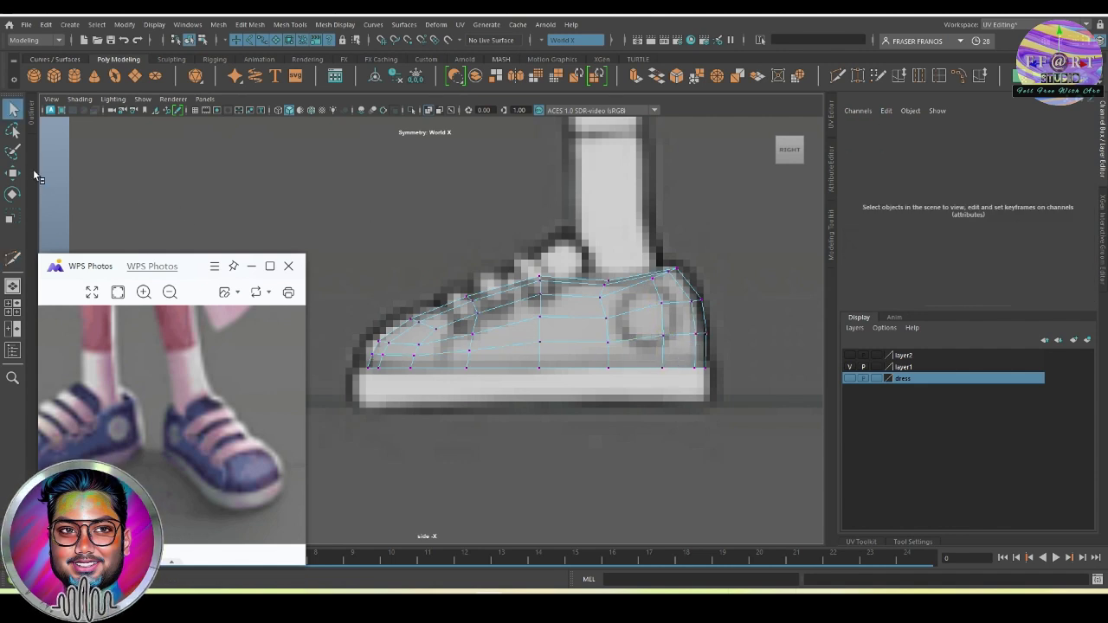
double_click(13, 260)
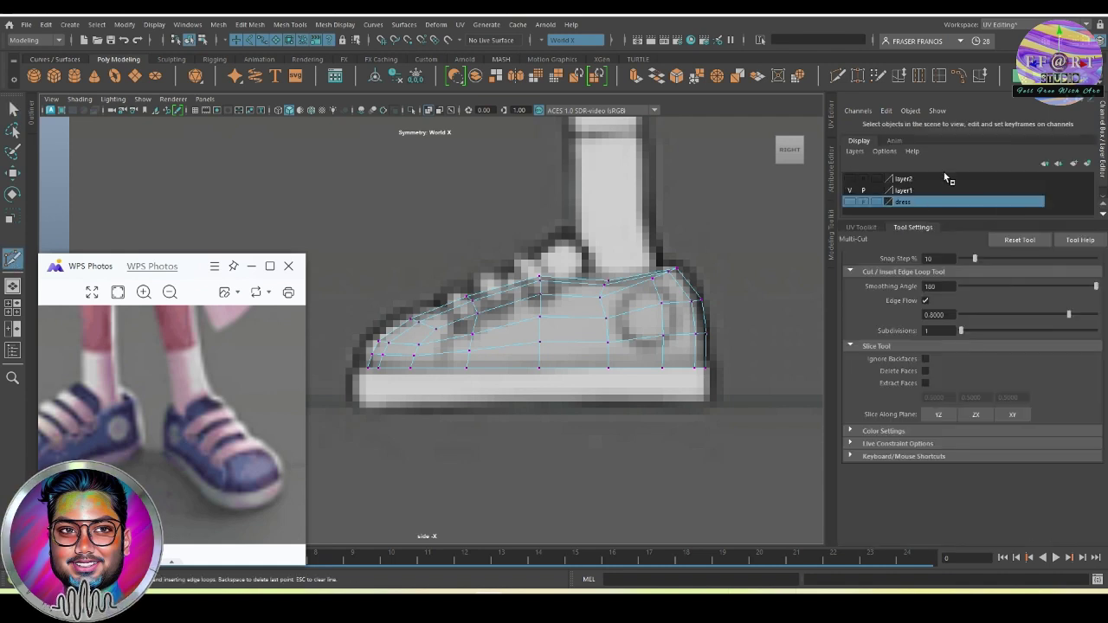
Collapse the Channel Box and Tool Settings panels and view the shoe from the top.
left_click(1100, 145)
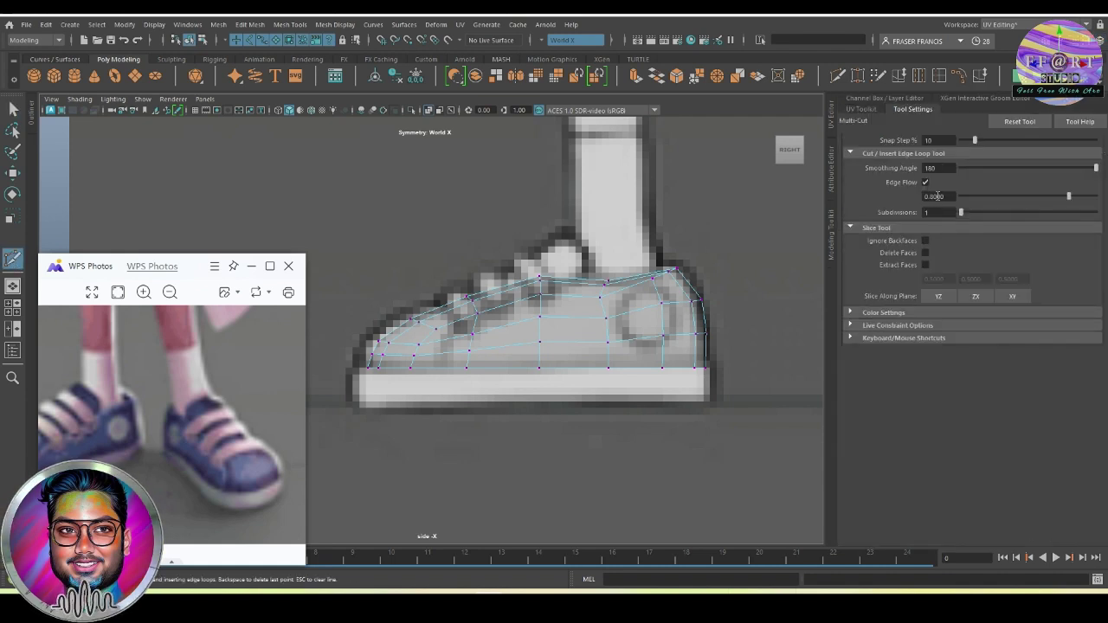
left_click(925, 111)
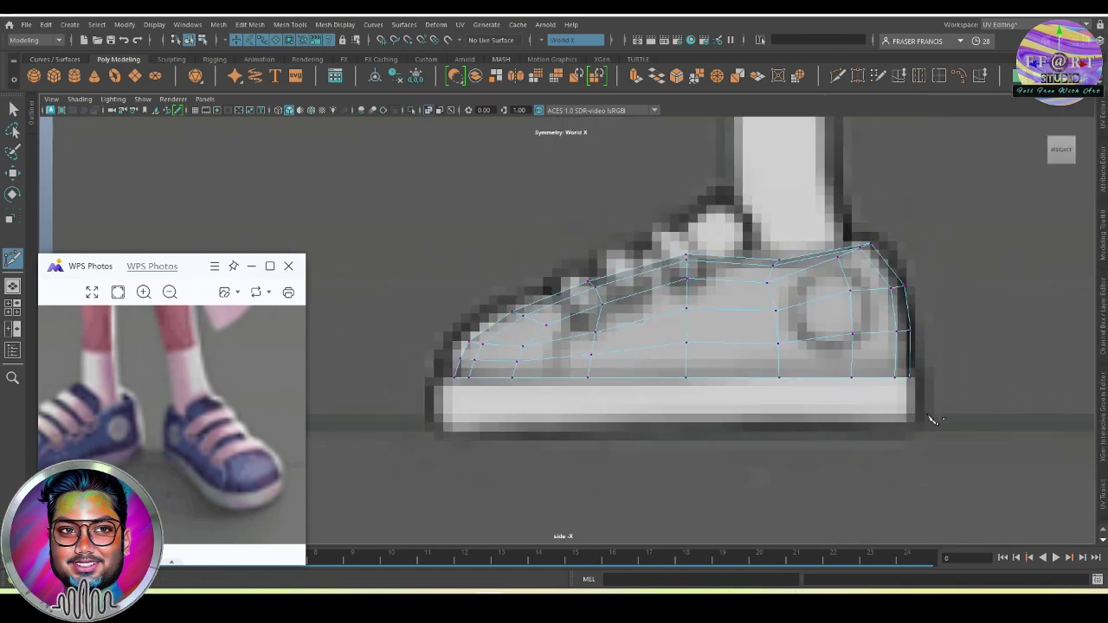
key("q")
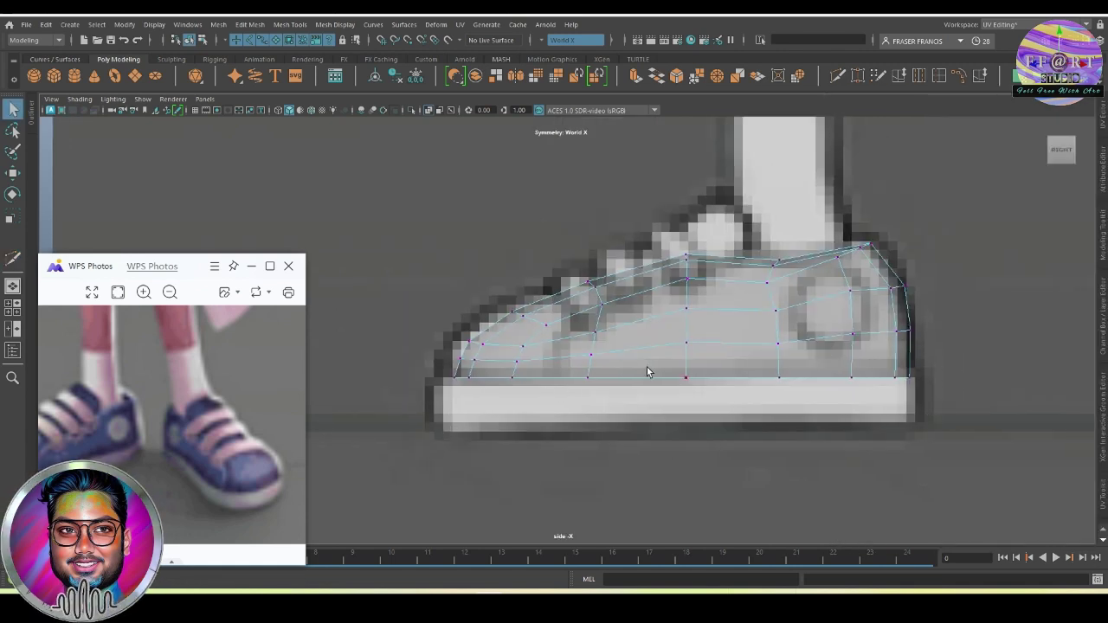
key("space")
left_click_drag(647, 368, 649, 329)
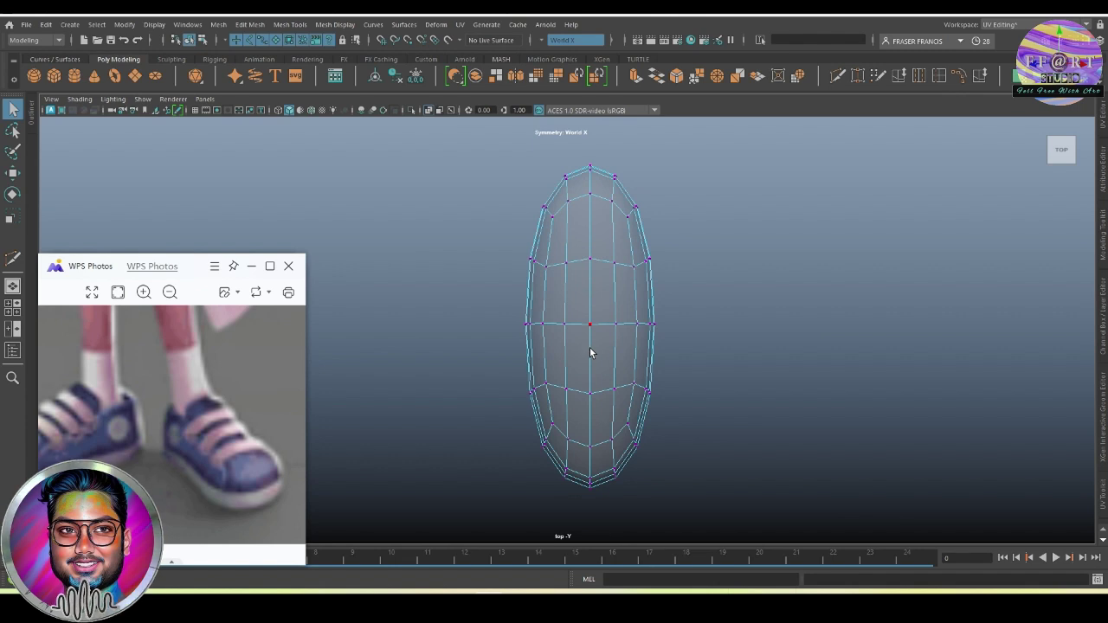
Set symmetry to Object X and, with soft selection, widen the mesh's upper part.
left_click(614, 349)
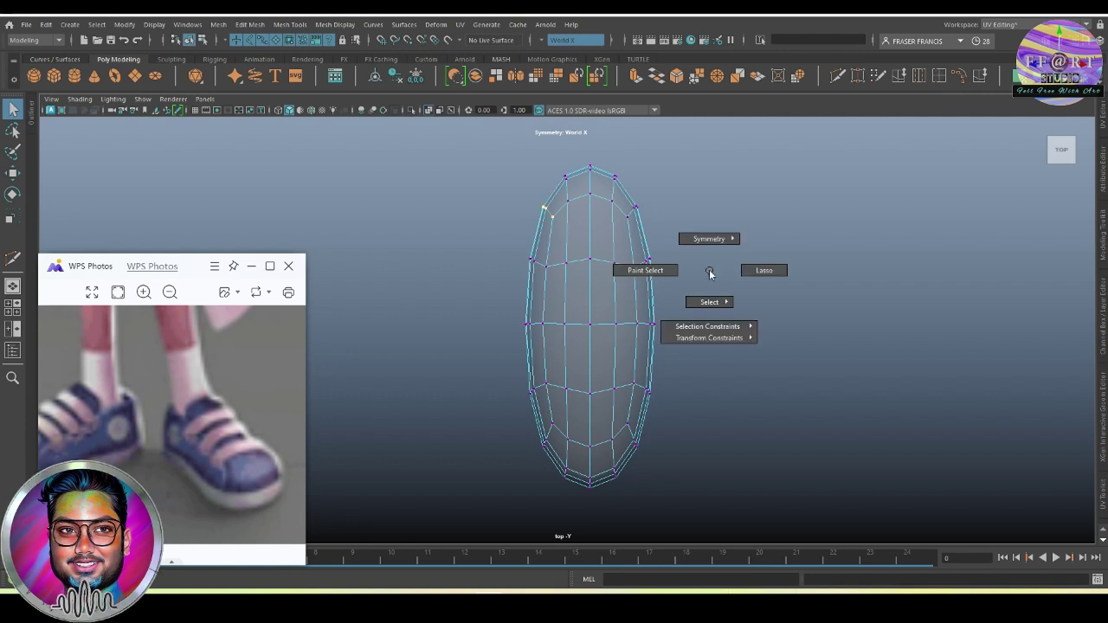
left_click_drag(705, 269, 704, 256)
left_click(664, 239)
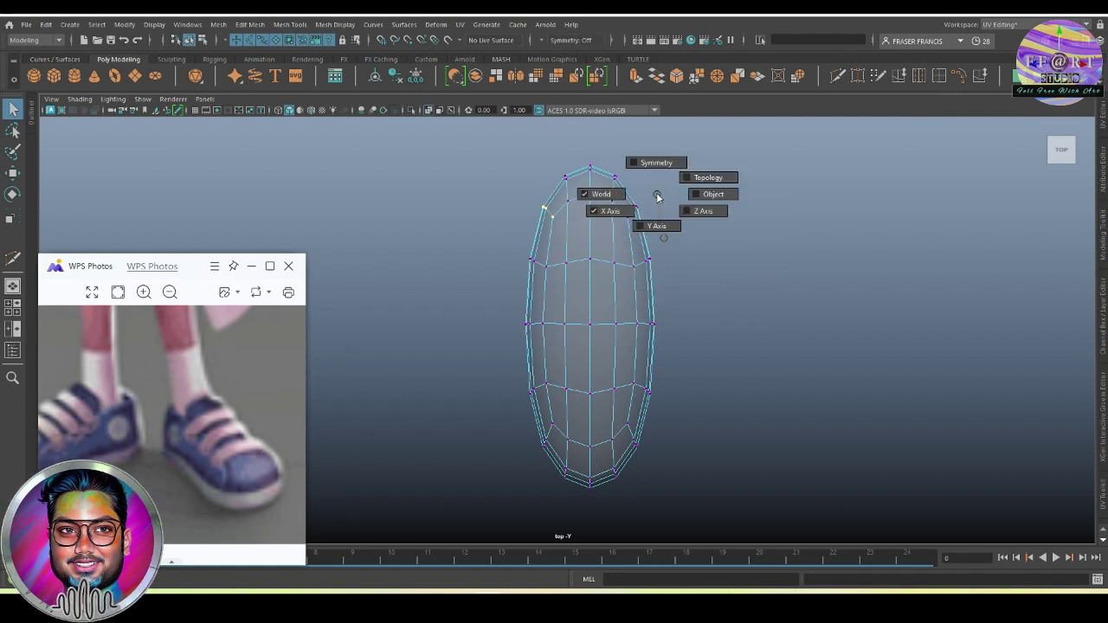
left_click(710, 176)
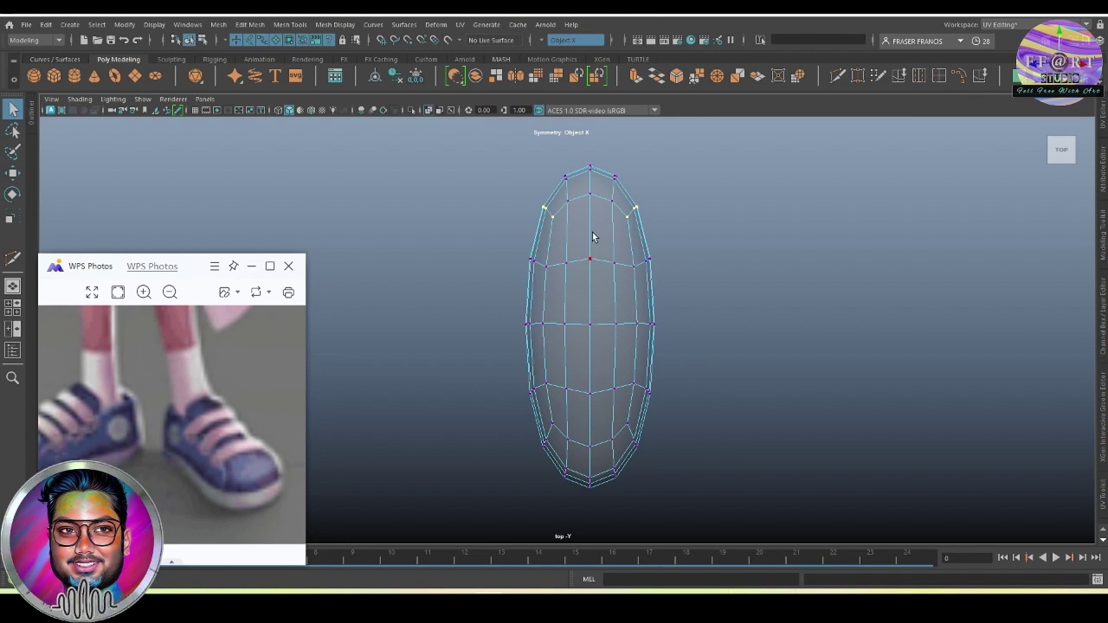
key("w")
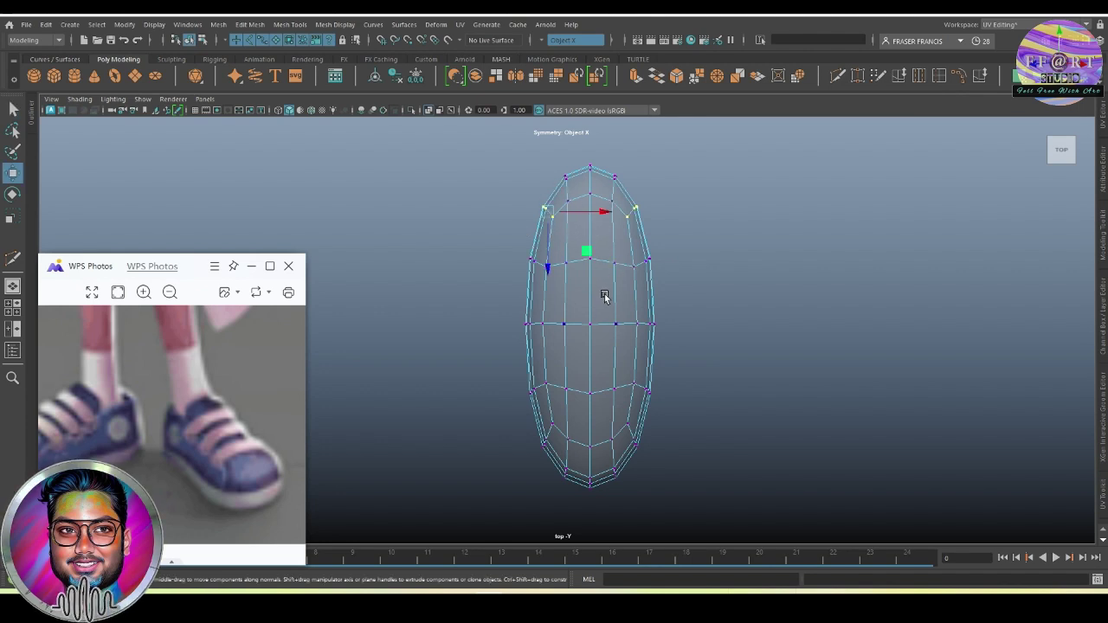
key("b")
middle_click_drag(603, 208, 594, 215)
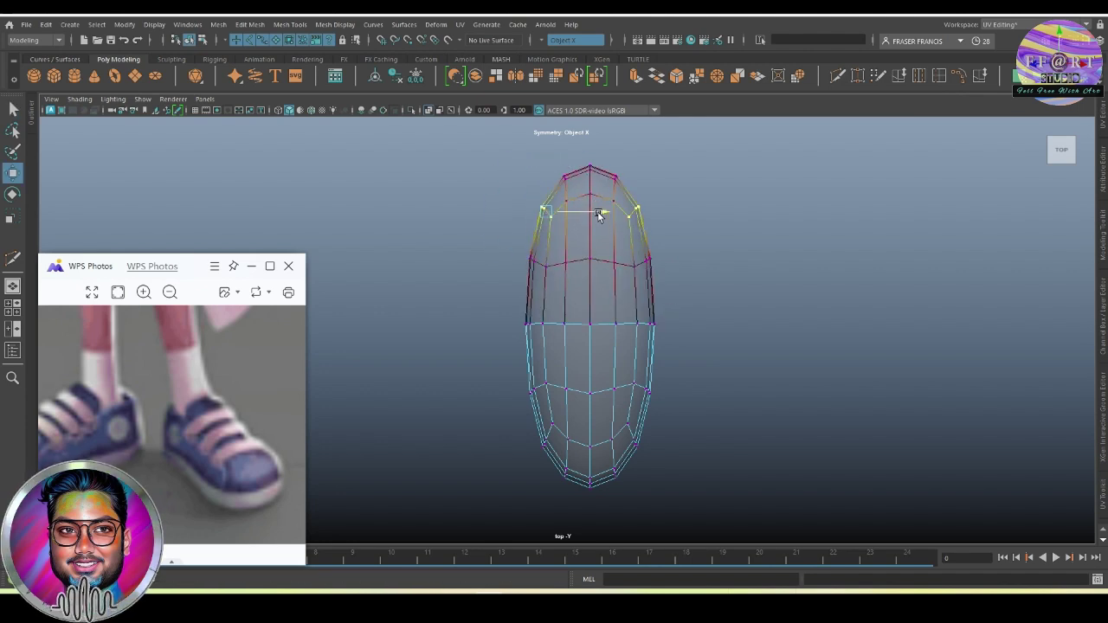
Narrow the middle edge loop, then move the lower loops down and widen them.
double_click(535, 324)
middle_click_drag(591, 327, 592, 307)
middle_click_drag(645, 351, 634, 292, "alt")
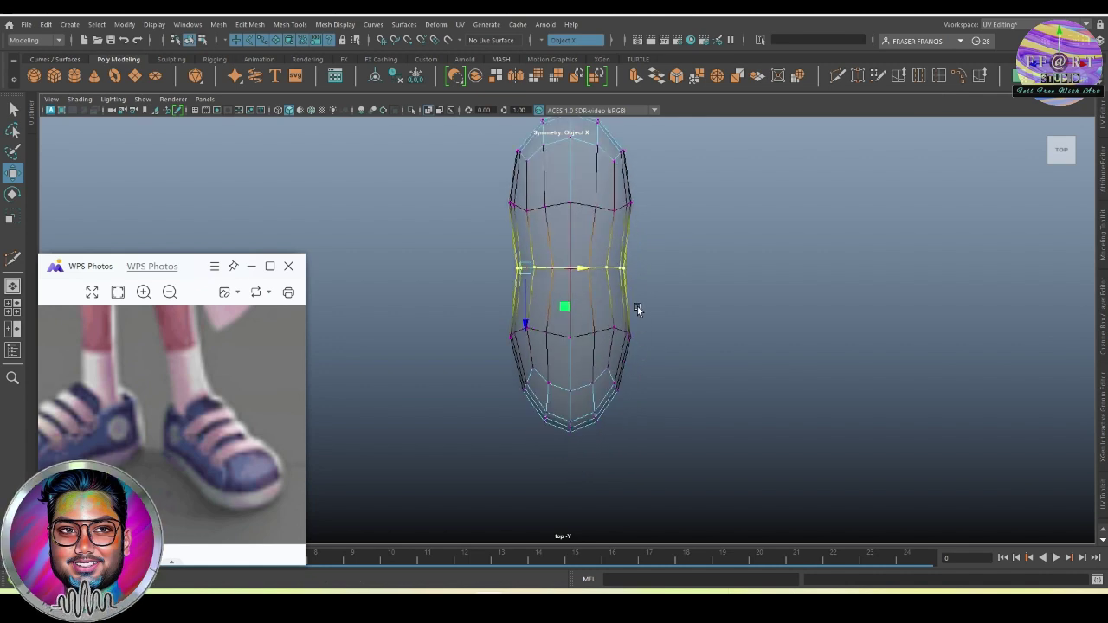
double_click(610, 364)
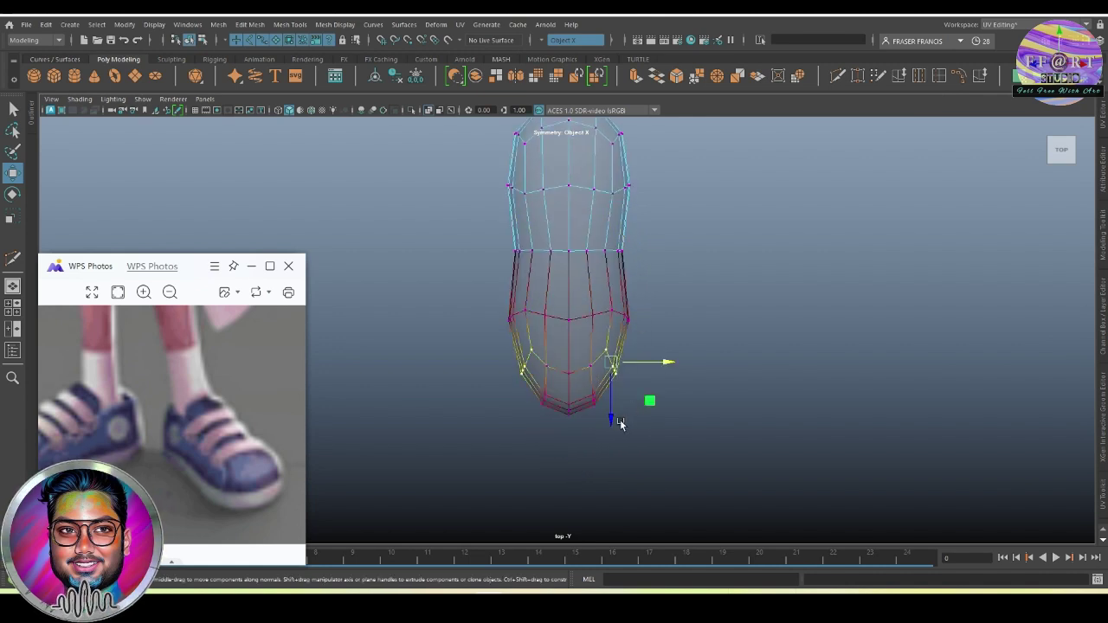
left_click_drag(613, 420, 616, 439)
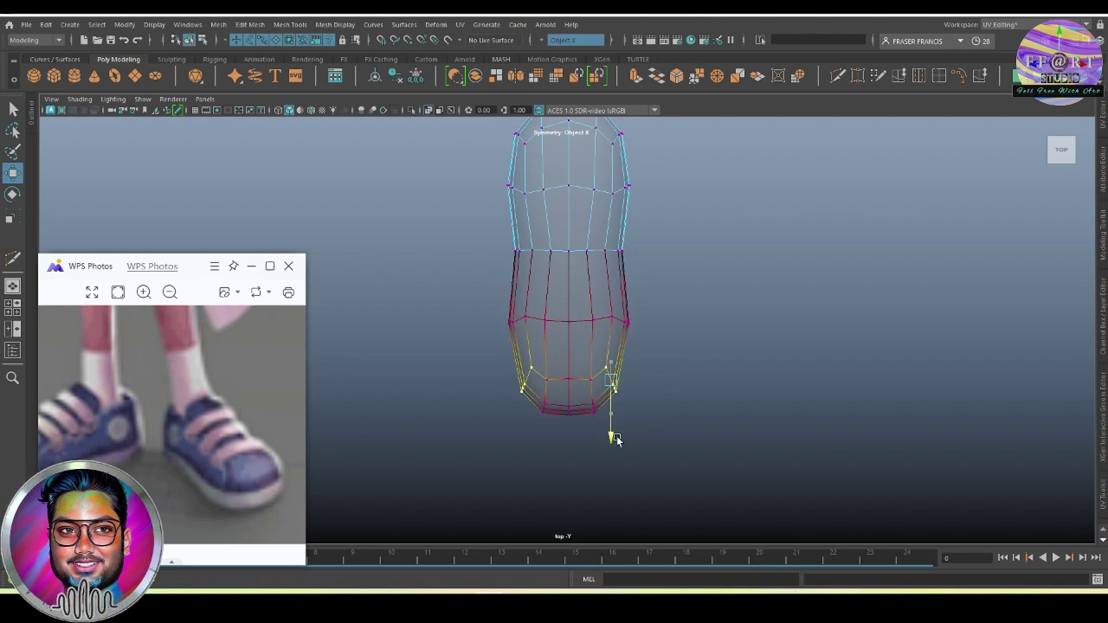
mouse_move(249, 490)
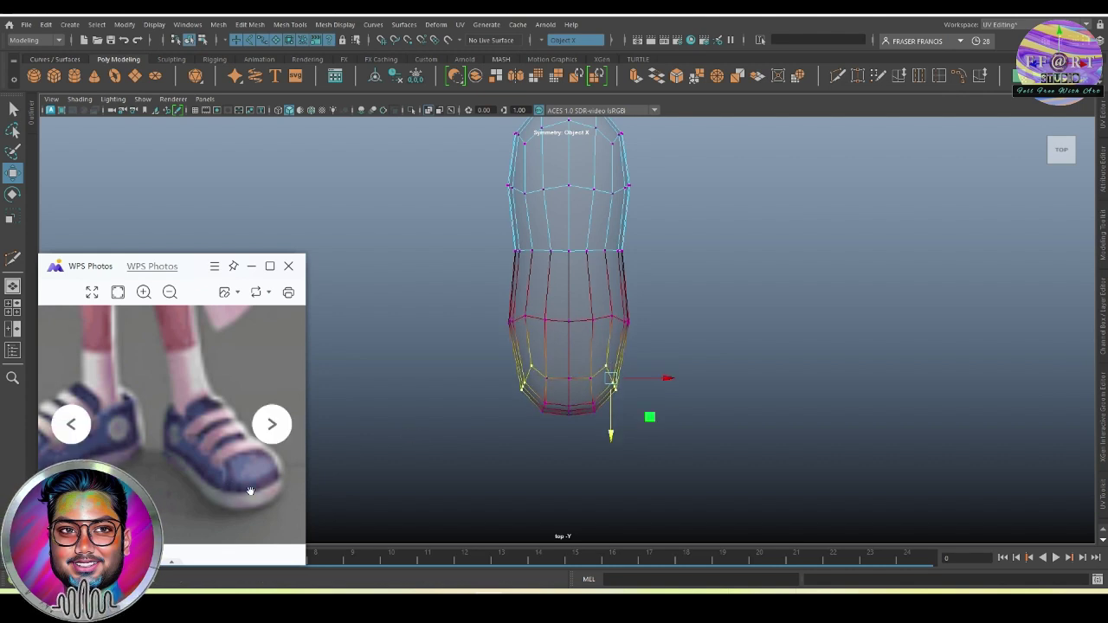
left_click_drag(663, 375, 673, 377)
key("Up")
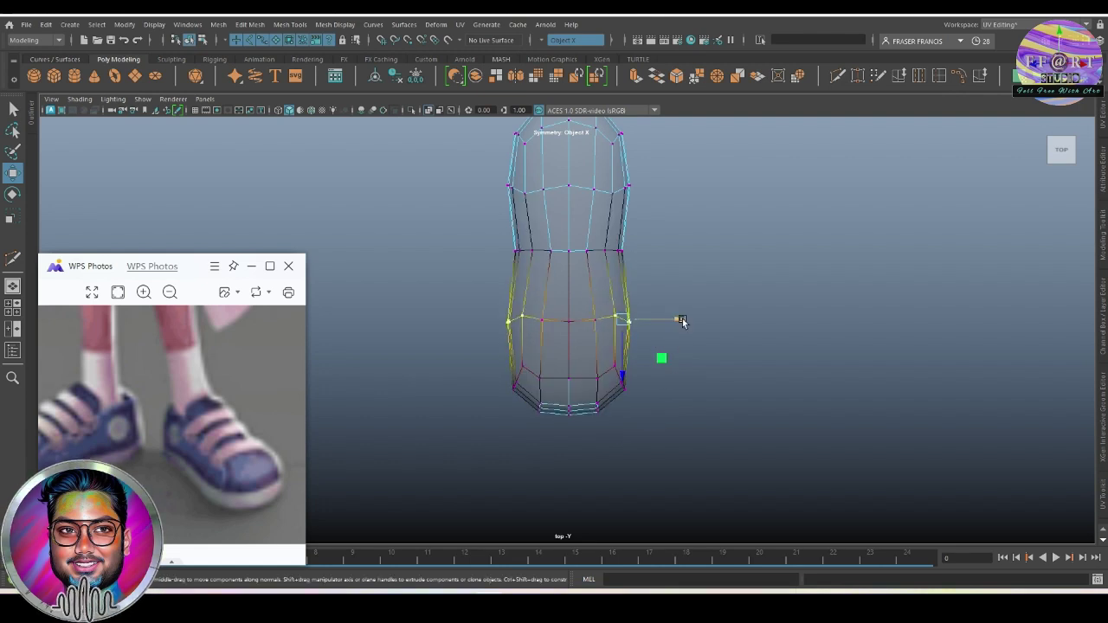
left_click_drag(680, 317, 684, 320)
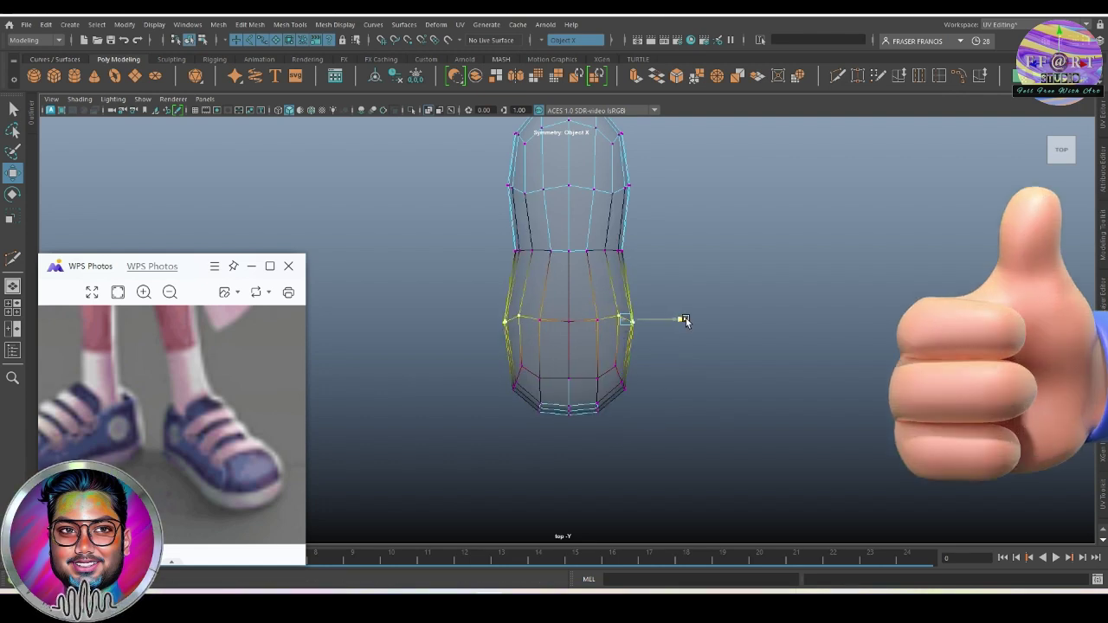
Turn off soft selection and select the bottom-centre and bottom-right vertices.
key("b")
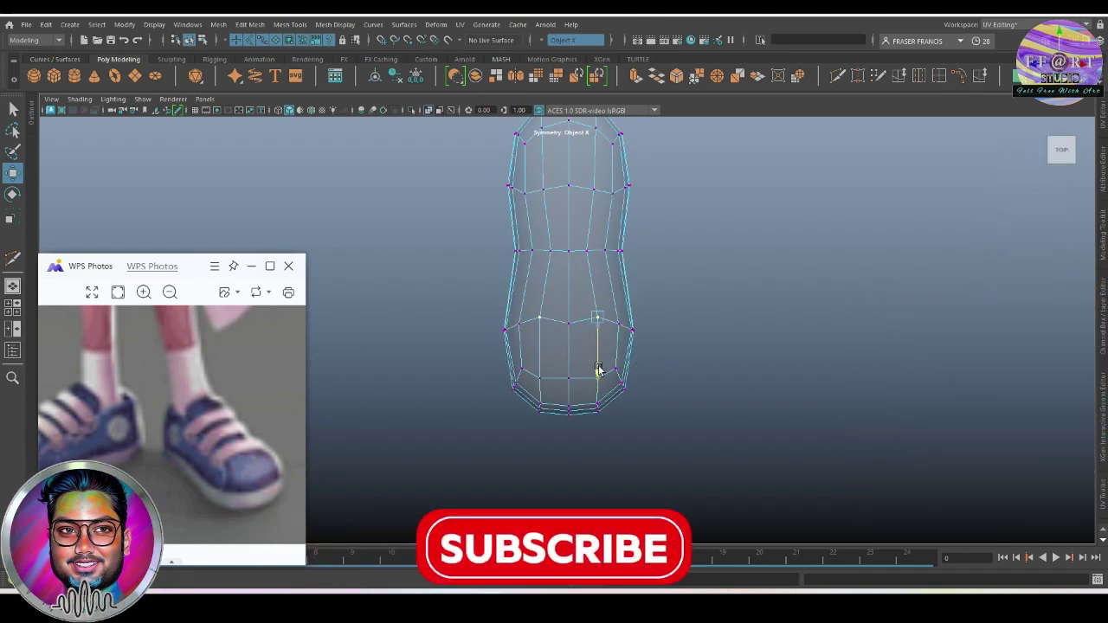
left_click(571, 377)
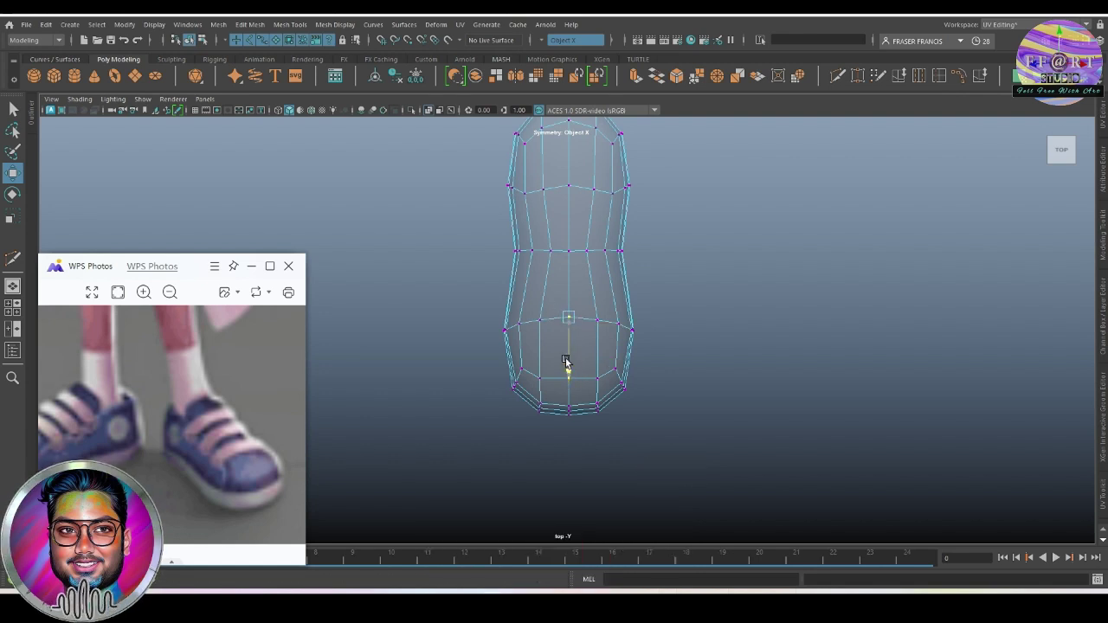
left_click(625, 386)
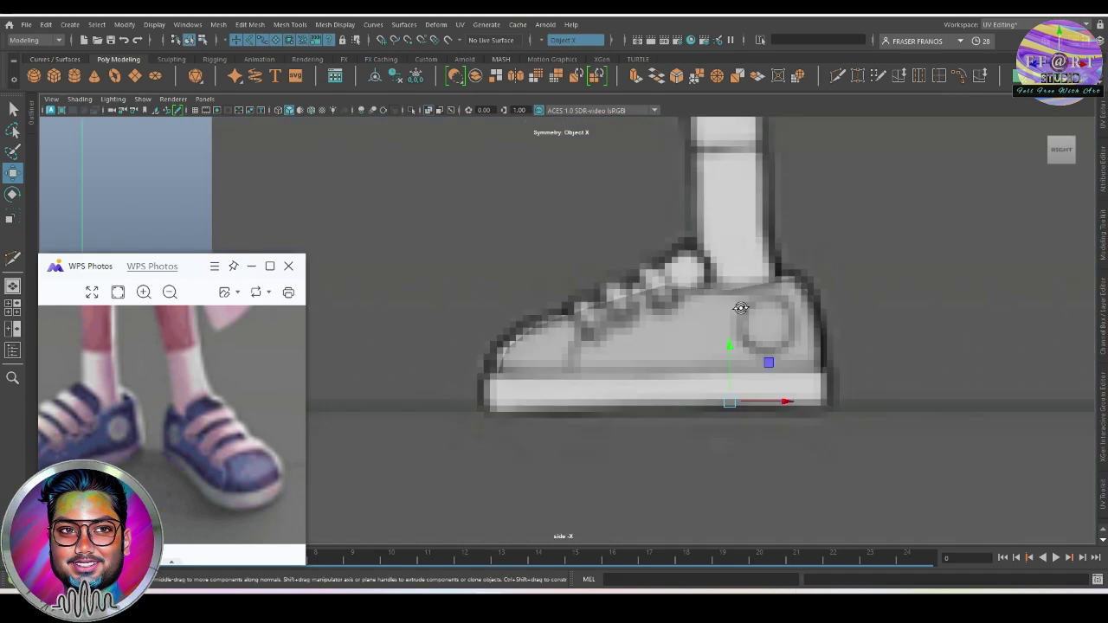
left_click_drag(624, 386, 759, 325, "alt")
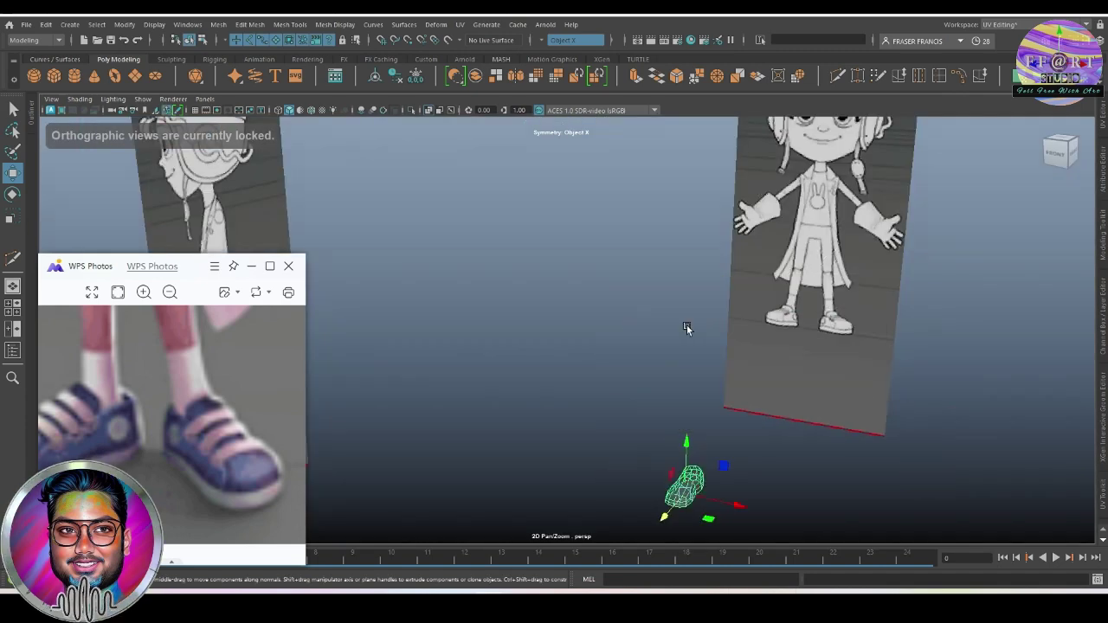
Extrude two mirrored faces on top of the shoe.
left_click_drag(723, 397, 527, 164, "alt")
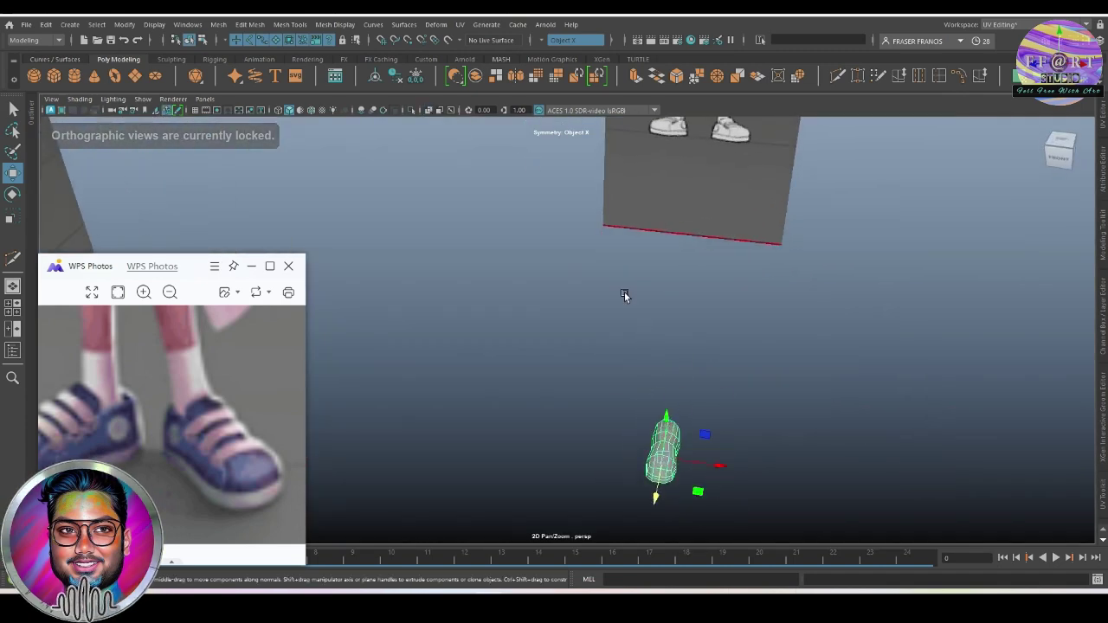
mouse_move(626, 297)
left_mouse_down("alt")
mouse_move(750, 404)
mouse_move(578, 329)
mouse_move(576, 285)
left_mouse_up("alt")
right_click_drag(599, 260, 598, 290)
left_click(532, 314)
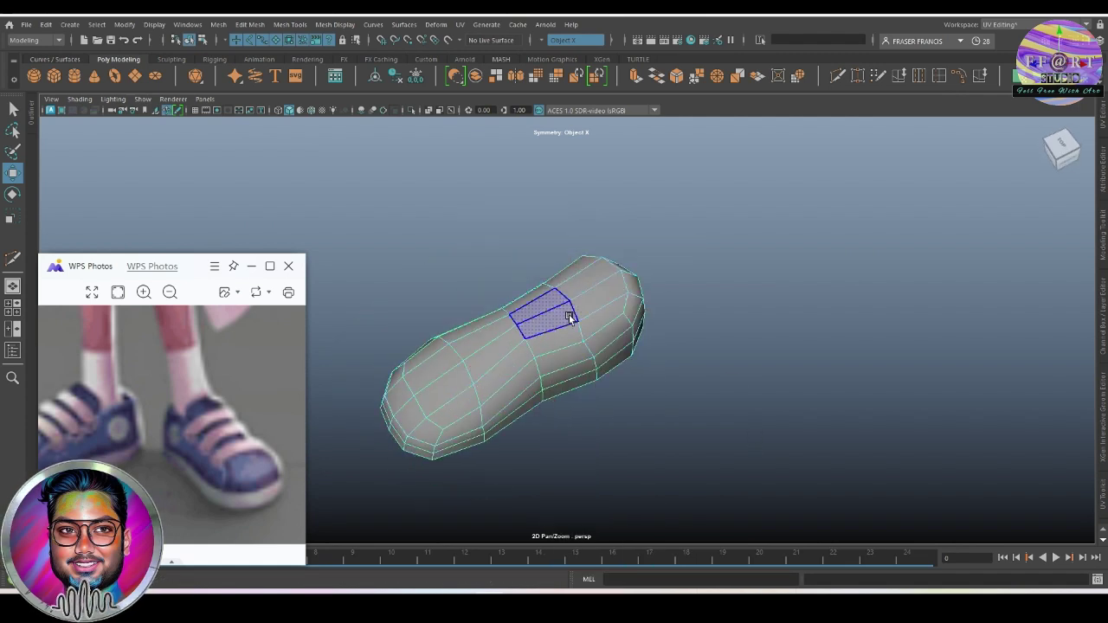
left_click_drag(531, 314, 593, 338, "alt")
key("ctrl+e")
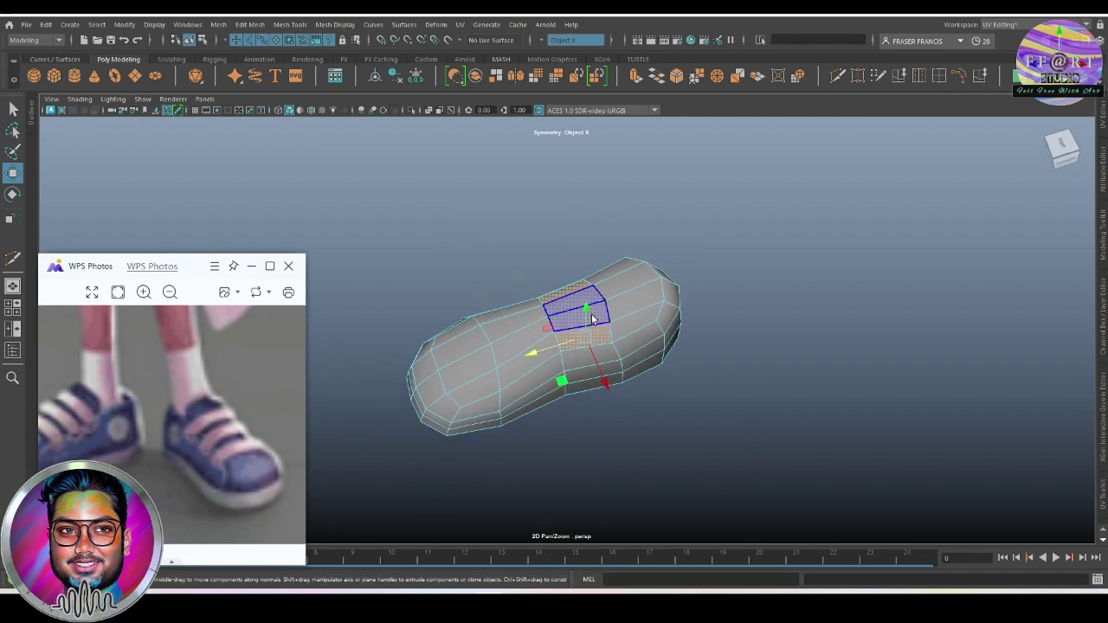
key("q")
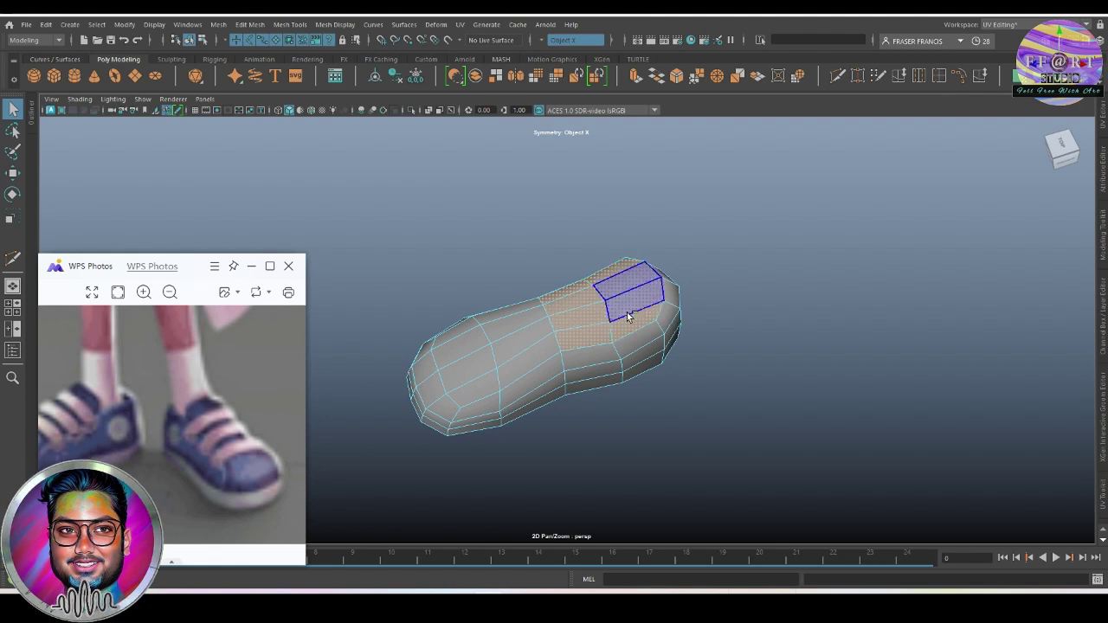
Select the top face loop and view it from the side in vertex mode.
double_click(630, 297)
key("space")
left_click_drag(745, 381, 740, 384)
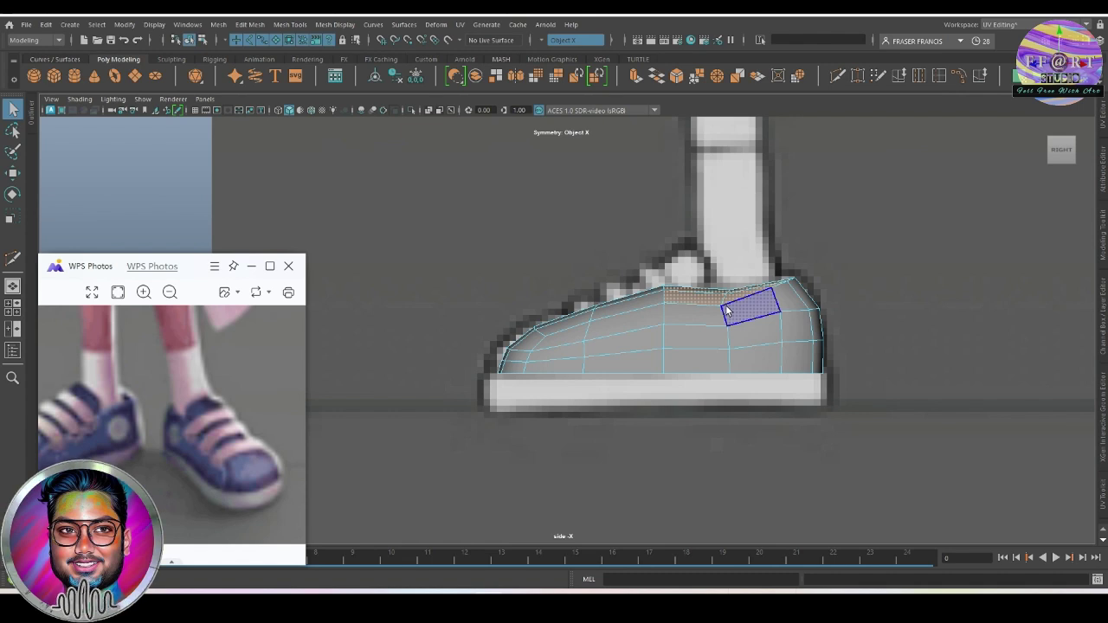
scroll(697, 330, "up", 2)
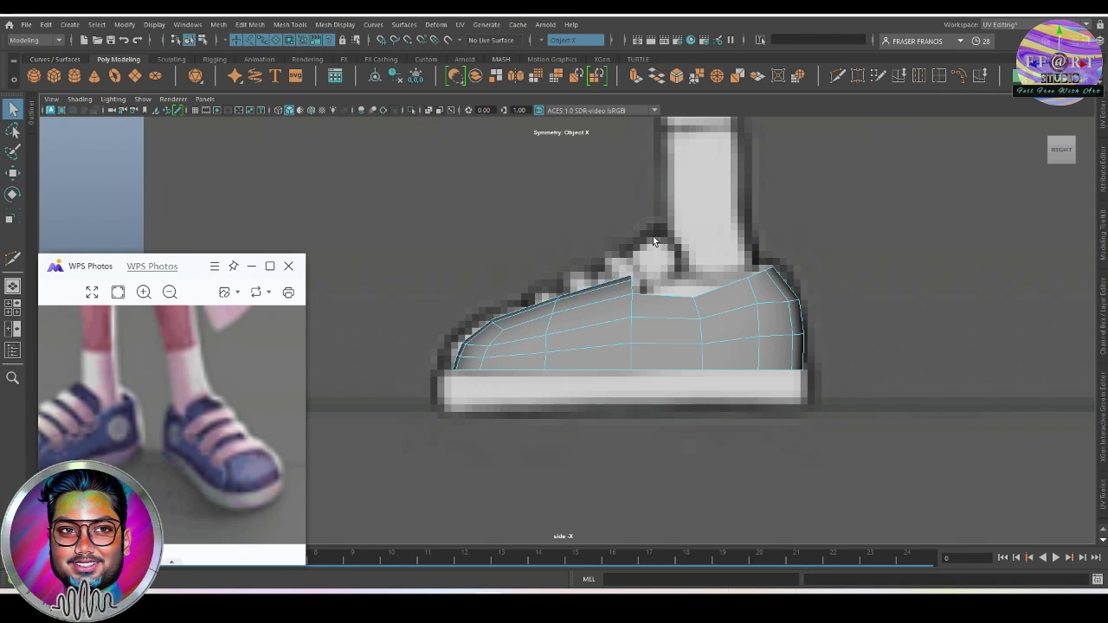
right_click_drag(645, 303, 587, 258)
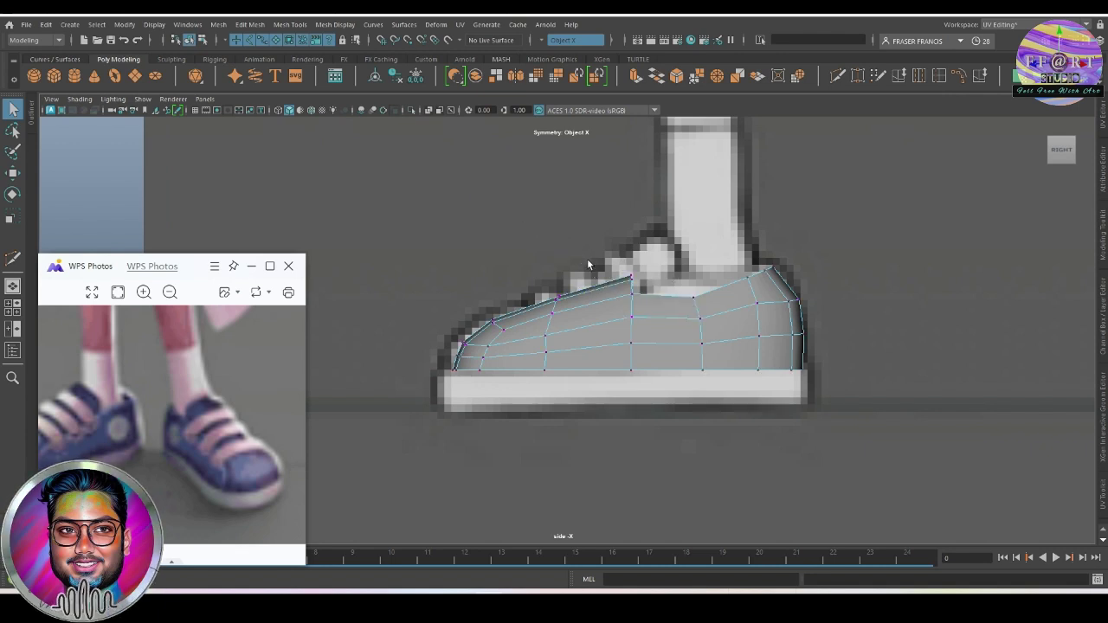
Raise the top-edge vertices near the collar to match the reference sneaker outline.
left_click(629, 280)
key("w")
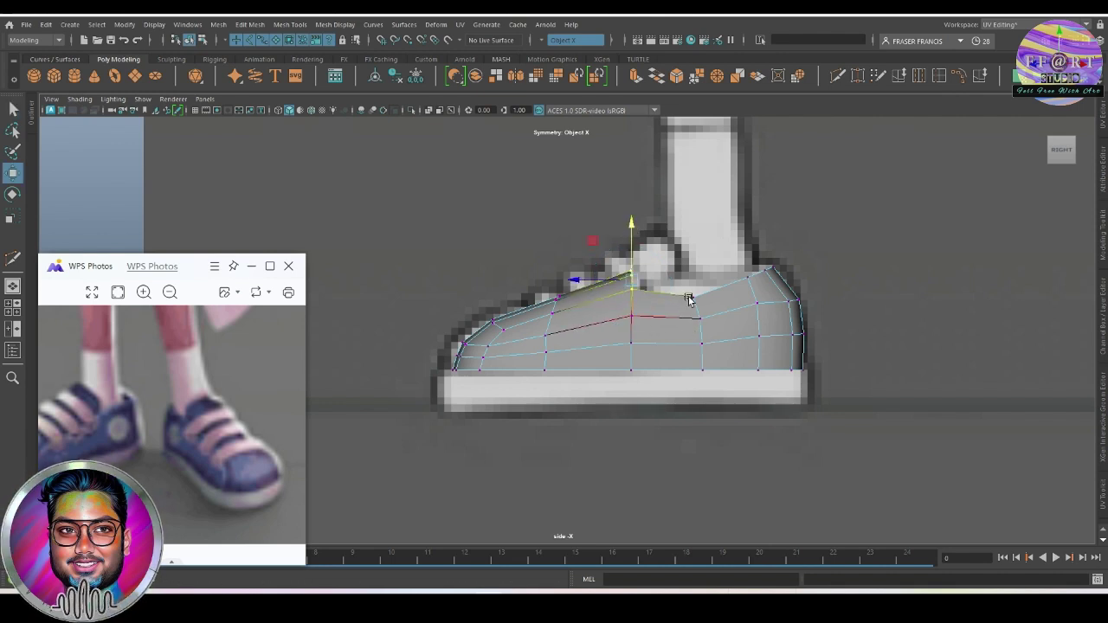
left_click(705, 296)
left_click_drag(692, 251, 696, 243)
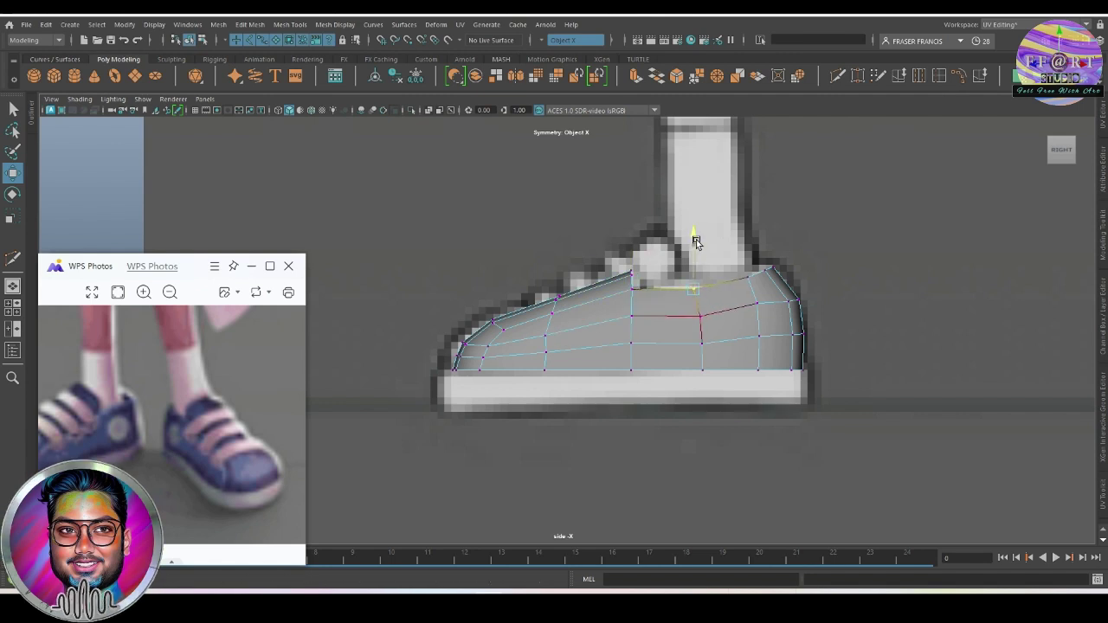
left_click(636, 277)
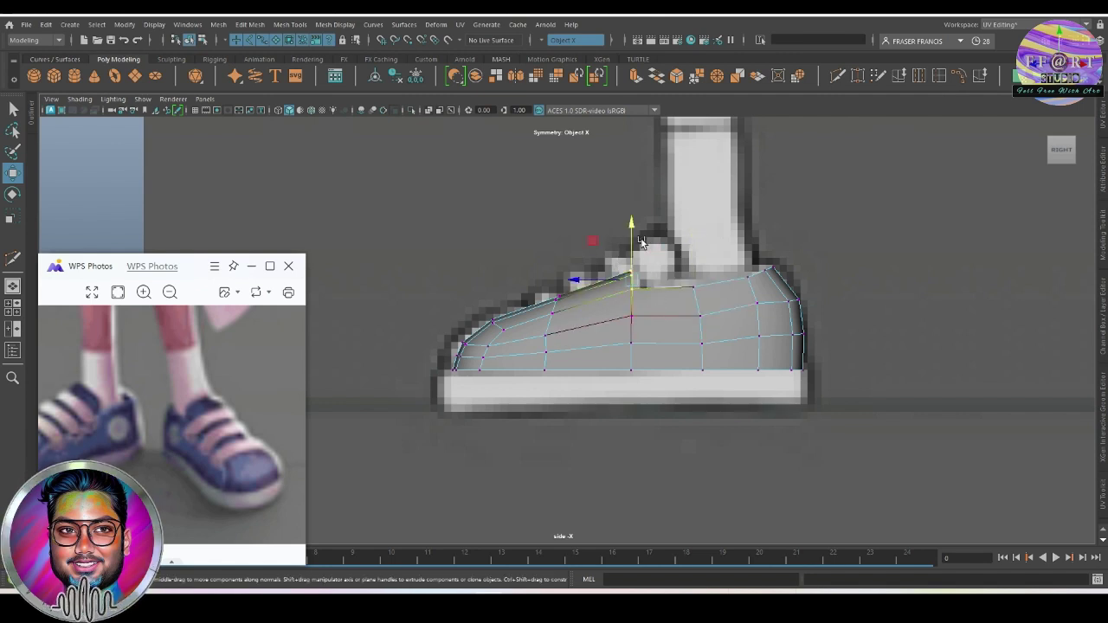
mouse_move(637, 234)
left_mouse_down()
mouse_move(637, 255)
mouse_move(608, 271)
left_mouse_up()
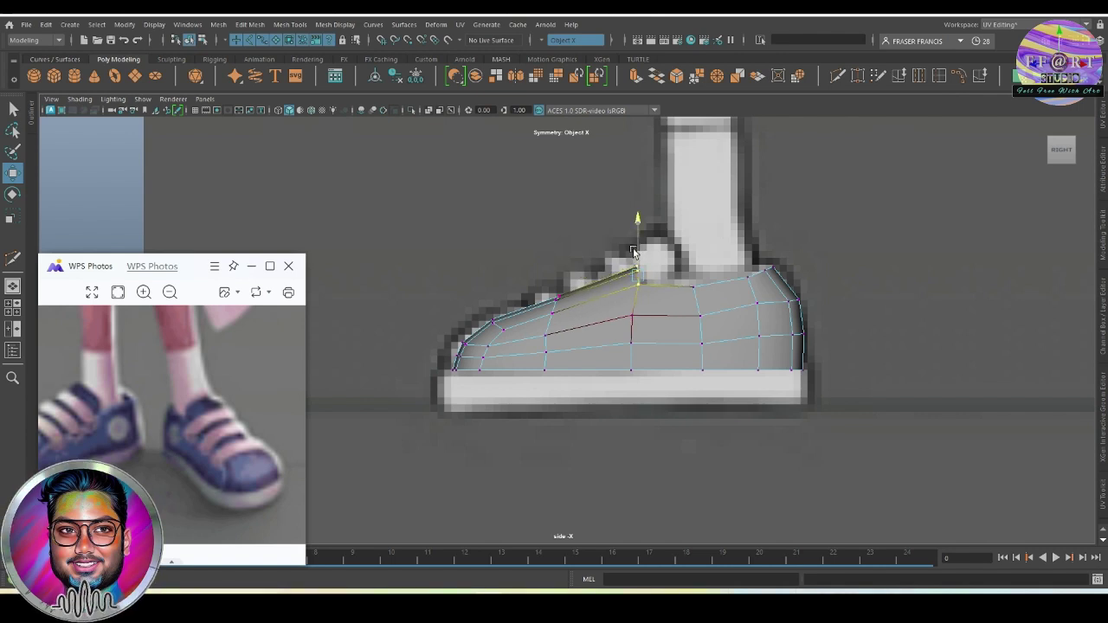
middle_click_drag(715, 309, 696, 307, "alt")
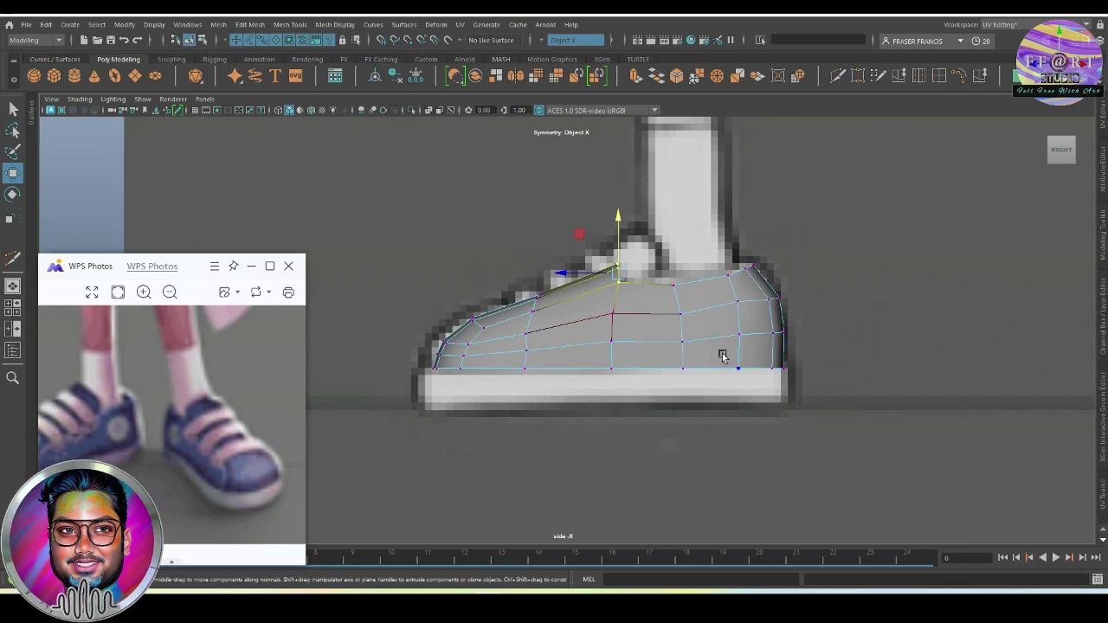
mouse_move(722, 356)
left_mouse_down("alt")
mouse_move(717, 325)
mouse_move(776, 353)
mouse_move(638, 338)
mouse_move(599, 404)
mouse_move(605, 374)
left_mouse_up("alt")
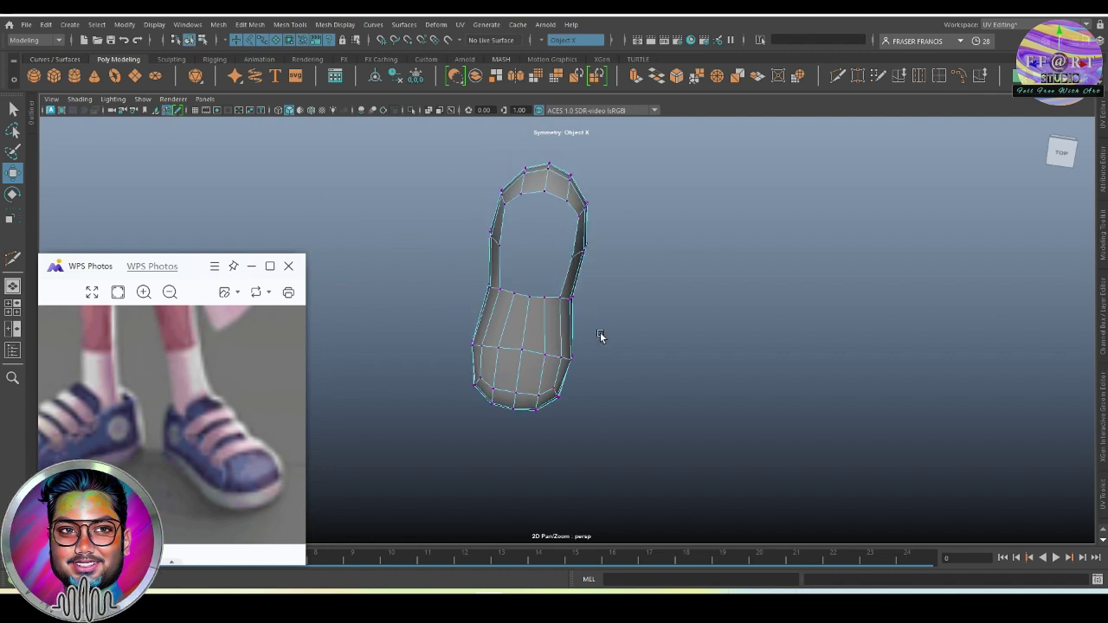
Insert an edge loop across the middle of the shoe upper with Multi-Cut.
mouse_move(632, 361)
left_mouse_down("alt")
mouse_move(577, 336)
mouse_move(614, 449)
mouse_move(581, 345)
mouse_move(569, 459)
mouse_move(638, 327)
left_mouse_up("alt")
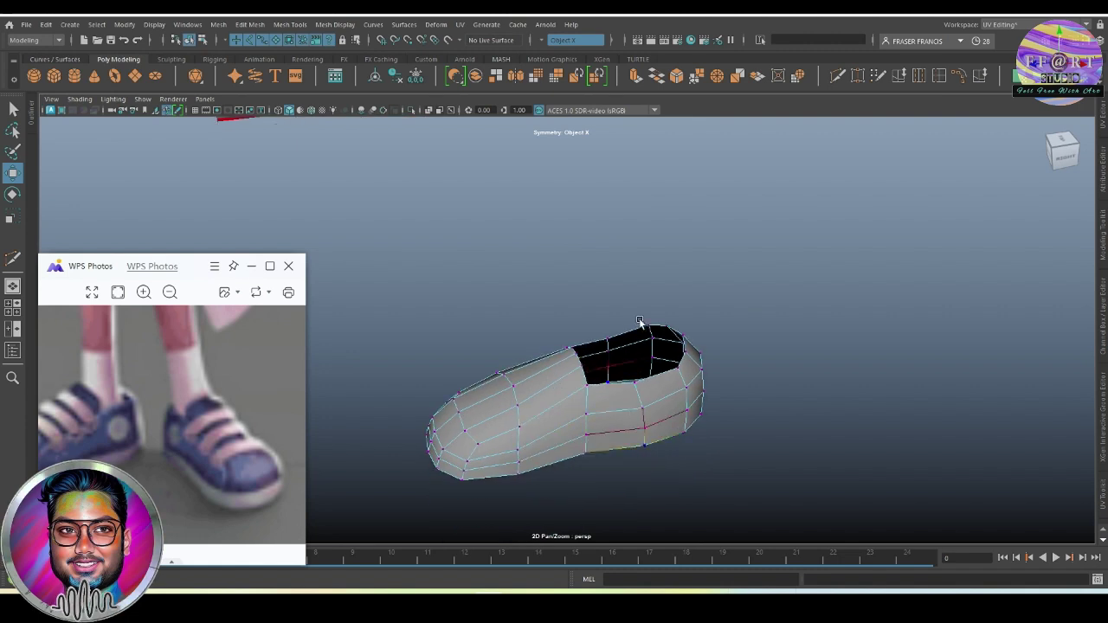
left_click(837, 76)
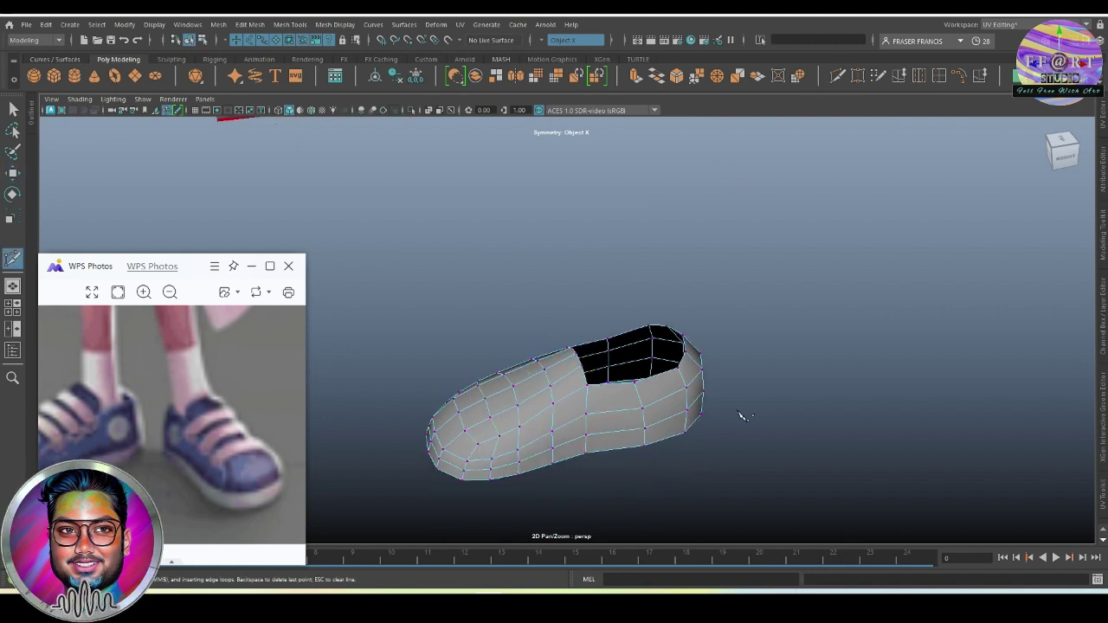
left_click_drag(741, 414, 669, 414, "alt")
left_click(665, 410, "ctrl")
key("q")
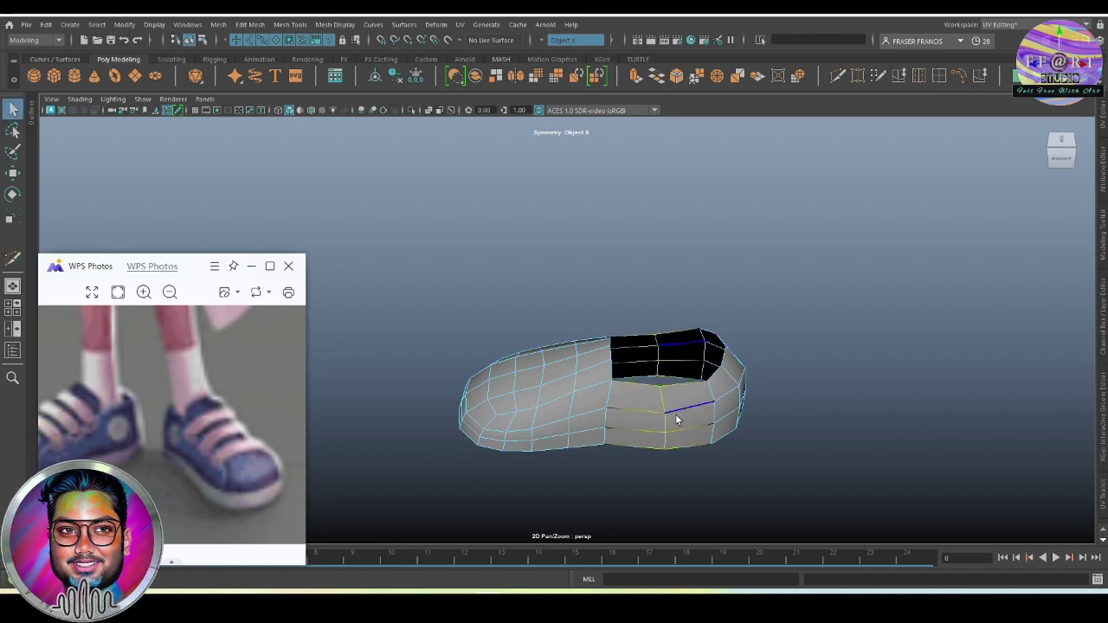
Bevel the new edge loop into two loops with smoothed edge flow.
key("F8")
right_click_drag(789, 357, 844, 361, "shift")
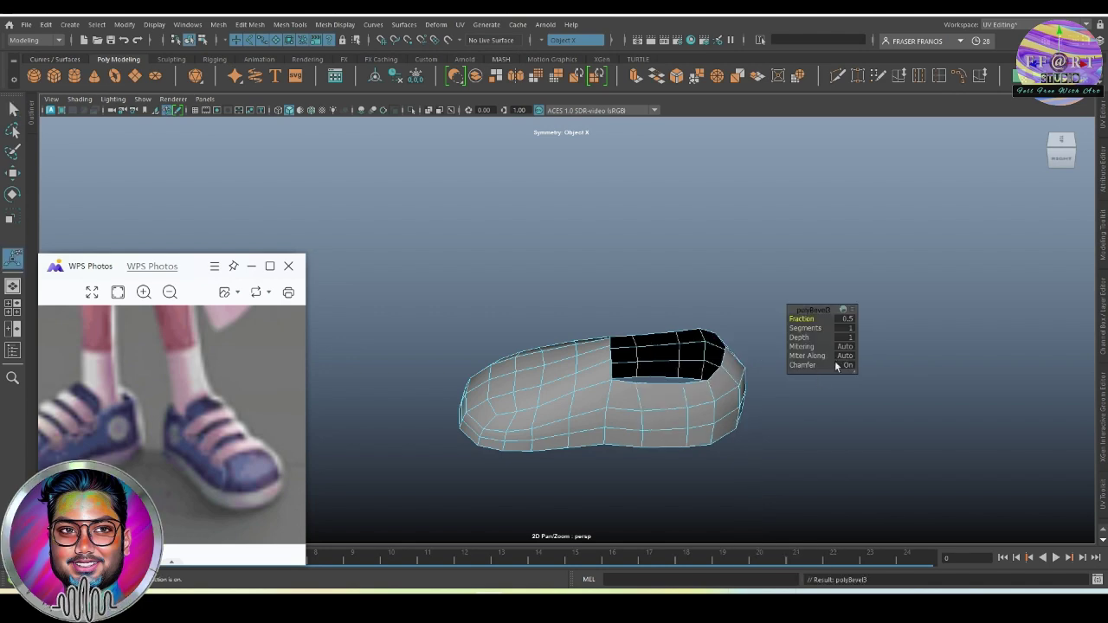
mouse_move(728, 417)
left_mouse_down("alt")
mouse_move(746, 418)
mouse_move(702, 396)
mouse_move(681, 413)
mouse_move(706, 389)
mouse_move(700, 403)
mouse_move(645, 390)
mouse_move(628, 423)
mouse_move(600, 394)
mouse_move(497, 338)
left_mouse_up("alt")
mouse_move(606, 427)
left_mouse_down("alt")
mouse_move(618, 411)
mouse_move(550, 381)
mouse_move(594, 389)
mouse_move(623, 421)
mouse_move(654, 381)
mouse_move(765, 419)
left_mouse_up("alt")
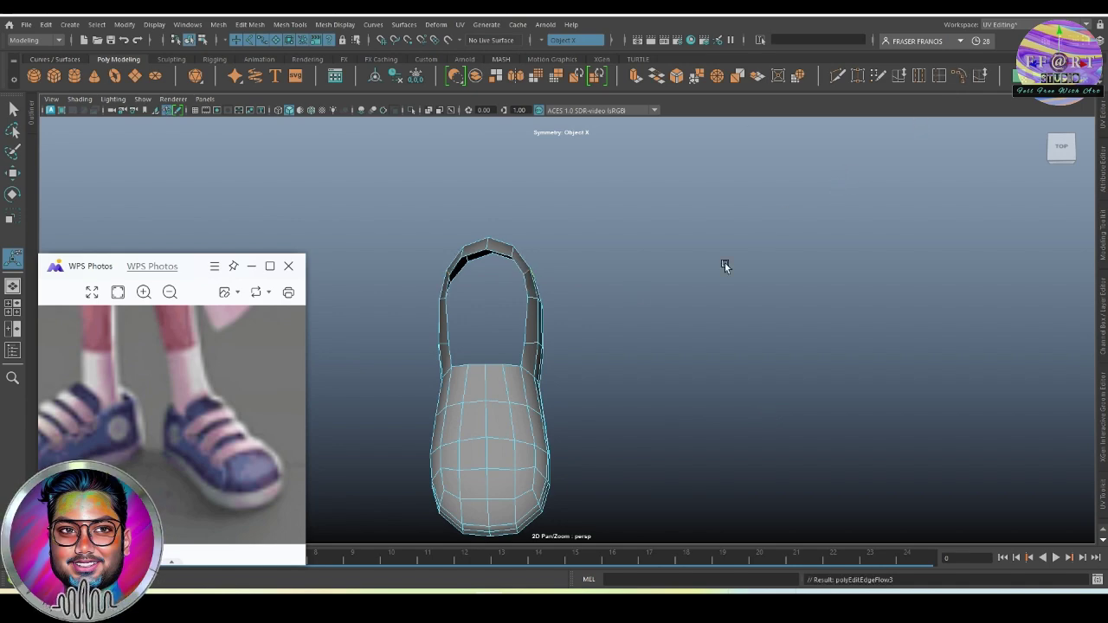
mouse_move(725, 262)
left_mouse_down("alt")
mouse_move(594, 252)
mouse_move(636, 326)
mouse_move(524, 339)
mouse_move(648, 329)
left_mouse_up("alt")
key("q")
left_click_drag(754, 329, 765, 378, "alt")
right_click_drag(765, 378, 489, 291, "alt")
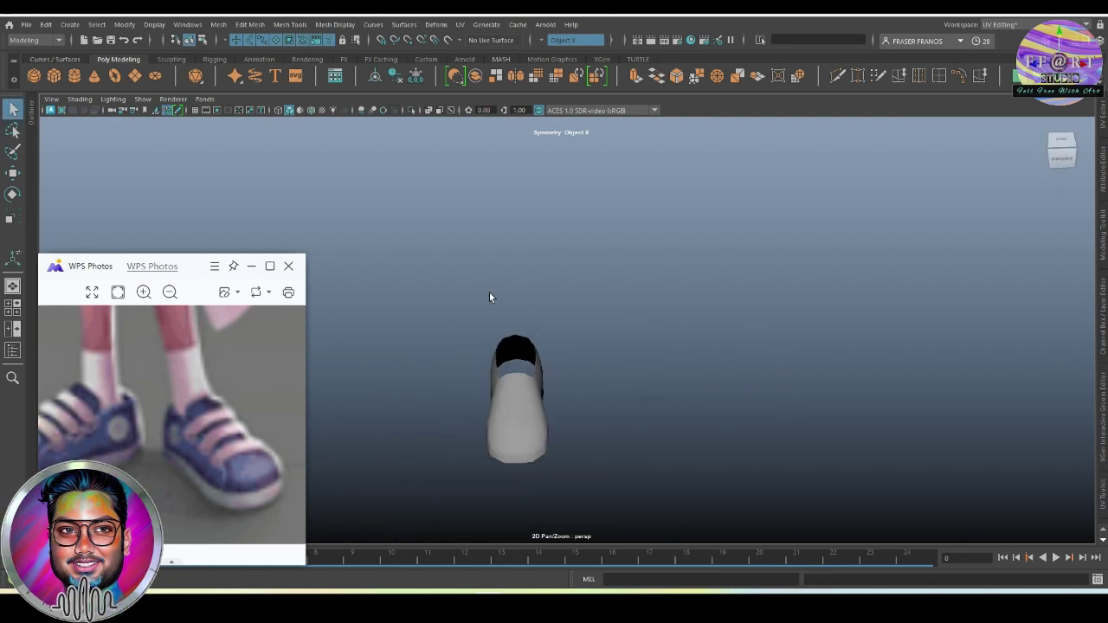
mouse_move(490, 291)
left_mouse_down("alt")
mouse_move(574, 383)
mouse_move(723, 387)
mouse_move(609, 413)
mouse_move(516, 410)
mouse_move(589, 399)
mouse_move(615, 364)
left_mouse_up("alt")
Select the shoe mesh and view it from the side in edge mode.
left_click(589, 400)
key("space")
right_click_drag(619, 347, 608, 362)
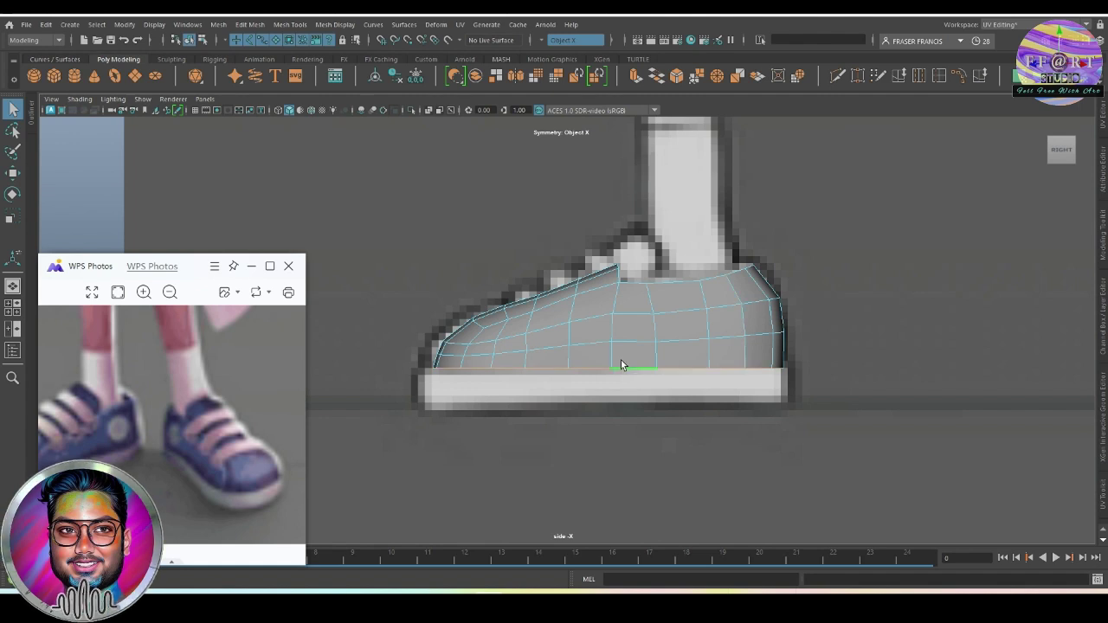
Extrude the bottom border edges and pull them down into a sole band.
key("ctrl+e")
key("w")
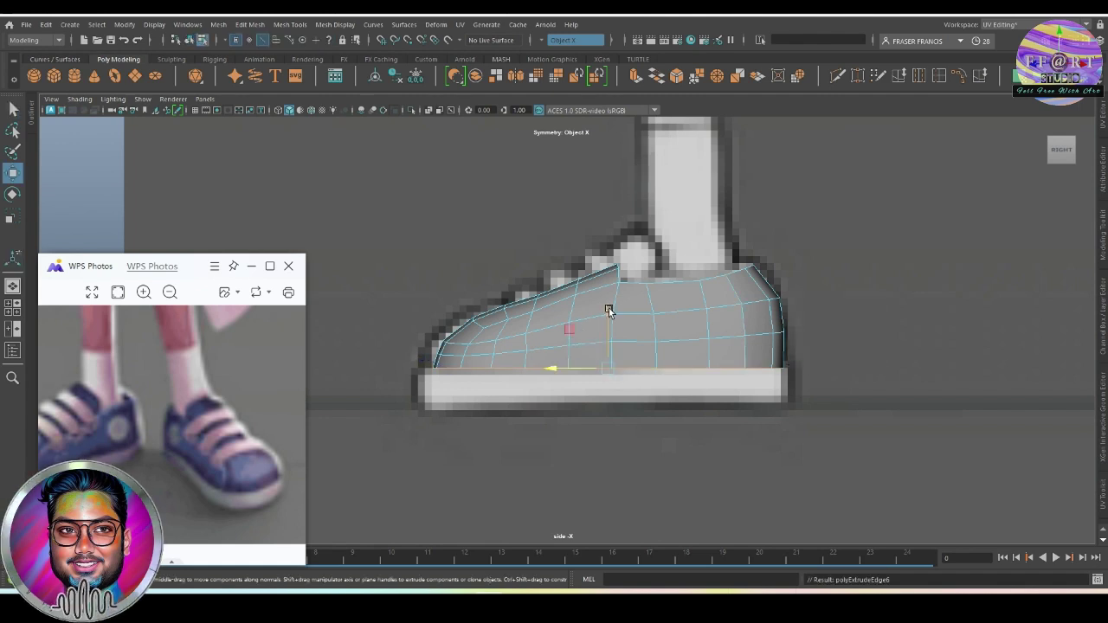
left_click_drag(609, 310, 613, 340)
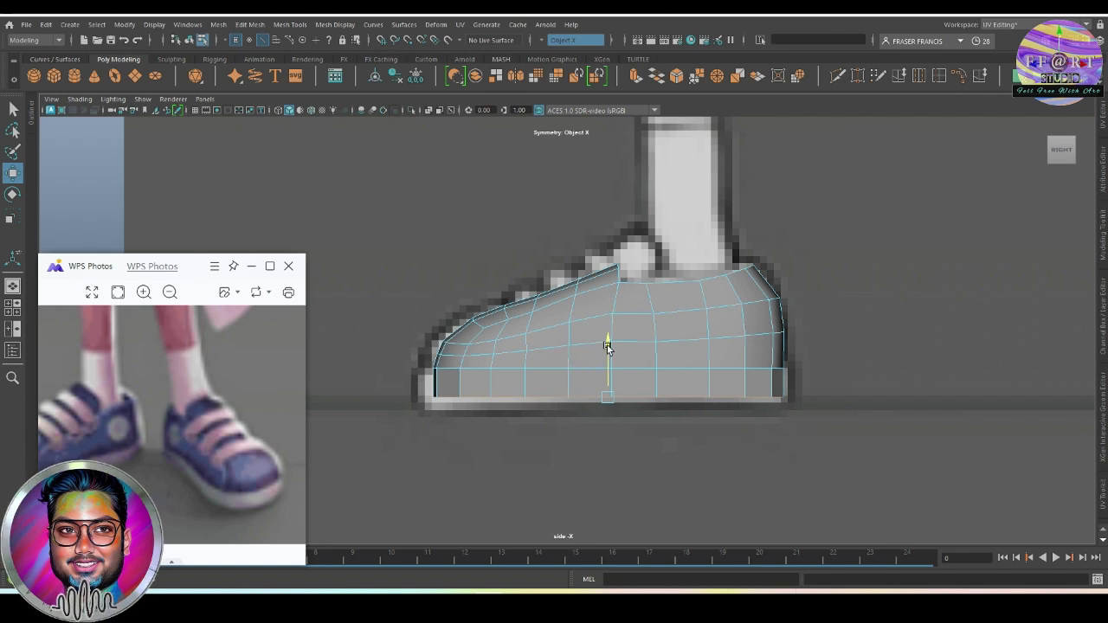
left_click_drag(609, 346, 610, 346)
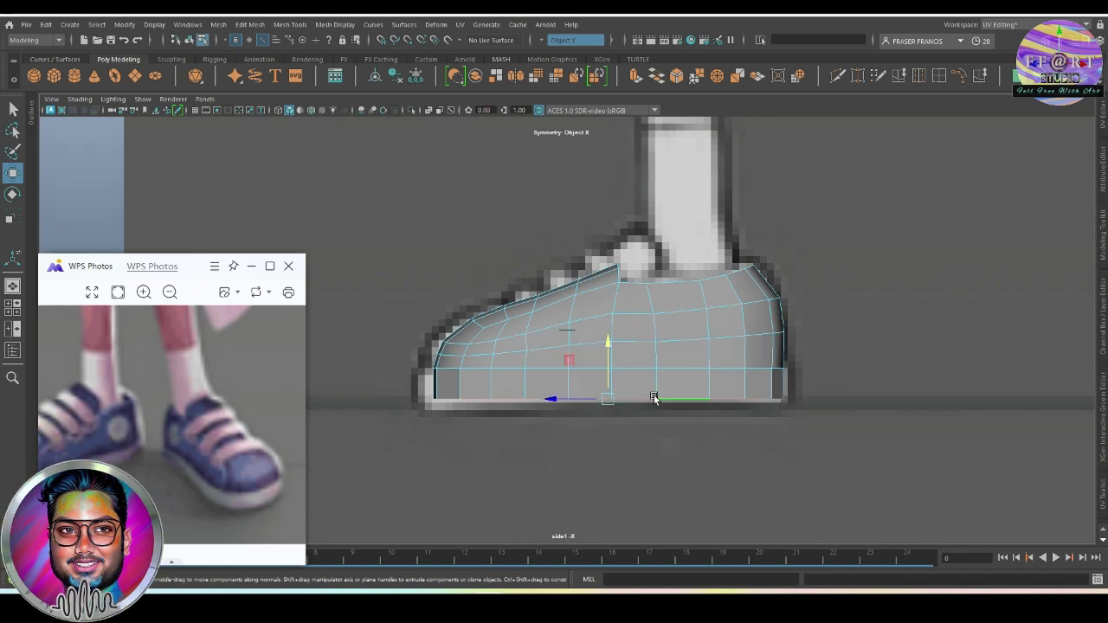
left_click(638, 372)
key("space")
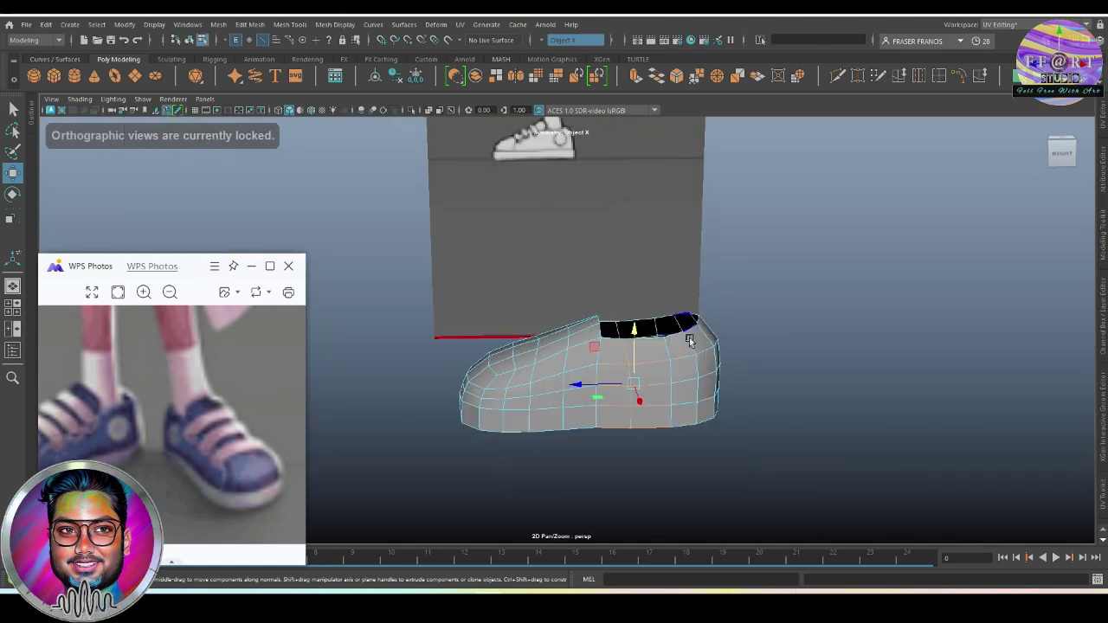
left_click_drag(652, 388, 728, 376, "alt")
key("F8")
key("q")
Extrude the underside border edges inward (Local Translate Z -0.034) into a narrow rim.
right_click_drag(677, 352, 676, 113)
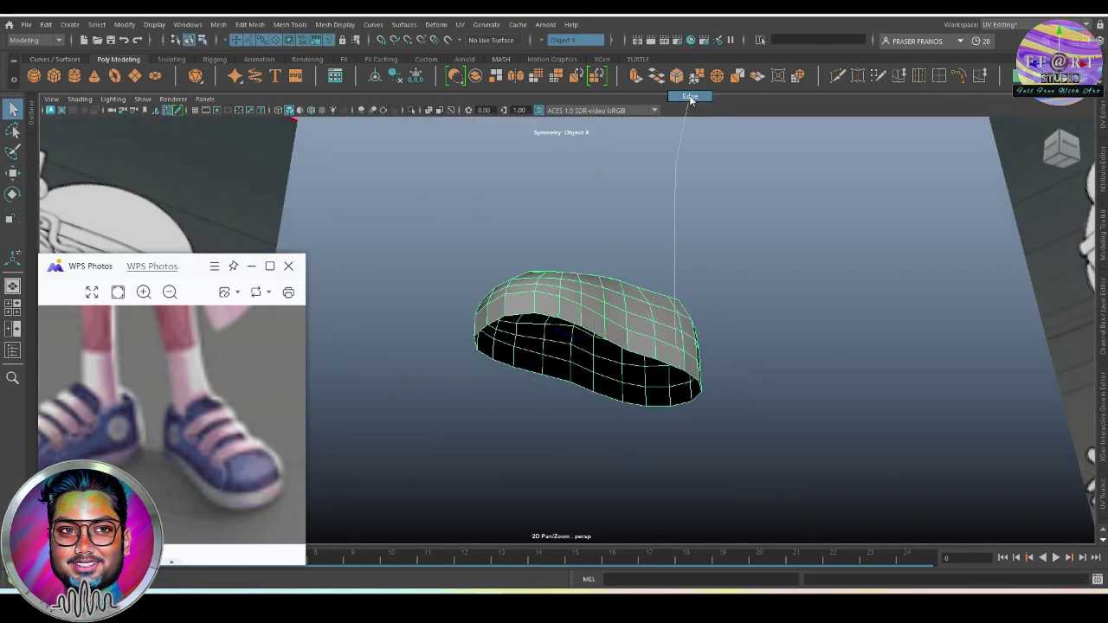
mouse_move(618, 348)
left_mouse_down("alt")
mouse_move(650, 352)
mouse_move(631, 351)
mouse_move(676, 328)
mouse_move(576, 346)
mouse_move(638, 346)
mouse_move(703, 413)
left_mouse_up("alt")
key("ctrl+e")
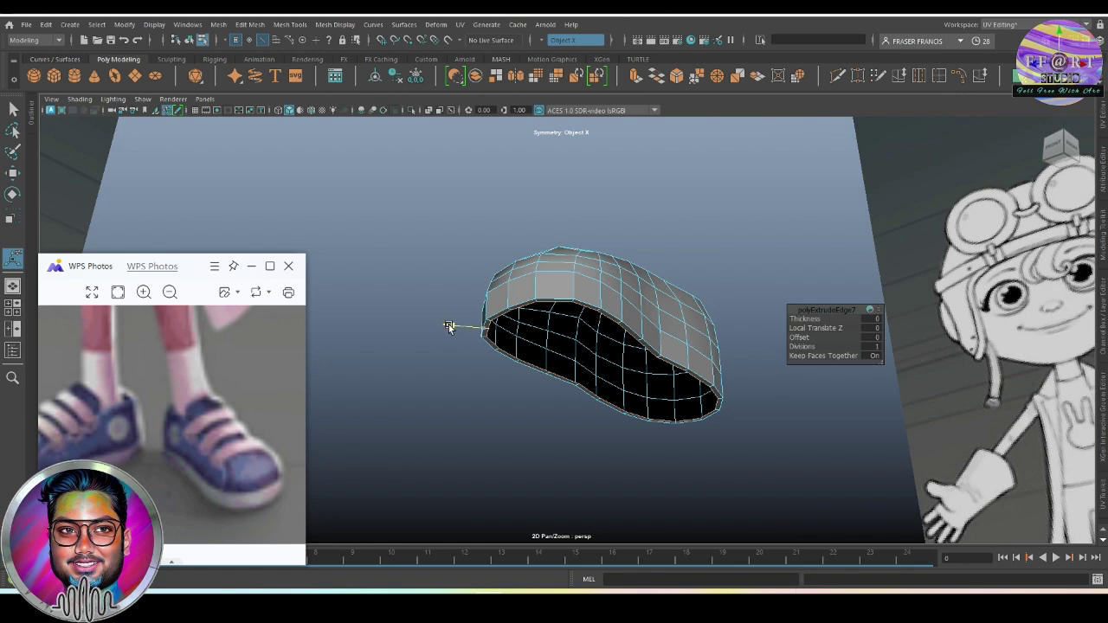
mouse_move(448, 326)
left_mouse_down("alt")
mouse_move(460, 375)
mouse_move(494, 386)
mouse_move(559, 390)
mouse_move(677, 344)
left_mouse_up("alt")
left_click(697, 305)
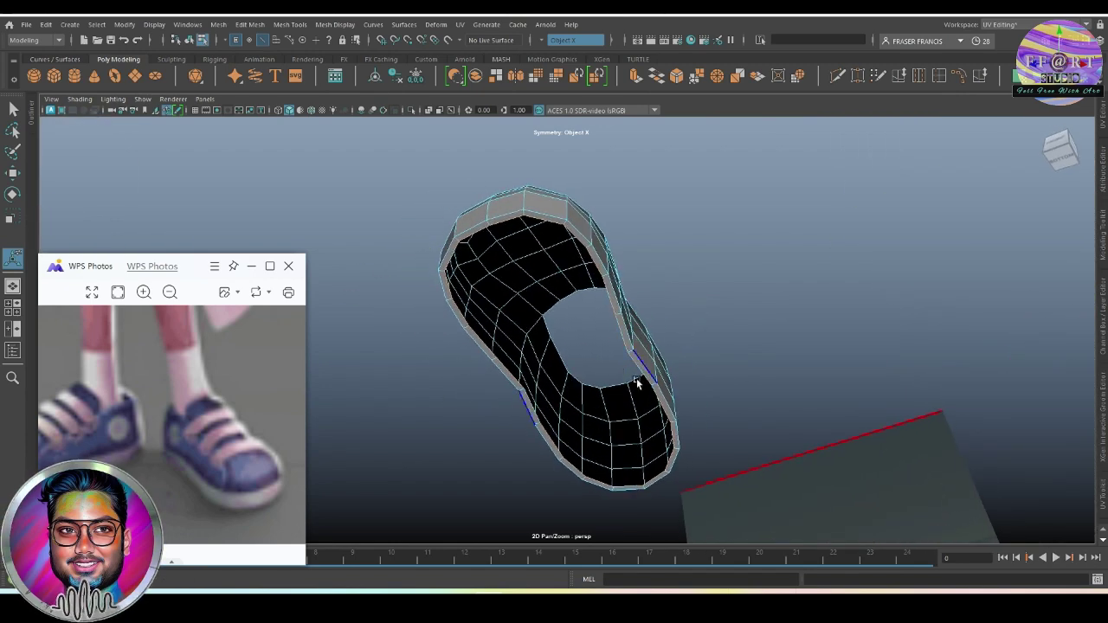
left_click_drag(648, 383, 618, 366, "alt")
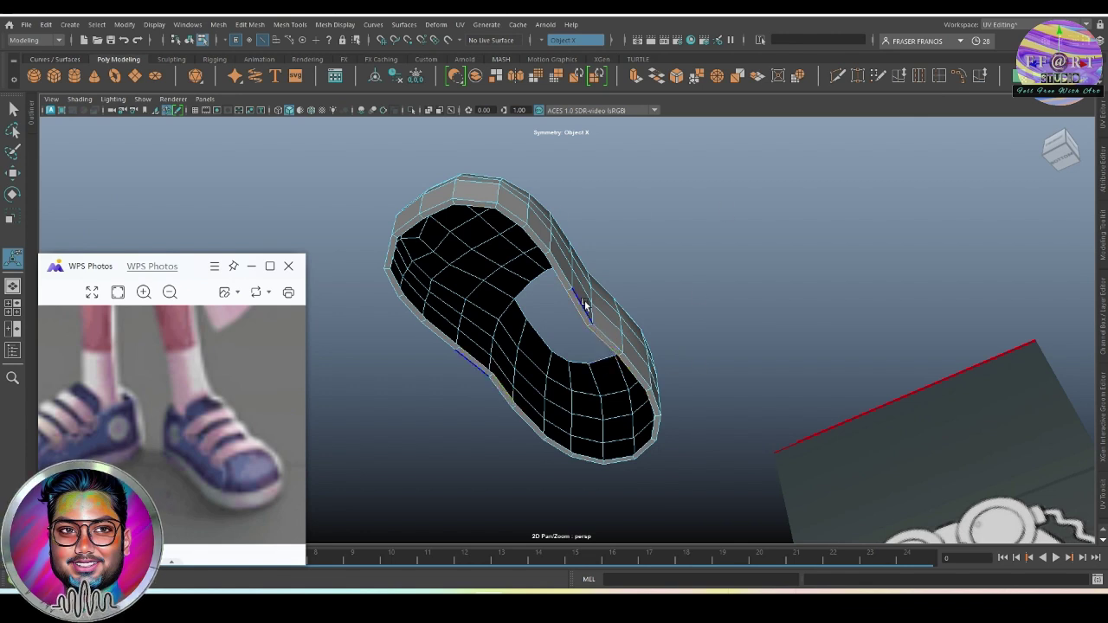
mouse_move(584, 305)
left_mouse_down("alt")
mouse_move(655, 259)
mouse_move(695, 313)
mouse_move(689, 286)
left_mouse_up("alt")
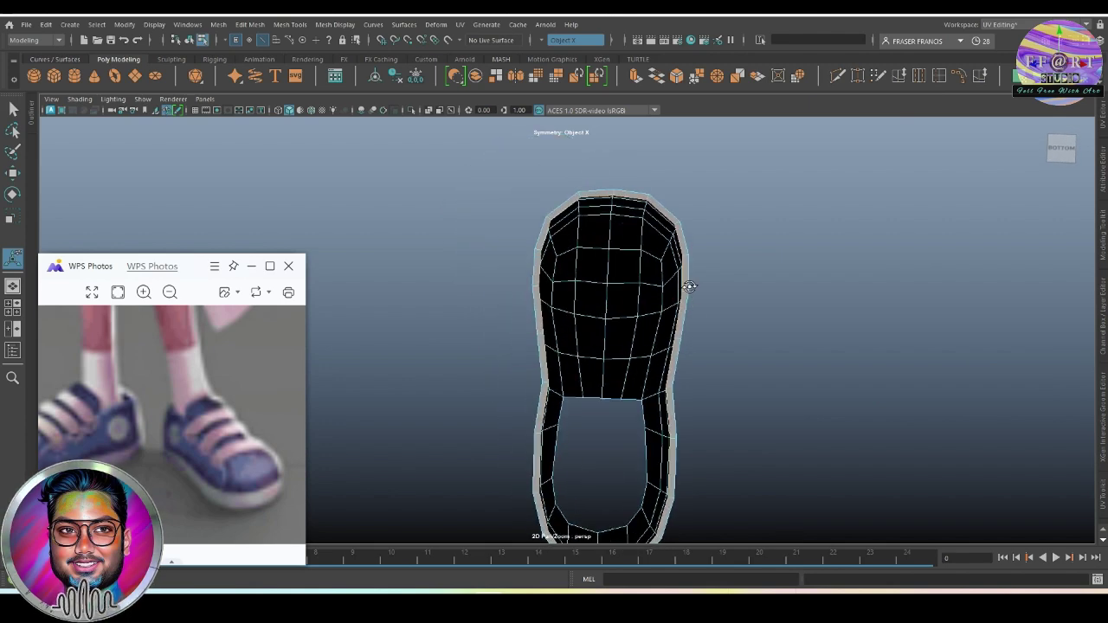
mouse_move(774, 312)
left_mouse_down("alt")
mouse_move(722, 304)
mouse_move(721, 279)
mouse_move(732, 344)
mouse_move(735, 334)
mouse_move(667, 425)
left_mouse_up("alt")
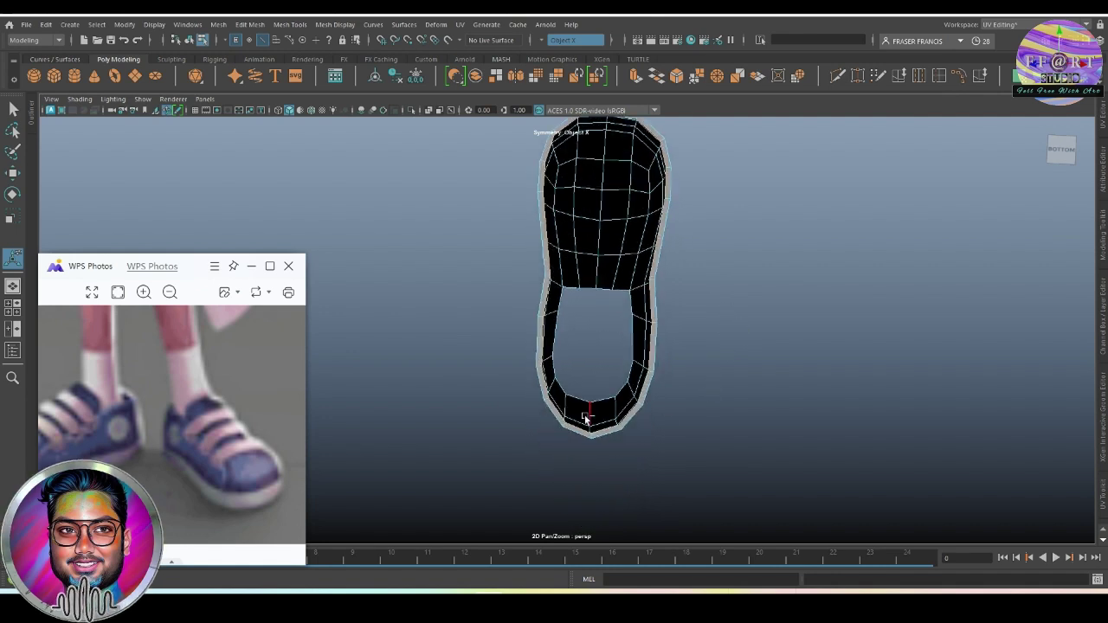
Bridge the opposite border edges across the shoe's underside with 1 centre division.
left_click_drag(603, 469, 712, 386, "alt")
right_click(786, 255, "shift")
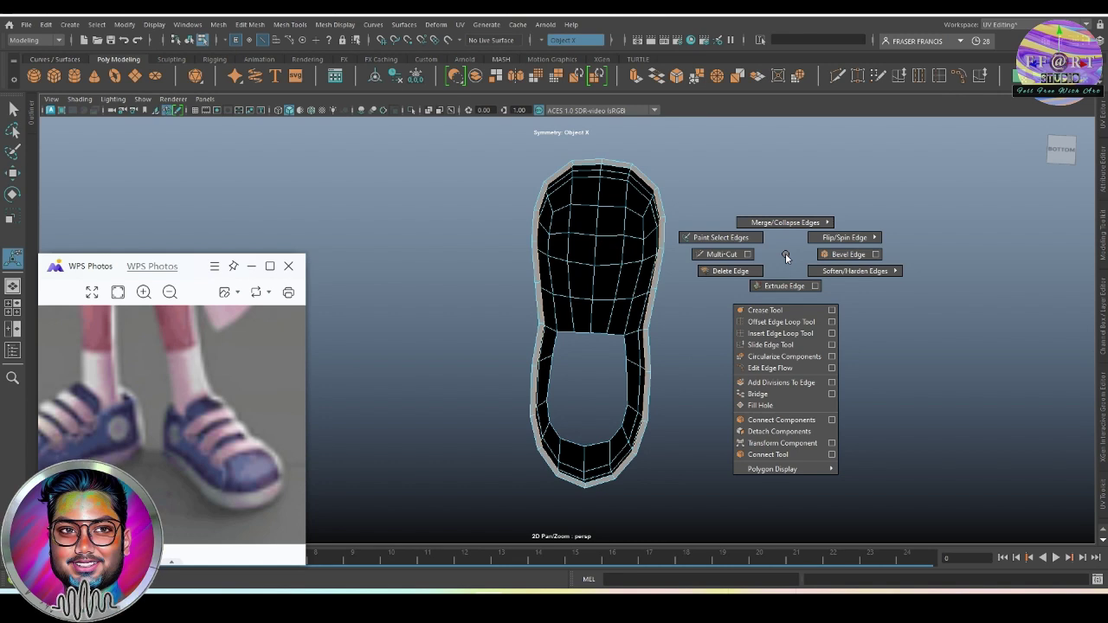
left_click(795, 393)
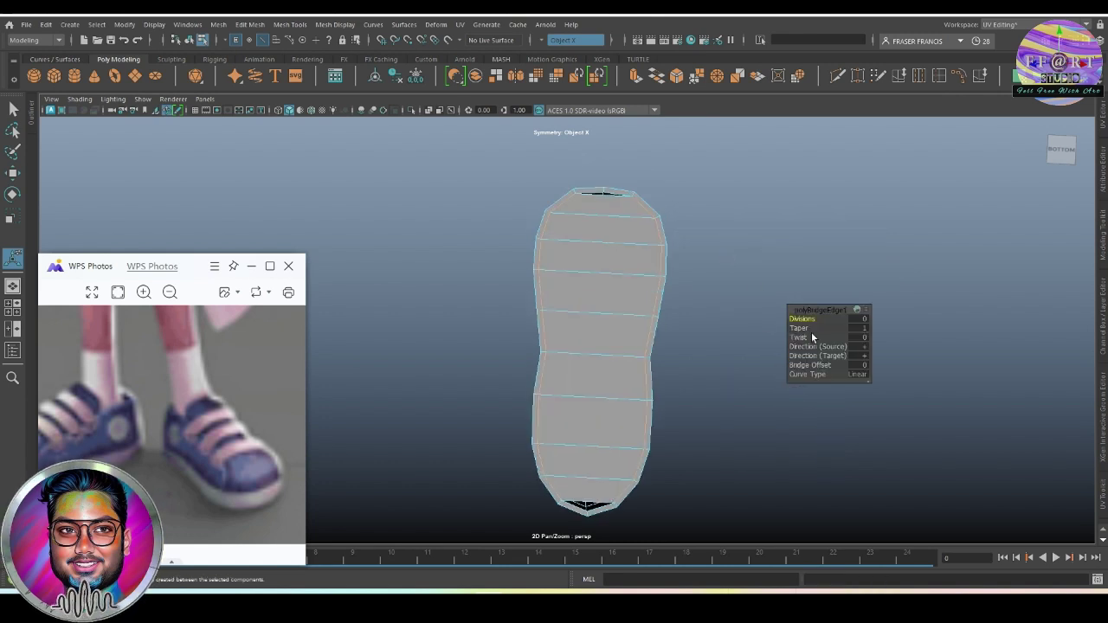
left_click_drag(804, 318, 814, 319)
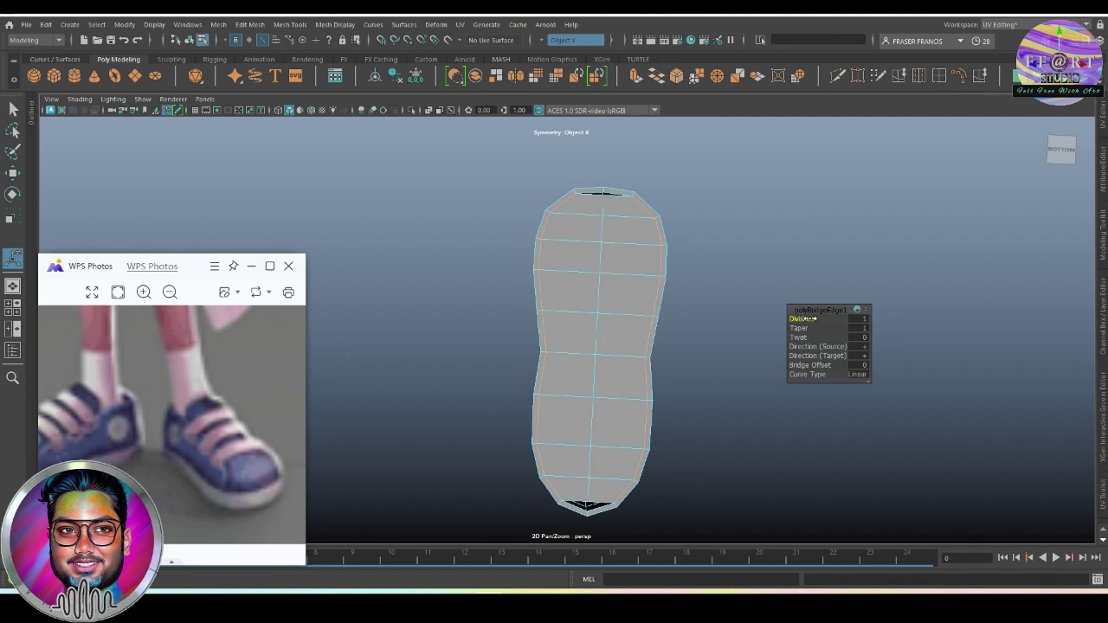
mouse_move(680, 260)
left_mouse_down("alt")
mouse_move(705, 320)
mouse_move(711, 272)
mouse_move(702, 361)
mouse_move(558, 454)
mouse_move(589, 396)
mouse_move(554, 389)
mouse_move(583, 418)
left_mouse_up("alt")
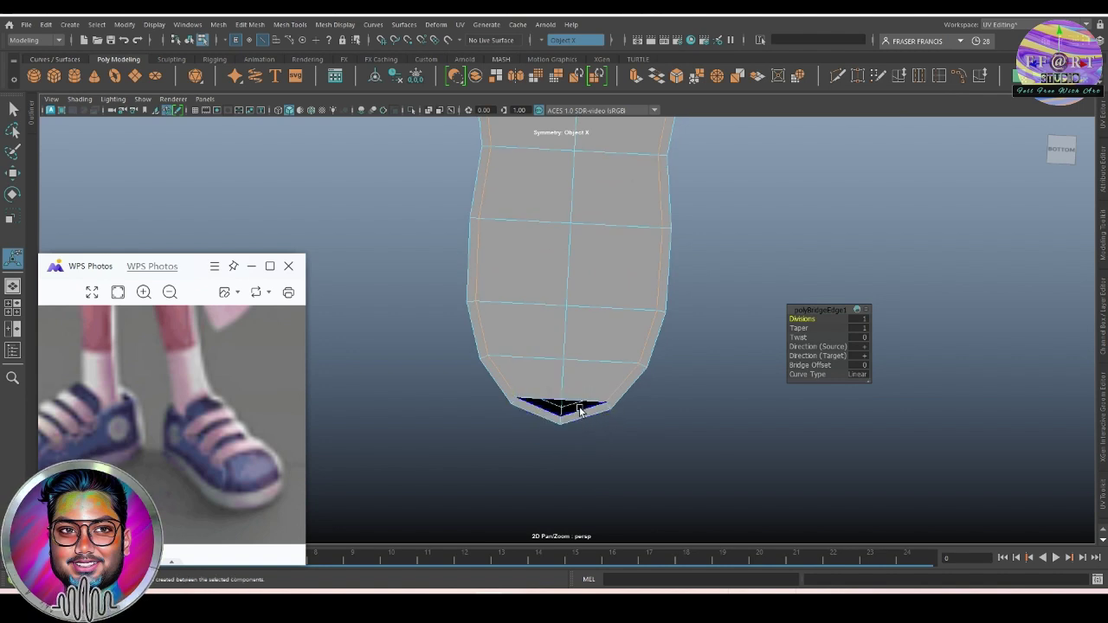
Fill the leftover hole at one end of the sole with Fill Hole.
right_click(710, 326, "shift")
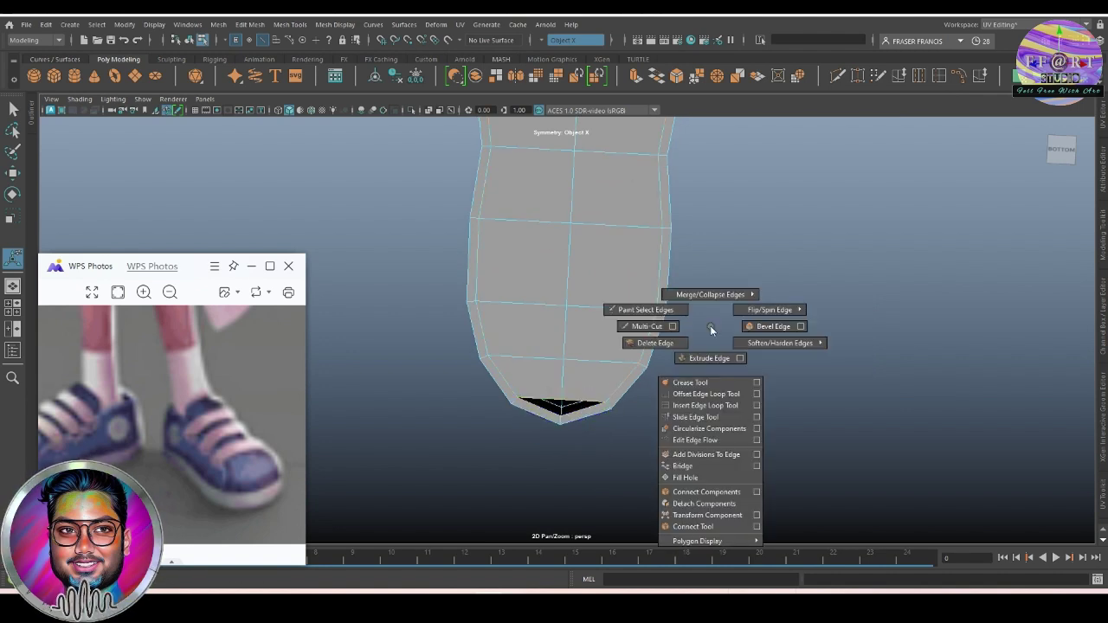
left_click(710, 477)
middle_click_drag(680, 454, 583, 282, "alt")
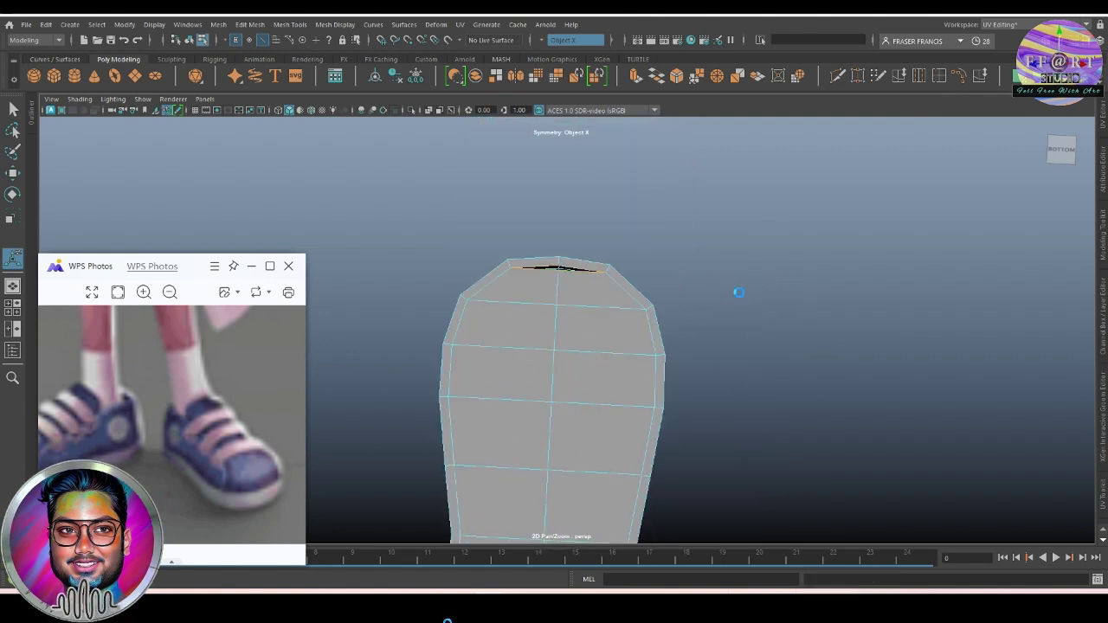
Select the shoe's bottom face loop in face mode.
key("q")
left_click(912, 206)
left_click(618, 321)
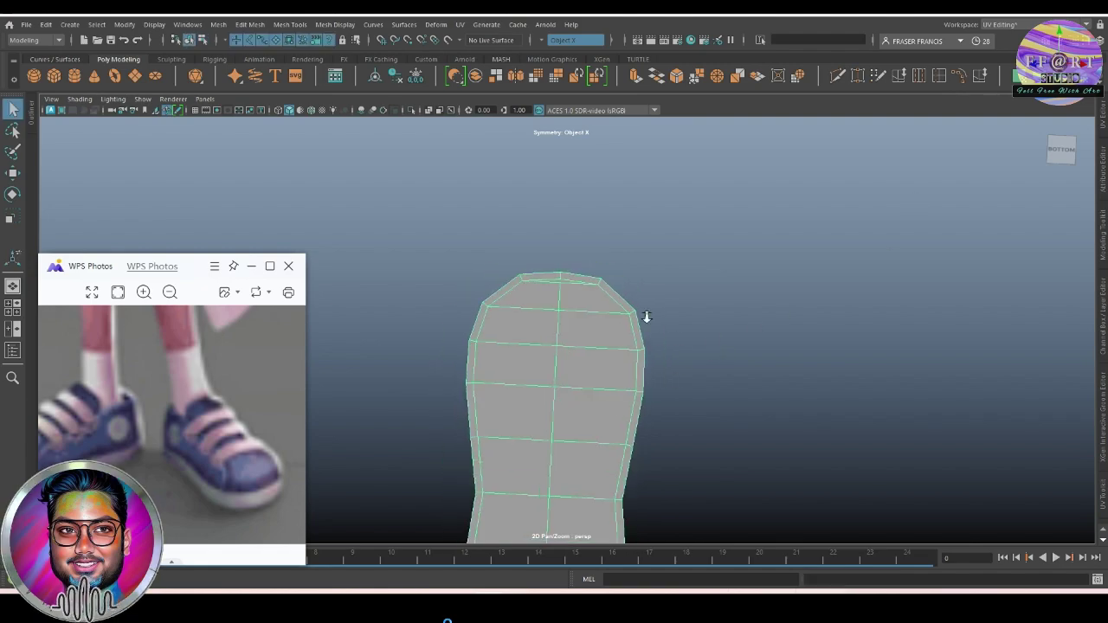
mouse_move(646, 317)
left_mouse_down("alt")
mouse_move(705, 245)
mouse_move(704, 334)
mouse_move(571, 324)
mouse_move(672, 341)
mouse_move(710, 321)
mouse_move(701, 318)
left_mouse_up("alt")
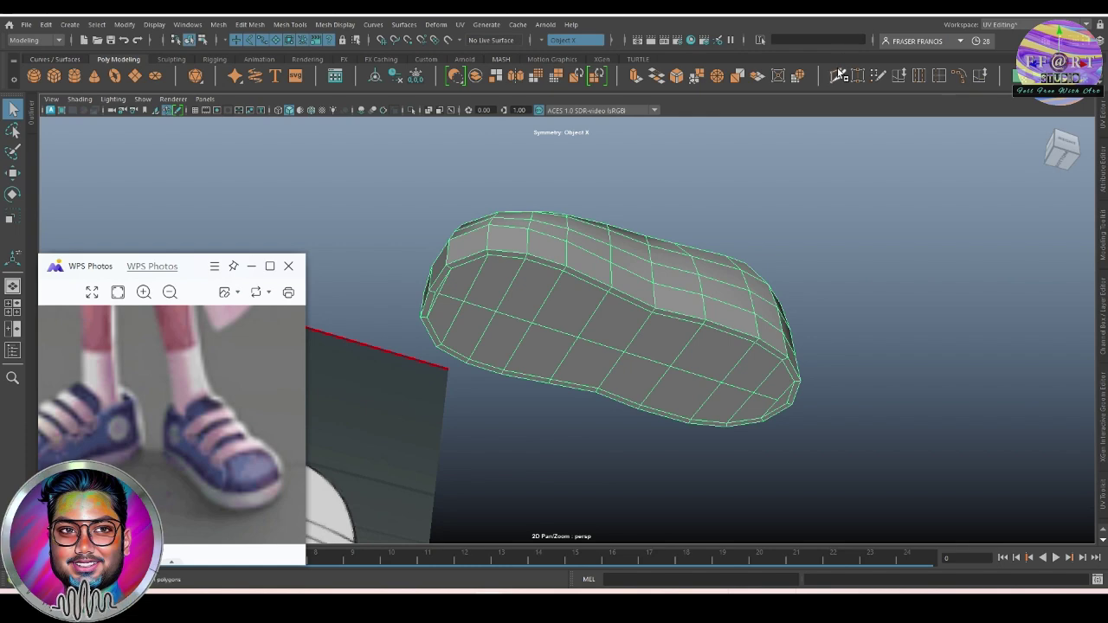
scroll(802, 241, "up", 5)
right_click(673, 259)
left_click(673, 291)
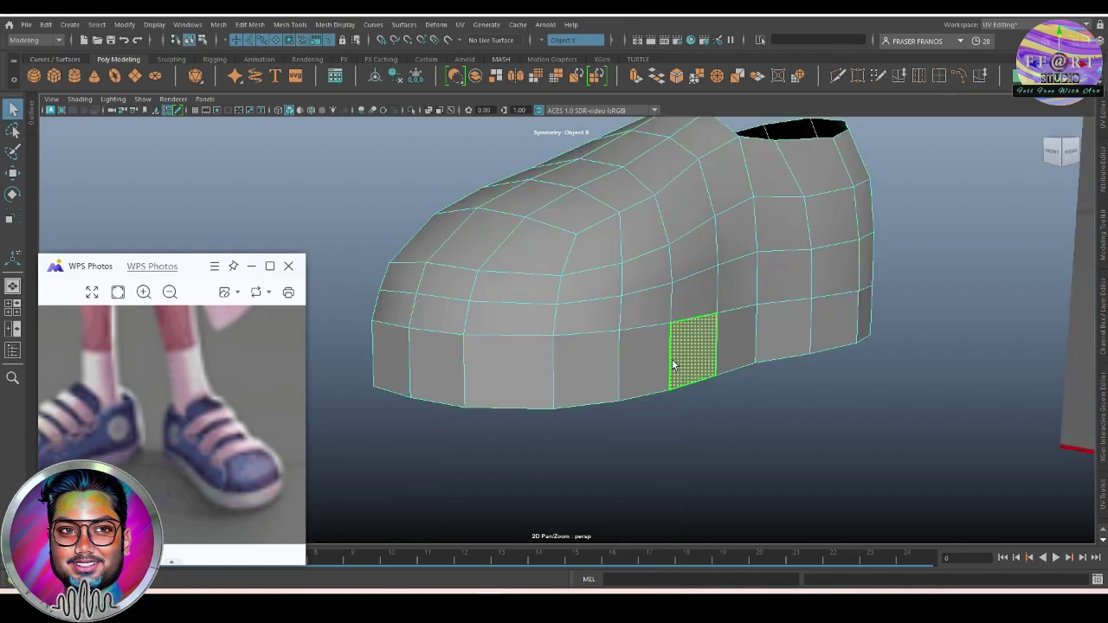
double_click(644, 369)
mouse_move(644, 370)
left_mouse_down("alt")
mouse_move(705, 383)
mouse_move(831, 373)
mouse_move(701, 379)
left_mouse_up("alt")
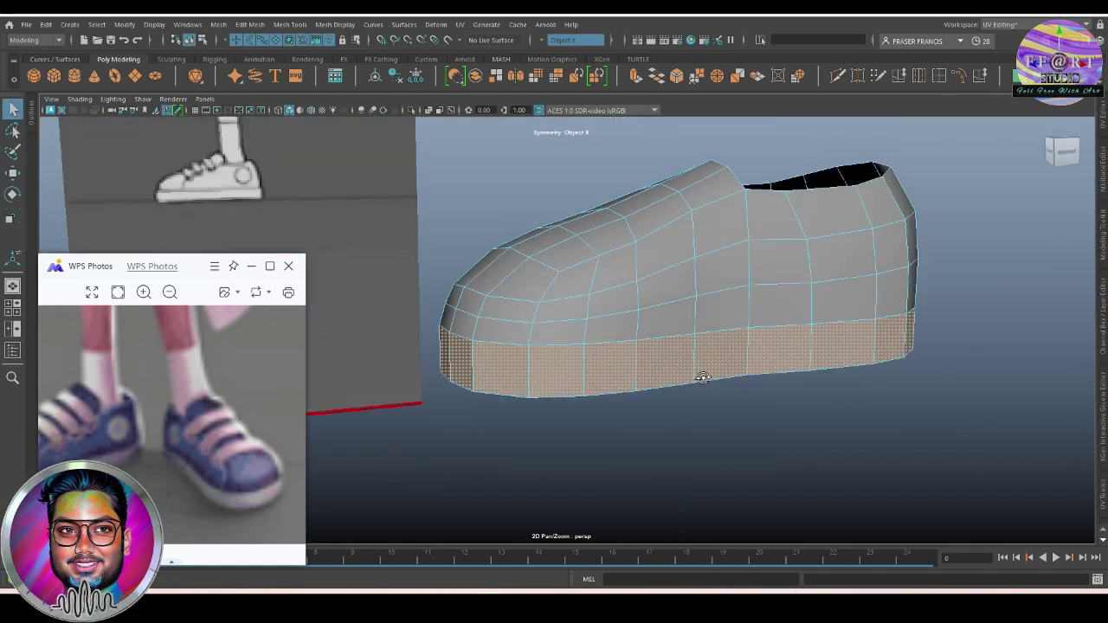
Extrude the bottom faces with Local Translate Z 0.01 and 2 divisions, then return to object mode.
key("ctrl+e")
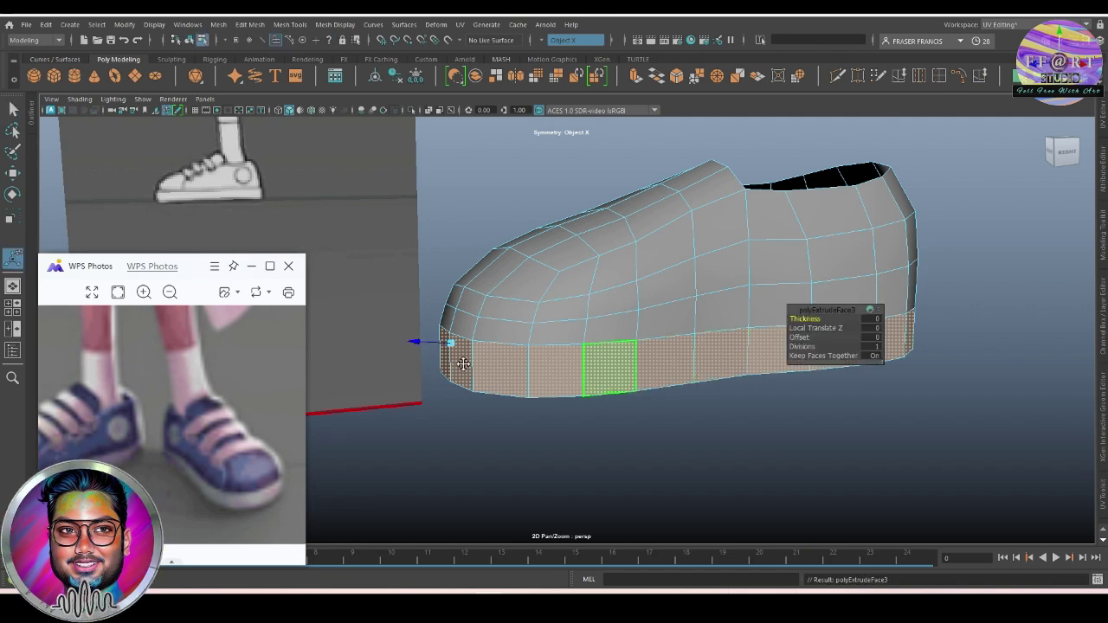
middle_click_drag(445, 341, 470, 344, "alt")
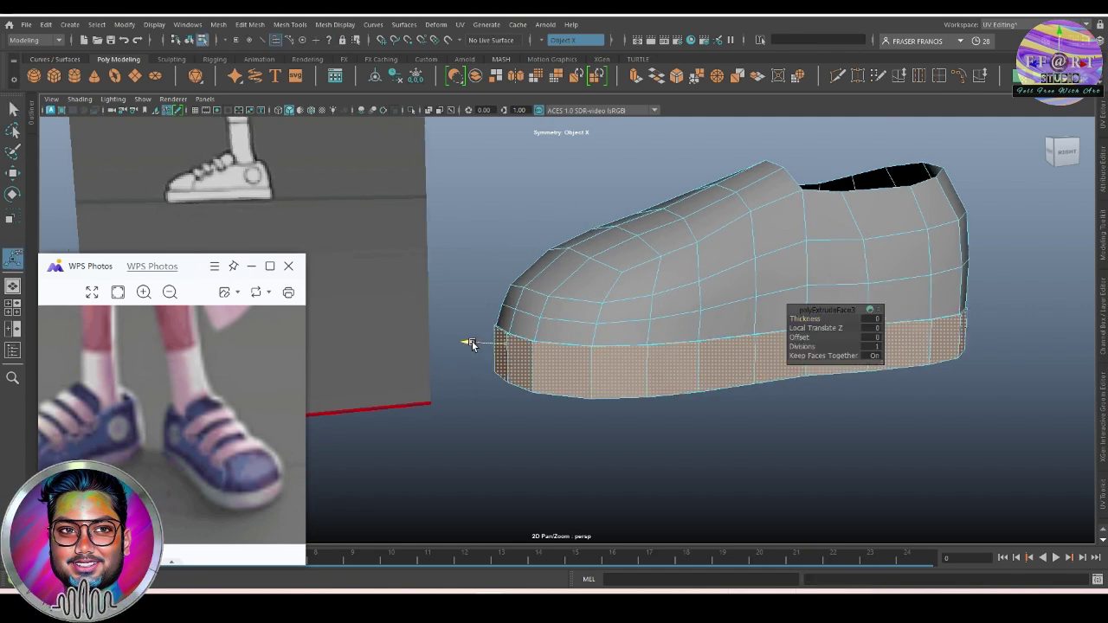
mouse_move(470, 344)
left_mouse_down("alt")
mouse_move(482, 381)
mouse_move(372, 342)
left_mouse_up("alt")
left_click_drag(618, 453, 663, 445, "alt")
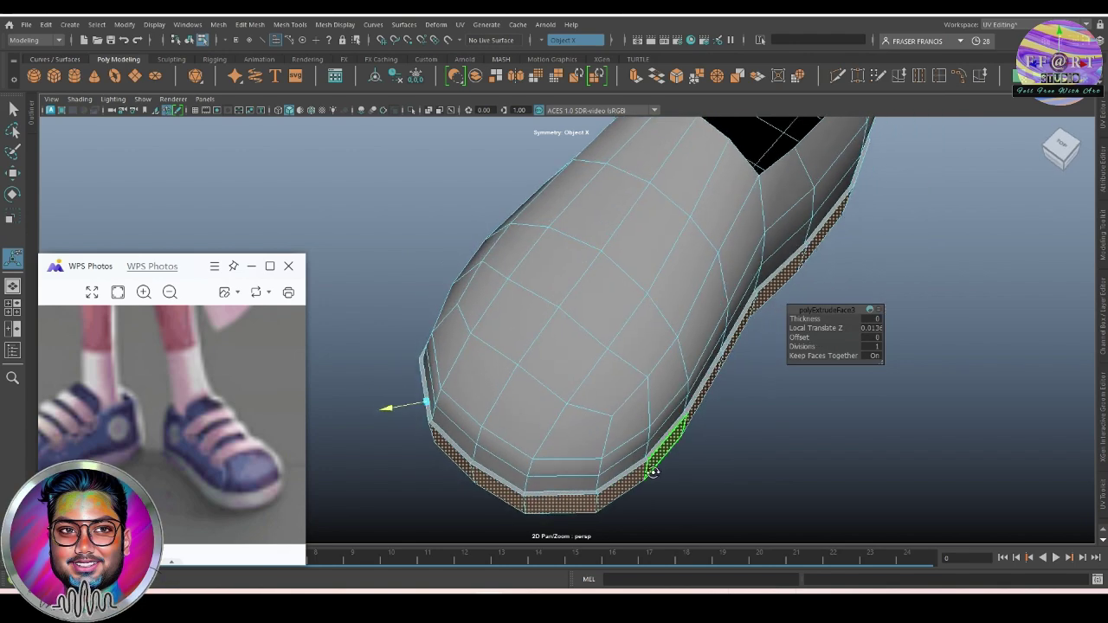
left_click(877, 329)
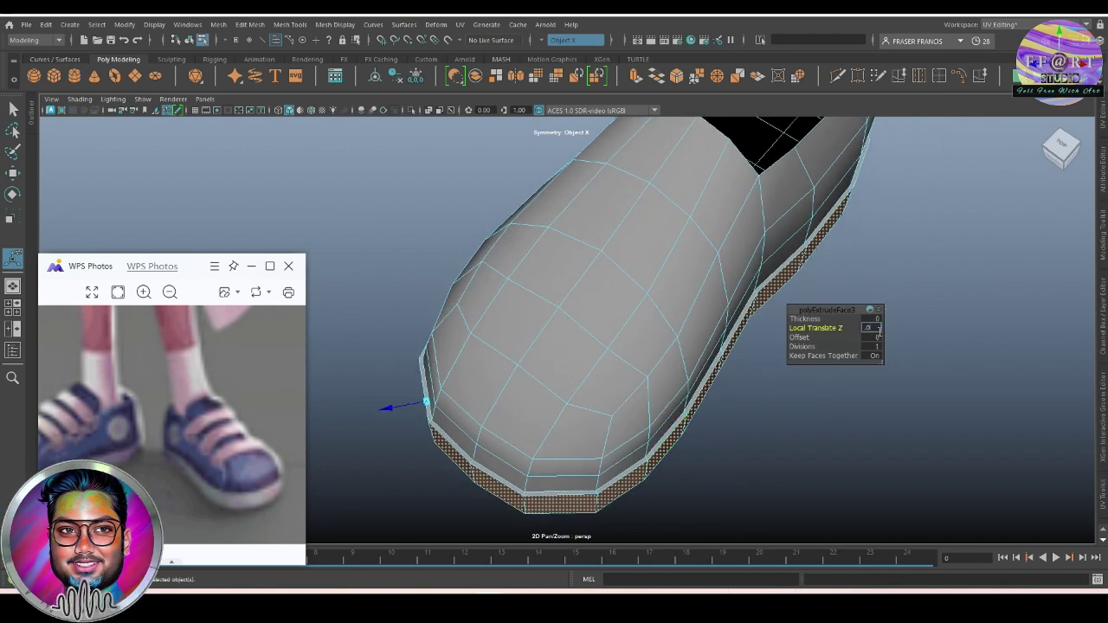
type("0.01")
key("Return")
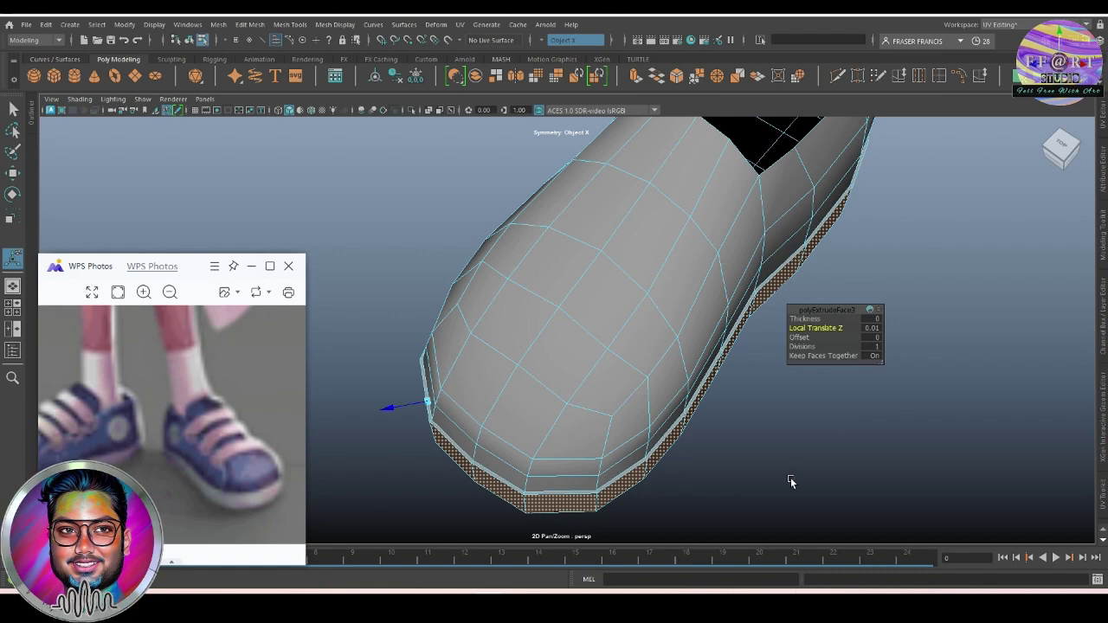
left_click_drag(789, 481, 777, 424, "alt")
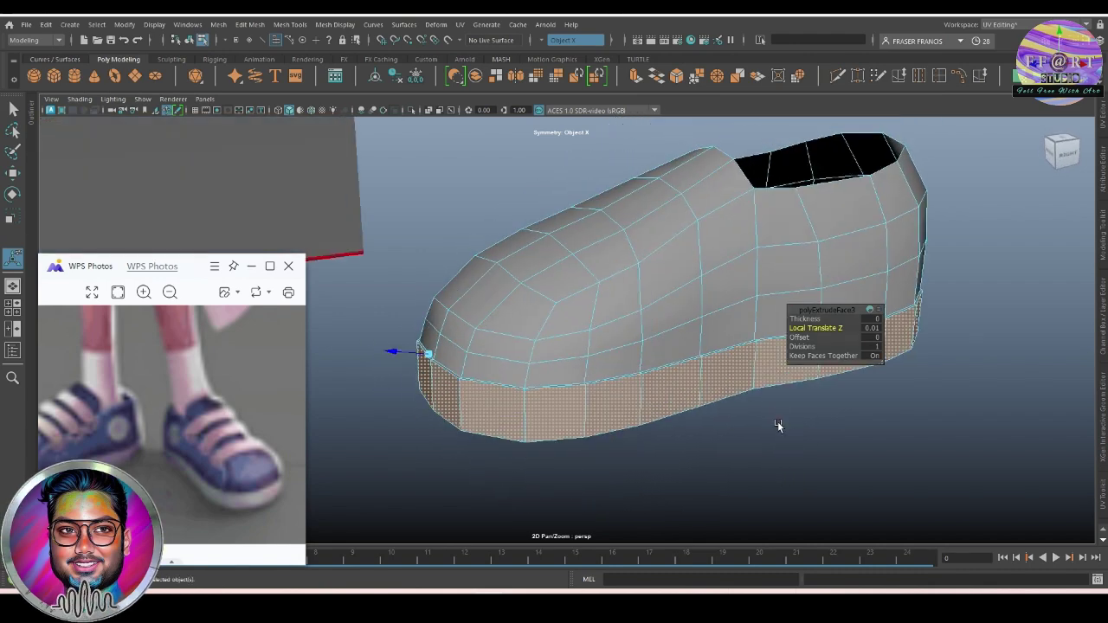
left_click_drag(798, 347, 804, 346)
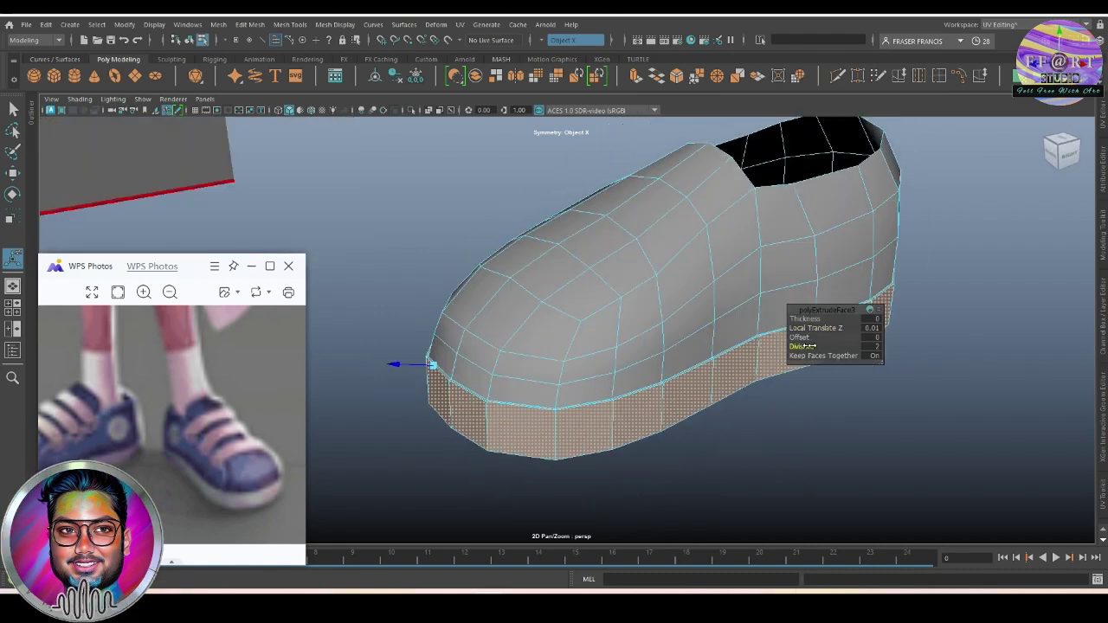
right_click_drag(576, 320, 568, 390, "alt")
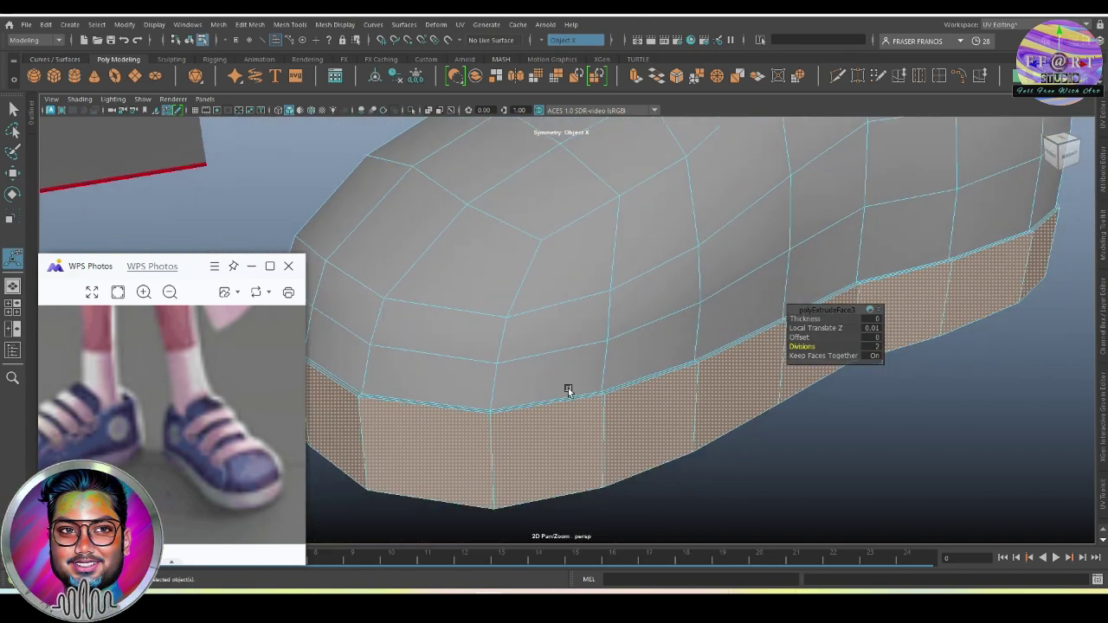
key("F8")
mouse_move(726, 371)
left_mouse_down("alt")
mouse_move(481, 320)
mouse_move(546, 334)
mouse_move(638, 441)
left_mouse_up("alt")
left_click(638, 441)
Turn on smooth mesh preview (3) for the shoe and view it from the toe end.
left_click_drag(675, 346, 702, 386, "alt")
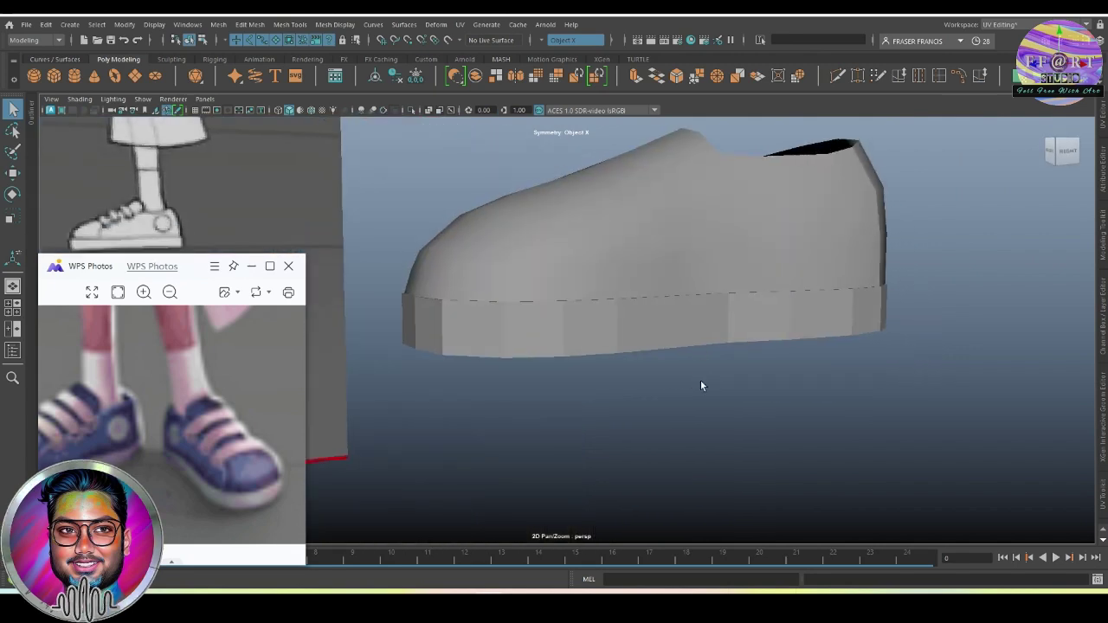
left_click(695, 329)
left_click_drag(694, 328, 902, 154, "alt")
key("3")
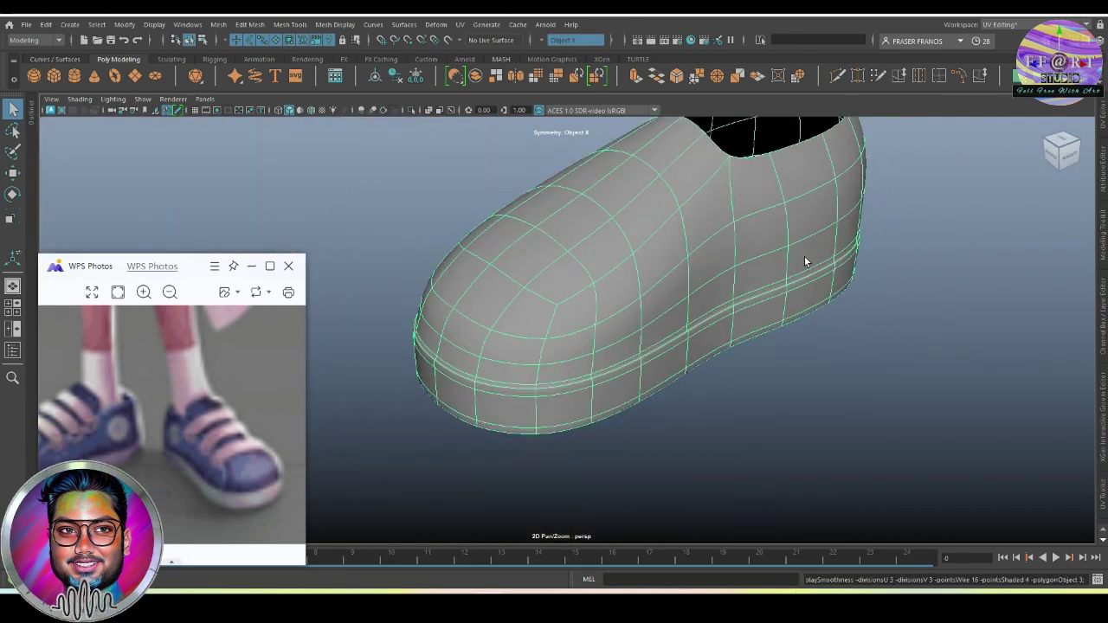
left_click(797, 385)
mouse_move(797, 385)
left_mouse_down("alt")
mouse_move(878, 407)
mouse_move(790, 372)
left_mouse_up("alt")
left_click(790, 372)
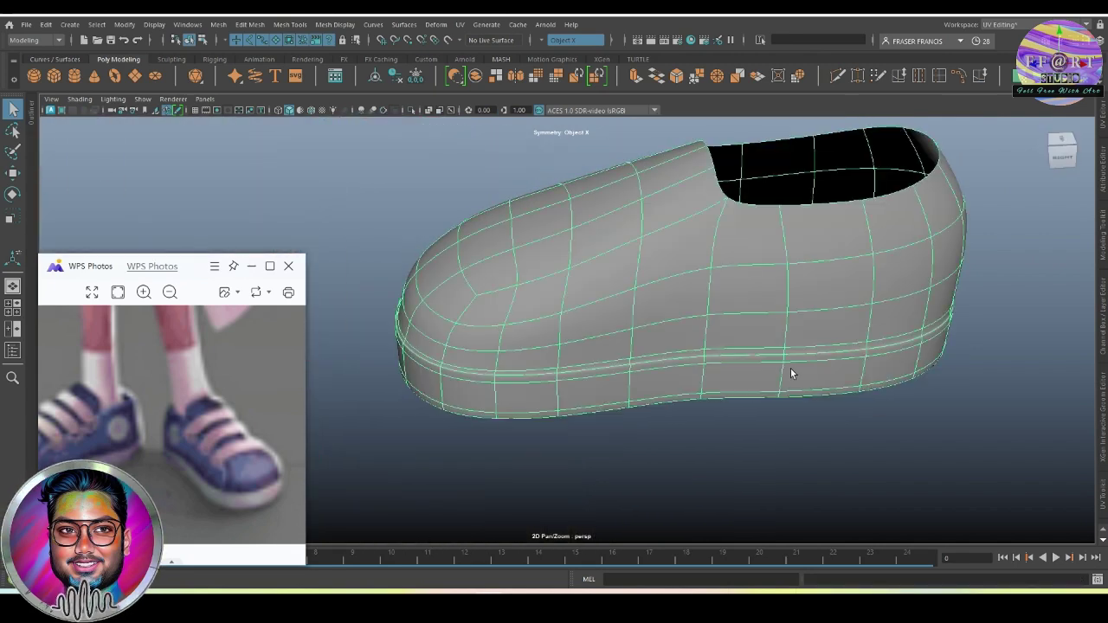
key("1")
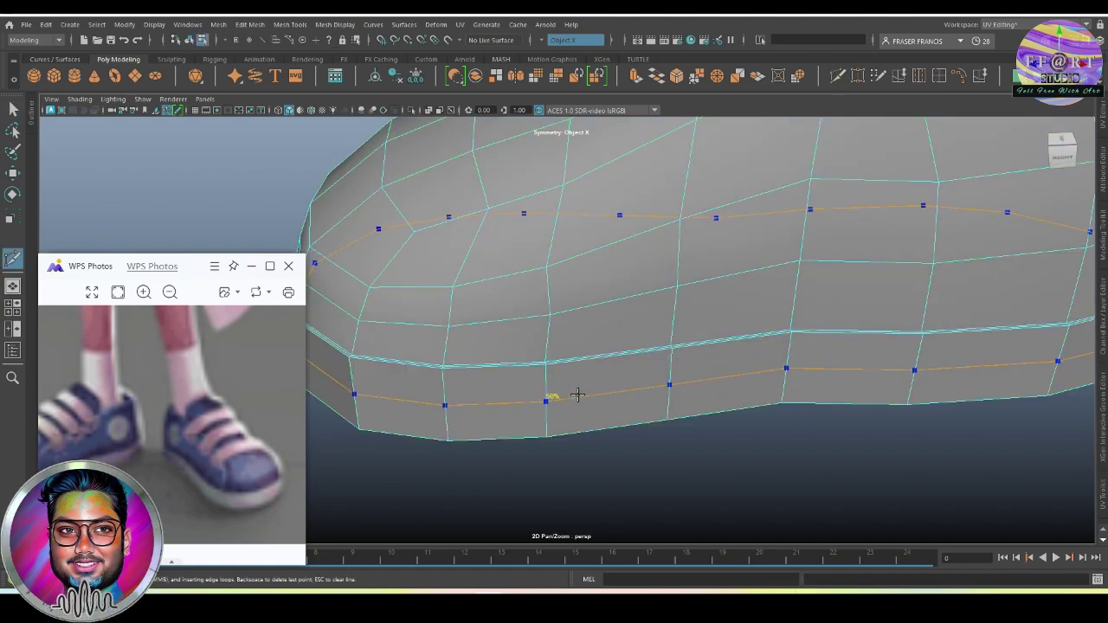
mouse_move(718, 422)
left_mouse_down("alt")
mouse_move(914, 415)
mouse_move(680, 416)
mouse_move(840, 411)
mouse_move(693, 407)
mouse_move(750, 422)
mouse_move(794, 410)
mouse_move(733, 410)
mouse_move(698, 394)
mouse_move(672, 327)
mouse_move(747, 349)
left_mouse_up("alt")
Inspect the sole's underside, then switch the shoe back to the low-poly cage (1).
key("q")
key("r")
mouse_move(906, 422)
left_mouse_down("alt")
mouse_move(911, 369)
mouse_move(834, 310)
mouse_move(790, 244)
left_mouse_up("alt")
left_click(835, 310)
mouse_move(783, 294)
left_mouse_down("alt")
mouse_move(633, 324)
mouse_move(507, 237)
mouse_move(488, 254)
left_mouse_up("alt")
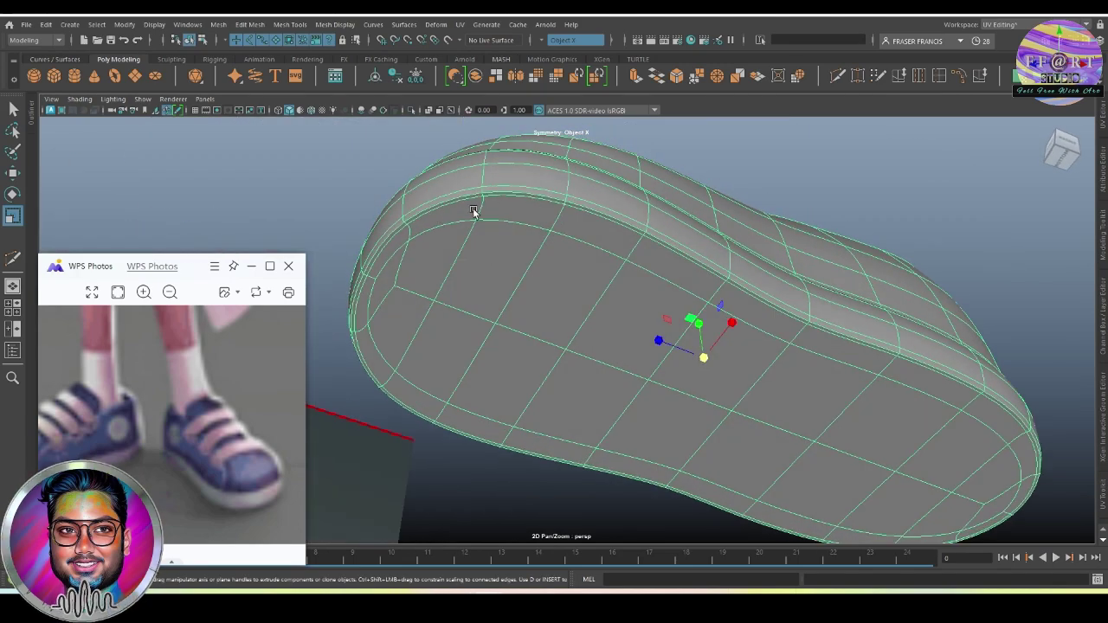
left_click_drag(542, 198, 602, 254, "alt")
key("1")
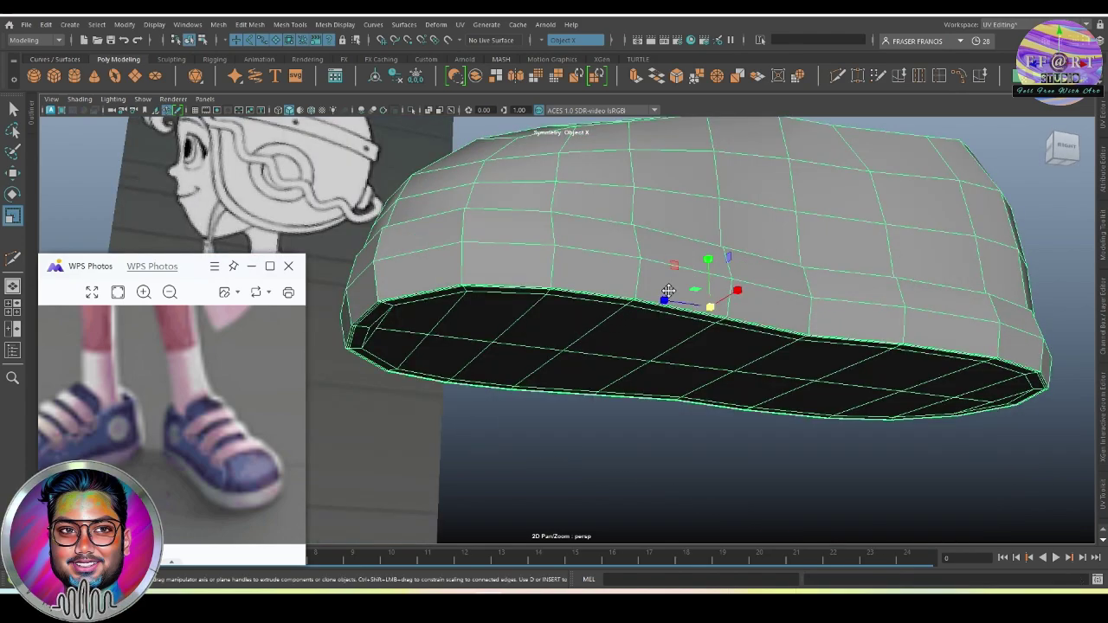
Toggle between smooth preview and the cage while orbiting around the whole shoe.
mouse_move(669, 291)
left_mouse_down("alt")
mouse_move(651, 351)
mouse_move(583, 354)
mouse_move(576, 388)
left_mouse_up("alt")
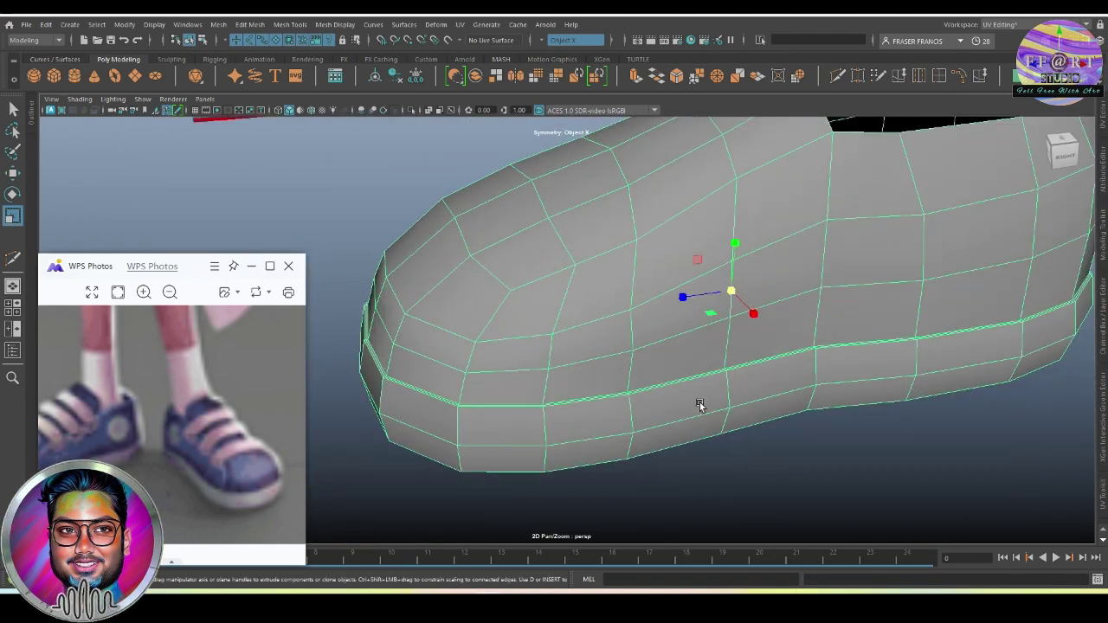
left_click_drag(700, 406, 735, 428, "alt")
key("3")
key("1")
key("3")
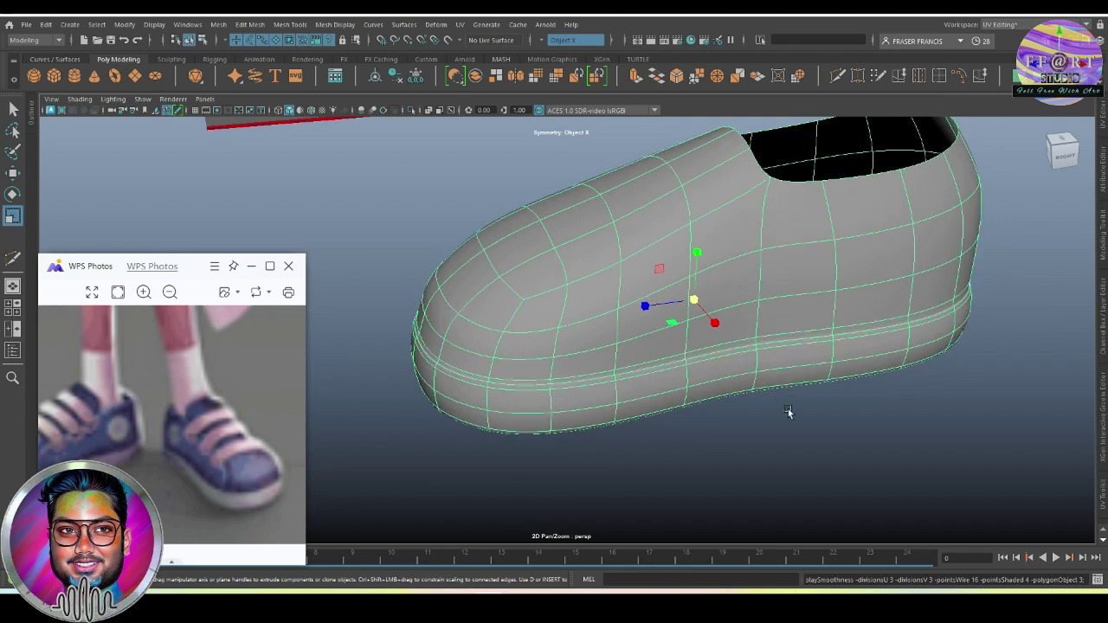
left_click(788, 411)
left_click_drag(831, 425, 734, 407, "alt")
mouse_move(614, 418)
left_mouse_down("alt")
mouse_move(521, 389)
mouse_move(633, 427)
mouse_move(564, 415)
mouse_move(642, 395)
mouse_move(623, 371)
mouse_move(640, 361)
left_mouse_up("alt")
left_click(641, 361)
left_click(799, 438)
left_click_drag(800, 438, 745, 416, "alt")
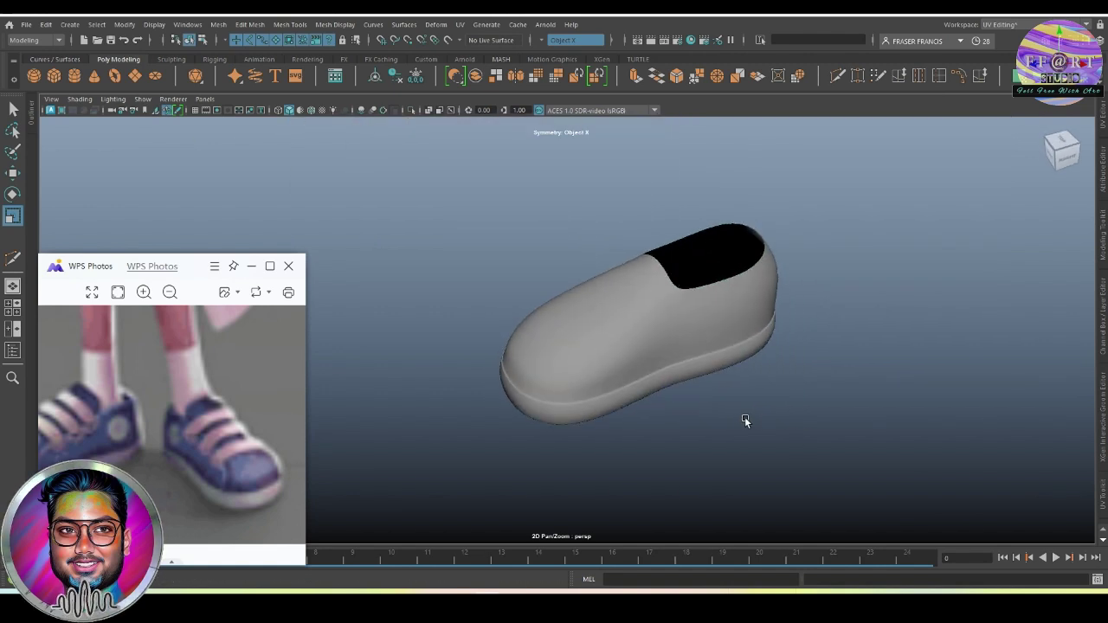
mouse_move(554, 450)
left_mouse_down("alt")
mouse_move(642, 408)
mouse_move(629, 441)
mouse_move(593, 407)
mouse_move(633, 413)
mouse_move(540, 346)
mouse_move(626, 421)
mouse_move(576, 358)
mouse_move(597, 347)
mouse_move(582, 290)
left_mouse_up("alt")
left_click(622, 407)
Extrude the opening's border edges inward to about -0.044 Local Translate Z, forming a thin rim.
key("q")
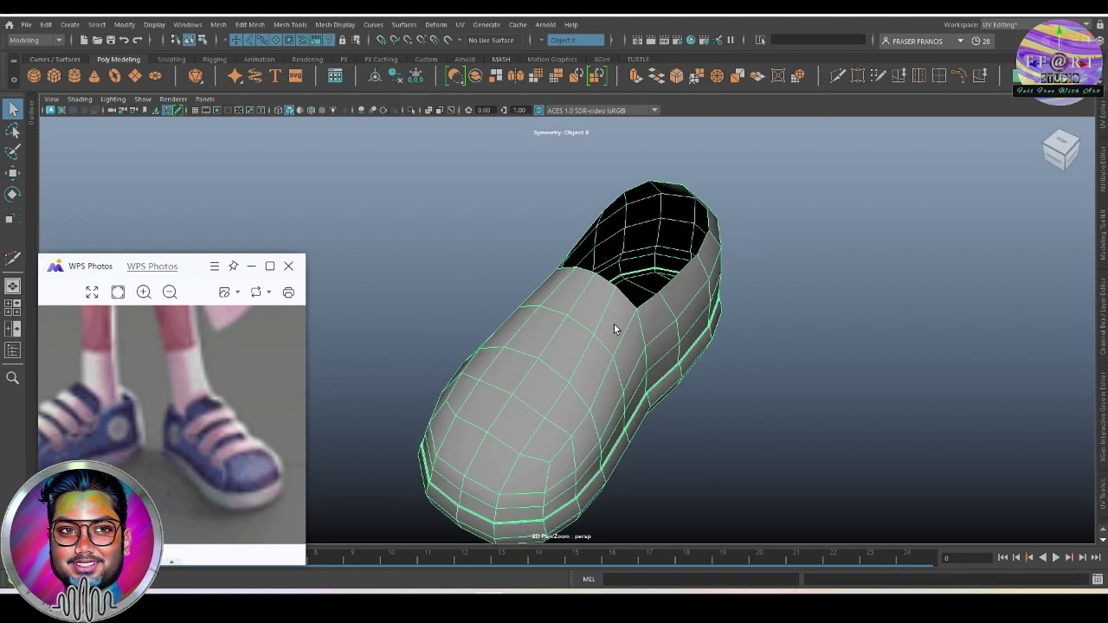
left_click_drag(614, 328, 580, 311, "alt")
mouse_move(633, 287)
left_mouse_down("alt")
mouse_move(661, 316)
mouse_move(559, 321)
mouse_move(532, 307)
left_mouse_up("alt")
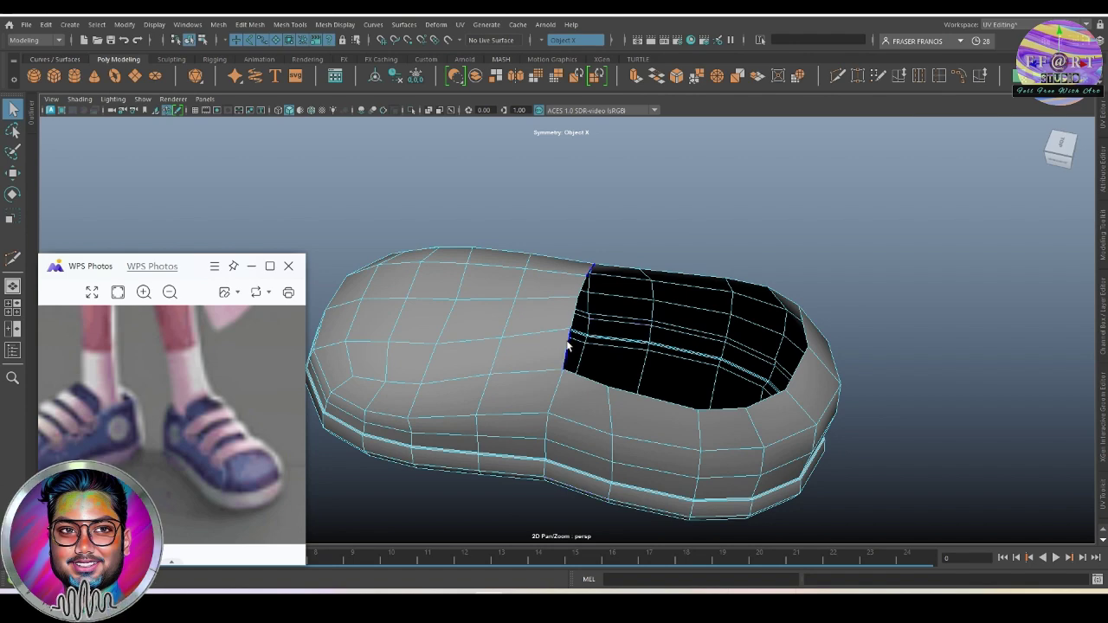
mouse_move(586, 379)
left_mouse_down("alt")
mouse_move(542, 363)
mouse_move(574, 384)
left_mouse_up("alt")
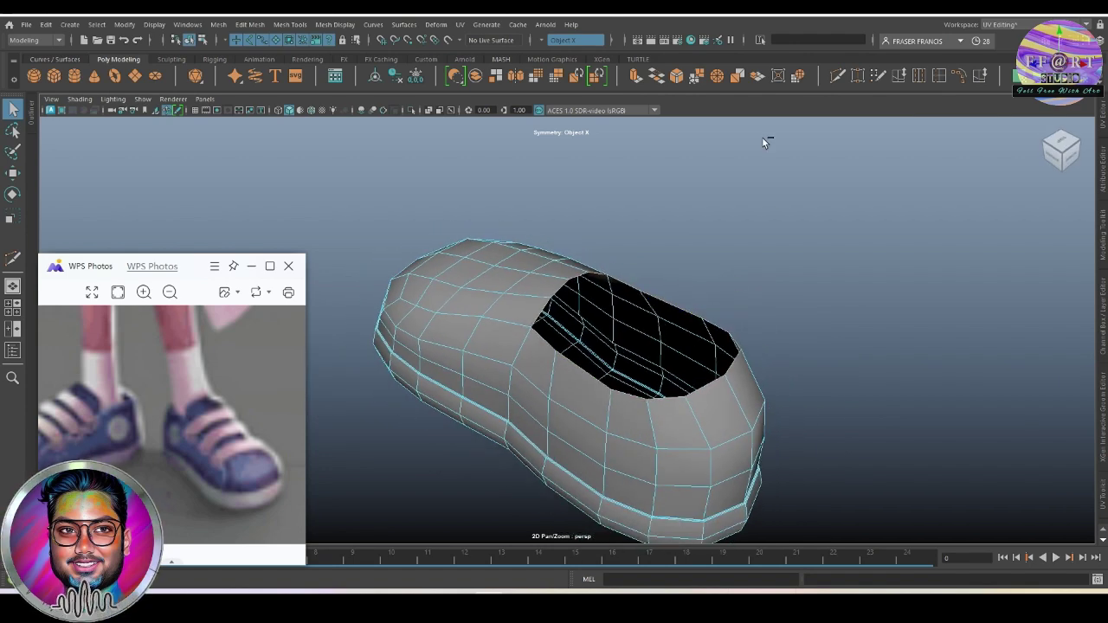
key("ctrl+e")
left_click_drag(510, 343, 582, 346)
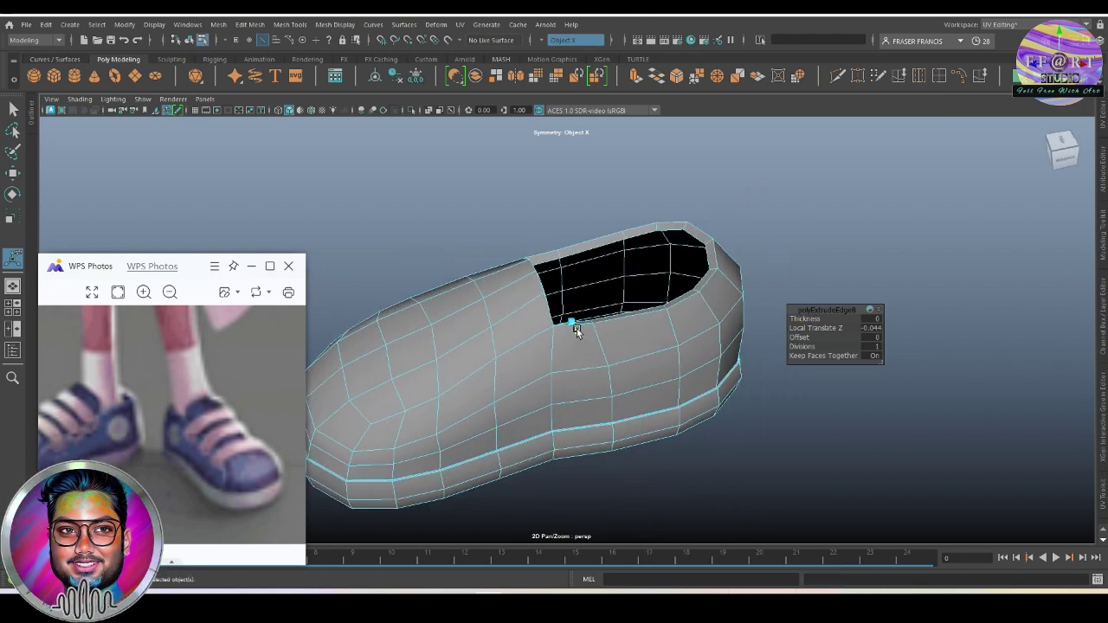
left_click(791, 417)
mouse_move(791, 417)
left_mouse_down("alt")
mouse_move(786, 407)
mouse_move(750, 425)
mouse_move(701, 389)
mouse_move(757, 420)
mouse_move(774, 389)
mouse_move(751, 362)
left_mouse_up("alt")
mouse_move(748, 293)
left_mouse_down("alt")
mouse_move(742, 260)
mouse_move(700, 314)
mouse_move(716, 322)
left_mouse_up("alt")
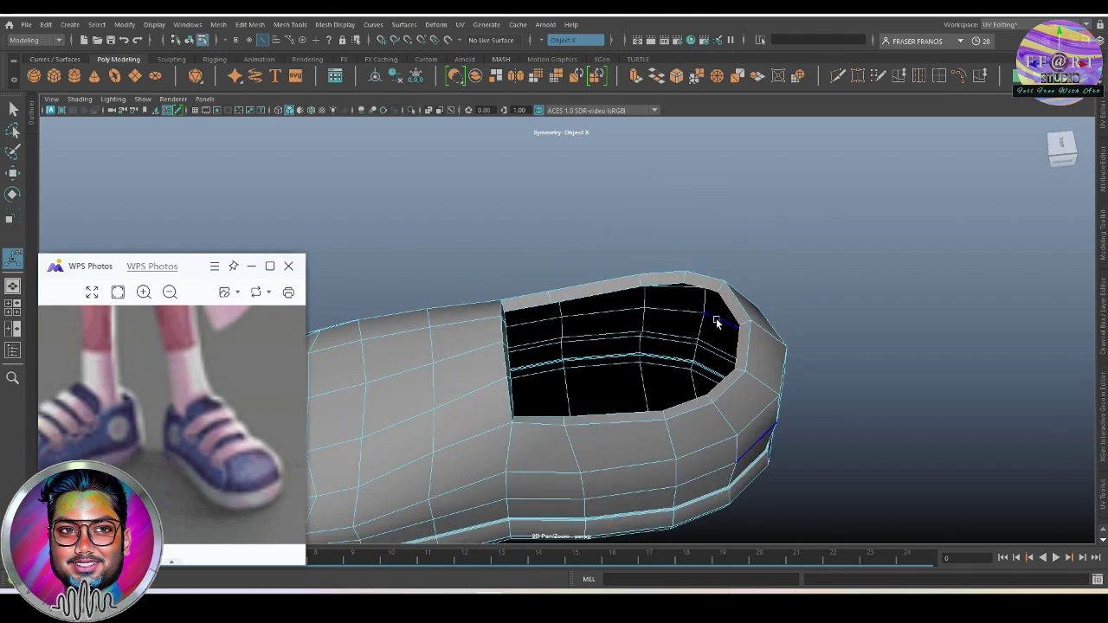
Try selecting the opening's rim edge loop and lower rim edge, then clear the selection.
key("w")
double_click(782, 370)
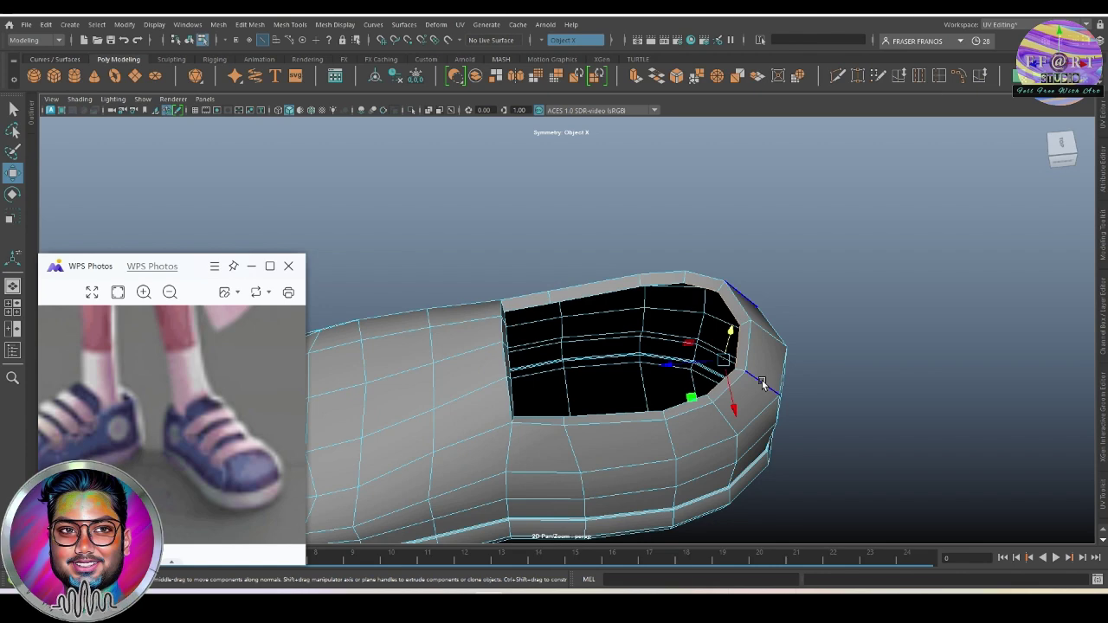
key("b")
left_click(669, 364)
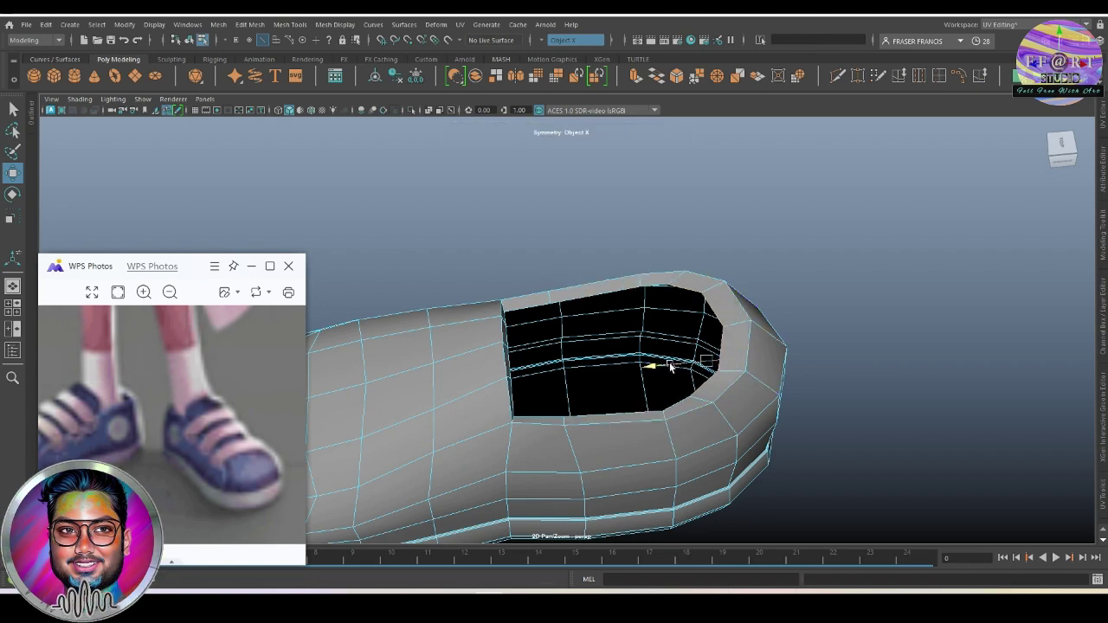
left_click_drag(780, 307, 806, 339, "alt")
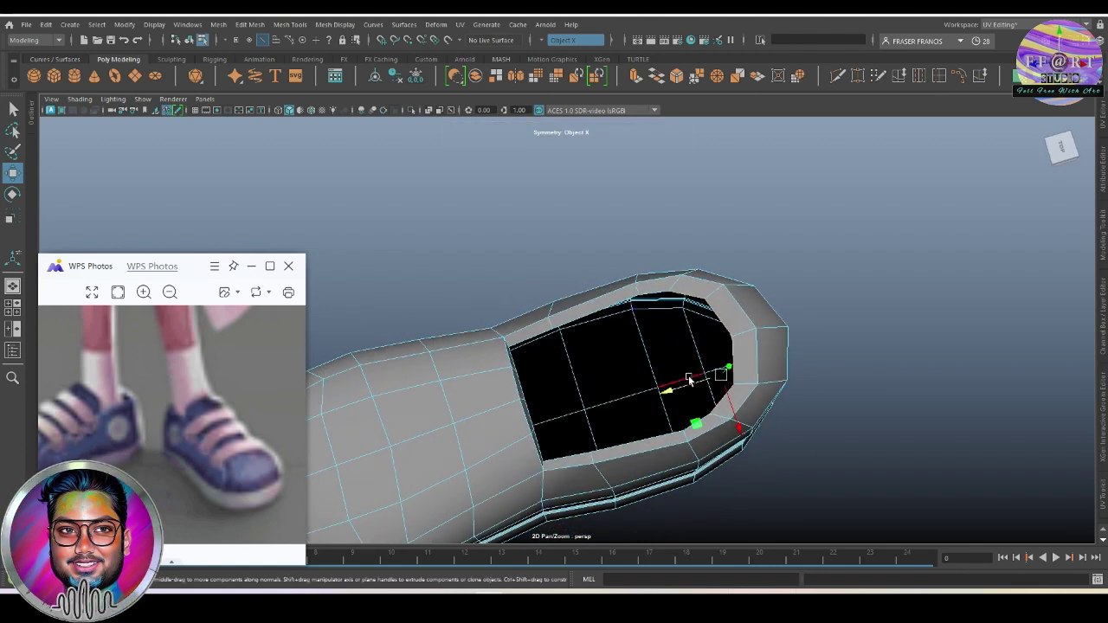
left_click_drag(681, 387, 672, 429, "alt")
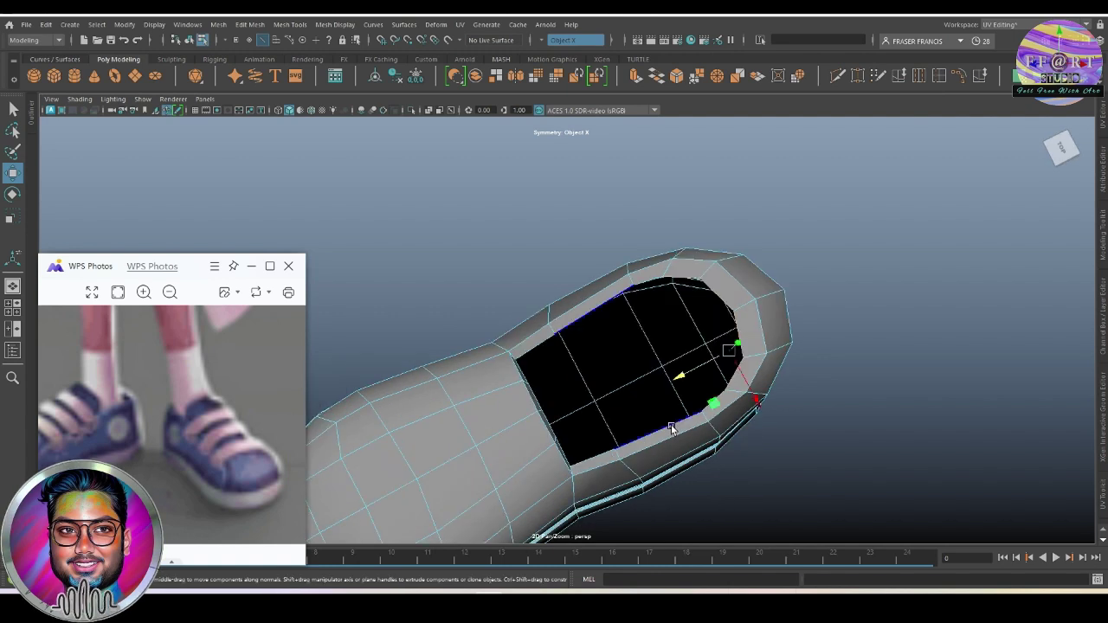
left_click(672, 429)
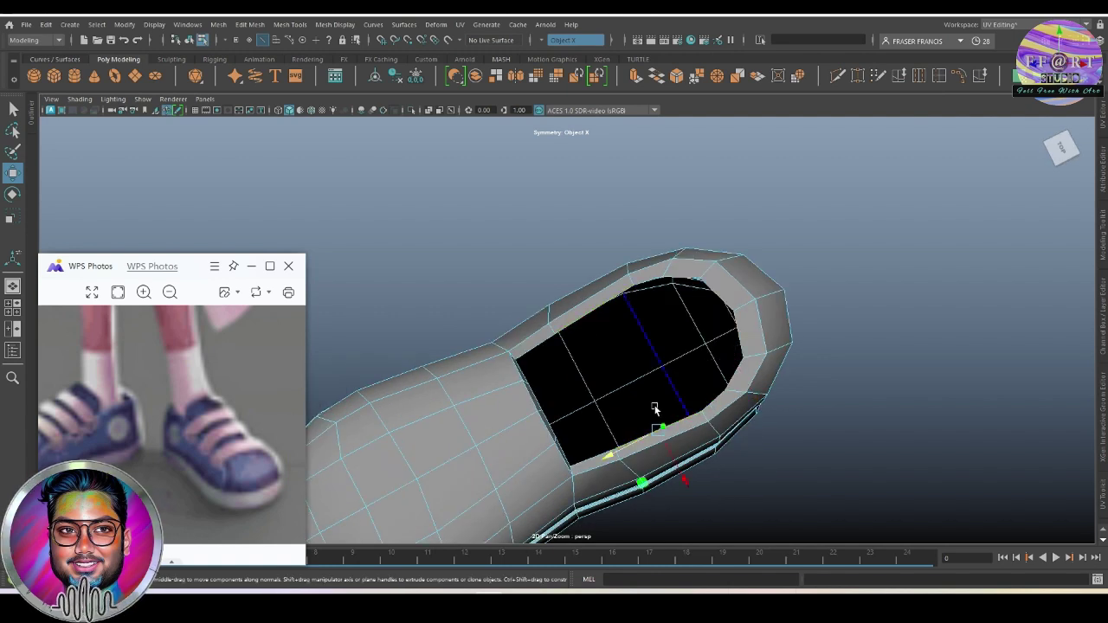
left_click(681, 468)
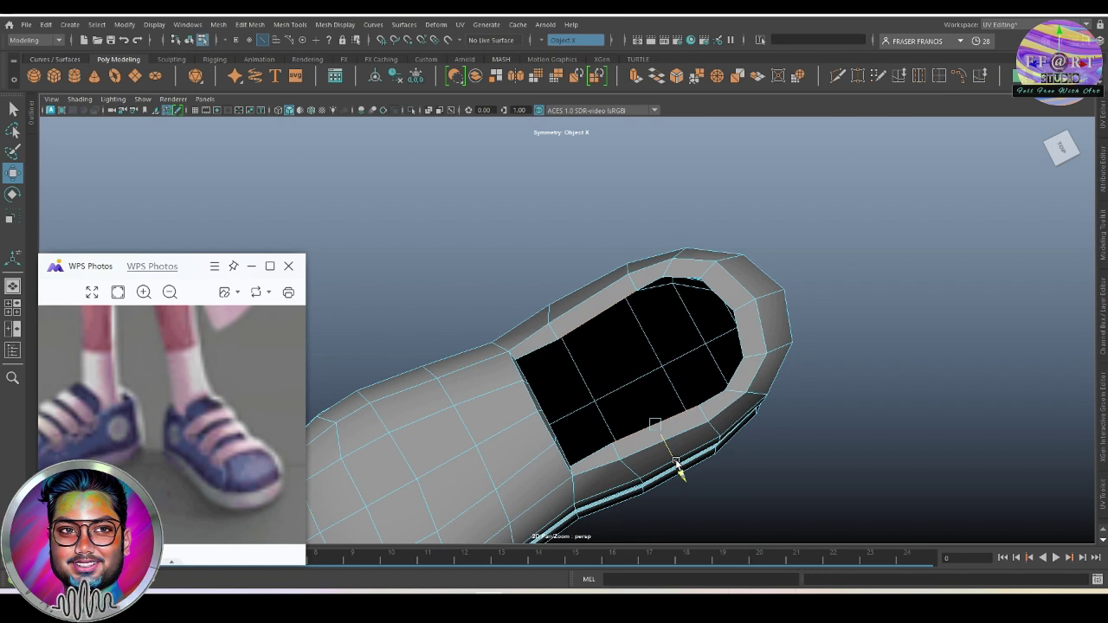
left_click(678, 466)
left_click(651, 286)
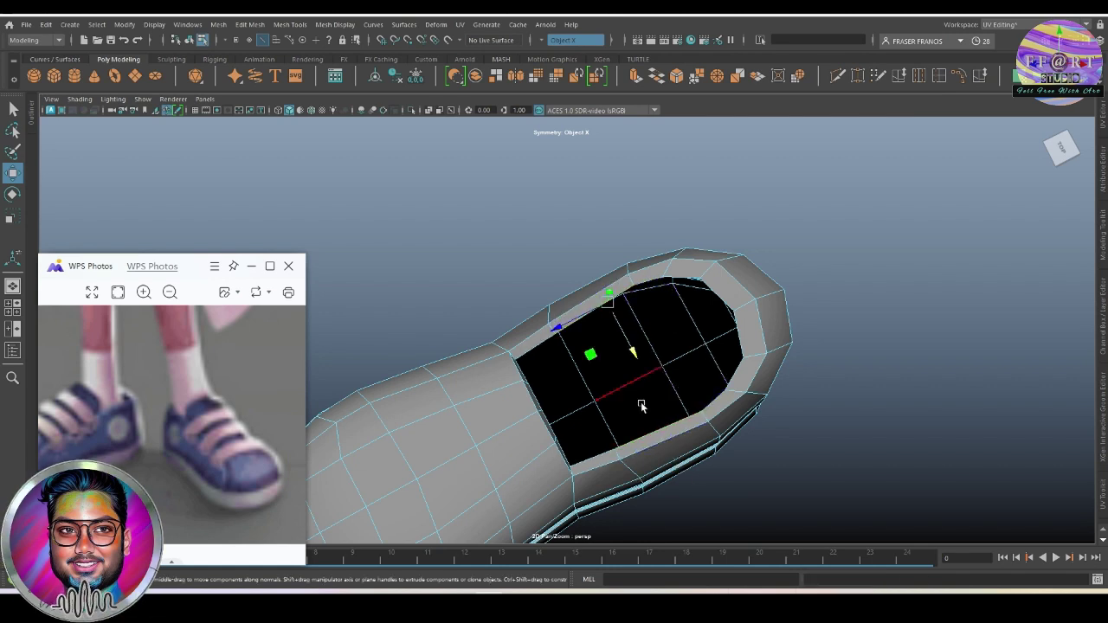
left_click(637, 354)
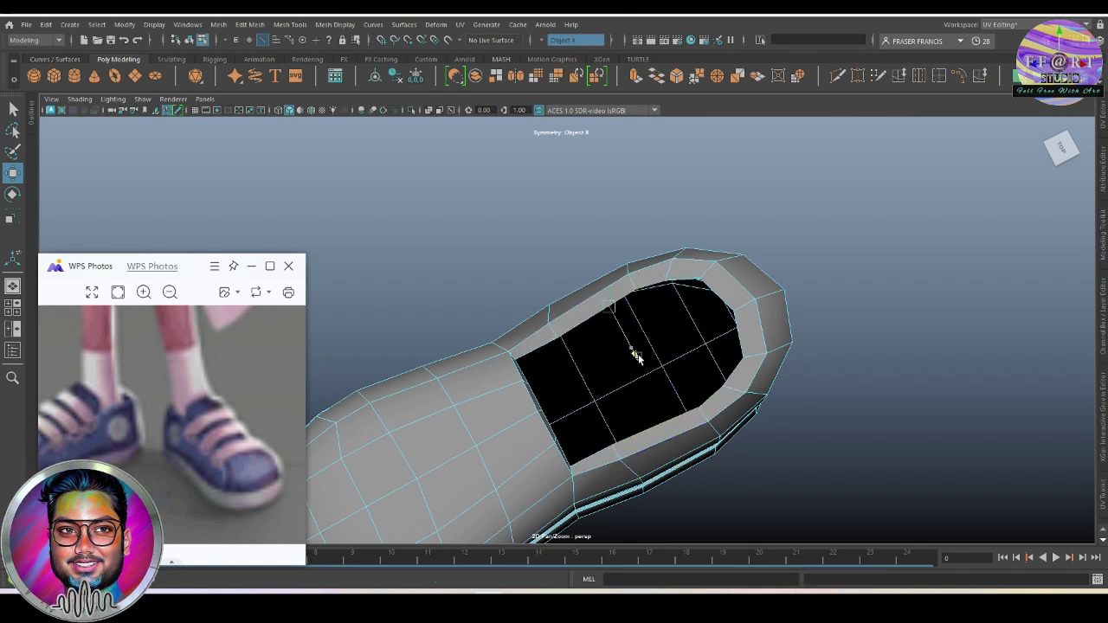
Loop-select the strip of faces along the opening's front rim in face mode.
mouse_move(636, 356)
left_mouse_down("alt")
mouse_move(678, 390)
mouse_move(880, 329)
mouse_move(739, 361)
mouse_move(760, 381)
mouse_move(650, 321)
mouse_move(609, 237)
left_mouse_up("alt")
right_click(608, 238)
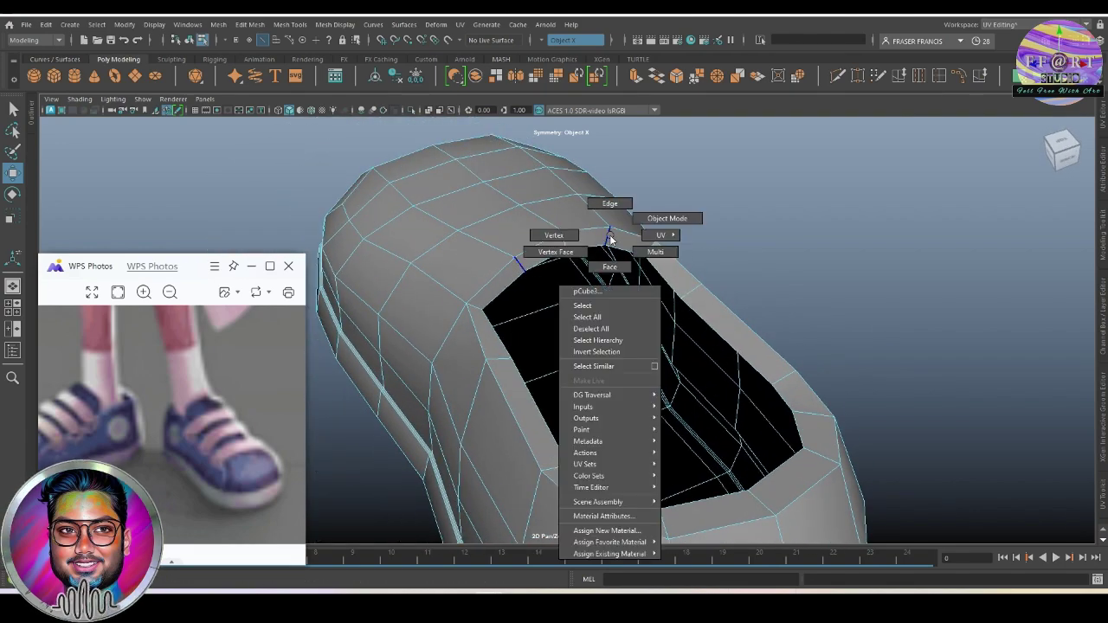
double_click(568, 241)
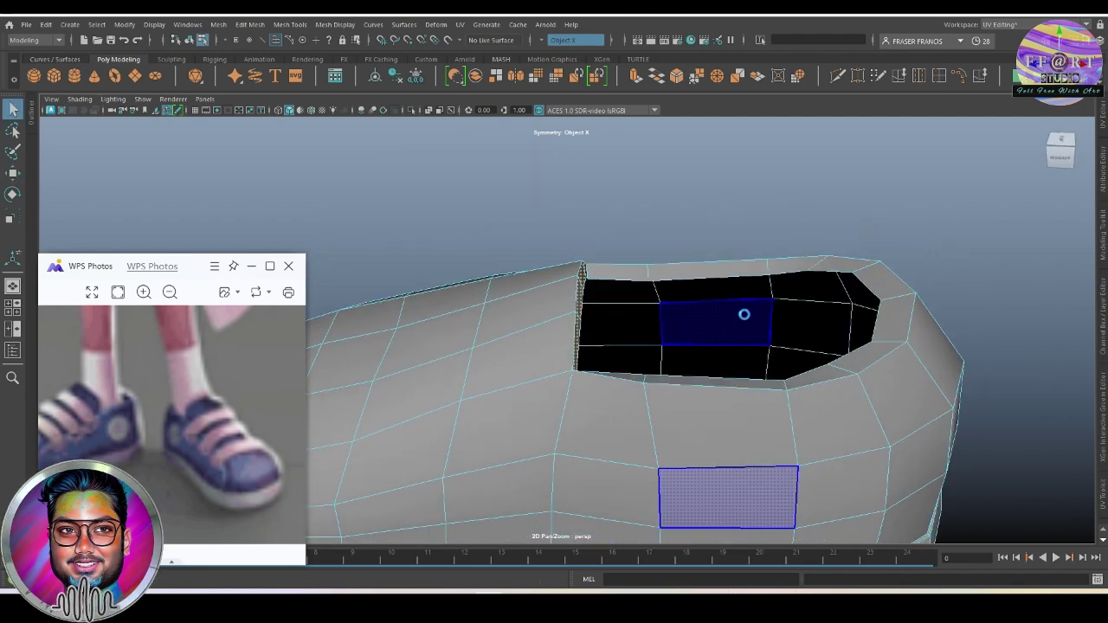
Extrude the rim faces and, in side view, raise the tongue's top vertices and lean it forward.
key("ctrl+e")
key("space")
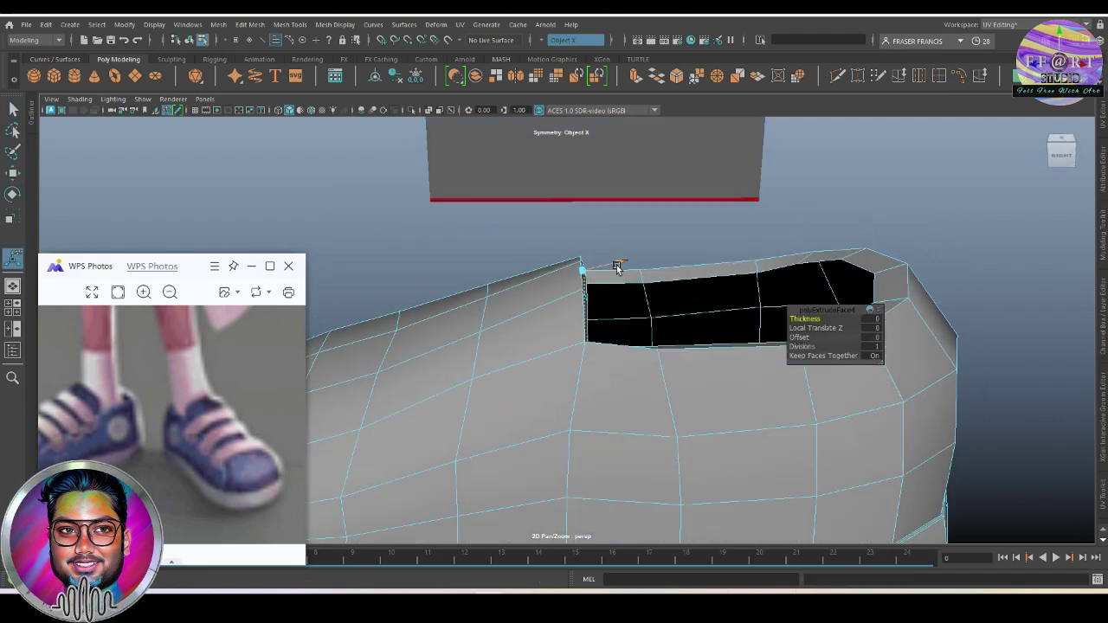
mouse_move(675, 307)
left_mouse_down()
mouse_move(718, 307)
mouse_move(738, 270)
left_mouse_up()
scroll(674, 297, "up", 2)
scroll(673, 297, "up", 2)
scroll(673, 297, "up", 2)
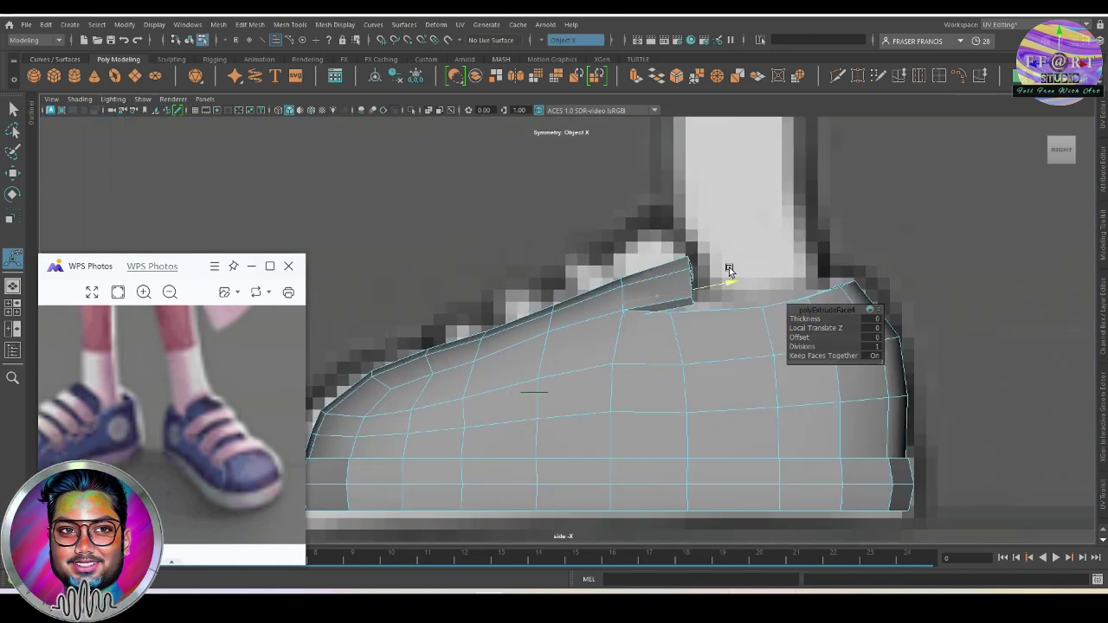
key("w")
key("ctrl+z")
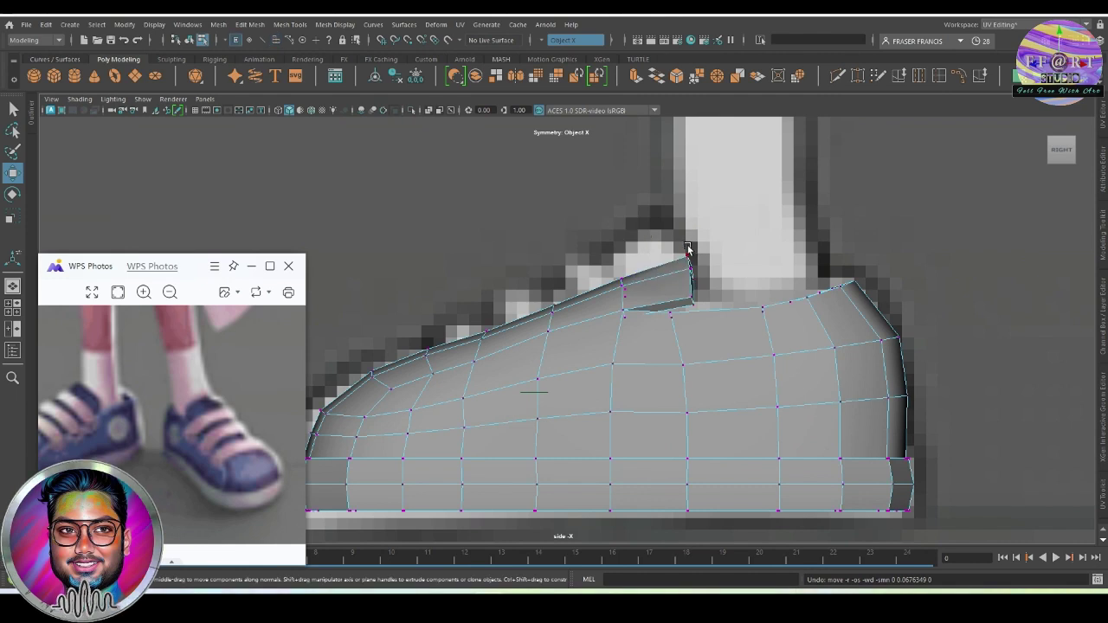
left_click_drag(697, 245, 690, 202)
mouse_move(641, 250)
middle_mouse_down()
mouse_move(627, 256)
mouse_move(676, 273)
middle_mouse_up()
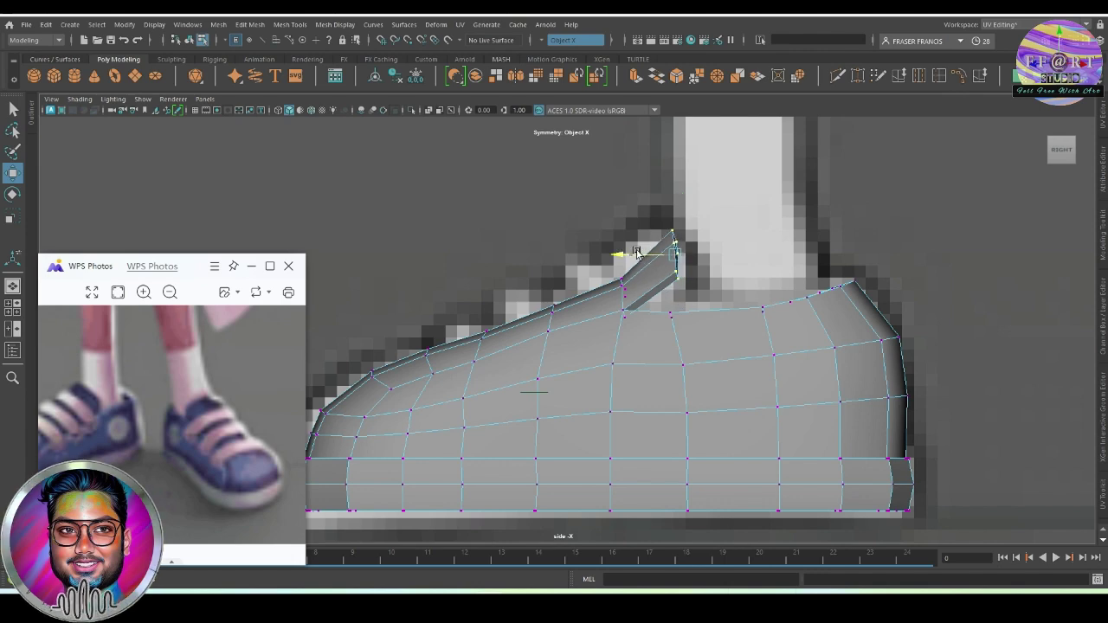
Check the tongue against the front-view reference, then return to perspective.
key("space")
left_click_drag(676, 272, 712, 325)
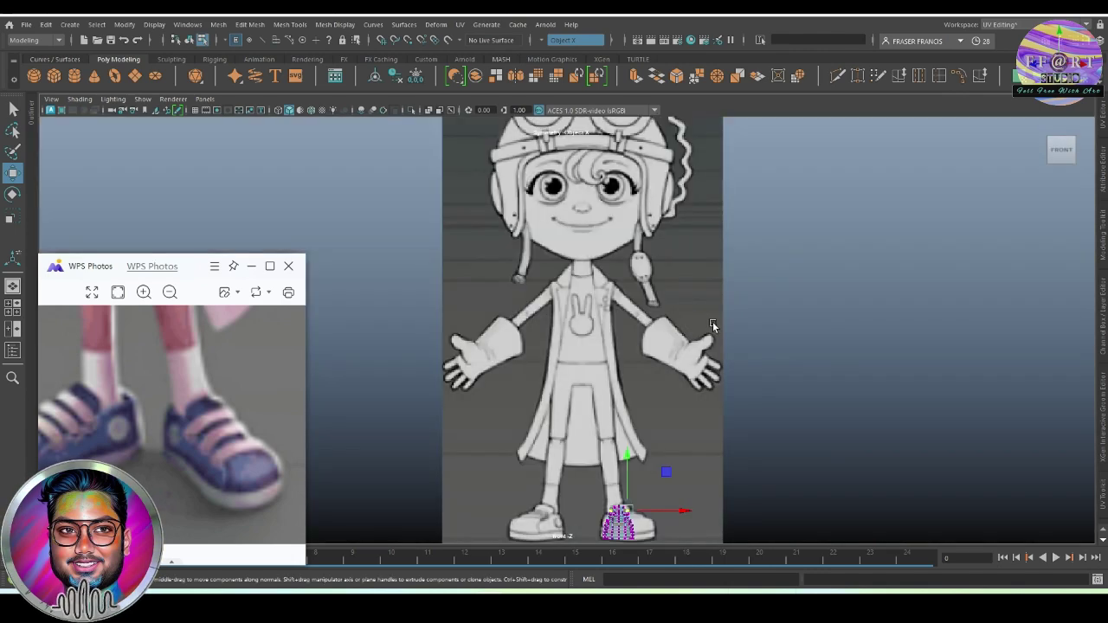
key("space")
mouse_move(695, 420)
left_mouse_down()
mouse_move(695, 376)
mouse_move(791, 413)
mouse_move(768, 365)
mouse_move(667, 329)
mouse_move(687, 366)
mouse_move(530, 283)
left_mouse_up()
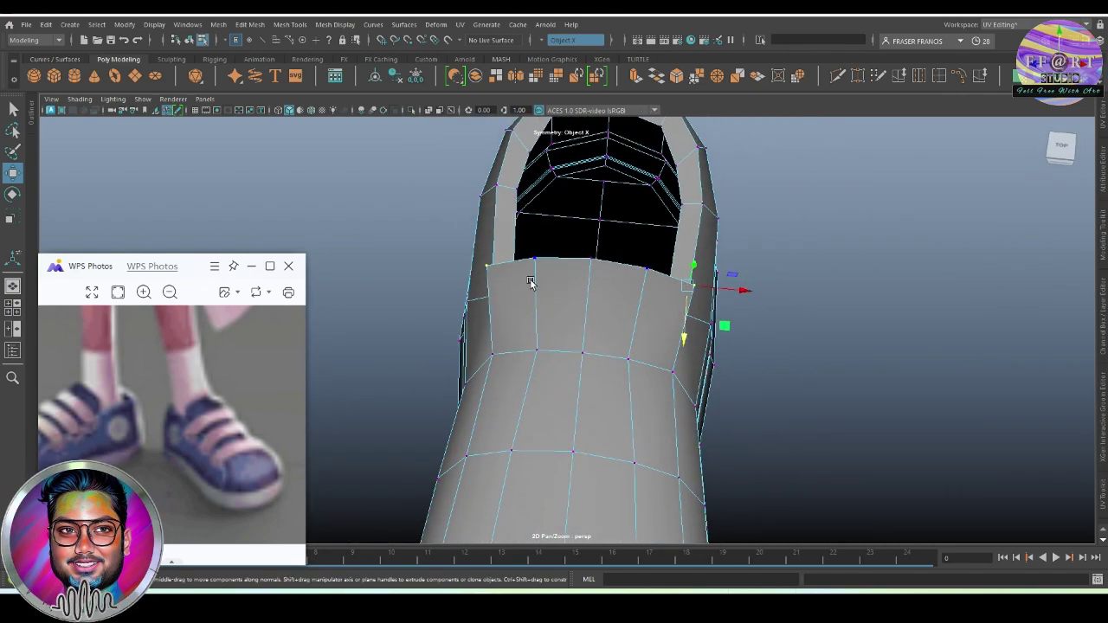
Start the Multi-Cut tool and adjust its Tool Settings to add edge loops on the tongue and body.
left_click(685, 337)
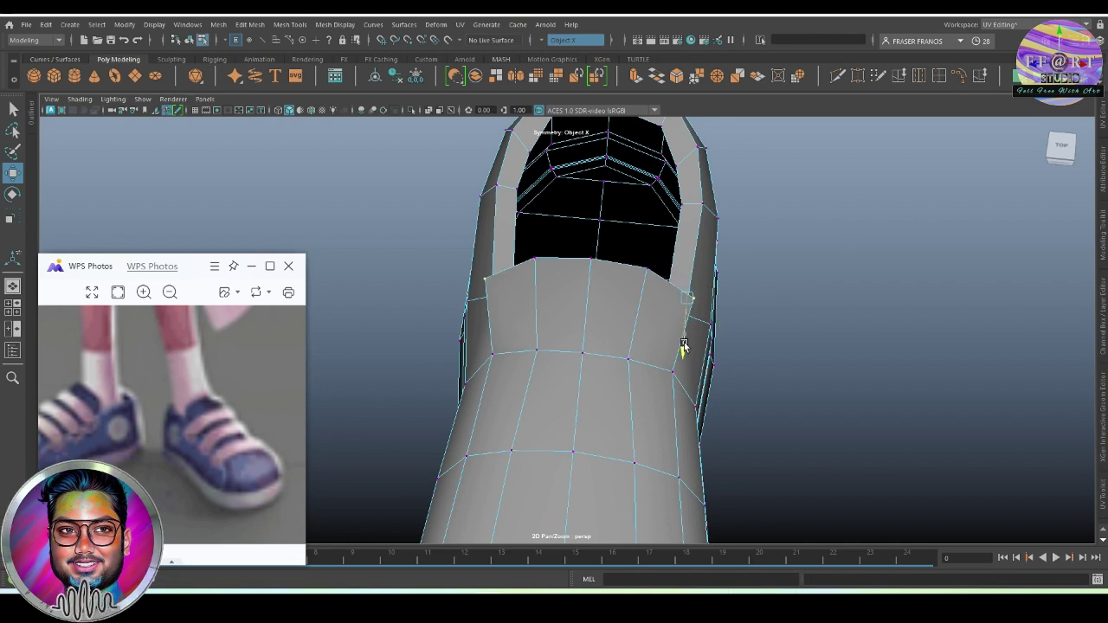
left_click(835, 76)
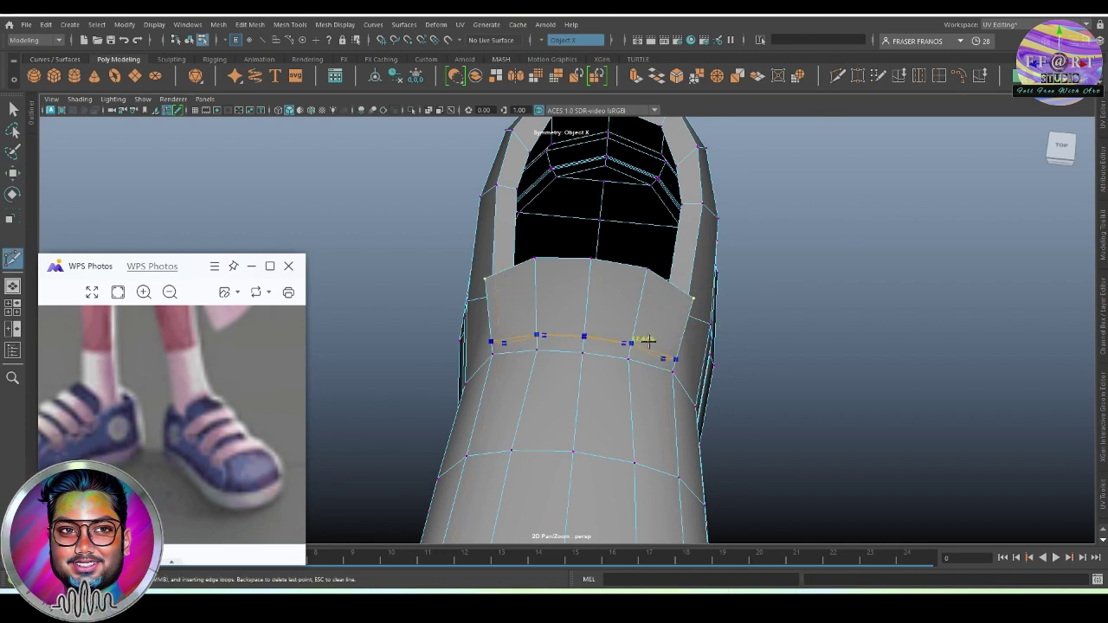
left_click_drag(714, 346, 571, 334, "alt")
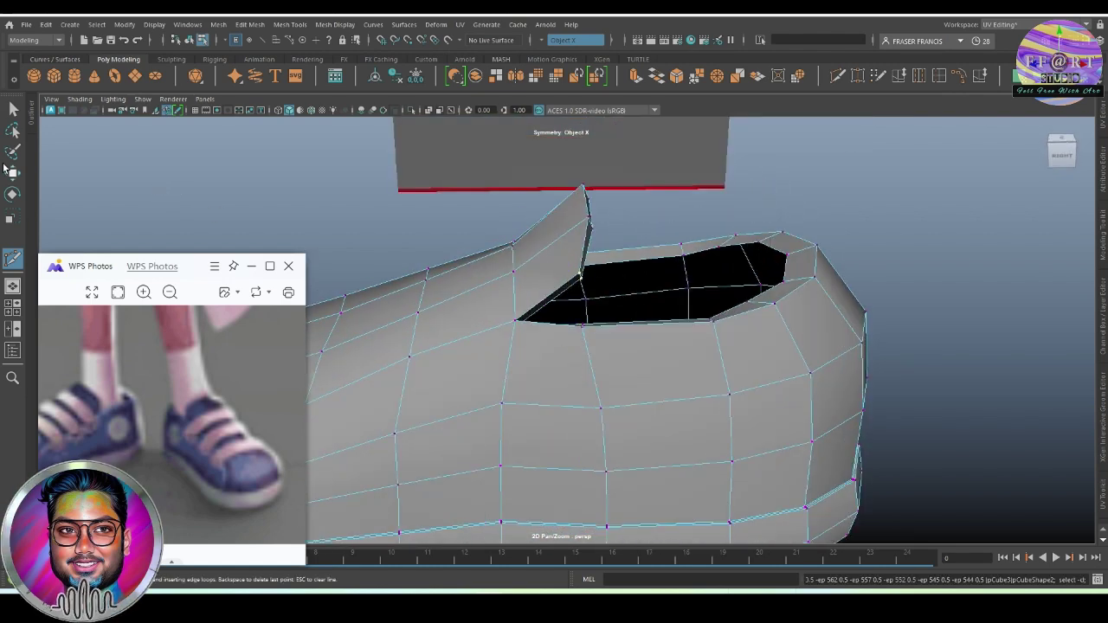
double_click(14, 257)
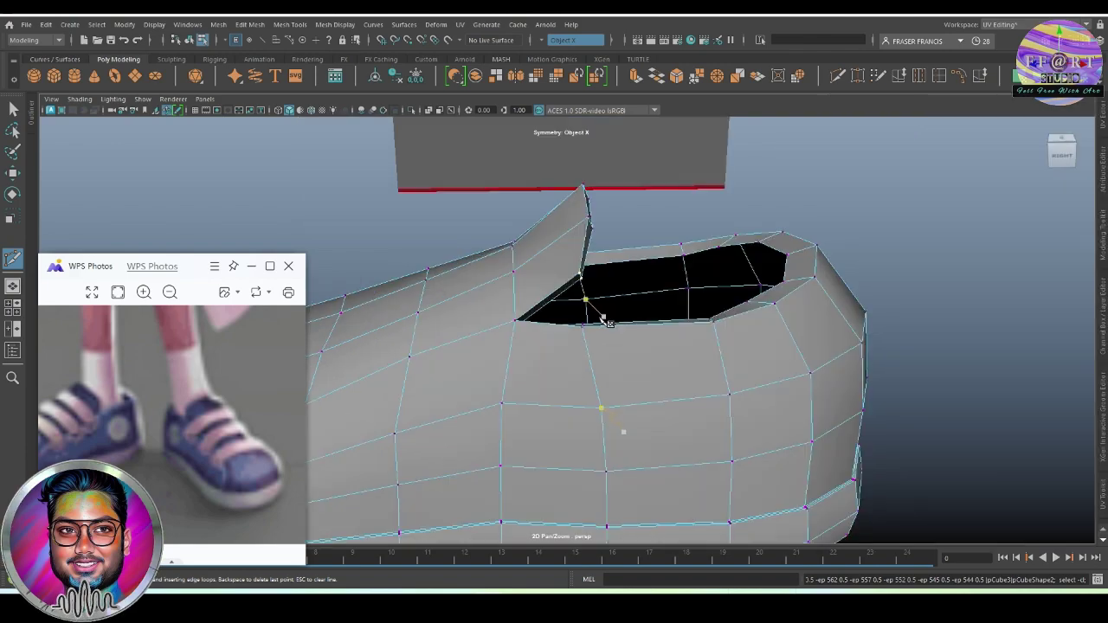
left_click_drag(600, 317, 648, 297, "alt")
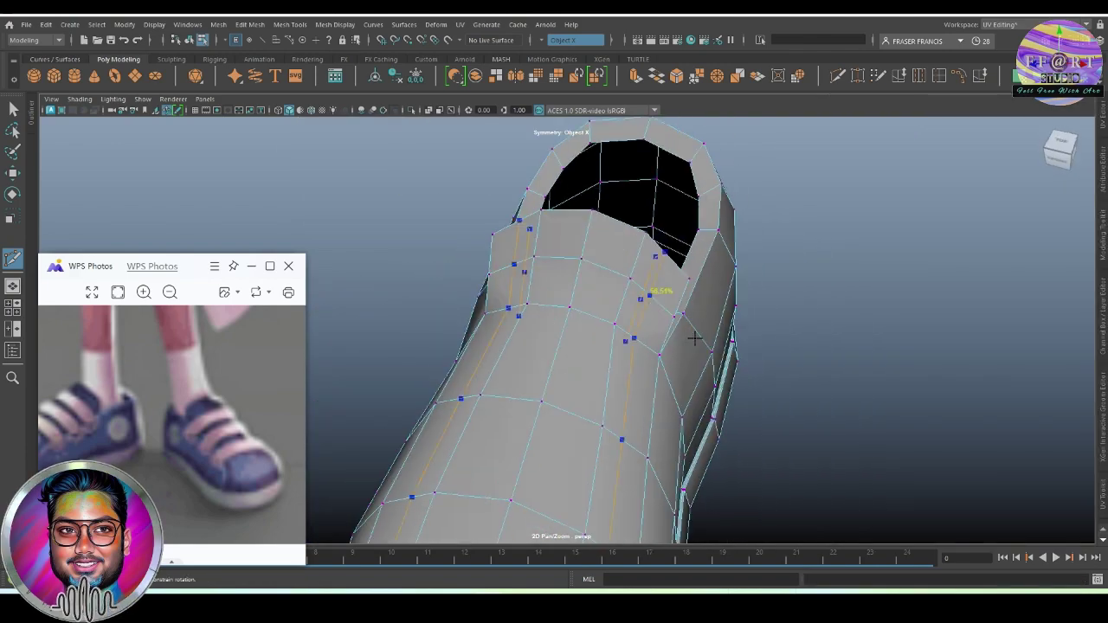
left_click_drag(695, 338, 663, 378, "alt")
Move a tongue vertex to round the flap, checking the result with smooth preview.
key("q")
mouse_move(667, 292)
left_mouse_down("alt")
mouse_move(612, 221)
mouse_move(698, 308)
mouse_move(589, 368)
mouse_move(562, 361)
mouse_move(683, 349)
mouse_move(690, 365)
left_mouse_up("alt")
key("w")
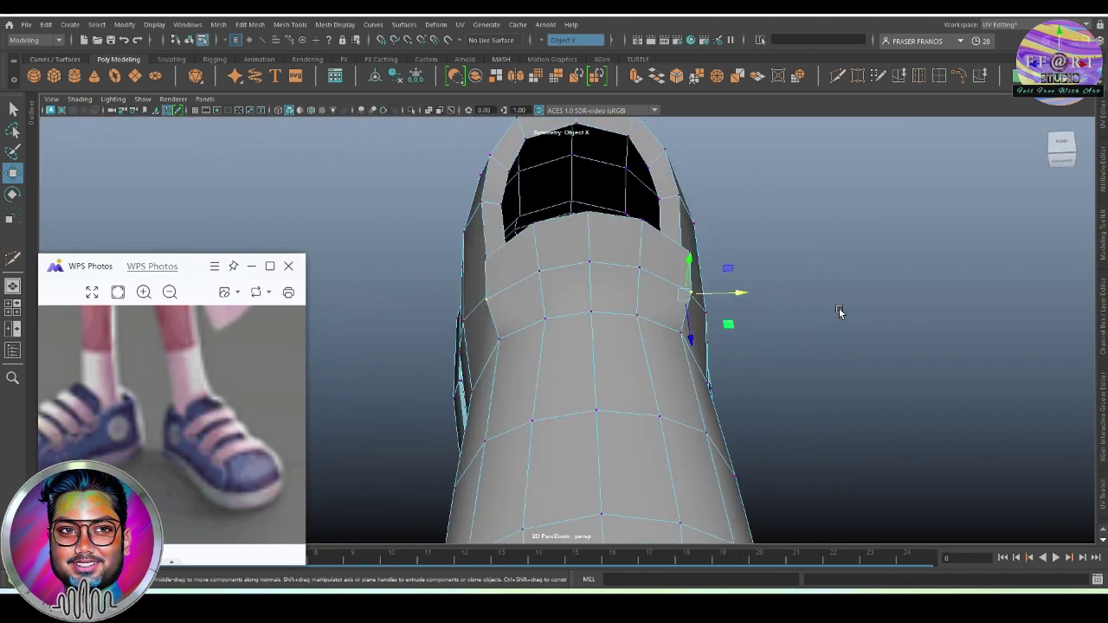
left_click(839, 308)
mouse_move(776, 316)
left_mouse_down("alt")
mouse_move(641, 274)
mouse_move(650, 250)
mouse_move(609, 199)
left_mouse_up("alt")
mouse_move(622, 237)
left_mouse_down("alt")
mouse_move(541, 179)
mouse_move(697, 259)
mouse_move(760, 343)
mouse_move(789, 358)
mouse_move(559, 369)
mouse_move(632, 381)
left_mouse_up("alt")
key("3")
scroll(759, 346, "up", 3)
key("1")
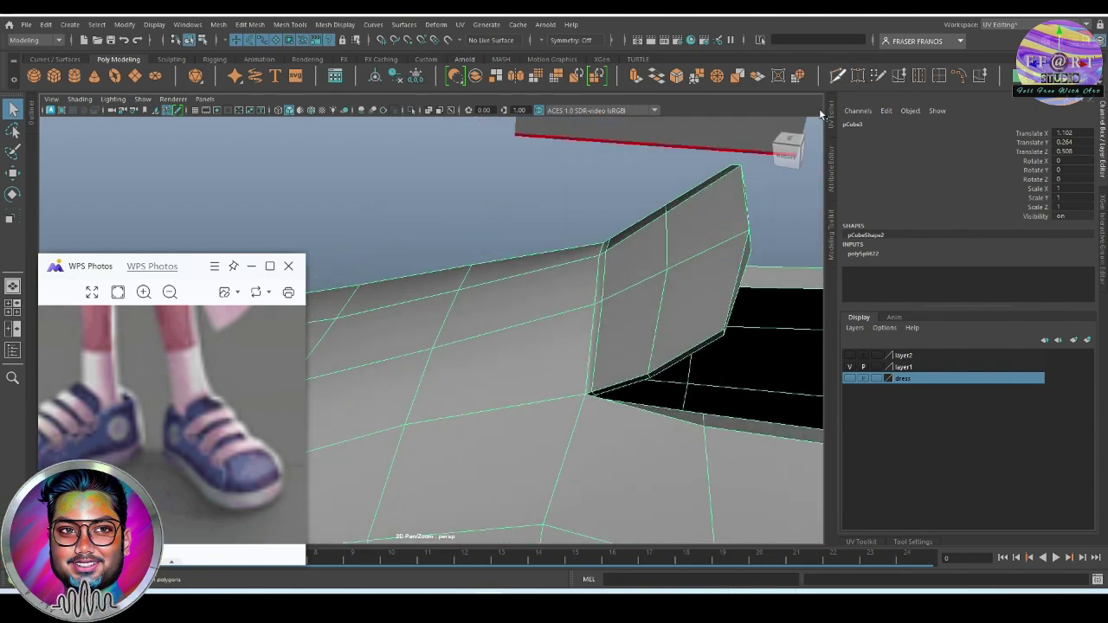
Multi-Cut a tight support loop beside the tongue base and select the new edges.
right_click_drag(821, 113, 636, 260, "shift")
scroll(645, 284, "up", 2)
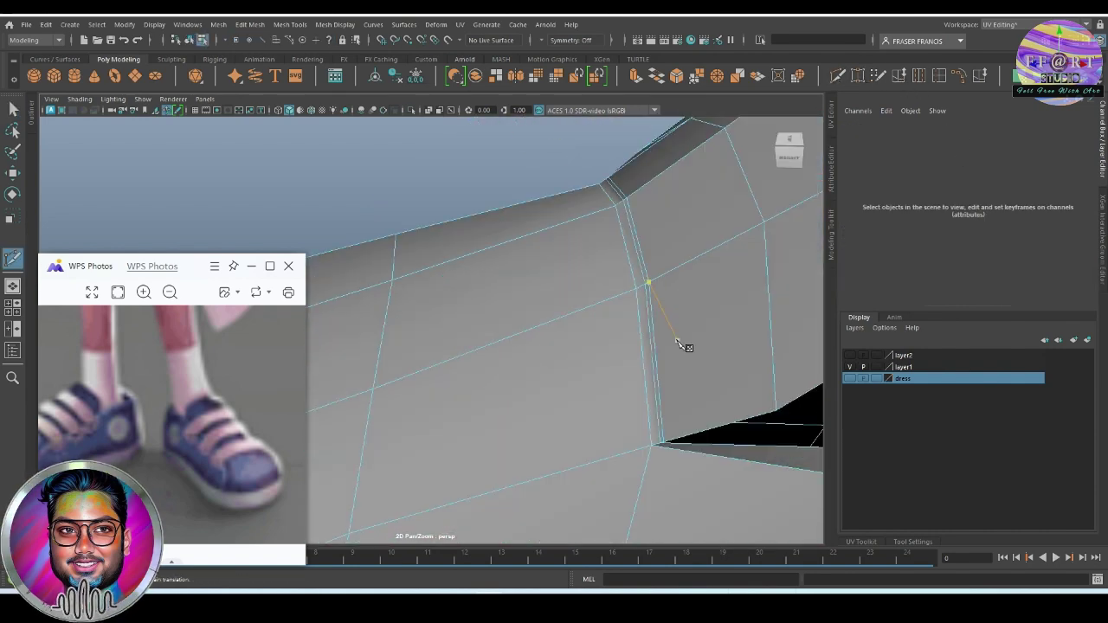
key("q")
left_click(648, 324)
left_click_drag(648, 322, 624, 368, "alt")
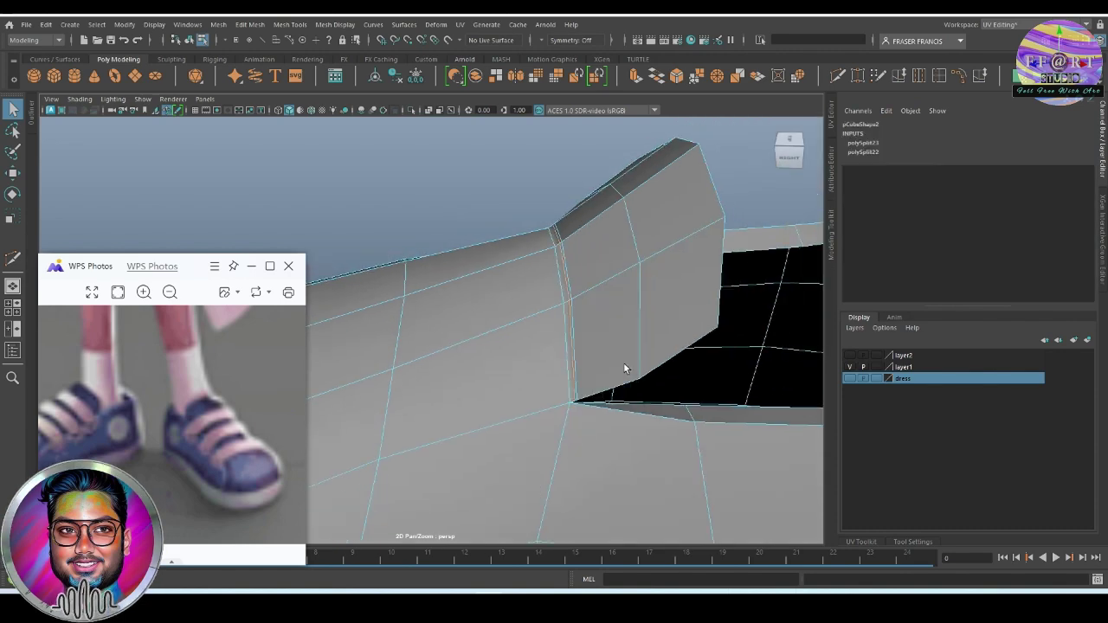
left_click(573, 348)
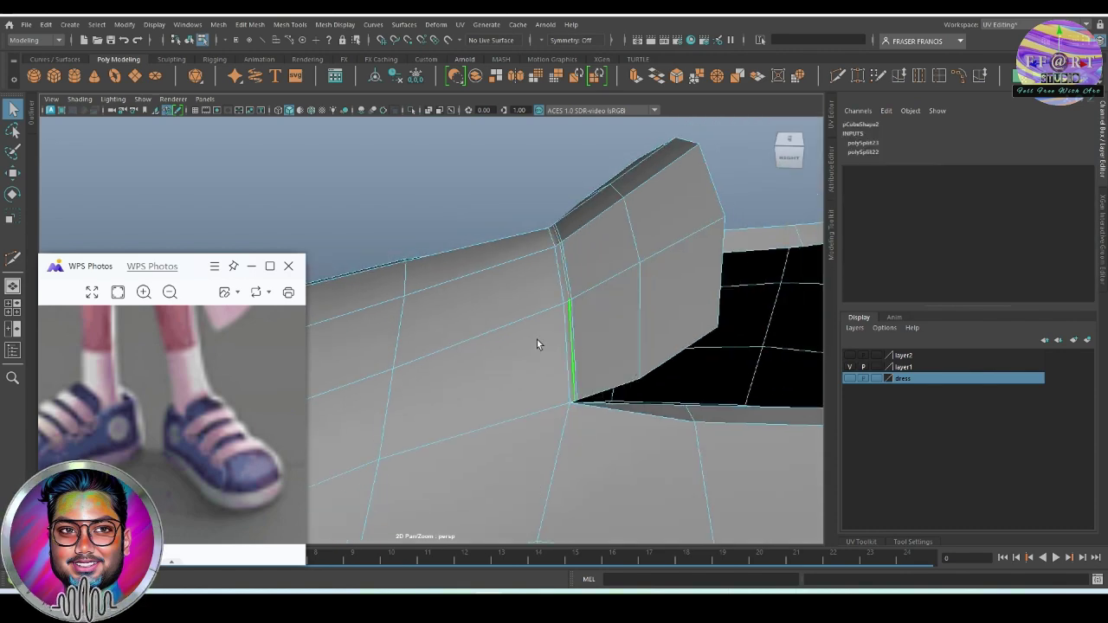
mouse_move(537, 340)
left_mouse_down("alt")
mouse_move(720, 364)
mouse_move(585, 348)
left_mouse_up("alt")
Select the tongue's vertical side edge and move it to straighten the edge.
key("F11")
mouse_move(487, 266)
left_mouse_down("alt")
mouse_move(583, 265)
mouse_move(563, 211)
mouse_move(519, 224)
left_mouse_up("alt")
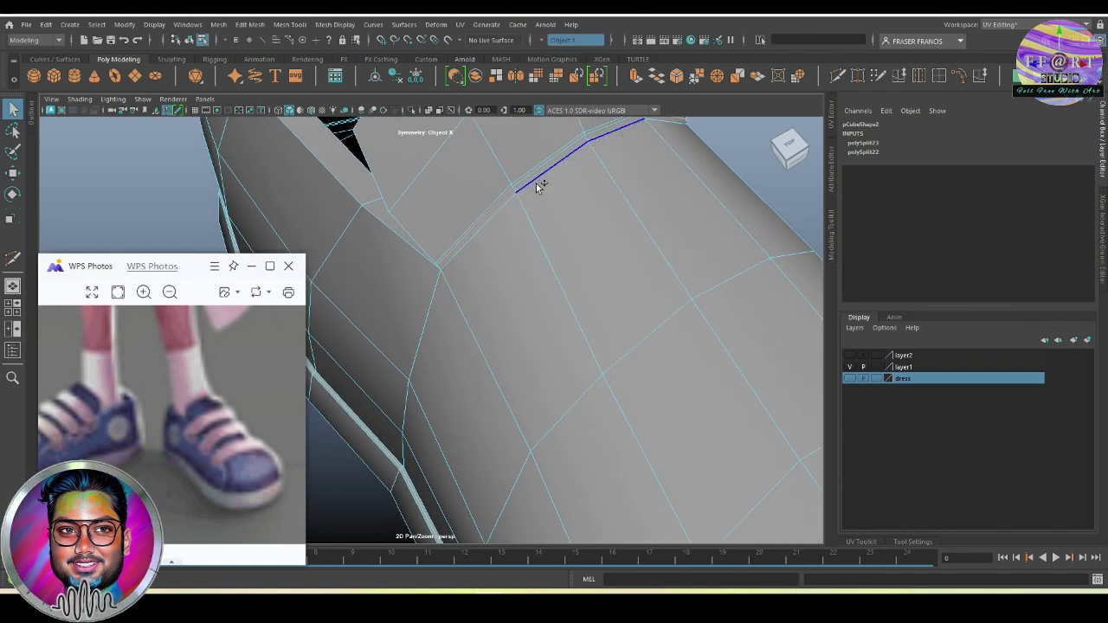
key("F10")
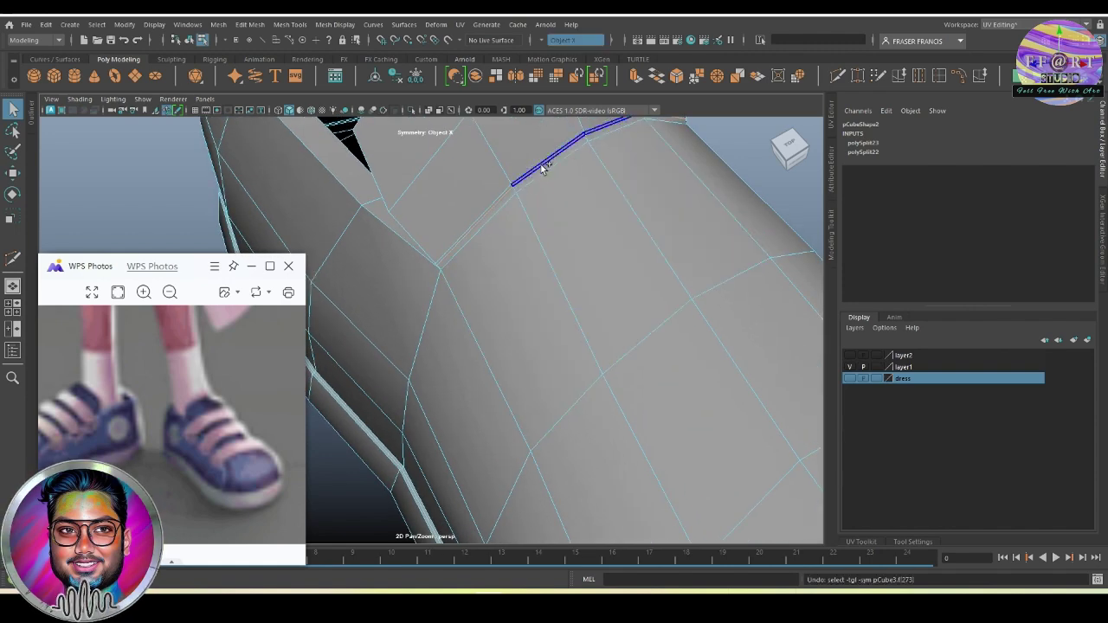
mouse_move(542, 166)
left_mouse_down("alt")
mouse_move(665, 343)
mouse_move(526, 432)
mouse_move(505, 384)
left_mouse_up("alt")
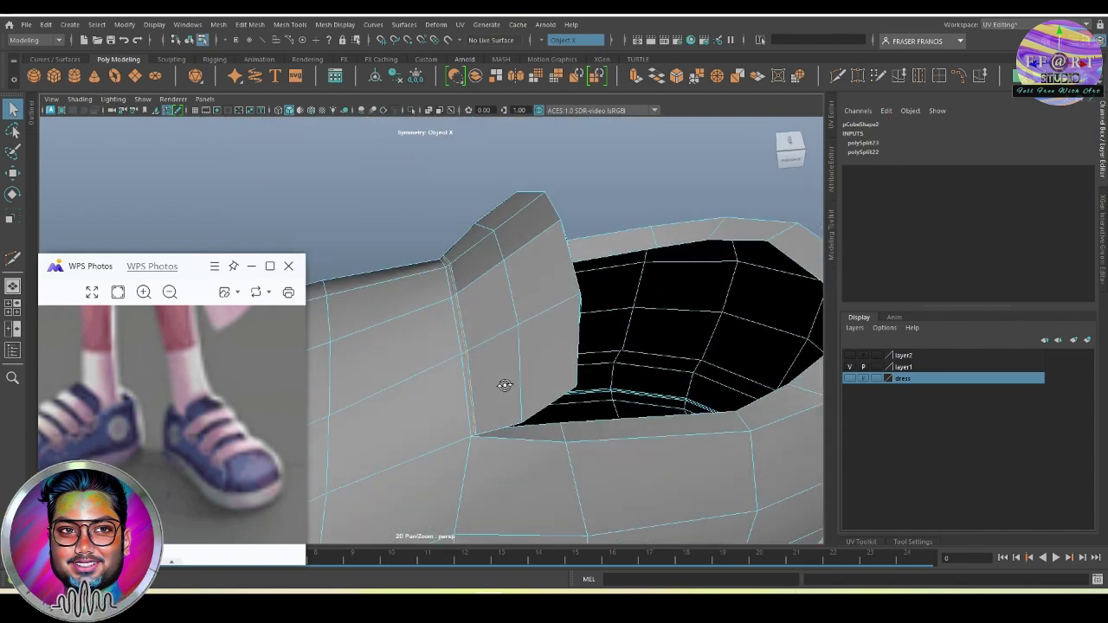
left_click(433, 264)
key("w")
left_click(449, 251)
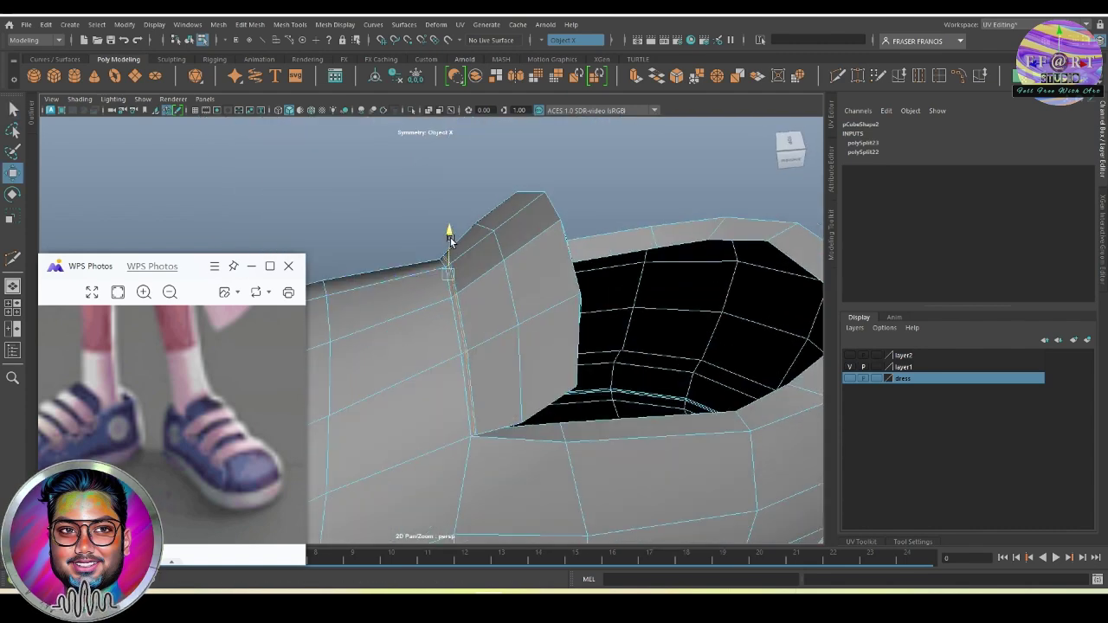
left_click_drag(454, 247, 421, 272)
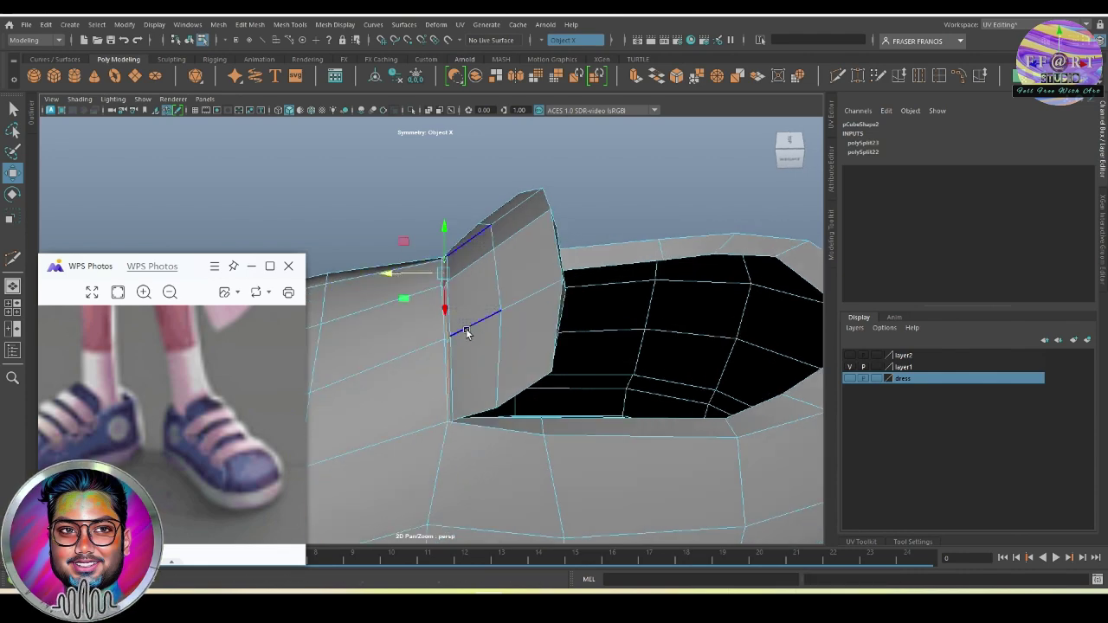
Inspect the smoothed shoe up close to confirm the tongue blends cleanly into the upper.
key("3")
mouse_move(482, 346)
left_mouse_down("alt")
mouse_move(572, 353)
mouse_move(527, 372)
left_mouse_up("alt")
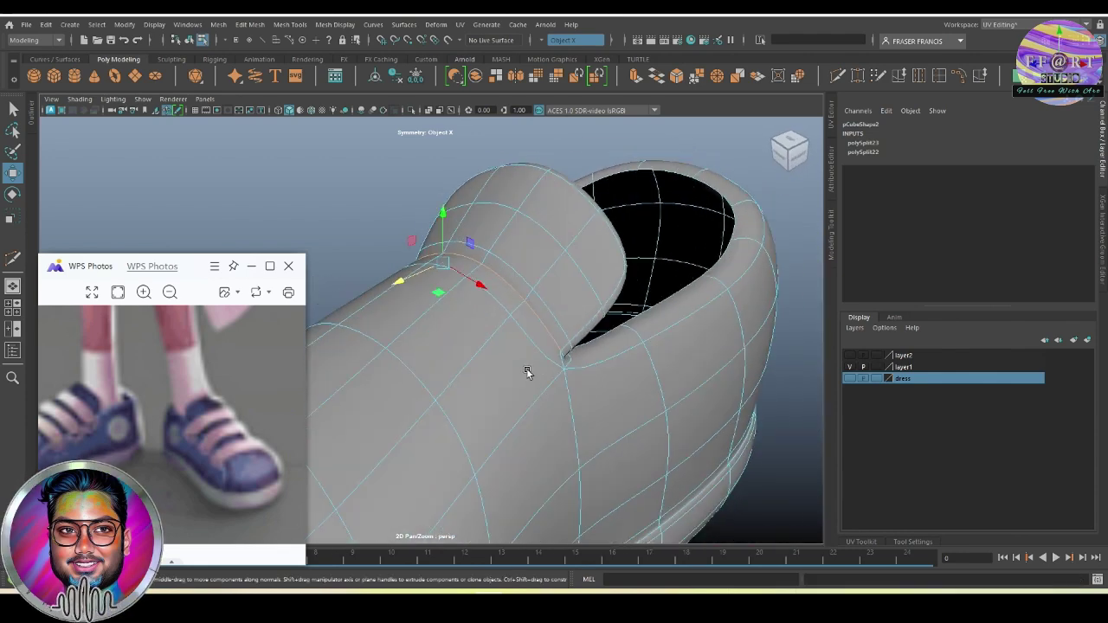
key("F8")
left_click(793, 394)
mouse_move(793, 394)
left_mouse_down("alt")
mouse_move(821, 395)
mouse_move(773, 383)
left_mouse_up("alt")
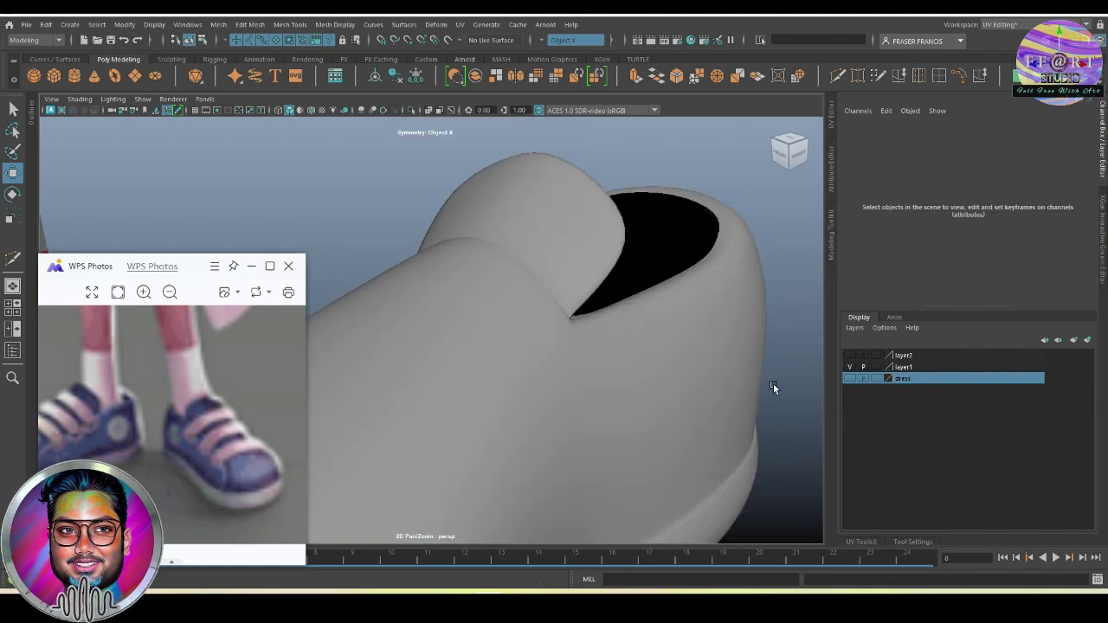
right_click_drag(773, 383, 704, 370, "alt")
left_click_drag(704, 370, 729, 383, "alt")
right_click_drag(729, 383, 501, 378, "alt")
mouse_move(502, 378)
left_mouse_down("alt")
mouse_move(534, 401)
mouse_move(474, 421)
mouse_move(503, 393)
left_mouse_up("alt")
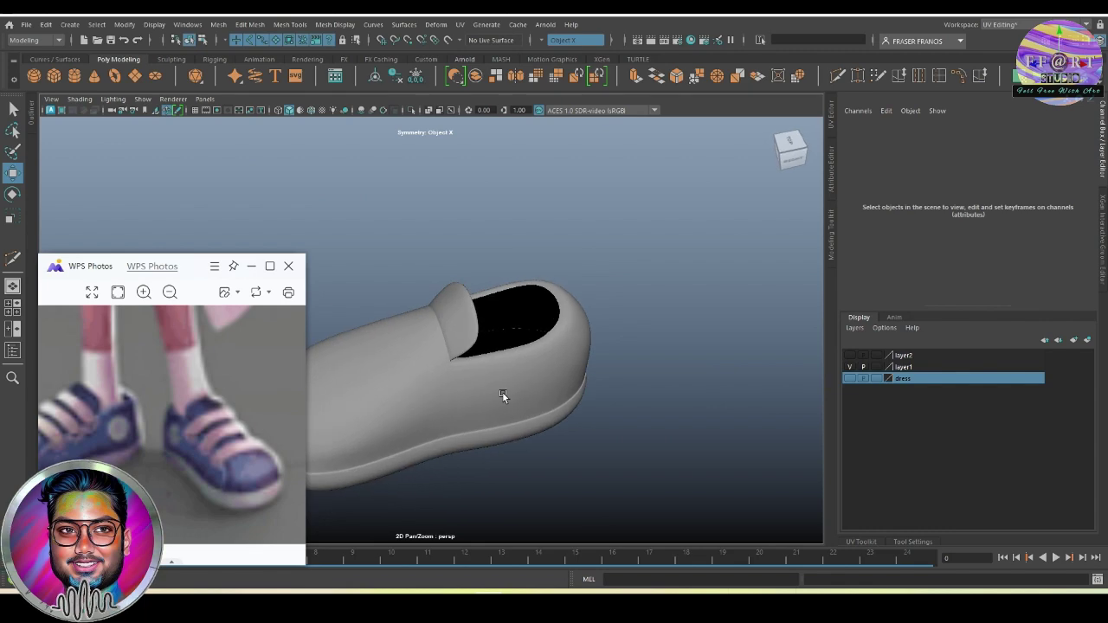
left_click(503, 393)
Turn off the smooth preview, select the shoe opening's edge loop and extrude it.
key("1")
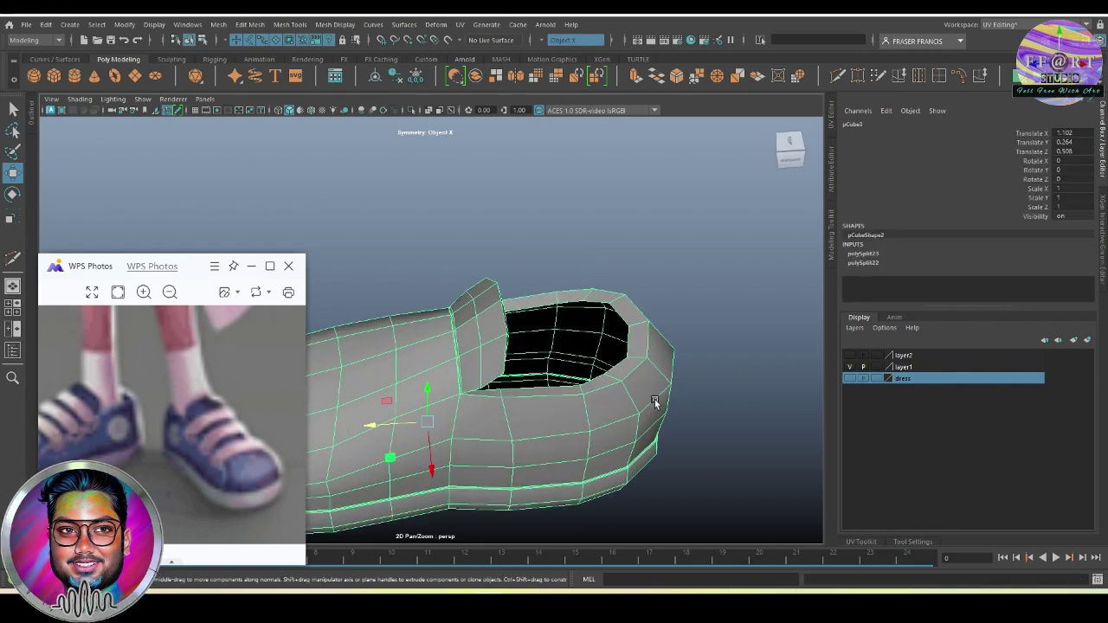
mouse_move(585, 418)
left_mouse_down("alt")
mouse_move(623, 426)
mouse_move(618, 404)
mouse_move(659, 409)
left_mouse_up("alt")
scroll(641, 430, "up", 3)
right_click_drag(658, 410, 622, 307)
double_click(655, 317)
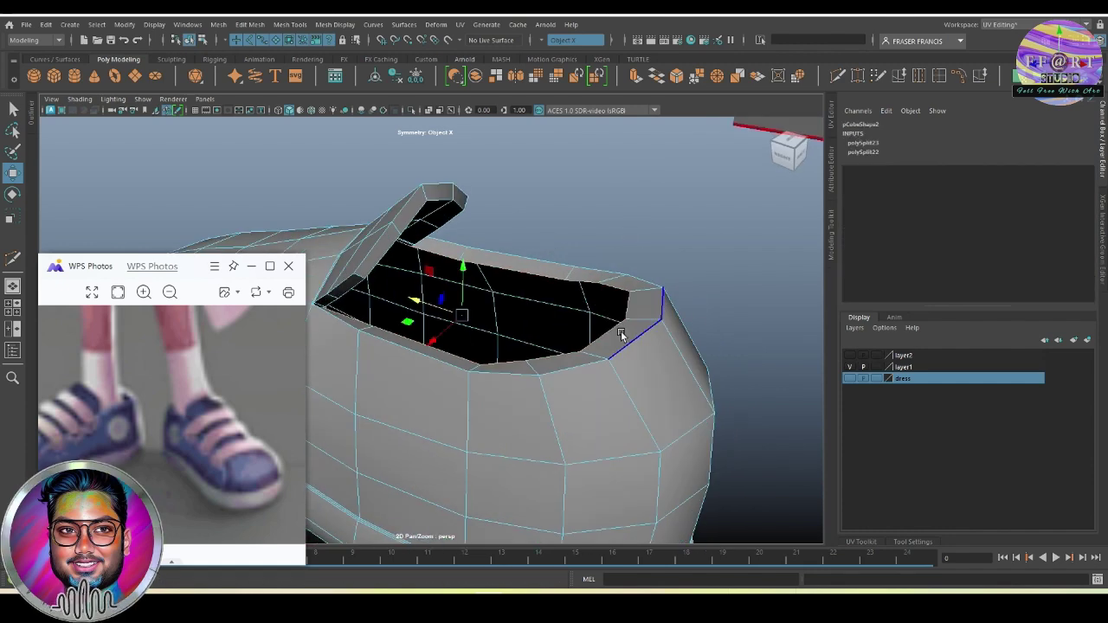
mouse_move(656, 316)
left_mouse_down("alt")
mouse_move(575, 324)
mouse_move(637, 200)
left_mouse_up("alt")
key("ctrl+e")
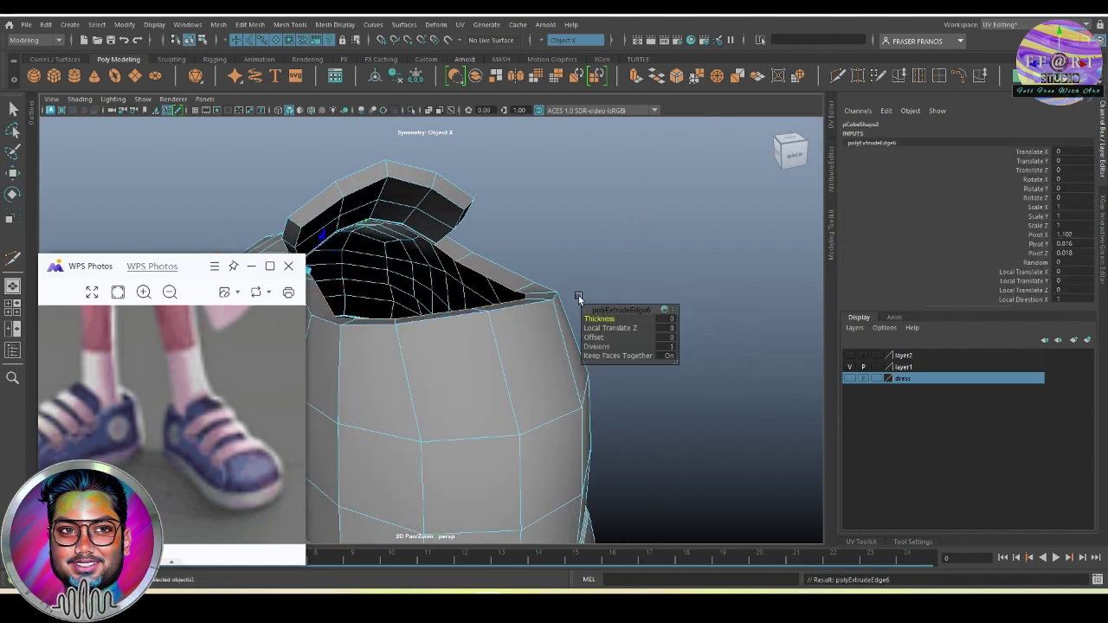
mouse_move(579, 295)
left_mouse_down("alt")
mouse_move(612, 361)
mouse_move(491, 347)
mouse_move(423, 318)
mouse_move(509, 343)
left_mouse_up("alt")
Extrude the opening's rim edges again and push them inward to thicken the collar.
key("w")
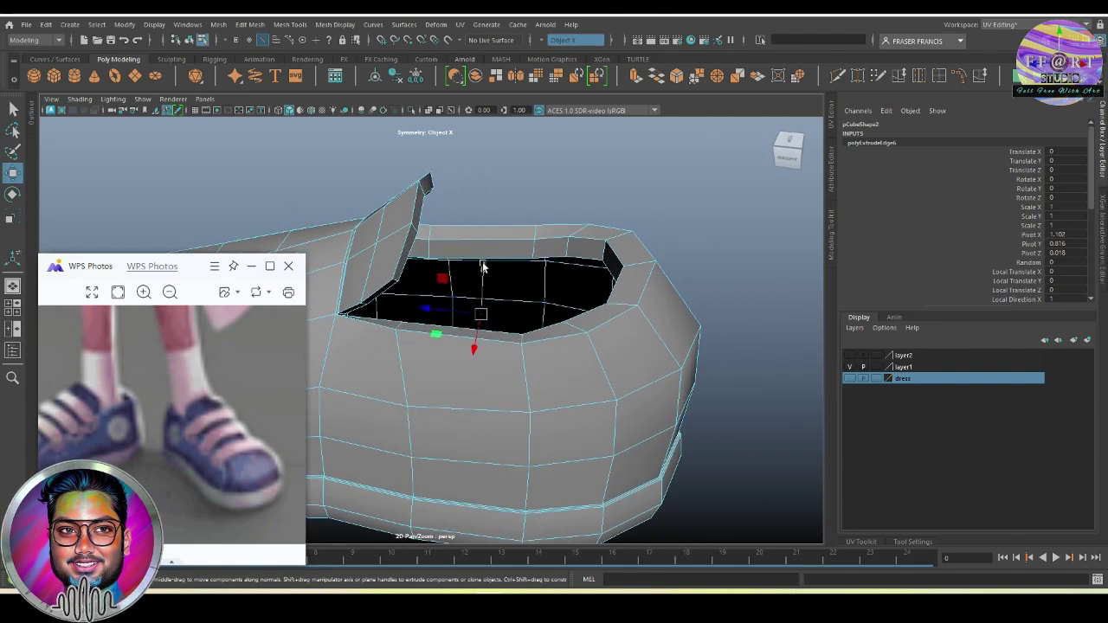
left_click(482, 268)
left_click_drag(482, 267, 509, 253, "alt")
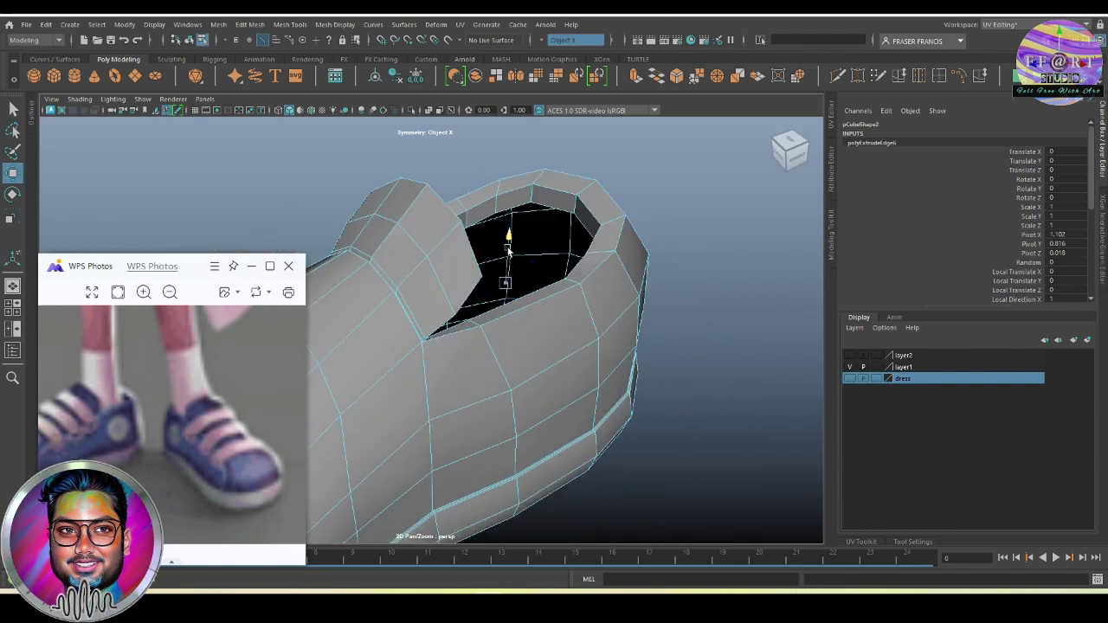
key("ctrl+e")
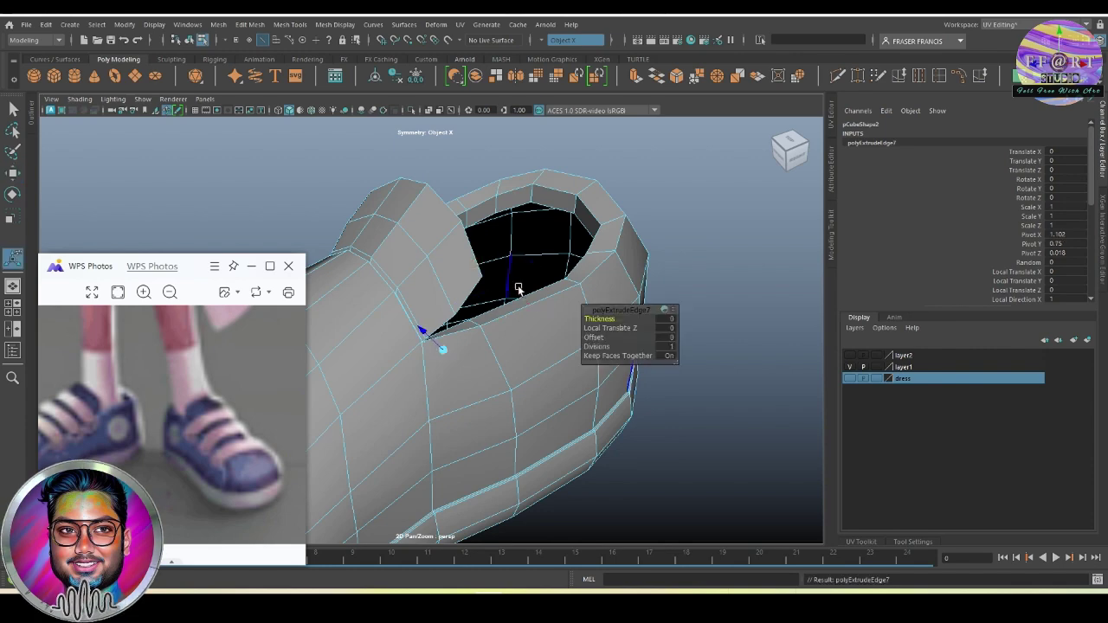
mouse_move(520, 285)
left_mouse_down("alt")
mouse_move(421, 353)
mouse_move(400, 330)
mouse_move(428, 354)
mouse_move(361, 329)
mouse_move(372, 318)
left_mouse_up("alt")
key("4")
mouse_move(488, 364)
left_mouse_down("alt")
mouse_move(406, 337)
mouse_move(425, 289)
mouse_move(463, 317)
left_mouse_up("alt")
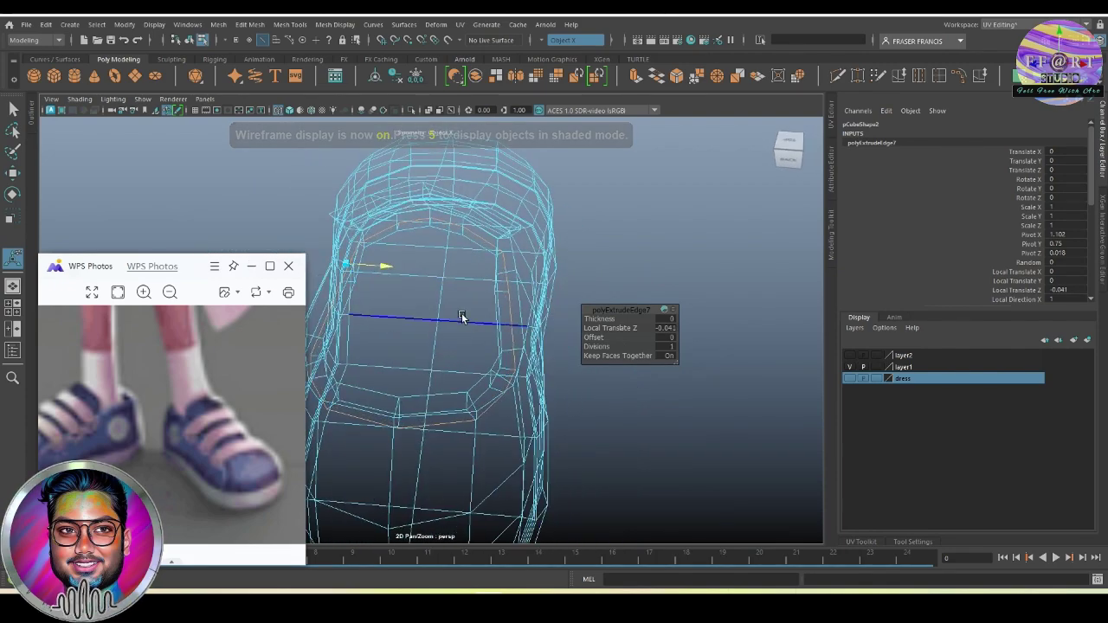
key("5")
mouse_move(542, 368)
left_mouse_down("alt")
mouse_move(505, 348)
mouse_move(530, 370)
left_mouse_up("alt")
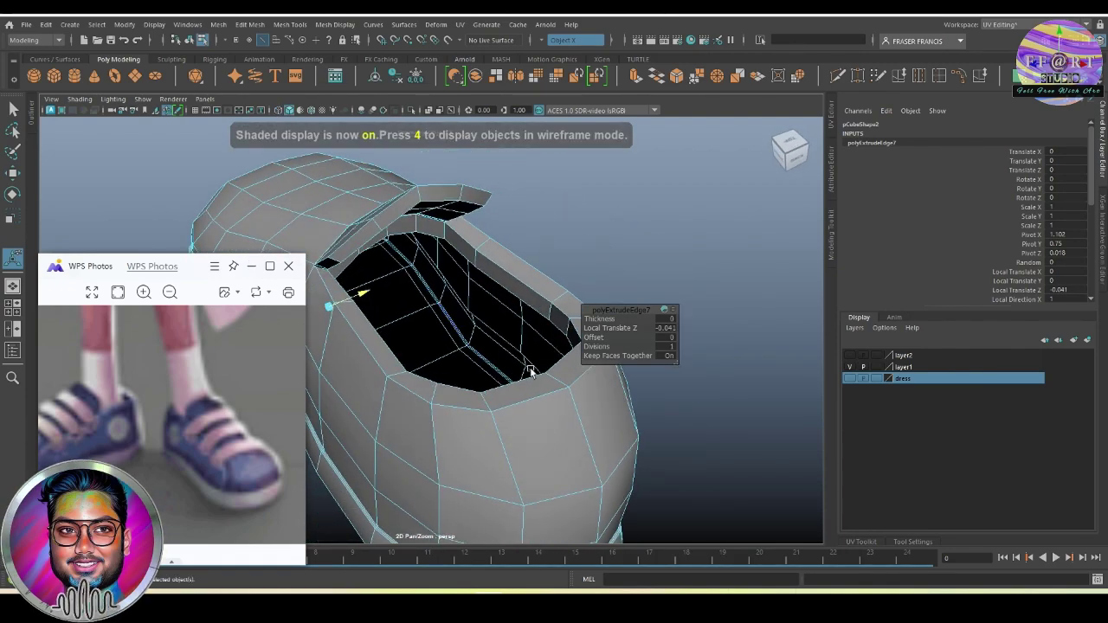
Move the new rim extrusion down into the shoe opening.
scroll(490, 421, "down", 3)
mouse_move(490, 421)
left_mouse_down("alt")
mouse_move(477, 383)
mouse_move(534, 344)
mouse_move(493, 364)
mouse_move(472, 355)
mouse_move(461, 323)
left_mouse_up("alt")
scroll(446, 370, "up", 3)
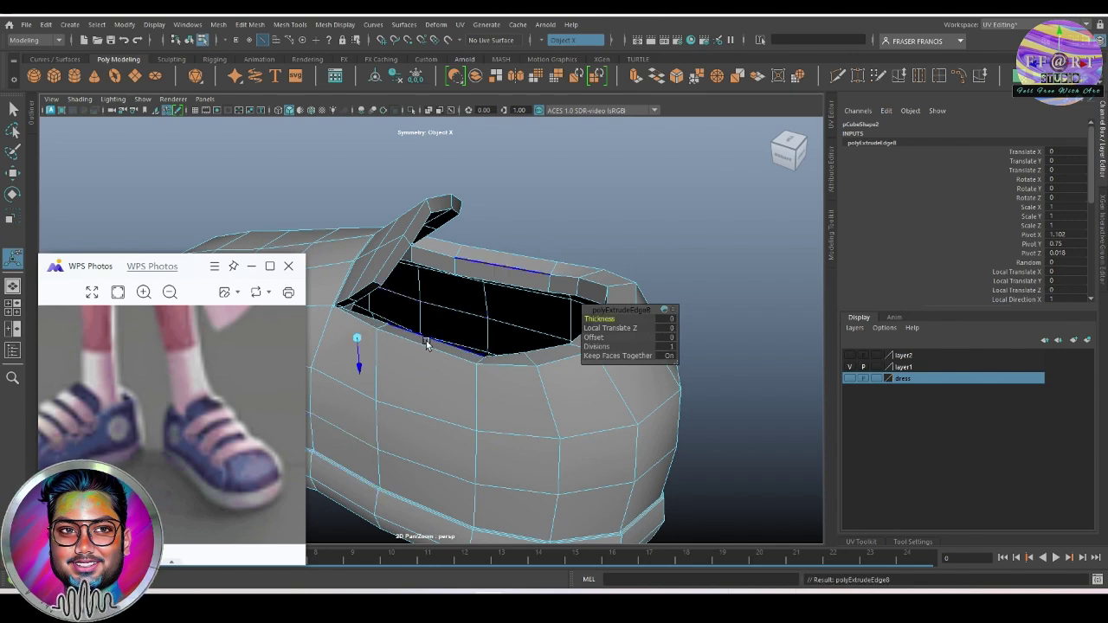
mouse_move(361, 364)
left_mouse_down()
mouse_move(364, 435)
mouse_move(426, 408)
mouse_move(380, 417)
mouse_move(390, 414)
left_mouse_up()
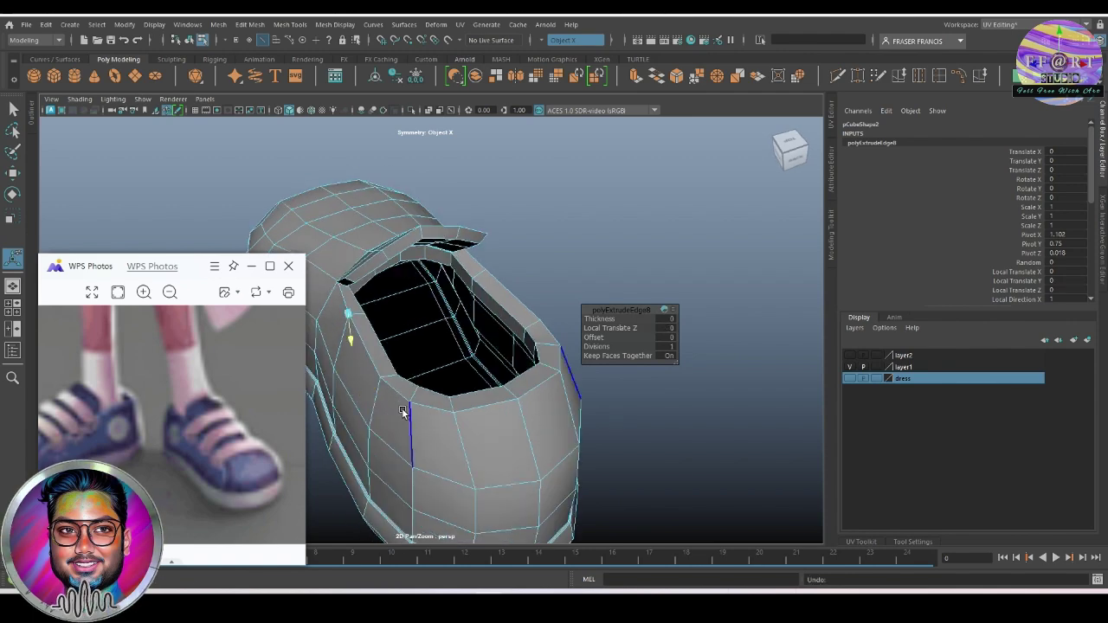
Select the faces inside the opening and pull them inward to narrow it.
key("w")
left_click(372, 336)
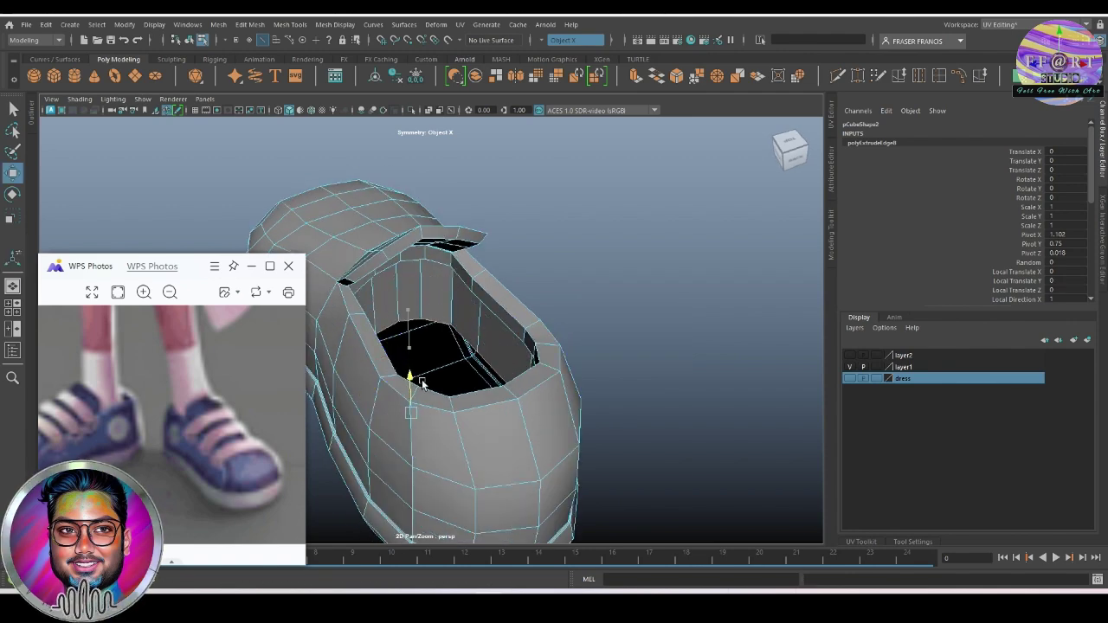
left_click_drag(422, 383, 367, 370, "alt")
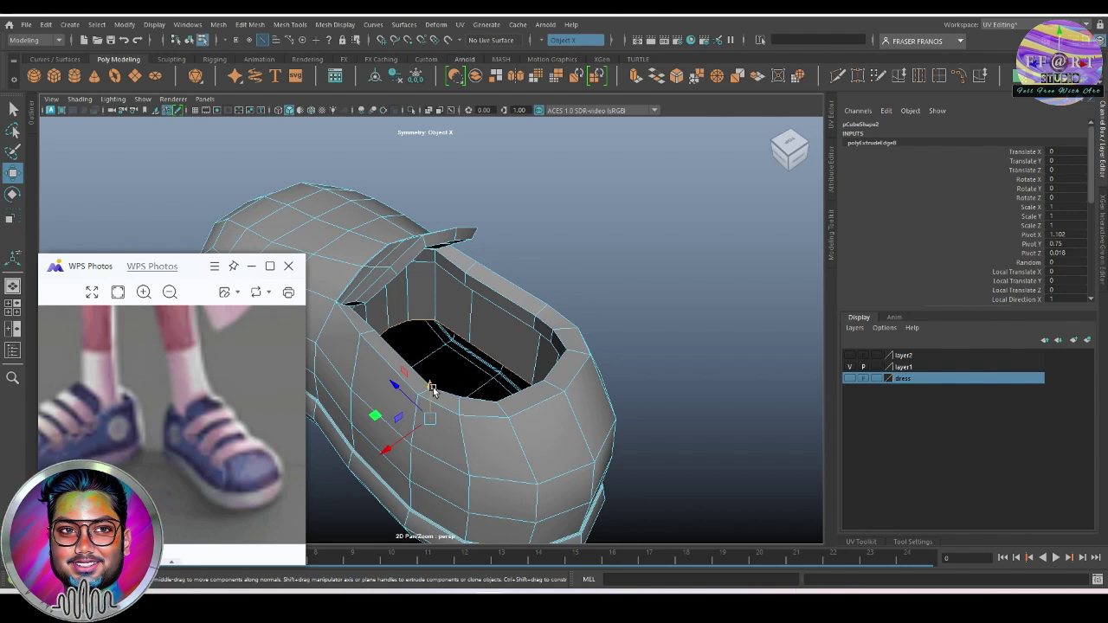
mouse_move(433, 389)
left_mouse_down()
mouse_move(453, 426)
mouse_move(586, 343)
mouse_move(533, 381)
left_mouse_up()
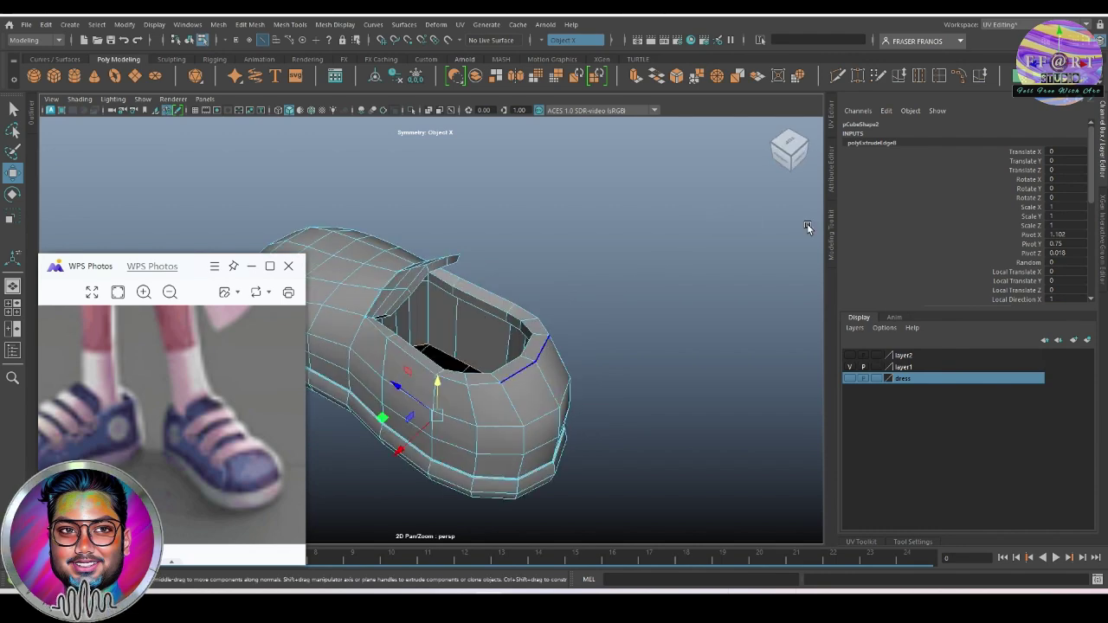
Select the whole shoe mesh and preview it smoothed with 3.
left_click_drag(807, 225, 606, 341, "alt")
scroll(663, 334, "up", 3)
left_click(549, 321)
scroll(635, 379, "up", 3)
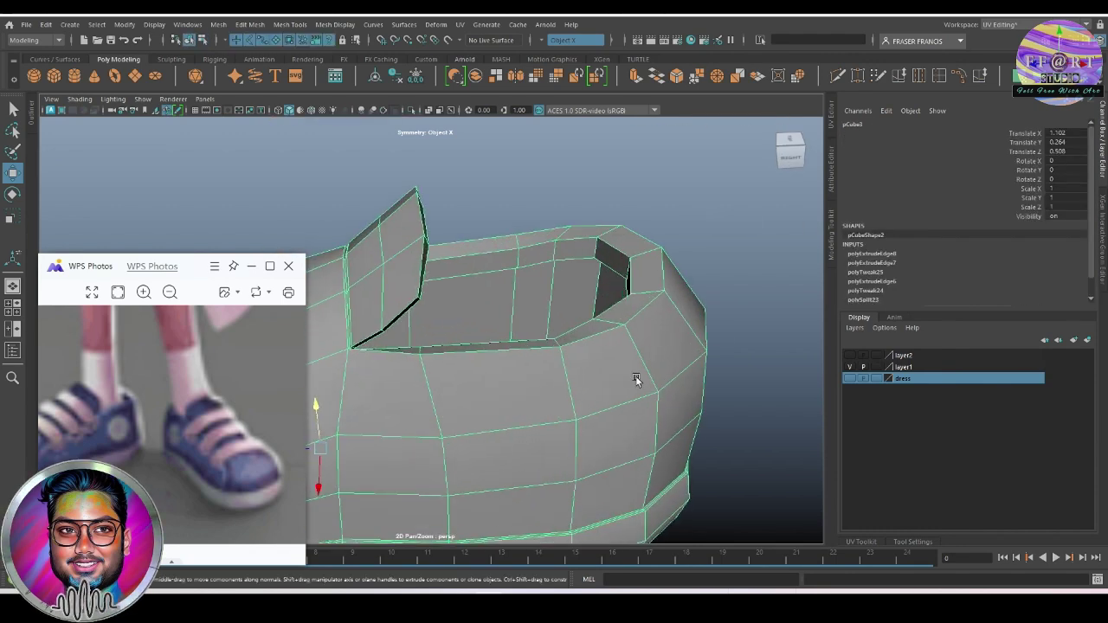
mouse_move(635, 380)
left_mouse_down("alt")
mouse_move(702, 363)
mouse_move(624, 313)
mouse_move(593, 334)
mouse_move(591, 372)
mouse_move(648, 358)
left_mouse_up("alt")
key("3")
left_click(739, 358)
left_click(593, 334)
scroll(631, 372, "up", 2)
Return to low-poly display and cut a new edge loop around the collar rim with Multi-Cut.
key("1")
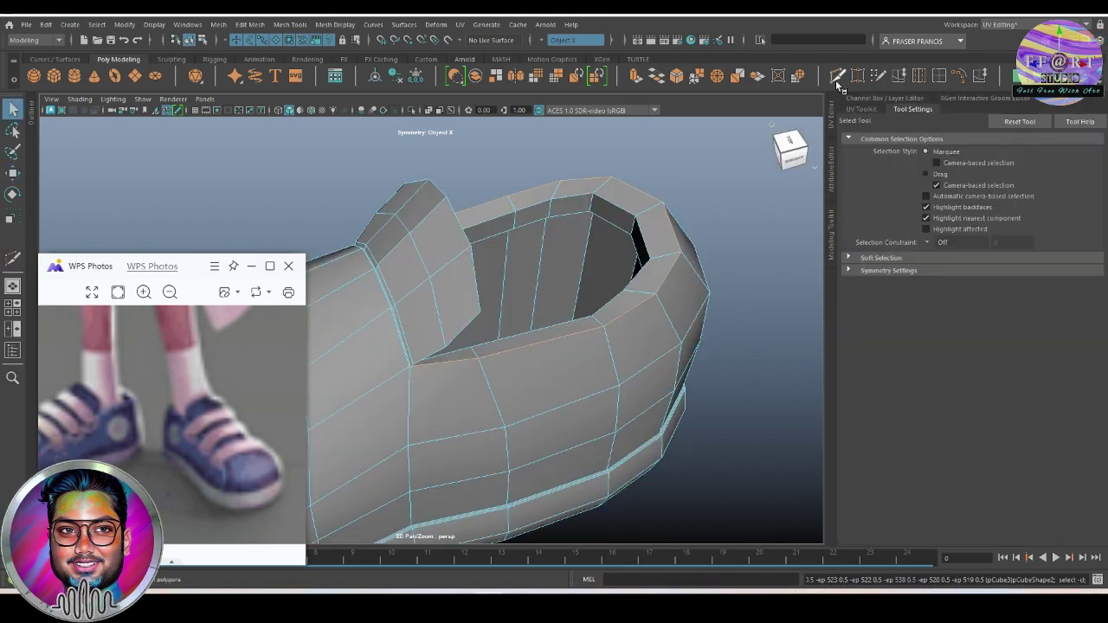
left_click(836, 76)
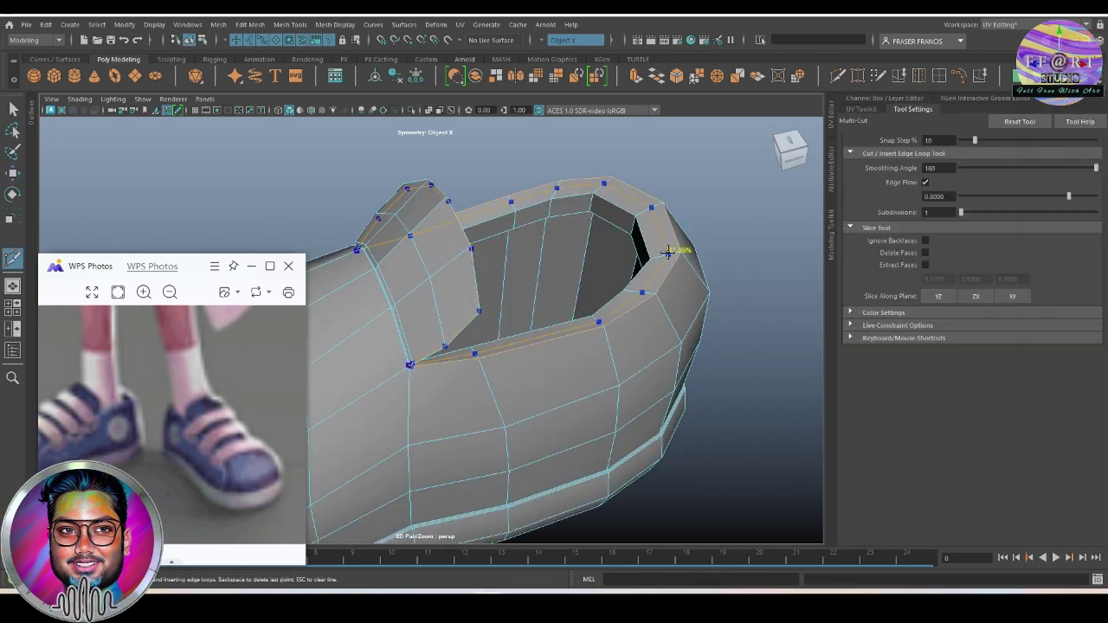
left_click(675, 251, "ctrl")
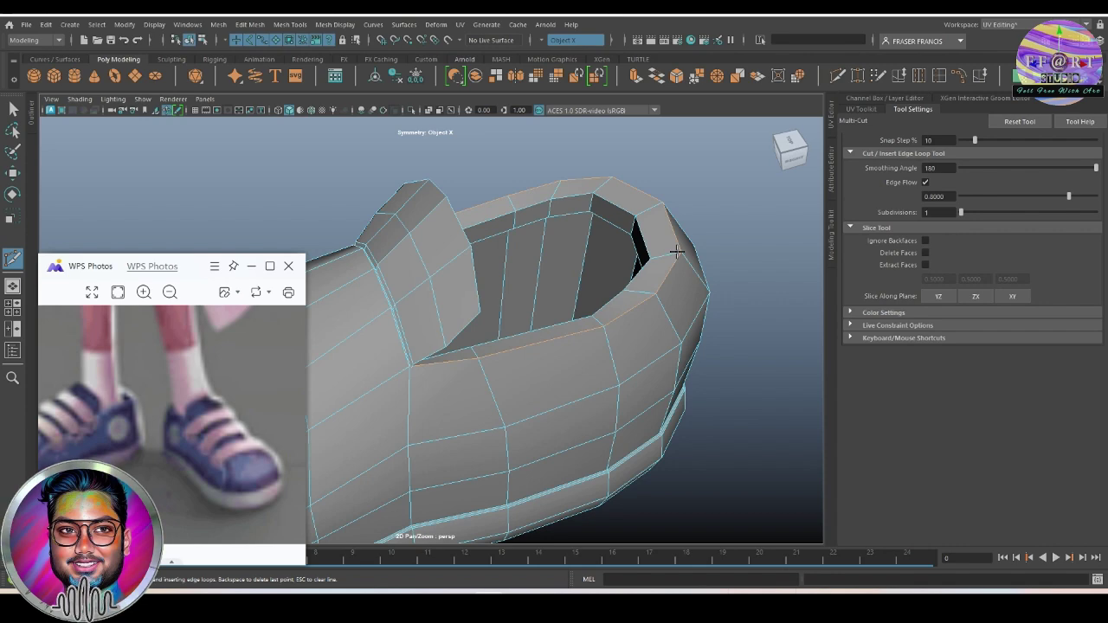
left_click_drag(676, 251, 804, 248, "alt")
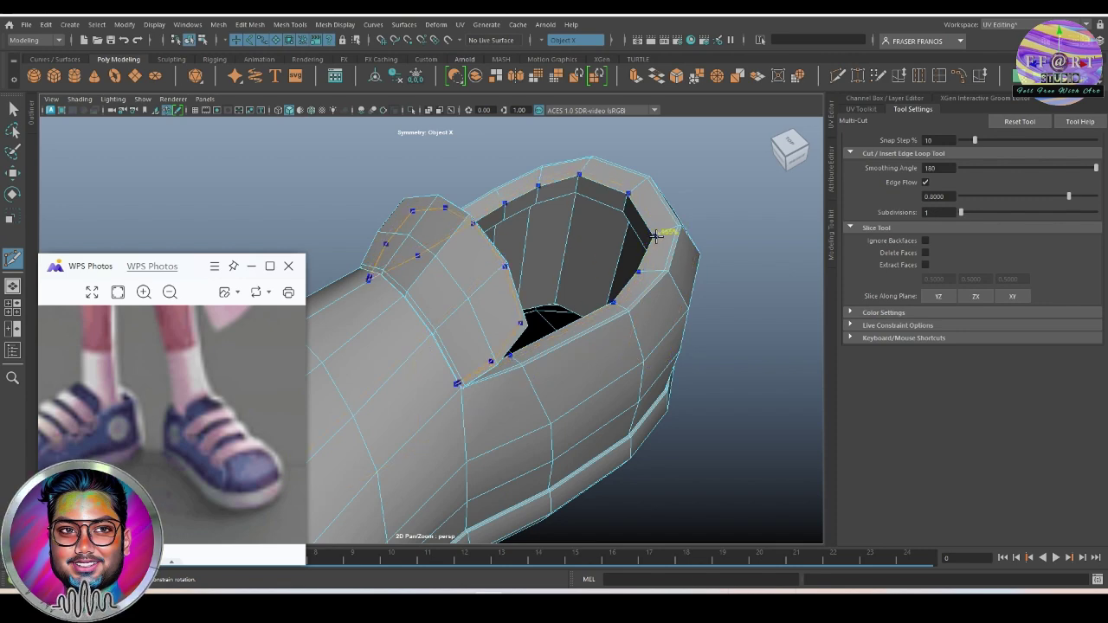
left_click_drag(786, 274, 771, 277, "alt")
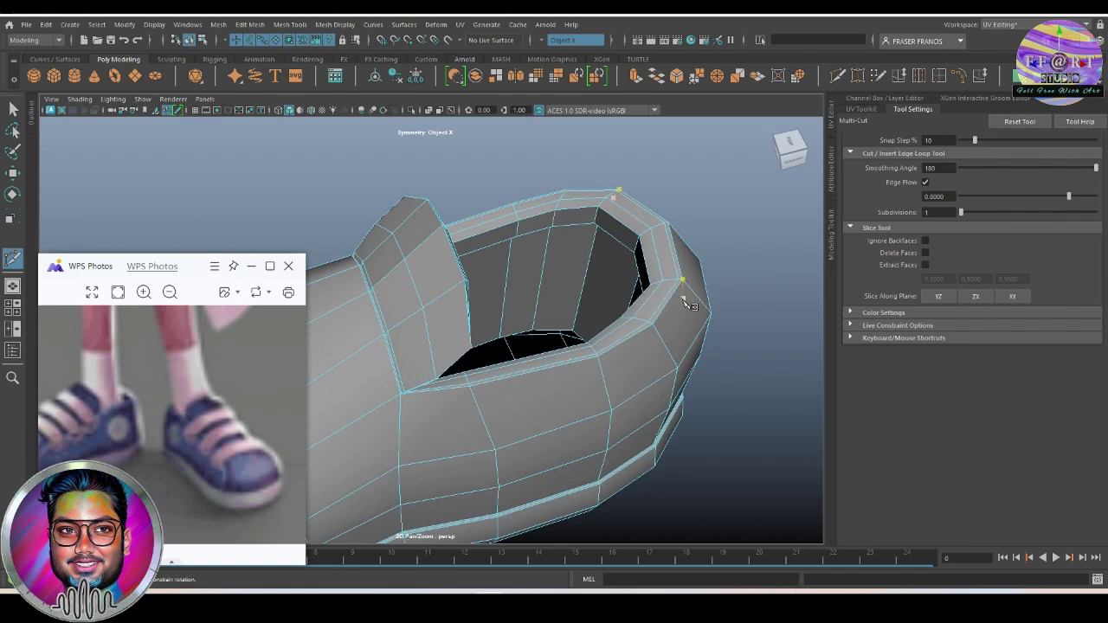
Preview the smoothed shoe and orbit around to inspect the tightened rim.
key("3")
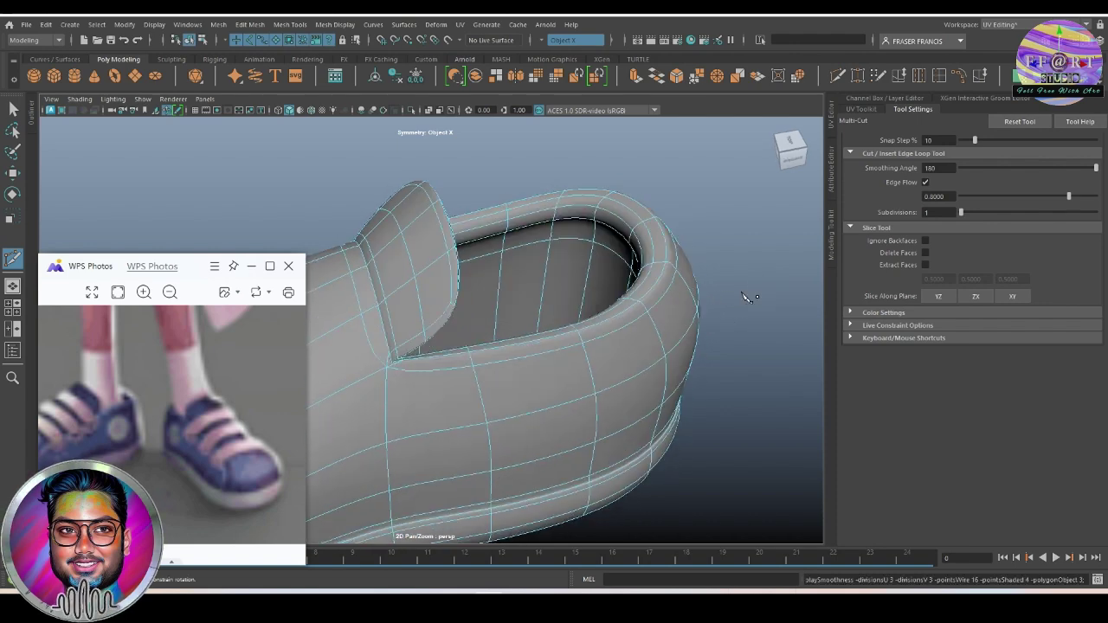
left_click_drag(747, 296, 658, 336, "alt")
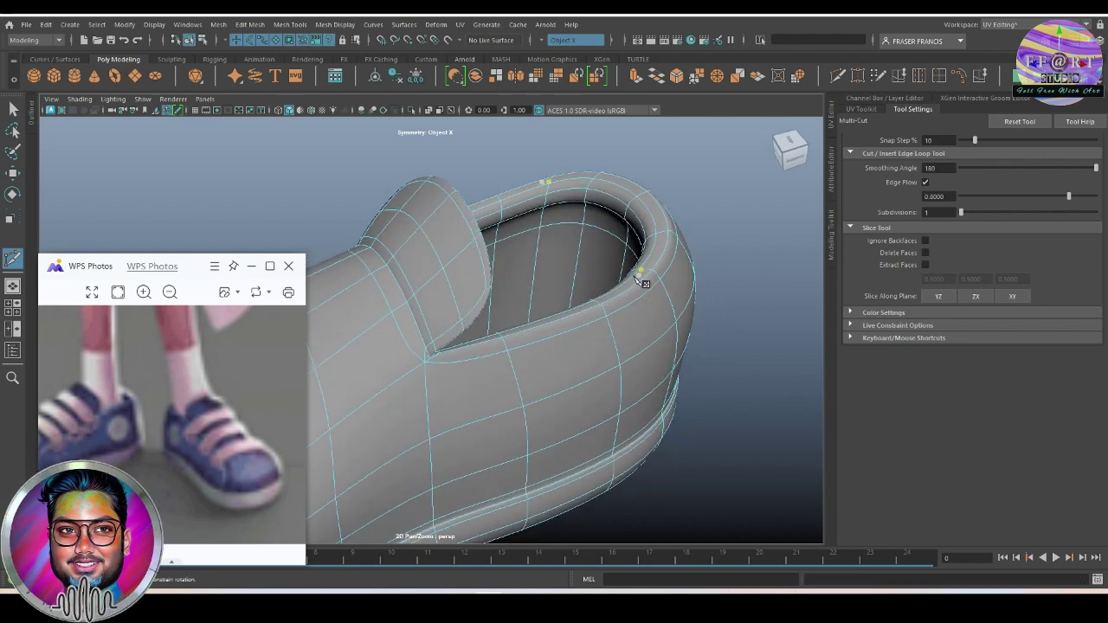
mouse_move(642, 282)
left_mouse_down("alt")
mouse_move(710, 329)
mouse_move(795, 322)
mouse_move(764, 329)
mouse_move(796, 379)
mouse_move(826, 378)
left_mouse_up("alt")
key("q")
left_click(747, 317)
scroll(747, 317, "down", 5)
scroll(542, 306, "down", 3)
middle_click_drag(542, 307, 573, 341, "alt")
mouse_move(633, 380)
left_mouse_down("alt")
mouse_move(629, 212)
mouse_move(626, 372)
mouse_move(635, 385)
left_mouse_up("alt")
Switch to the side view, turn off smoothing, and zoom in on the toe.
key("space")
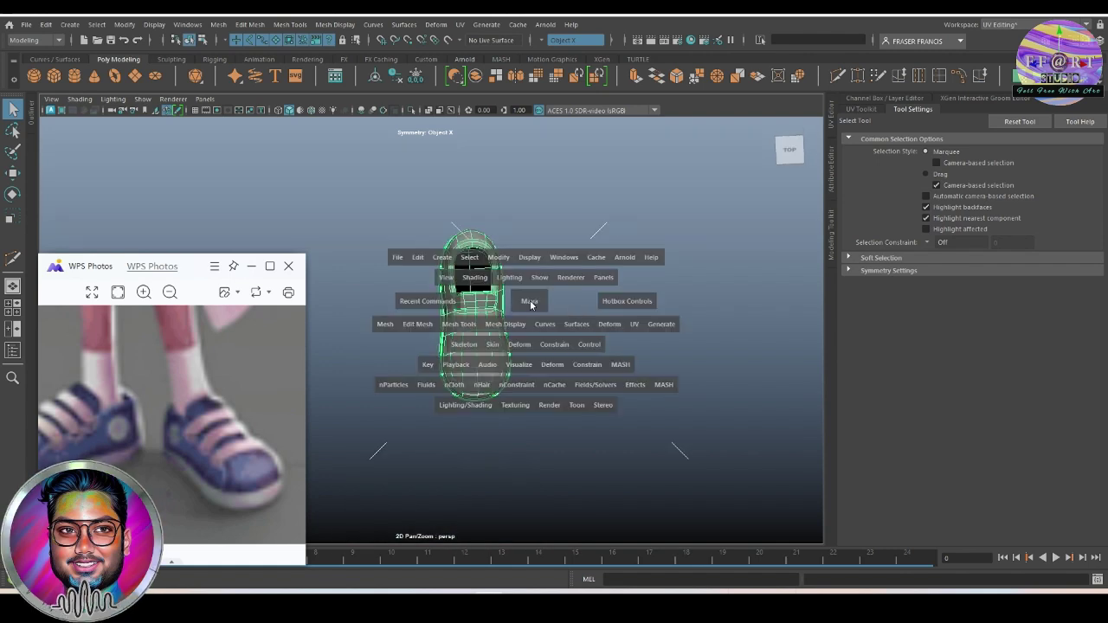
left_click_drag(519, 321, 615, 359)
scroll(611, 353, "up", 1)
scroll(603, 334, "up", 3)
middle_click_drag(546, 285, 635, 375, "alt")
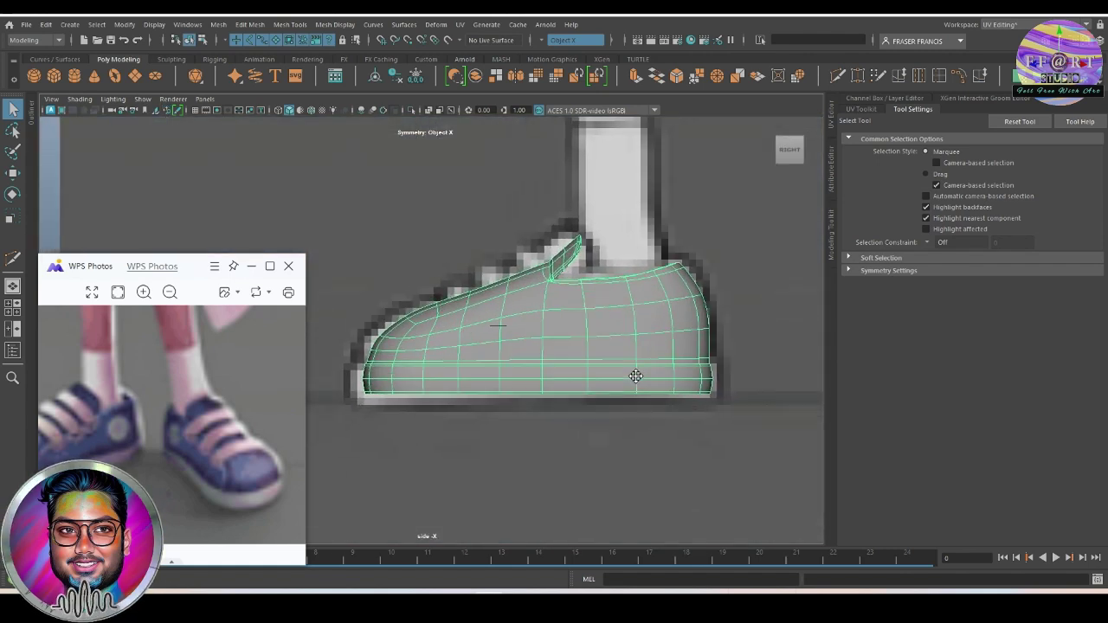
scroll(437, 299, "up", 2)
scroll(463, 325, "up", 2)
scroll(511, 355, "up", 2)
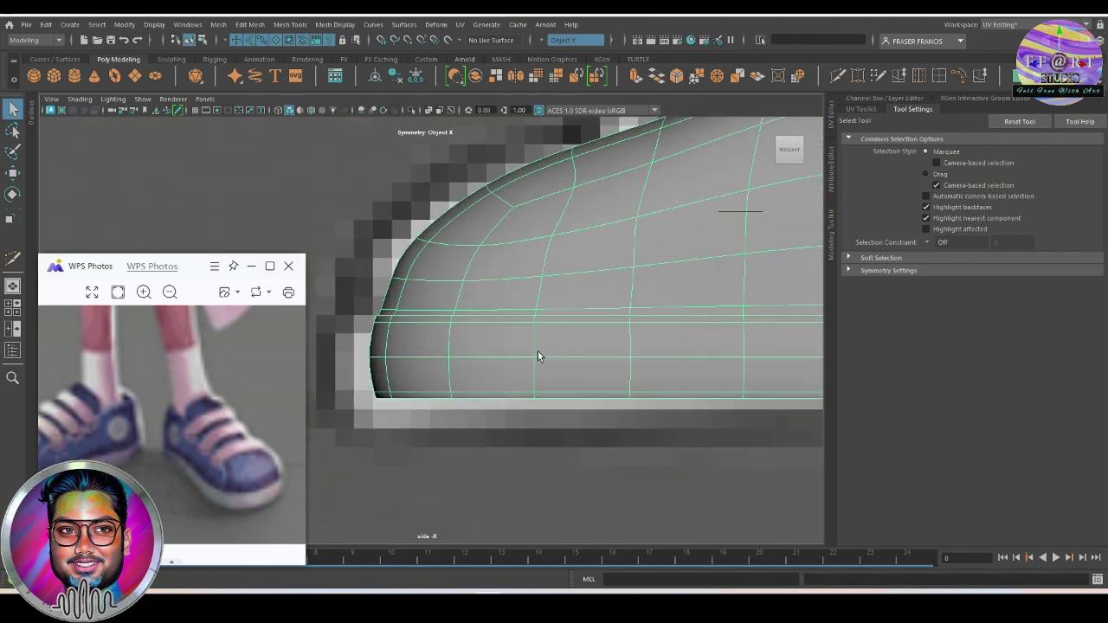
key("1")
left_click_drag(543, 350, 510, 324, "alt")
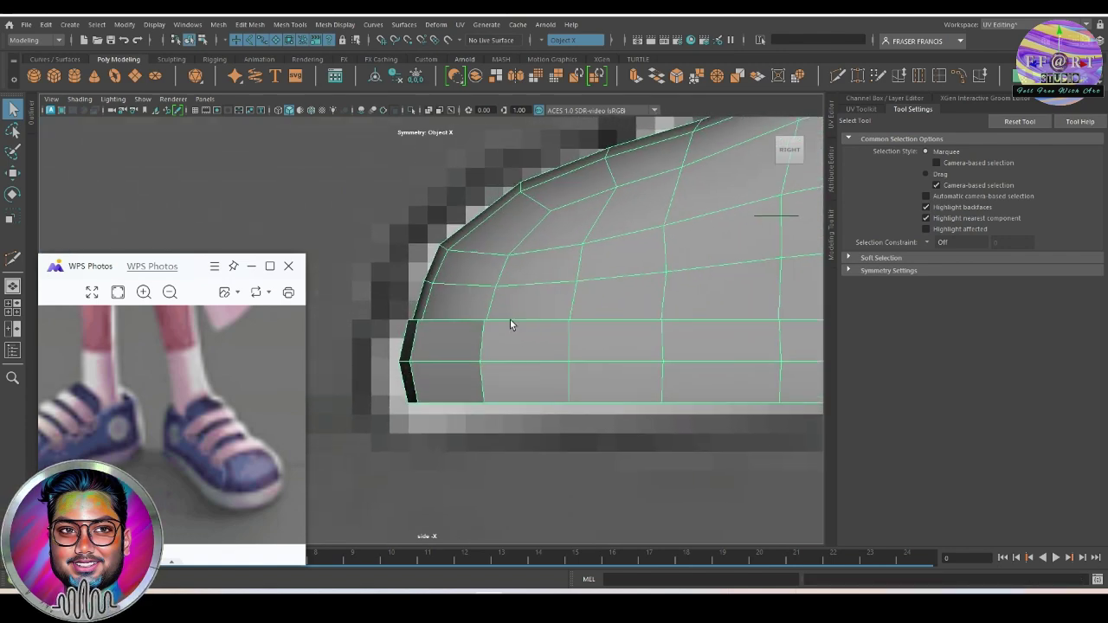
middle_click_drag(447, 325, 459, 337, "alt")
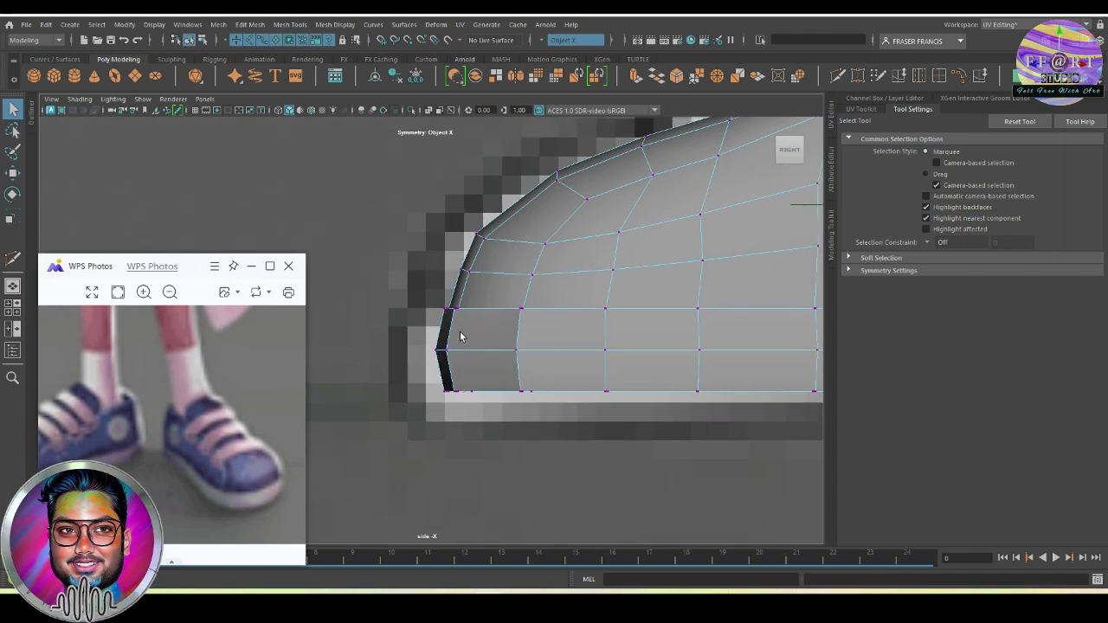
Push the front toe vertices forward to the reference outline, then return to perspective.
left_click(446, 309)
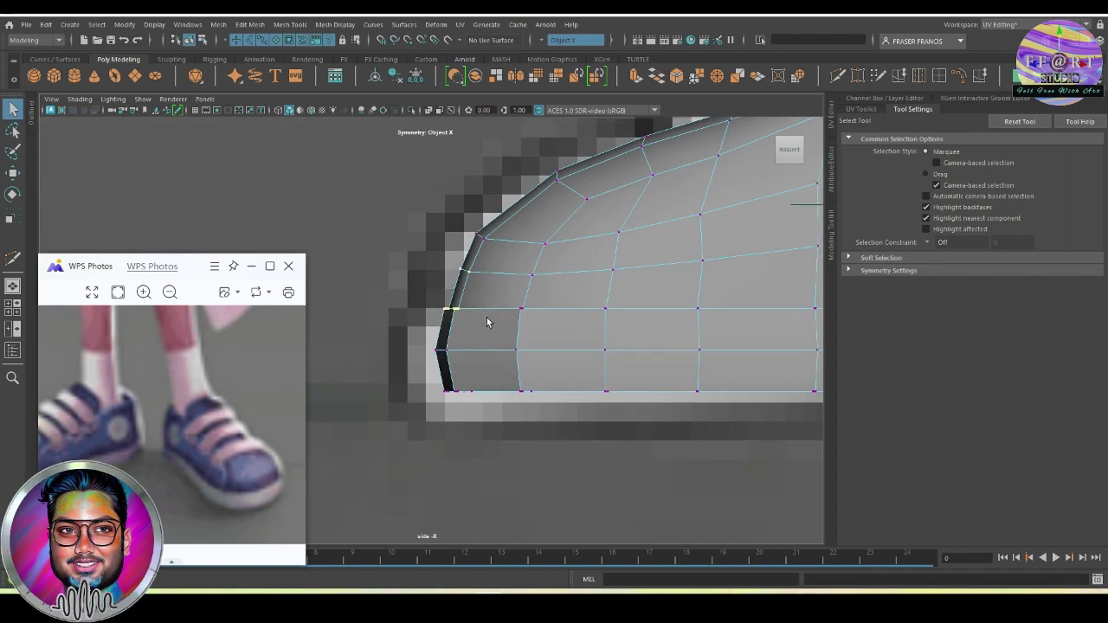
key("w")
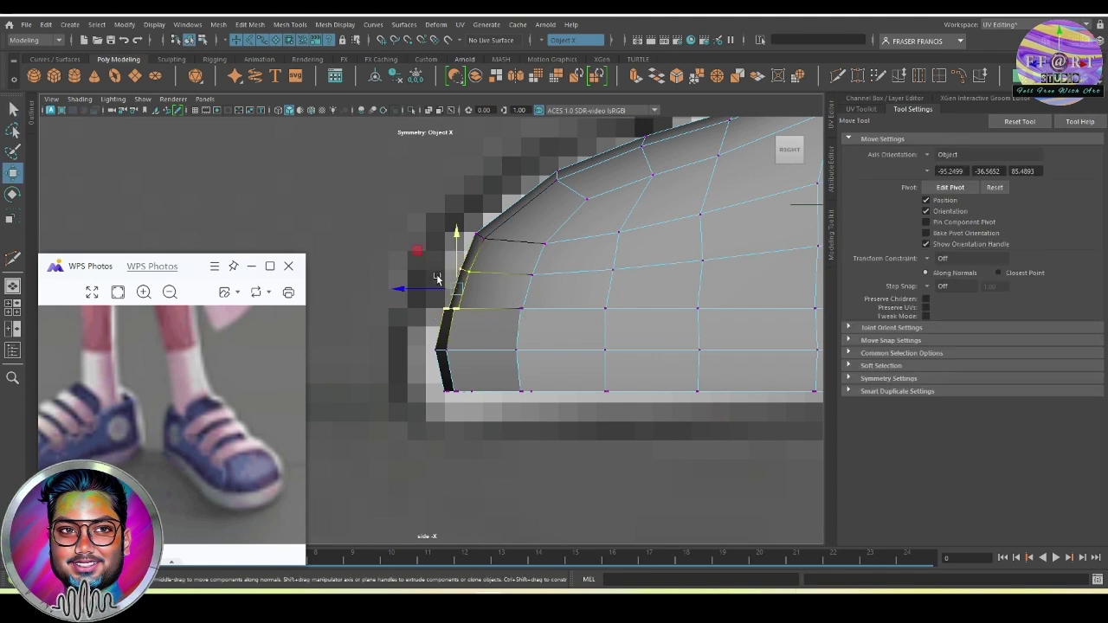
left_click_drag(423, 288, 425, 290)
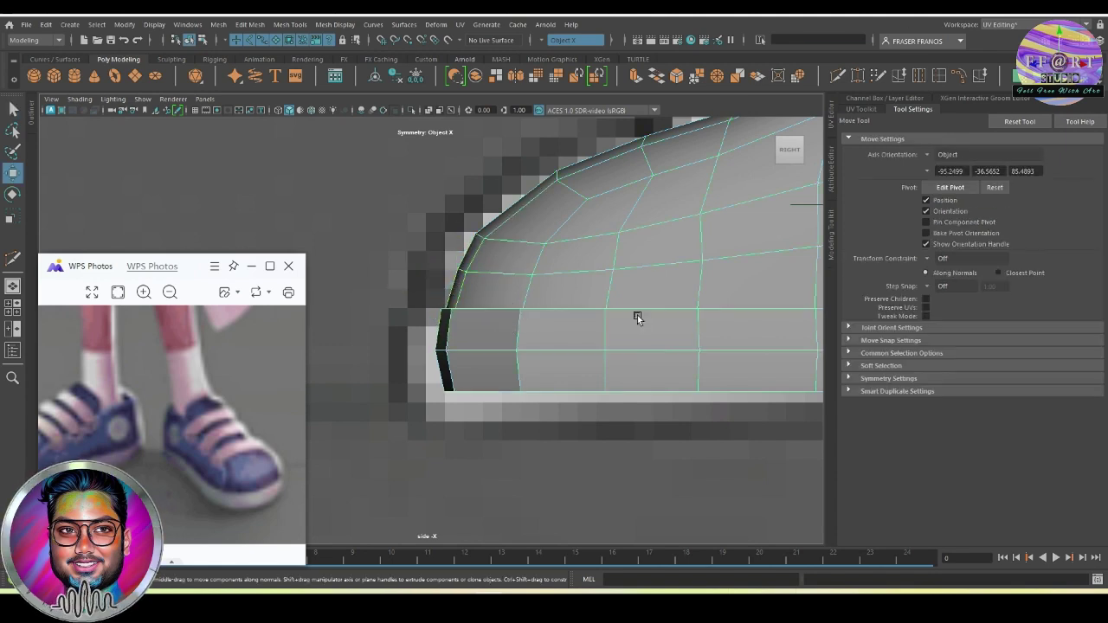
key("F8")
scroll(633, 317, "down", 5)
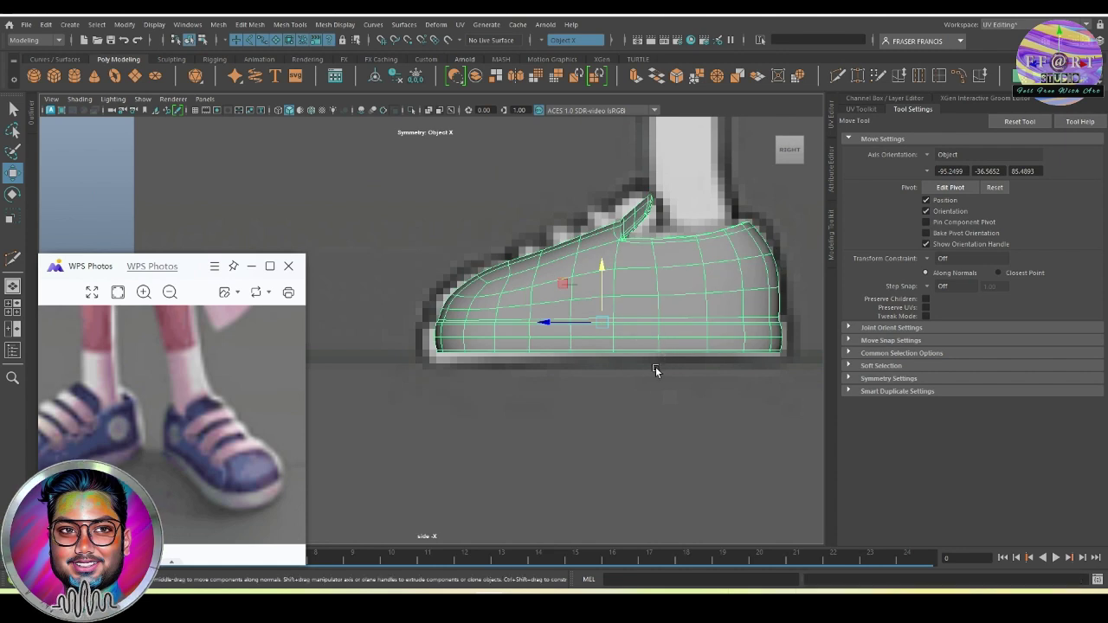
left_click(655, 366)
mouse_move(656, 372)
left_mouse_down()
mouse_move(617, 340)
mouse_move(549, 366)
left_mouse_up()
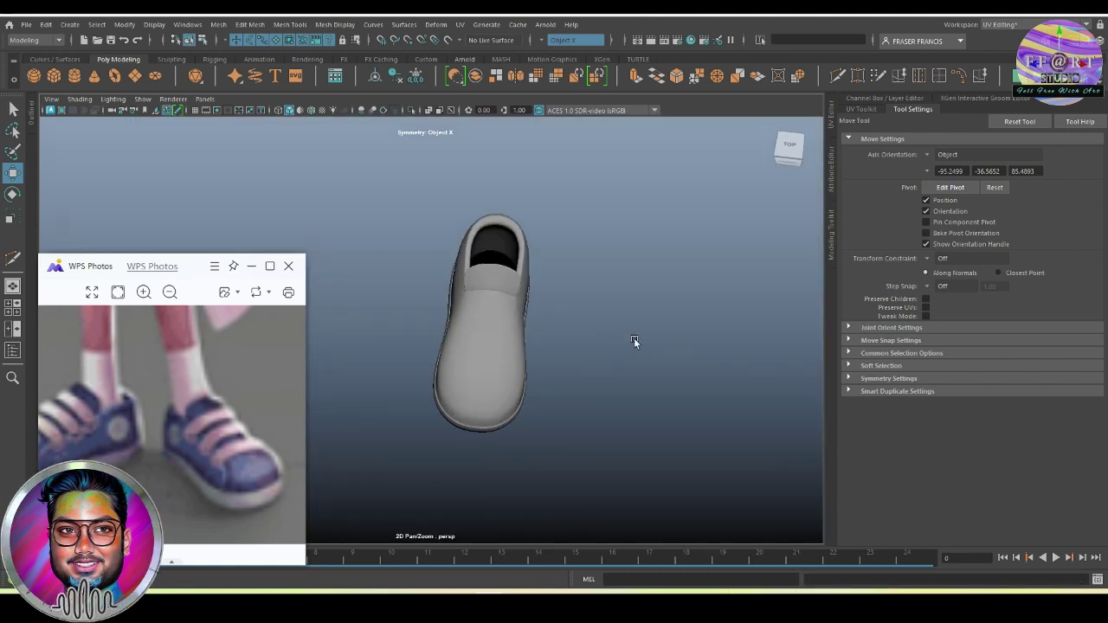
Select the shoe, collapse the side panel, and orbit around the low-poly mesh.
key("q")
left_click(549, 365)
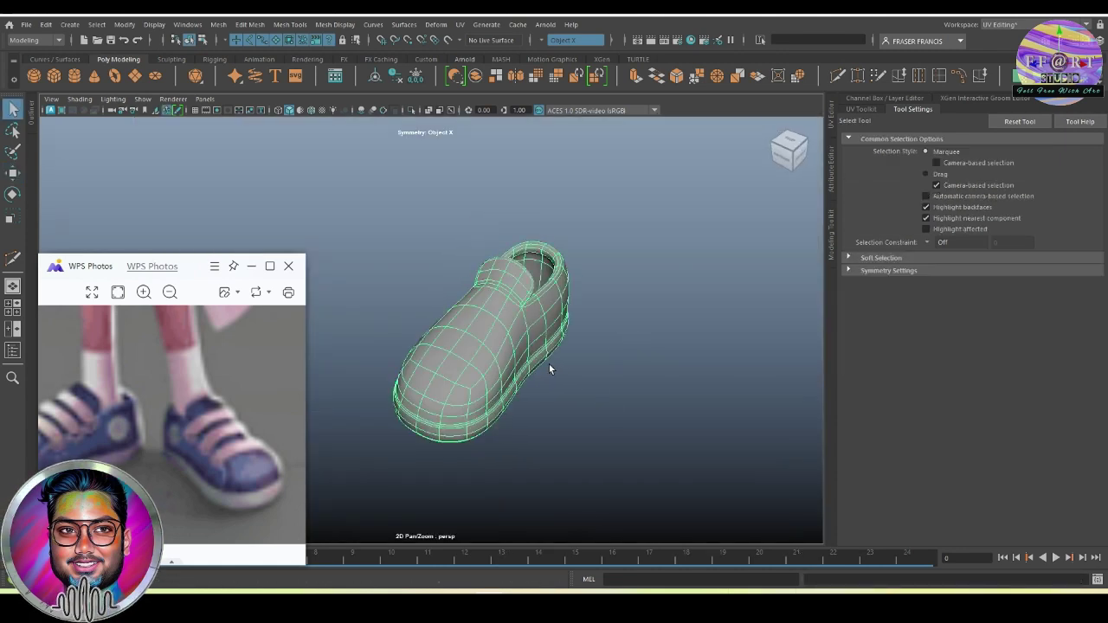
left_click(927, 106)
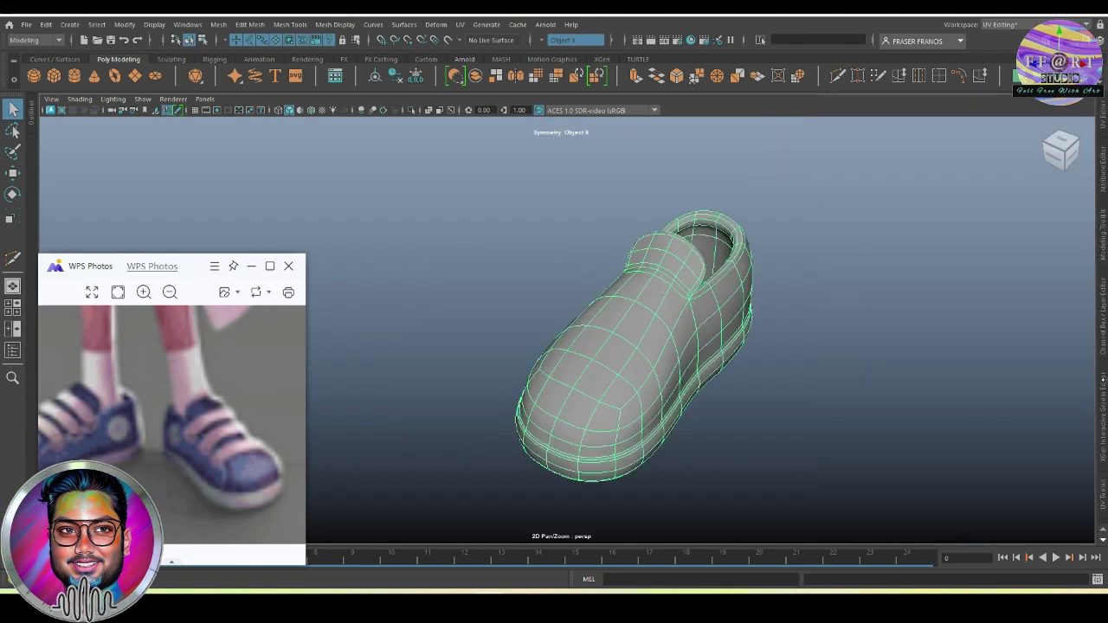
left_click_drag(519, 363, 311, 407, "alt")
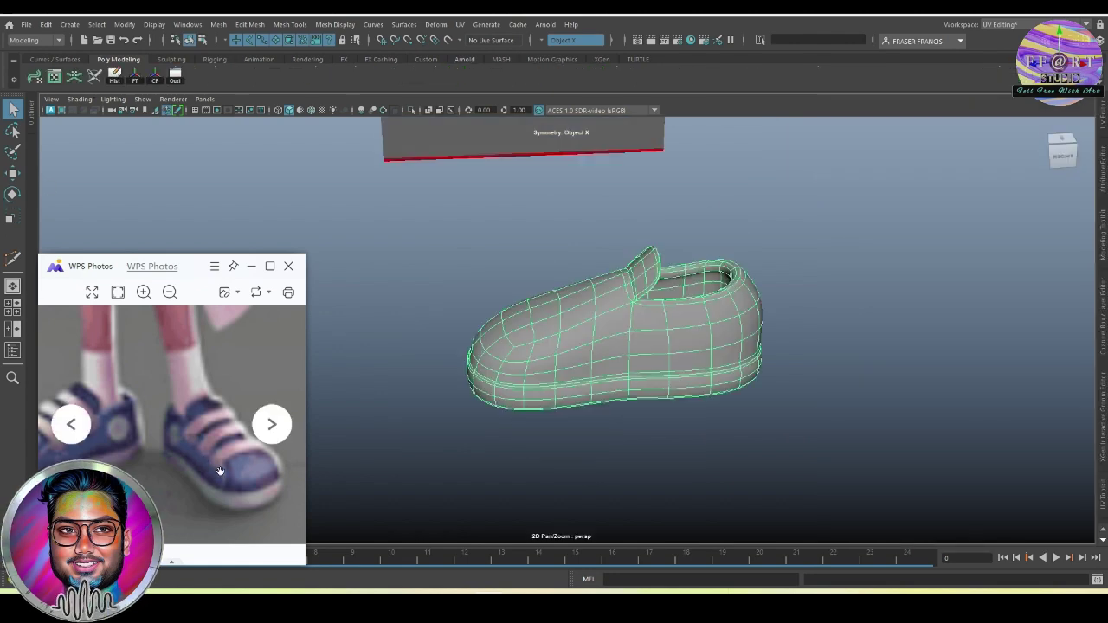
left_click(646, 448)
mouse_move(638, 379)
left_mouse_down("alt")
mouse_move(624, 383)
mouse_move(634, 368)
mouse_move(569, 398)
left_mouse_up("alt")
left_click(615, 361)
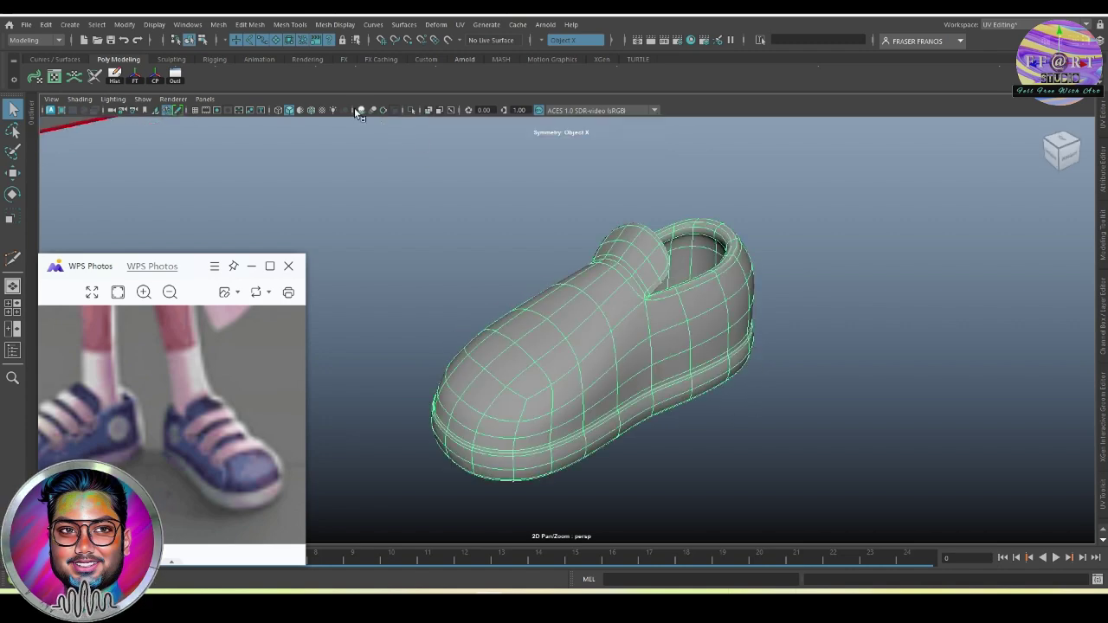
left_click(564, 209)
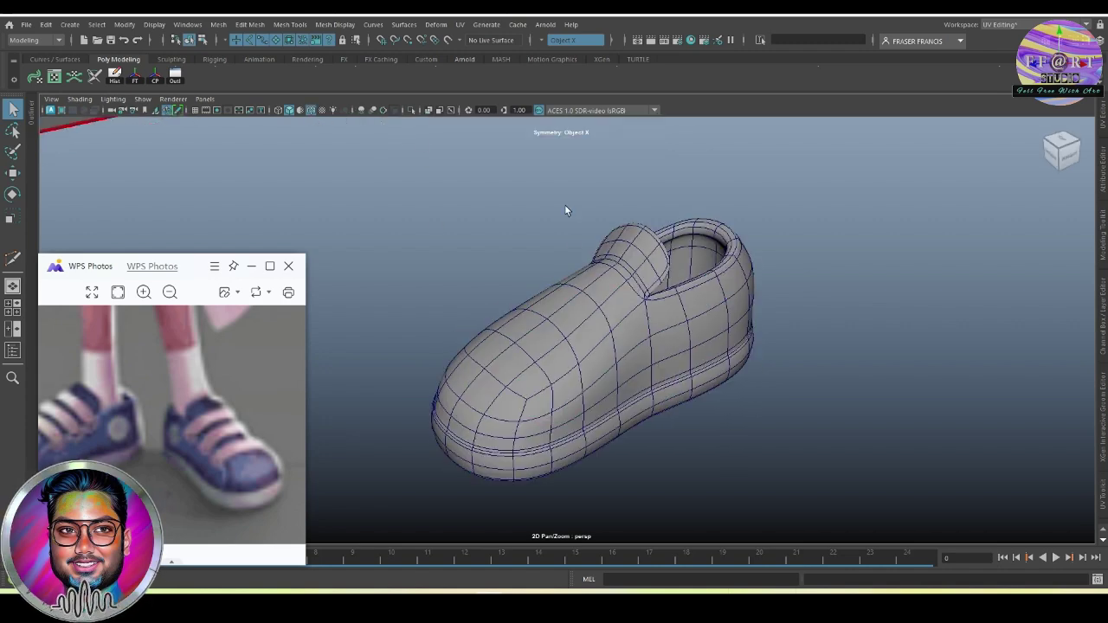
left_click_drag(874, 377, 736, 374, "alt")
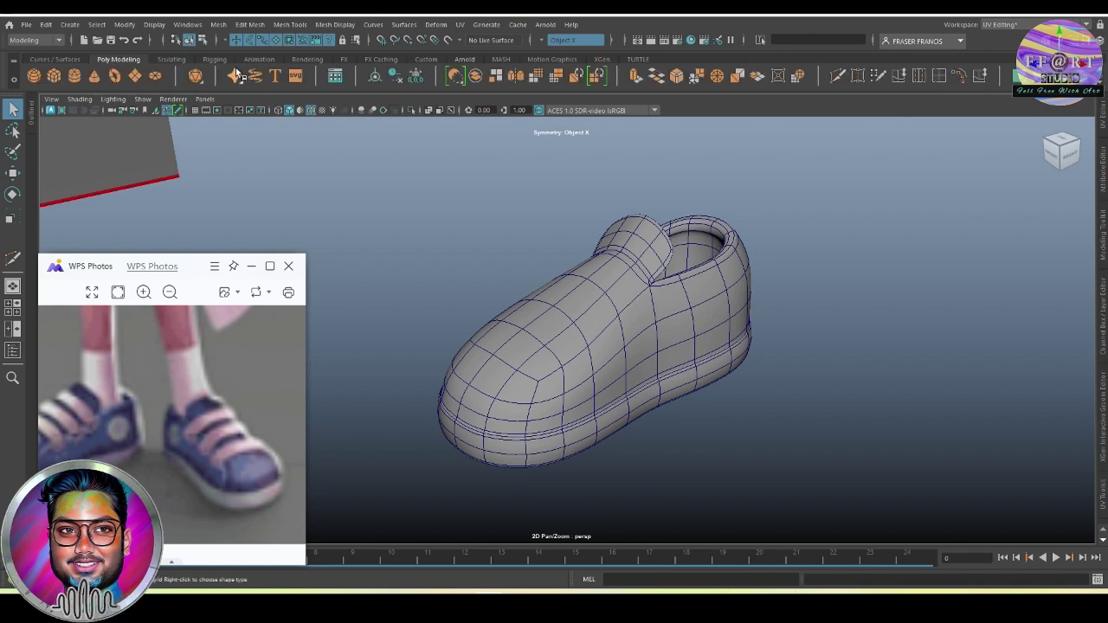
Select the shoe mesh pCube3 and make it the live surface.
left_click(121, 80)
left_click_drag(147, 174, 196, 443, "alt")
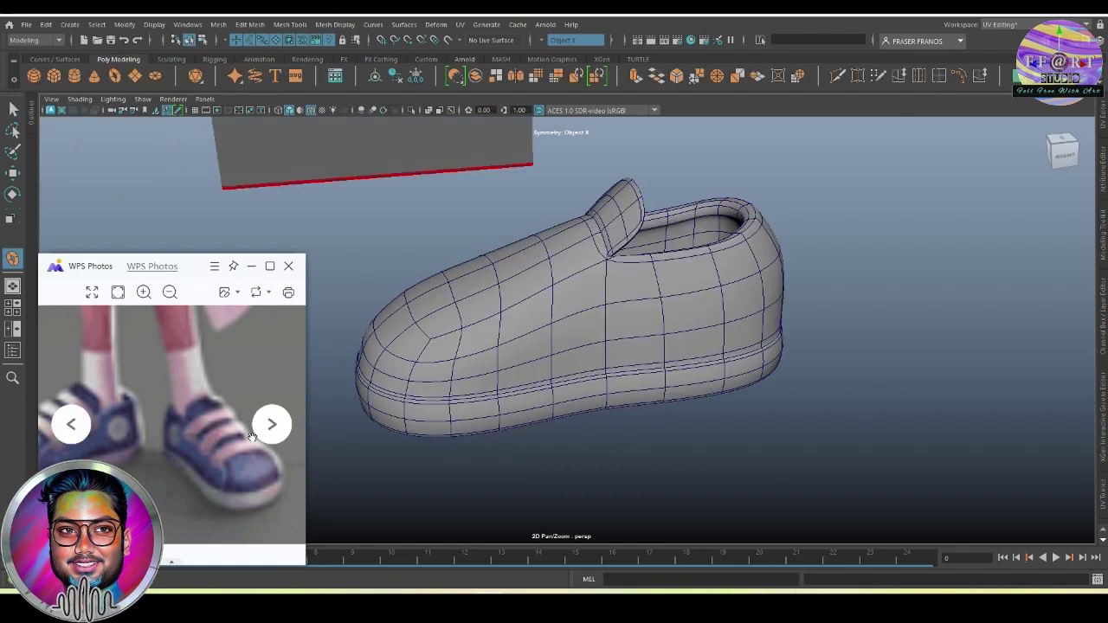
mouse_move(196, 444)
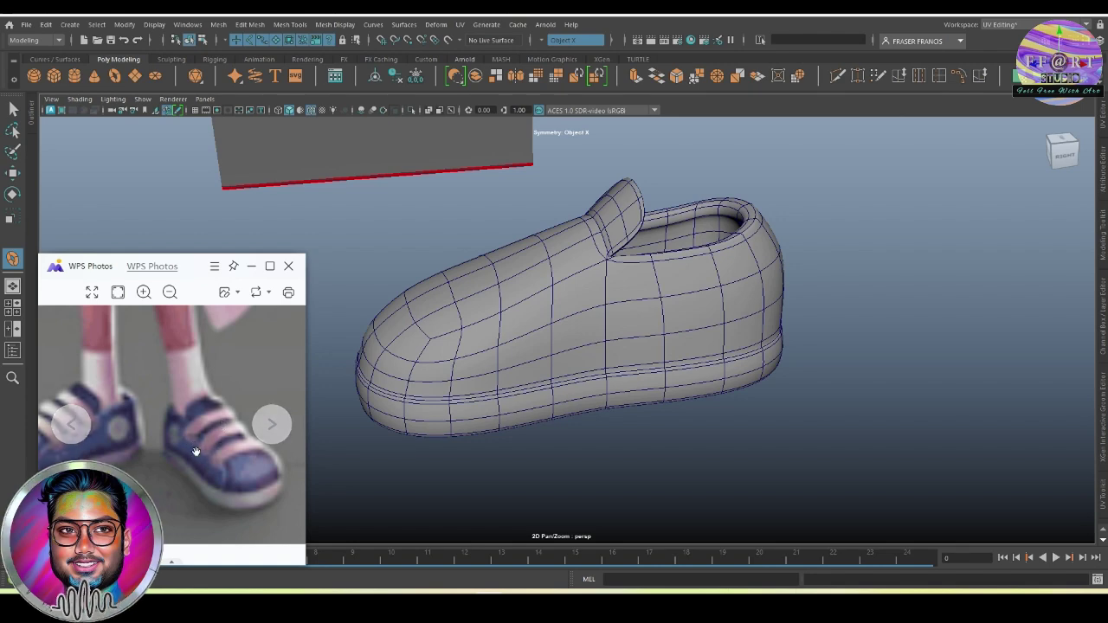
mouse_move(527, 383)
left_mouse_down("alt")
mouse_move(521, 347)
mouse_move(653, 351)
left_mouse_up("alt")
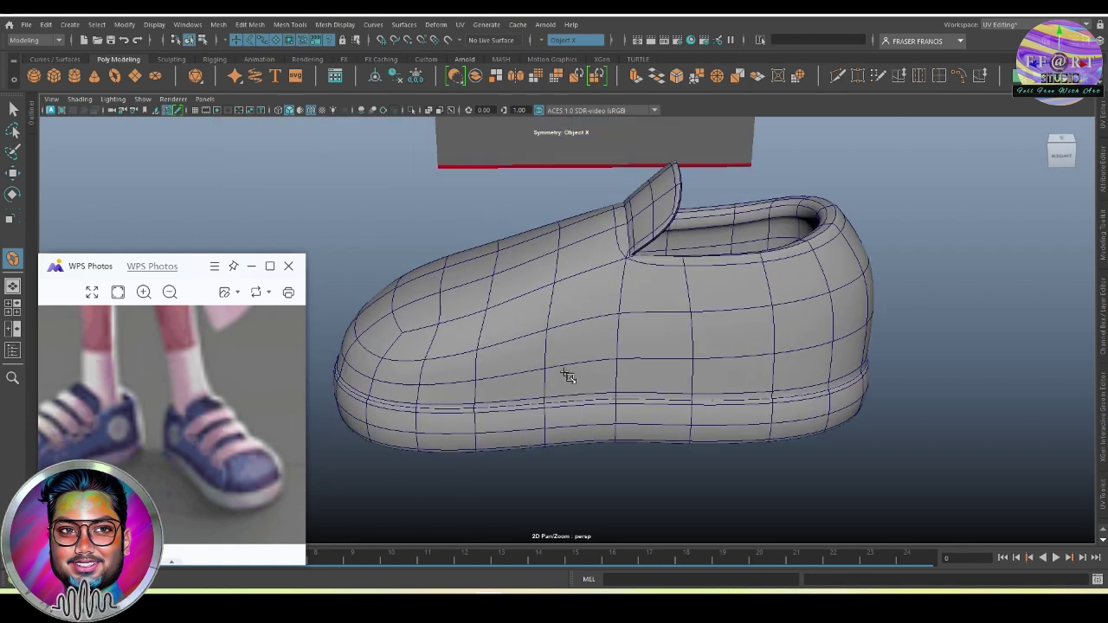
left_click(652, 350)
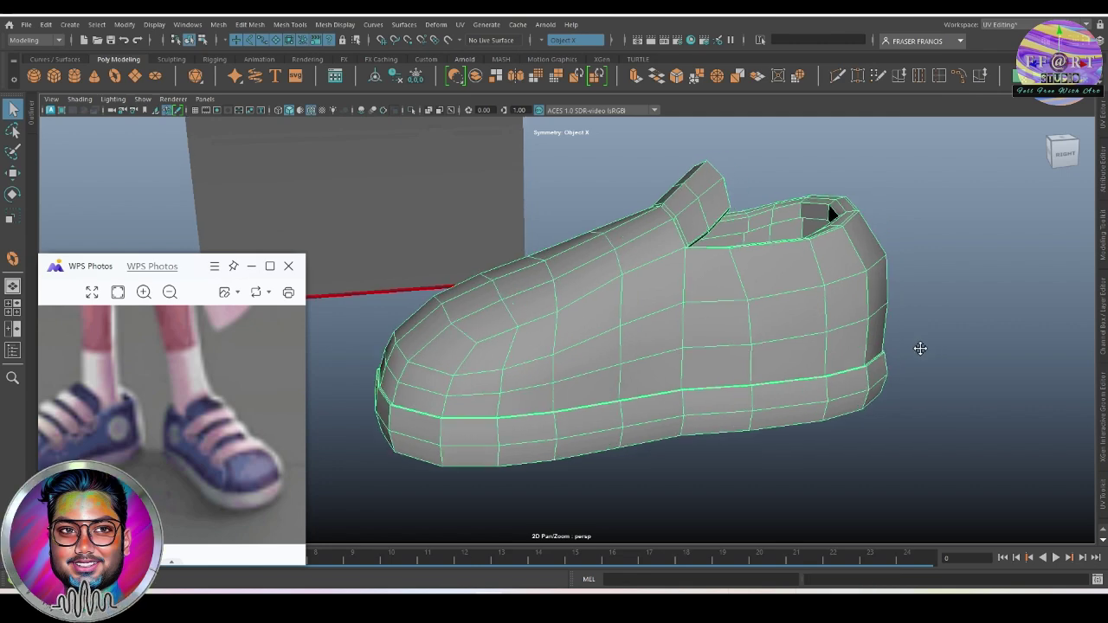
left_click_drag(733, 346, 916, 349, "alt")
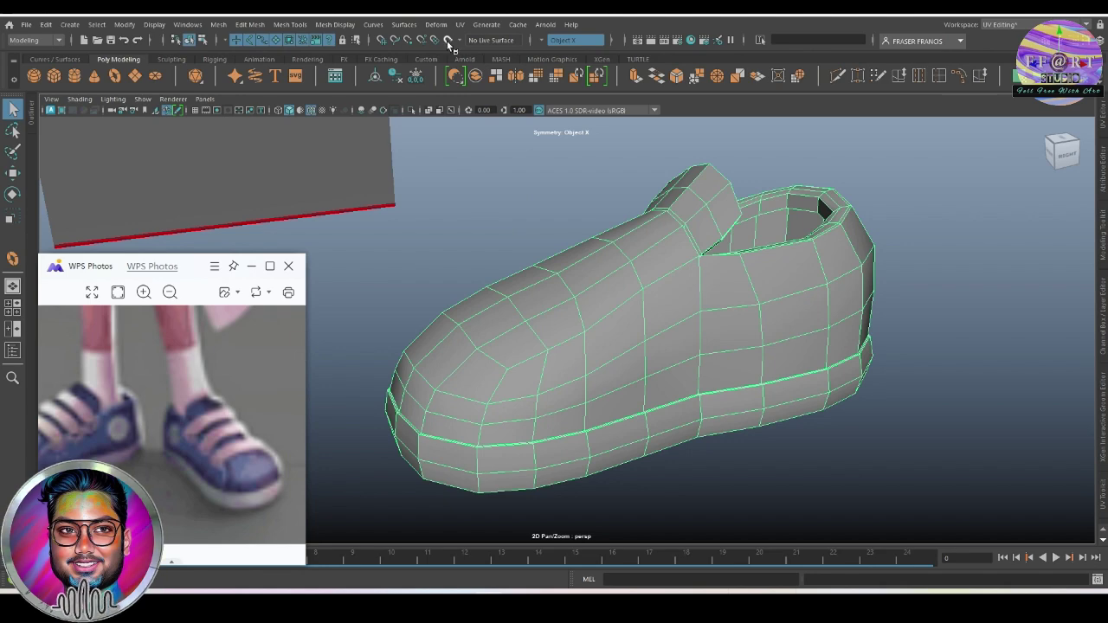
left_click(449, 44)
left_click_drag(781, 399, 768, 407, "alt")
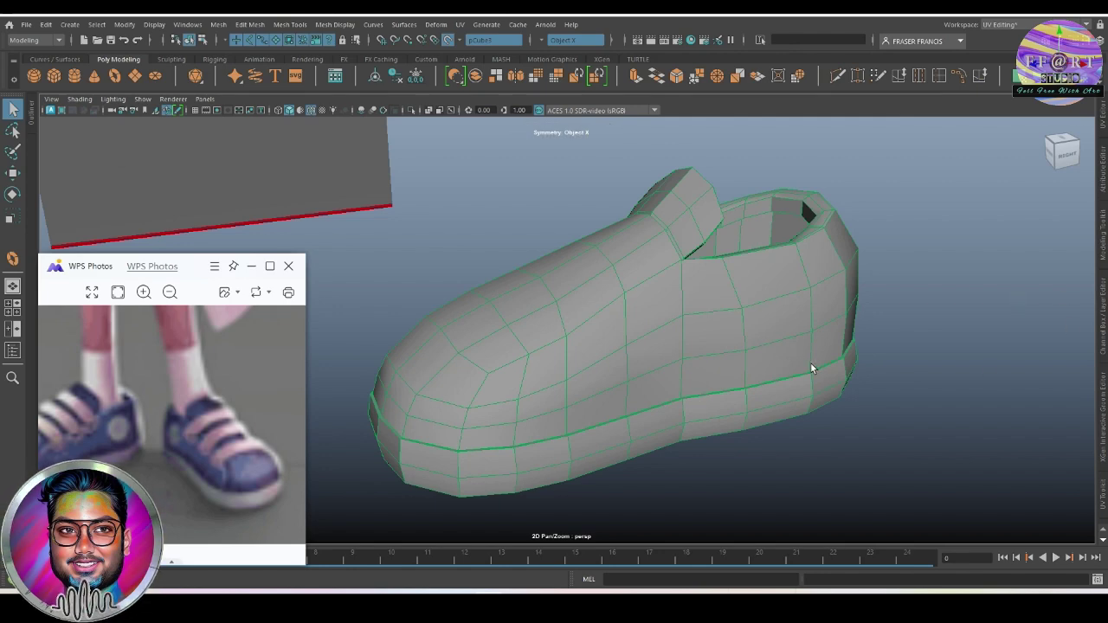
Draw a torus ring onto the side of the live shoe surface.
left_click(115, 76)
left_click_drag(724, 358, 687, 338, "alt")
mouse_move(600, 309)
left_mouse_down("alt")
mouse_move(609, 288)
mouse_move(651, 317)
left_mouse_up("alt")
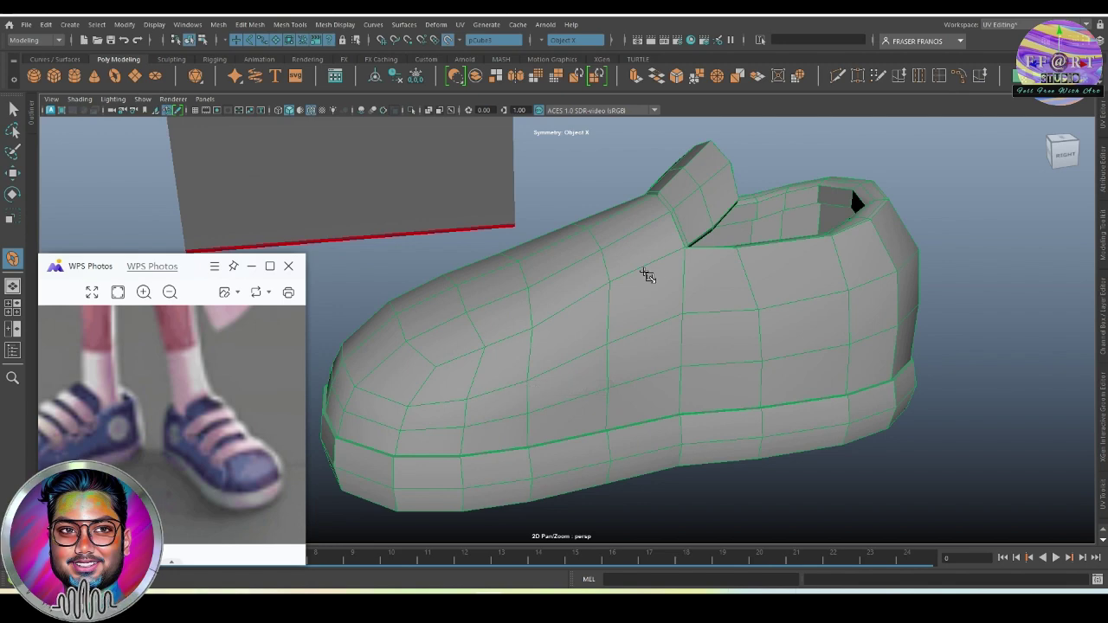
mouse_move(645, 274)
left_mouse_down()
mouse_move(653, 291)
mouse_move(648, 279)
mouse_move(854, 365)
left_mouse_up()
key("q")
Set the torus Subdivisions Axis and Subdivisions Height to 8.
scroll(853, 366, "up", 2)
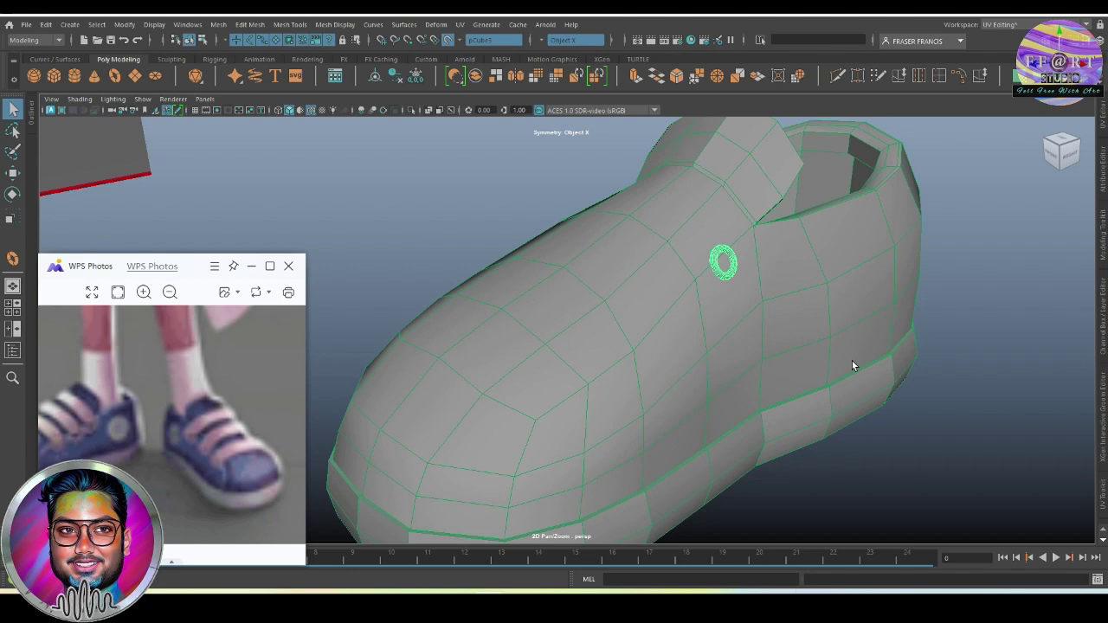
left_click_drag(993, 343, 746, 312, "alt")
key("ctrl+a")
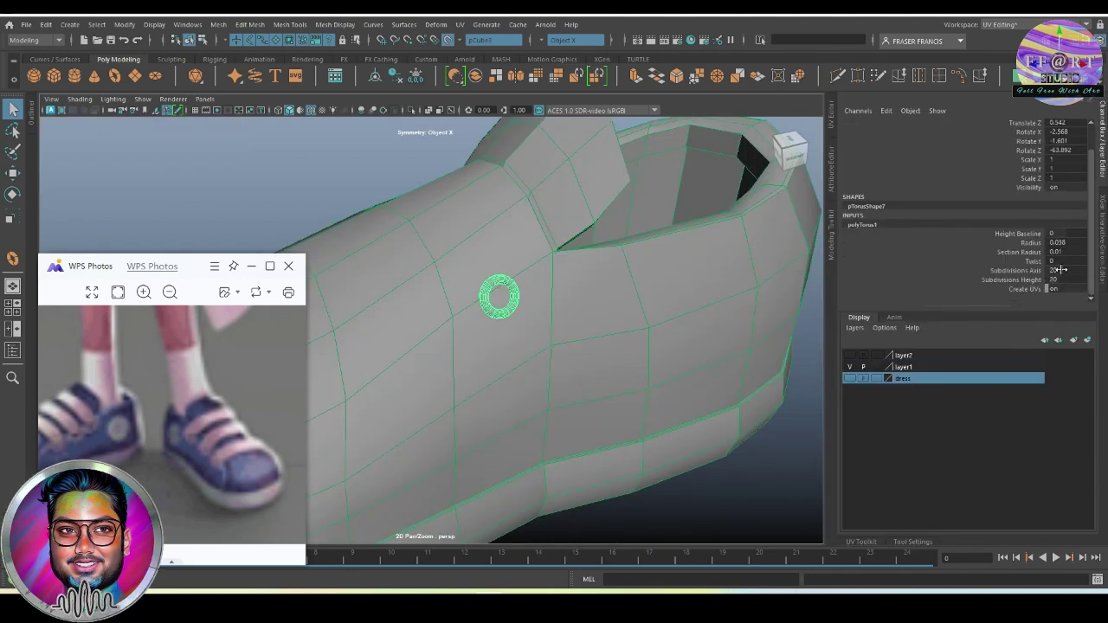
left_click(1060, 271)
key("Tab")
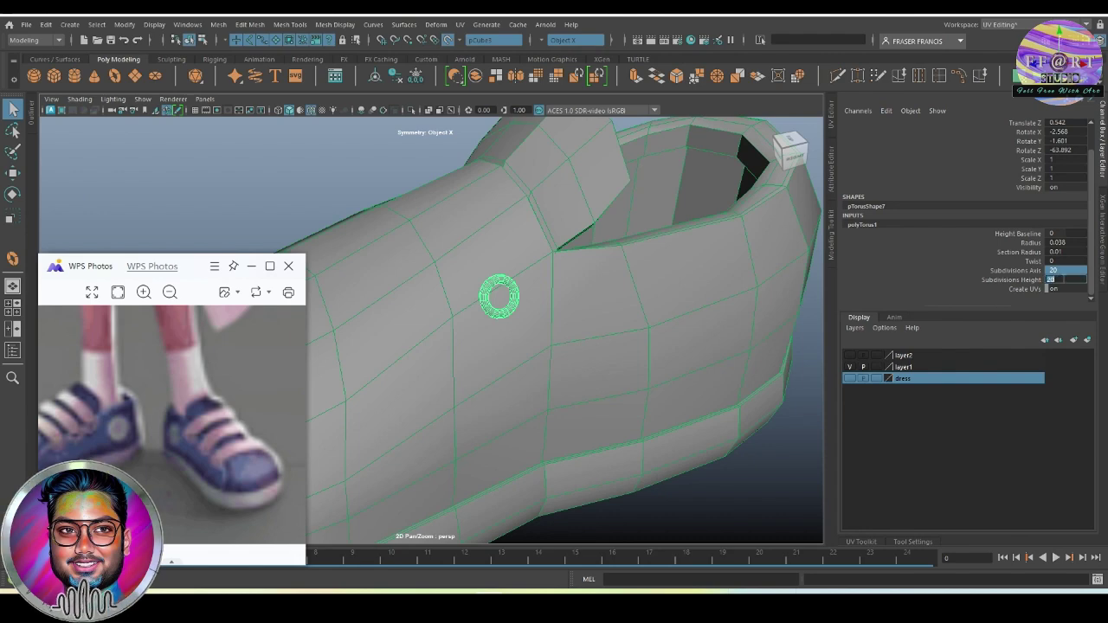
type("8")
key("Return")
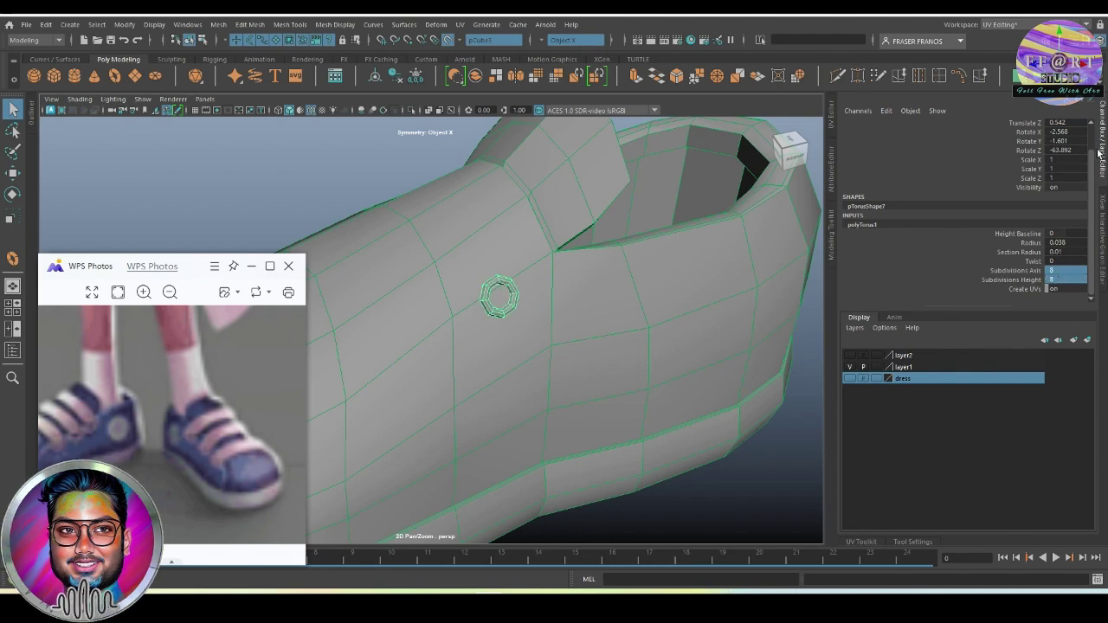
left_click(1101, 153)
mouse_move(786, 350)
left_mouse_down("alt")
mouse_move(711, 374)
mouse_move(821, 391)
mouse_move(736, 378)
left_mouse_up("alt")
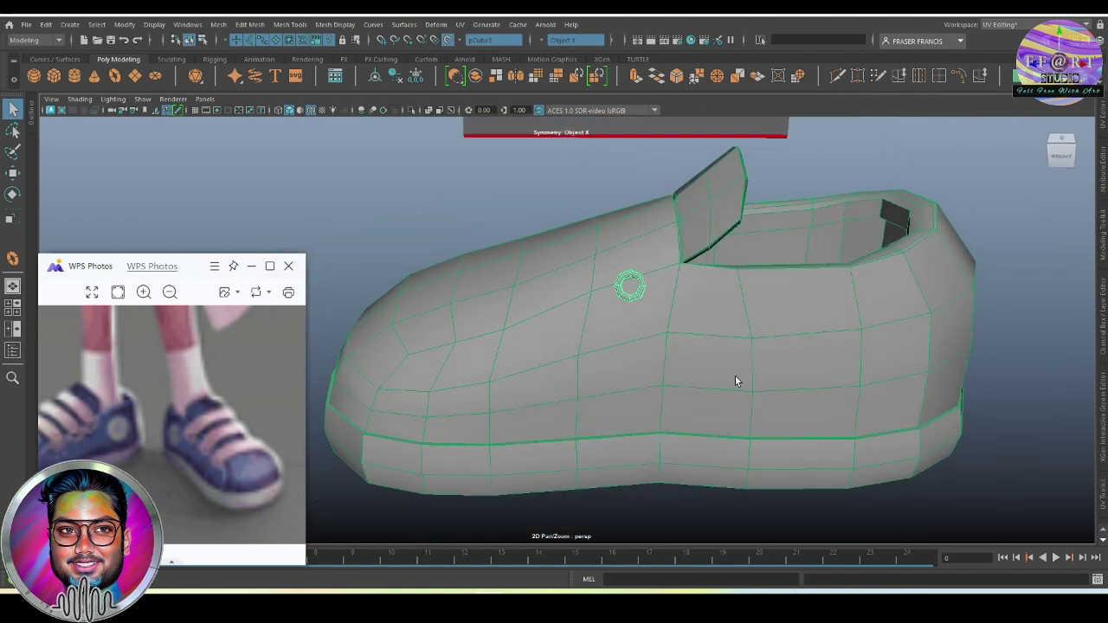
Move the torus ring lower and slide it along the shoe's side.
key("e")
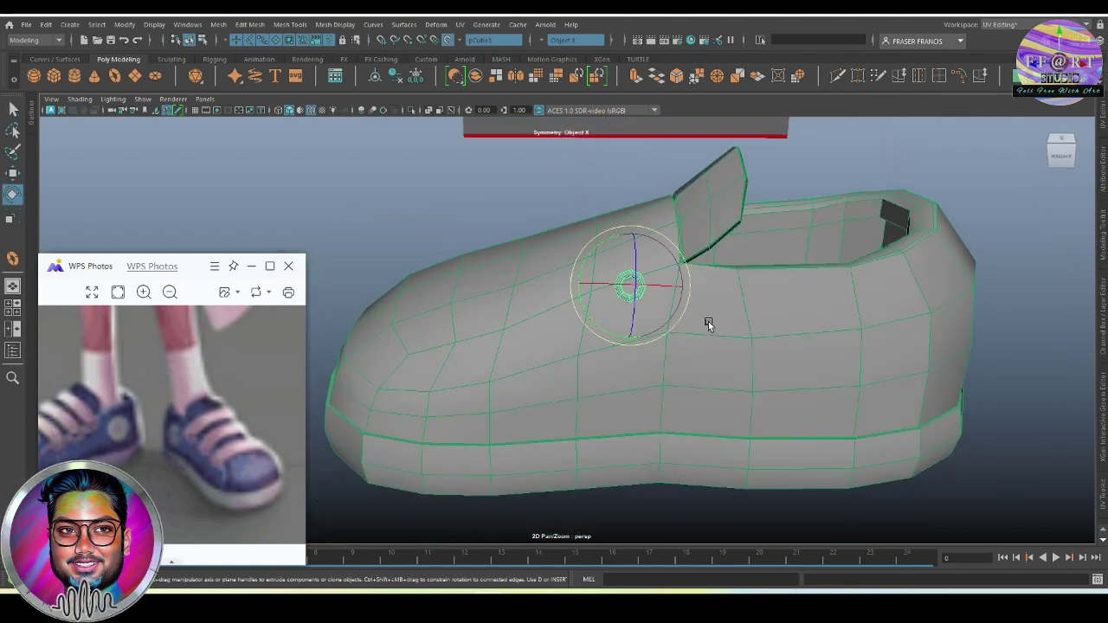
key("w")
key("r")
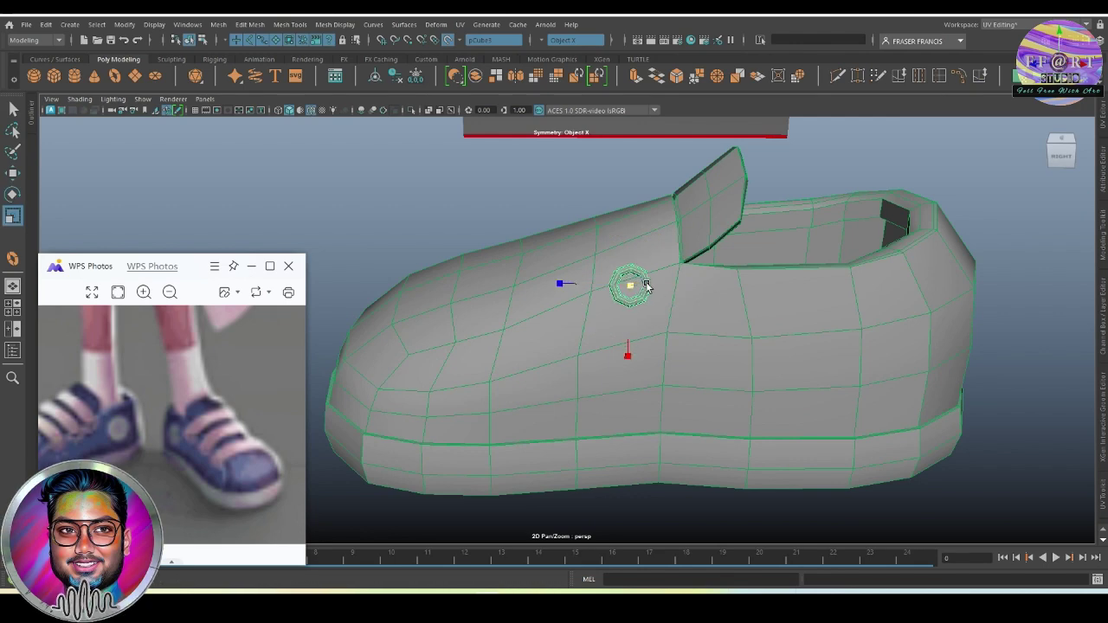
key("w")
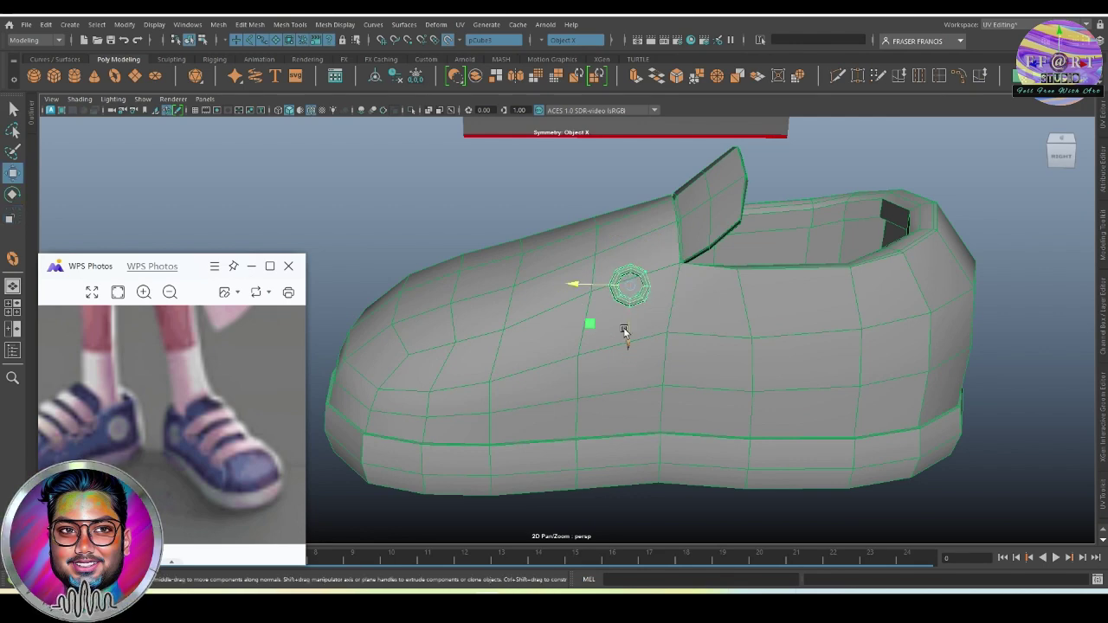
left_click_drag(627, 343, 631, 359)
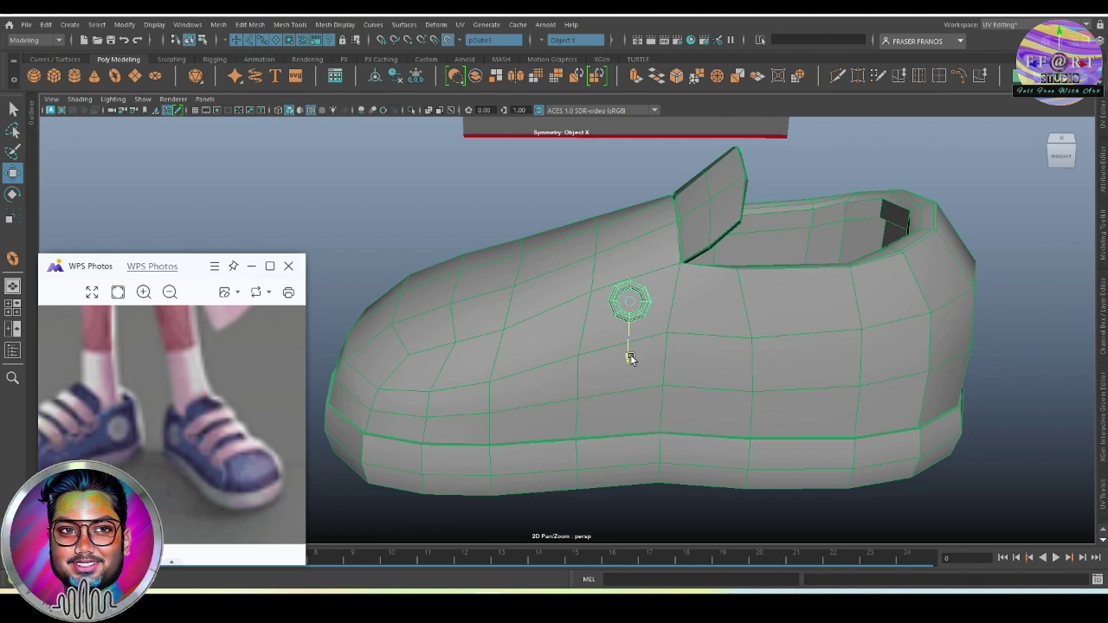
left_click_drag(631, 359, 609, 199, "alt")
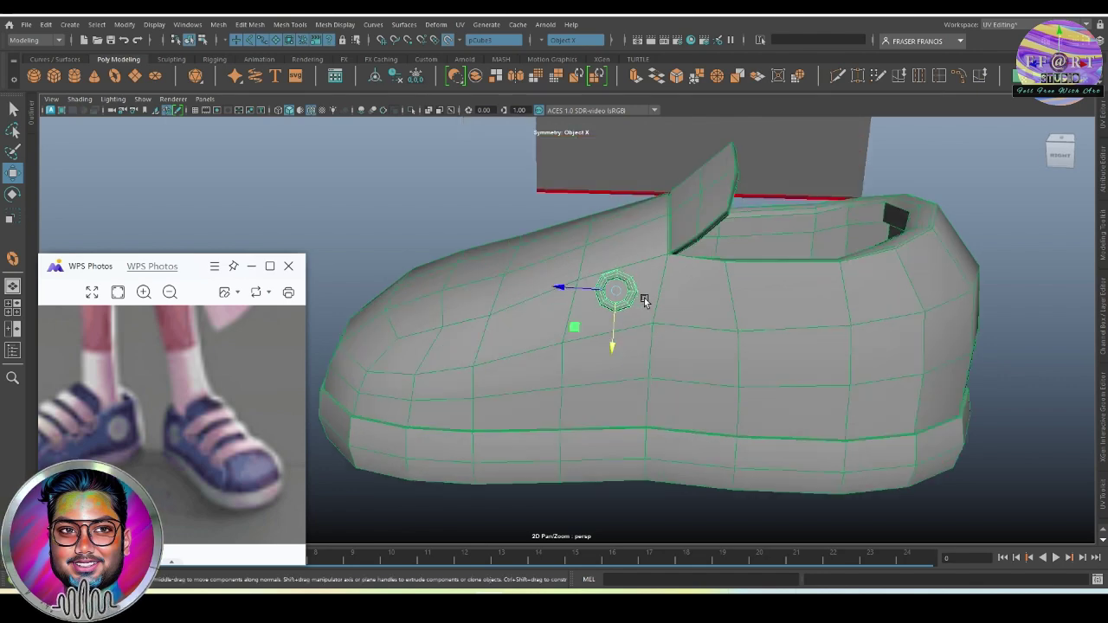
middle_click_drag(554, 301, 577, 285)
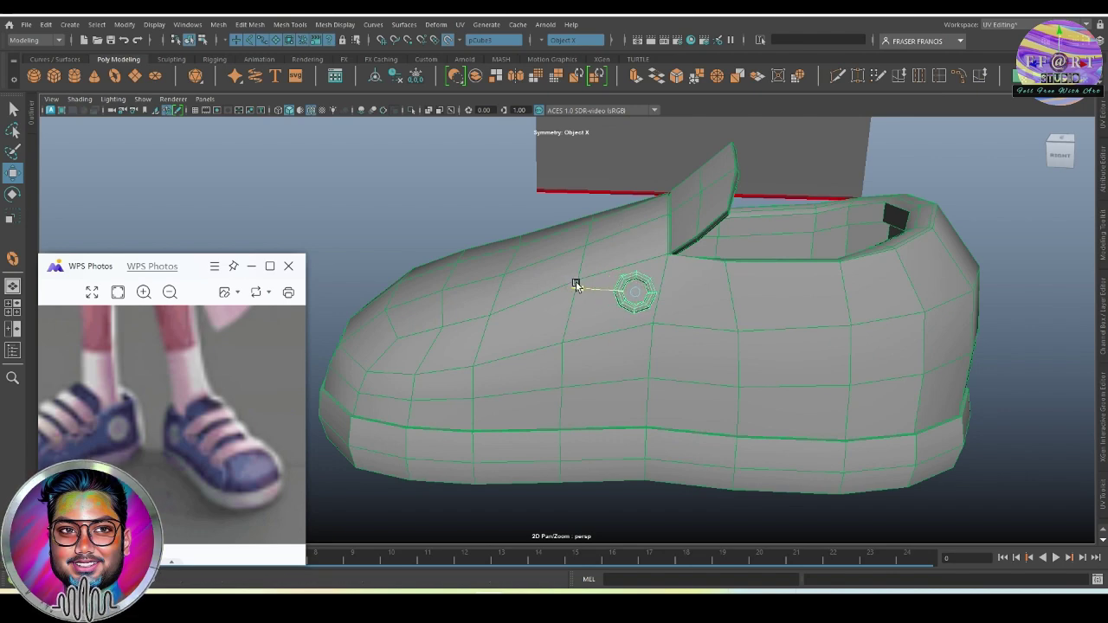
mouse_move(631, 346)
left_mouse_down("alt")
mouse_move(710, 286)
mouse_move(727, 307)
mouse_move(753, 298)
mouse_move(753, 351)
mouse_move(762, 353)
mouse_move(690, 315)
mouse_move(566, 287)
mouse_move(673, 302)
mouse_move(675, 317)
mouse_move(716, 323)
mouse_move(692, 308)
mouse_move(684, 320)
mouse_move(638, 312)
left_mouse_up("alt")
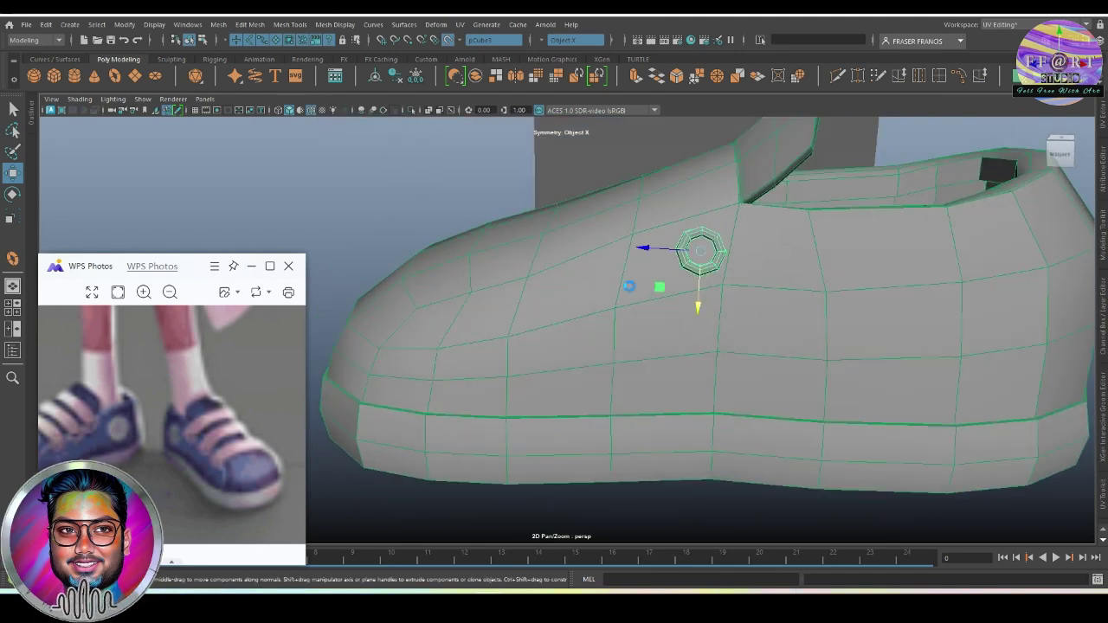
Duplicate the ring twice, placing the copies further toward the toe.
mouse_move(656, 248)
left_mouse_down("shift")
mouse_move(581, 245)
mouse_move(635, 286)
mouse_move(721, 285)
mouse_move(727, 306)
mouse_move(675, 331)
mouse_move(702, 339)
mouse_move(702, 329)
left_mouse_up("shift")
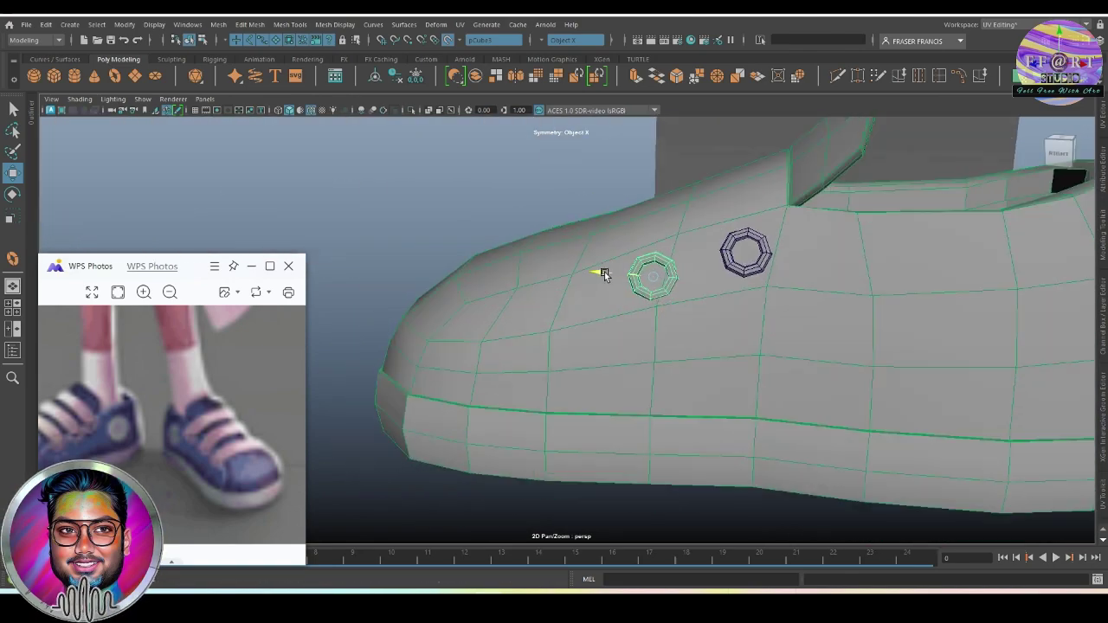
left_click_drag(605, 274, 593, 275)
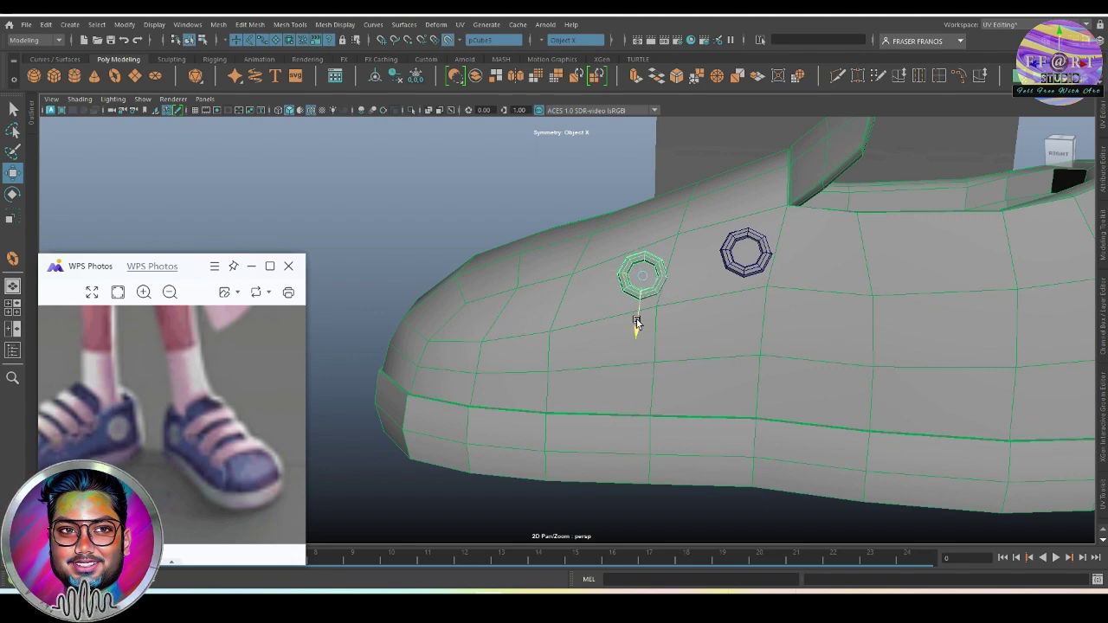
left_click_drag(636, 322, 703, 360, "alt")
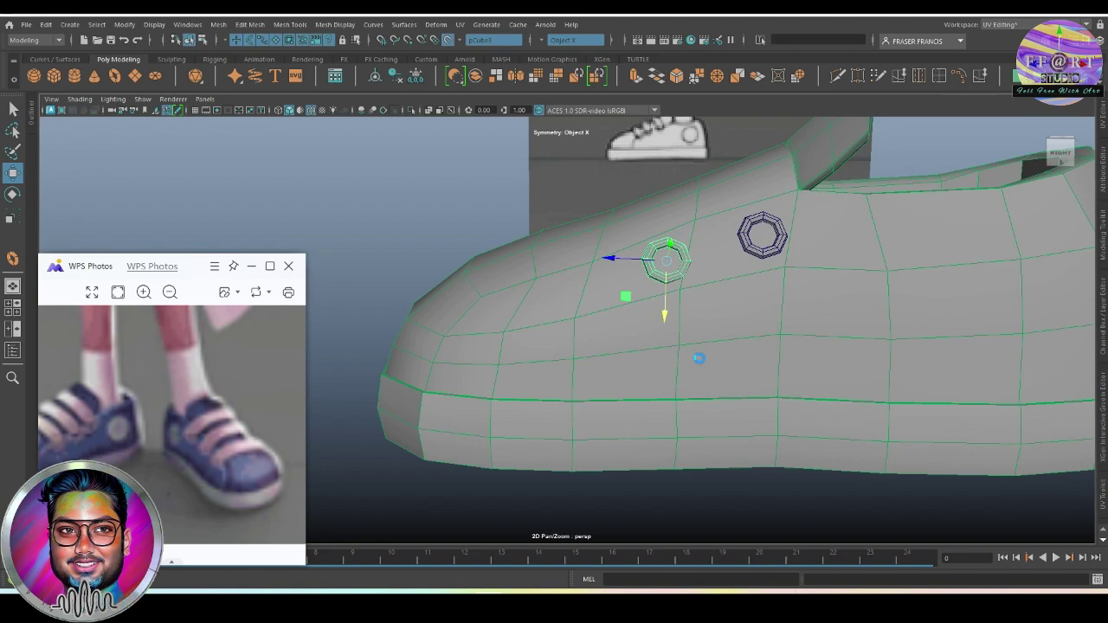
key("shift+d")
mouse_move(670, 324)
left_mouse_down("alt")
mouse_move(808, 342)
mouse_move(831, 372)
mouse_move(774, 379)
mouse_move(744, 315)
left_mouse_up("alt")
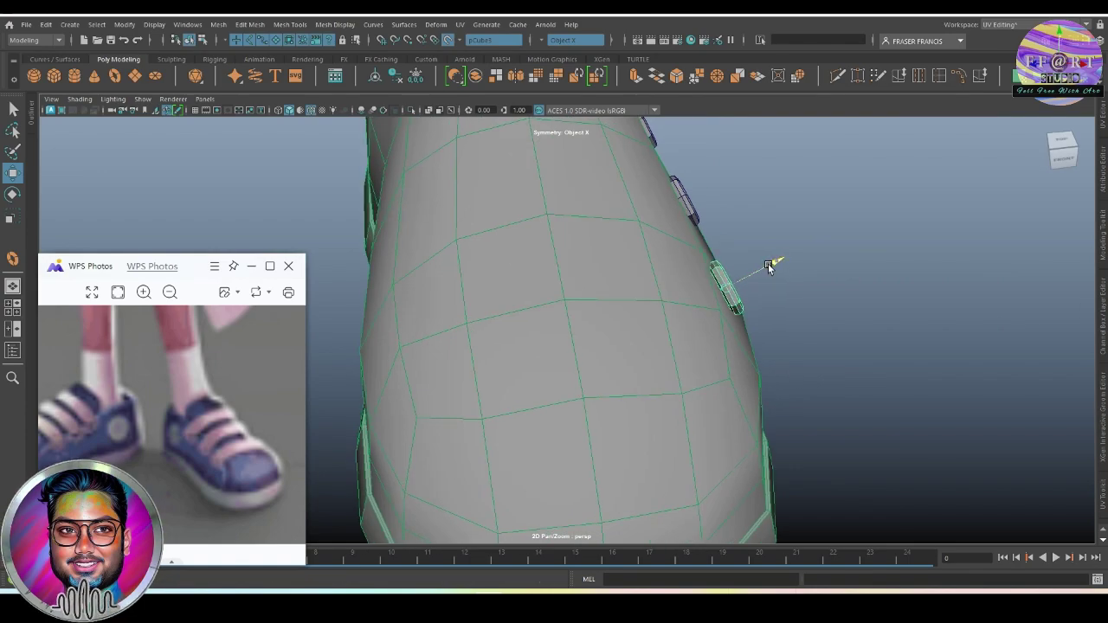
mouse_move(769, 266)
left_mouse_down("alt")
mouse_move(723, 394)
mouse_move(547, 339)
mouse_move(579, 344)
mouse_move(542, 374)
mouse_move(667, 371)
mouse_move(724, 287)
mouse_move(693, 295)
mouse_move(703, 299)
left_mouse_up("alt")
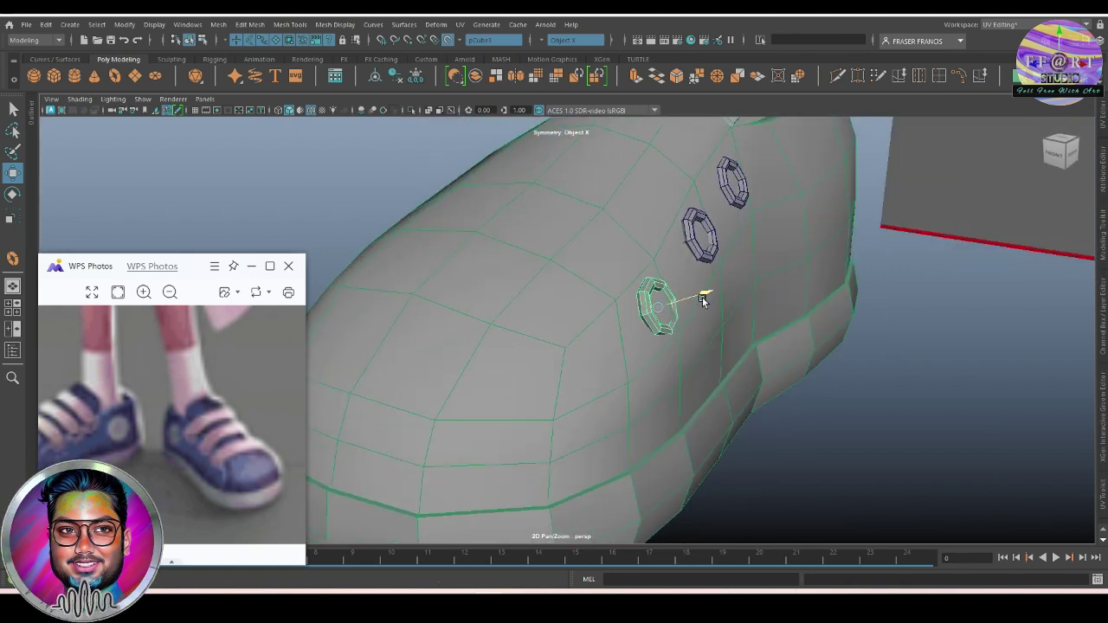
left_click_drag(703, 300, 581, 339, "alt")
Rotate the front ring so it tilts to follow the shoe surface.
key("e")
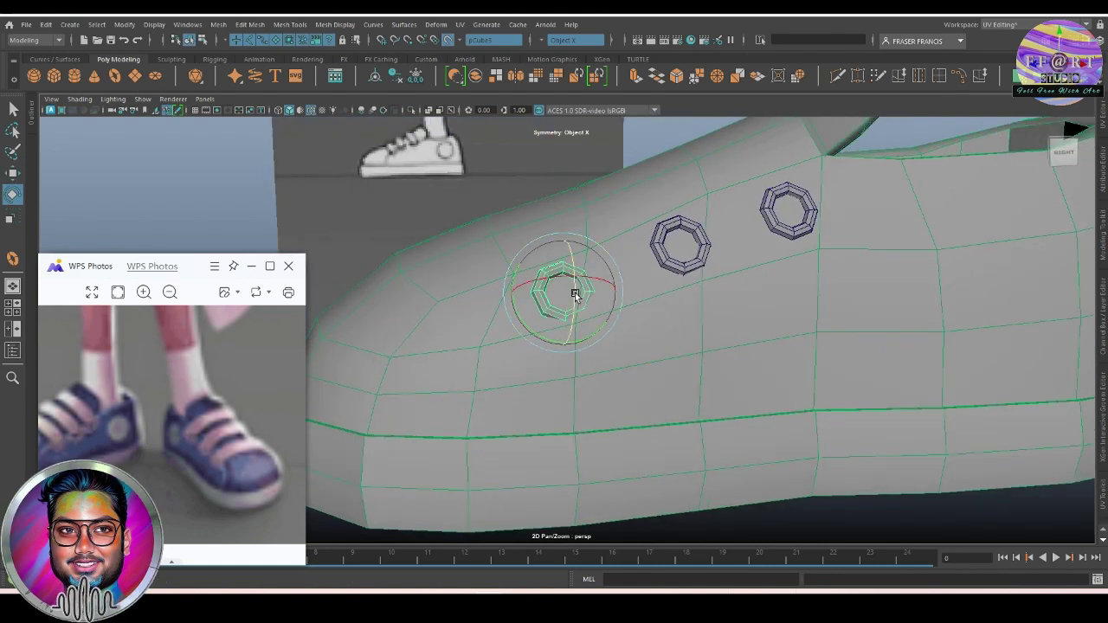
mouse_move(576, 295)
left_mouse_down()
mouse_move(606, 274)
mouse_move(571, 290)
left_mouse_up()
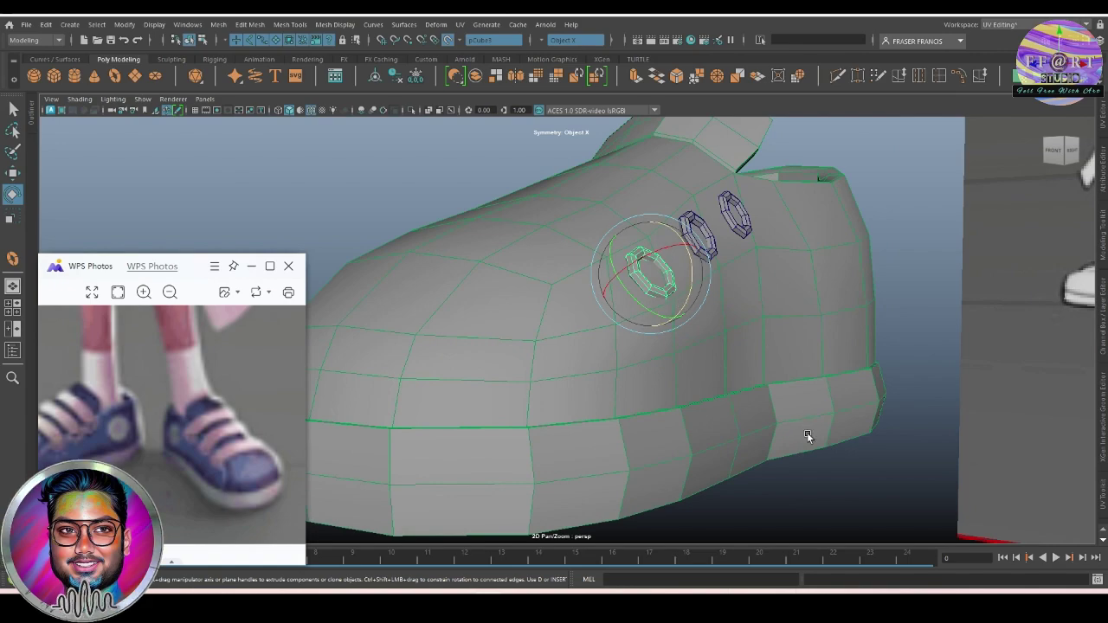
left_click(838, 457)
left_click_drag(839, 456, 843, 401, "alt")
left_click(695, 245)
mouse_move(695, 245)
left_mouse_down("alt")
mouse_move(688, 285)
mouse_move(652, 257)
mouse_move(638, 285)
mouse_move(519, 300)
left_mouse_up("alt")
left_click(759, 462)
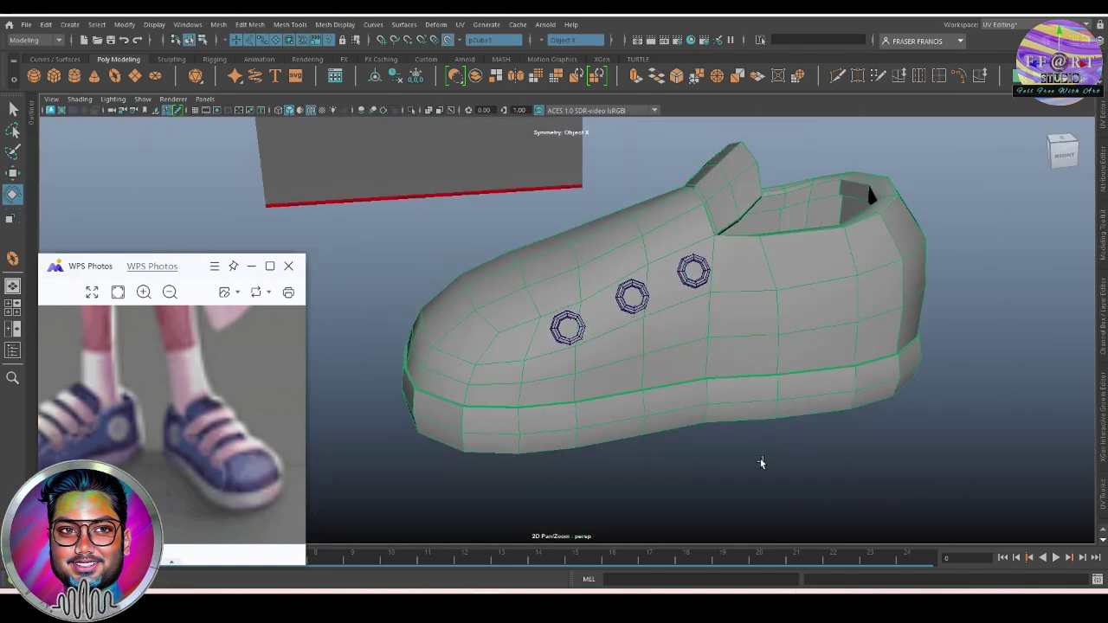
mouse_move(760, 463)
left_mouse_down("alt")
mouse_move(715, 458)
mouse_move(848, 482)
mouse_move(828, 412)
mouse_move(811, 450)
left_mouse_up("alt")
Select all three eyelet rings and group them with Ctrl+G.
key("q")
mouse_move(663, 366)
left_mouse_down("alt")
mouse_move(680, 413)
mouse_move(707, 408)
mouse_move(735, 435)
left_mouse_up("alt")
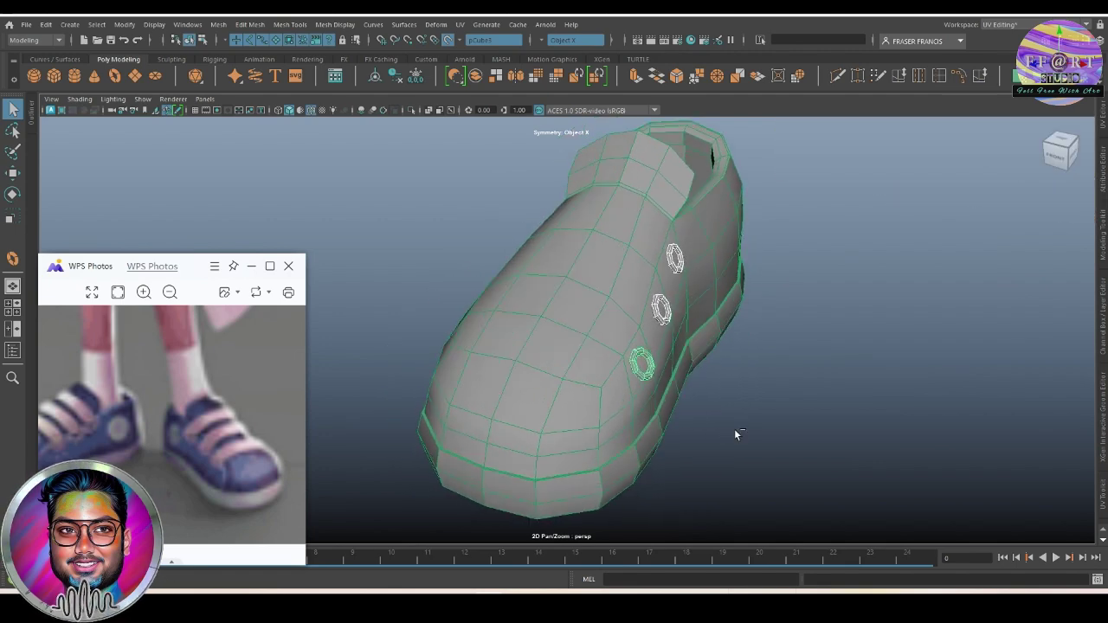
key("ctrl+g")
key("w")
mouse_move(757, 273)
left_mouse_down("alt")
mouse_move(711, 340)
mouse_move(727, 373)
mouse_move(710, 403)
left_mouse_up("alt")
key("space")
Move the eyelet group's pivot to the shoe centre and turn off Make Live.
key("d")
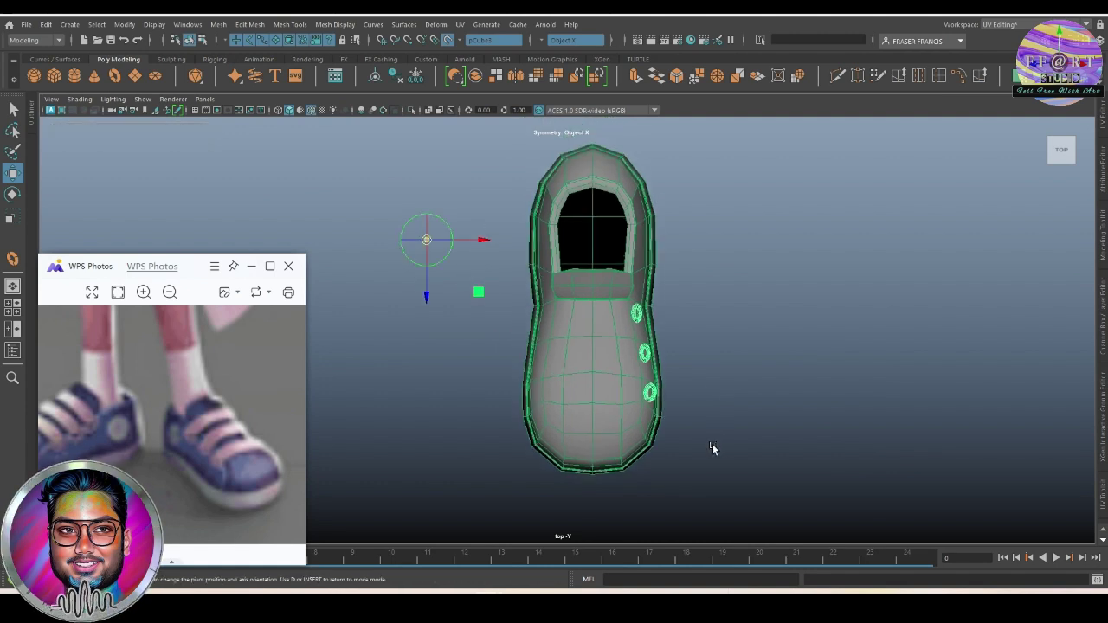
left_click_drag(573, 409, 589, 379)
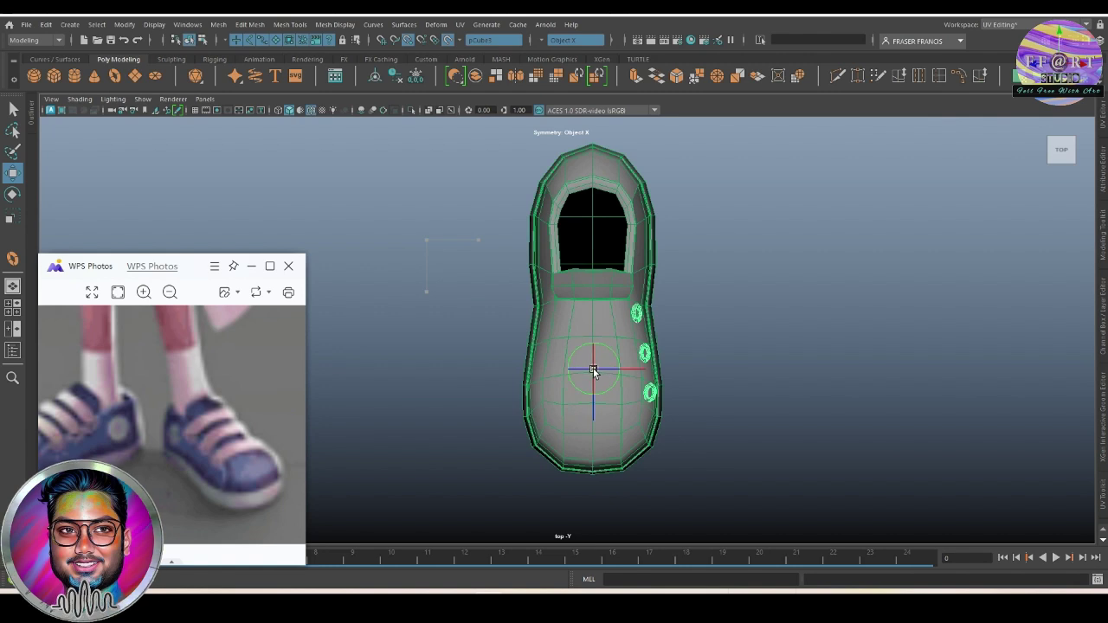
key("d")
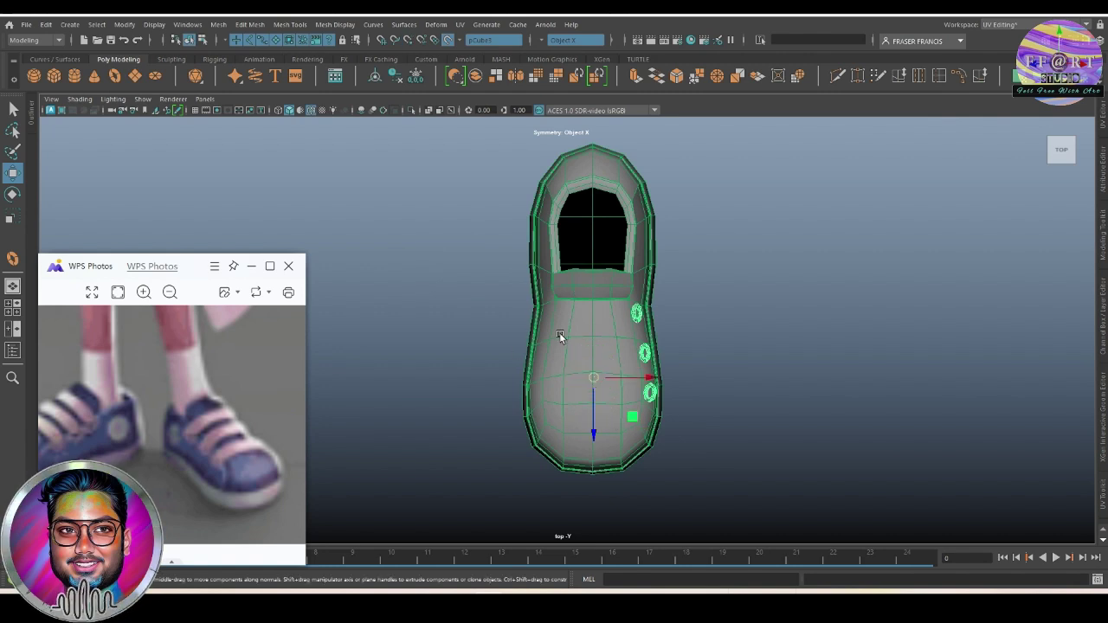
left_click(449, 41)
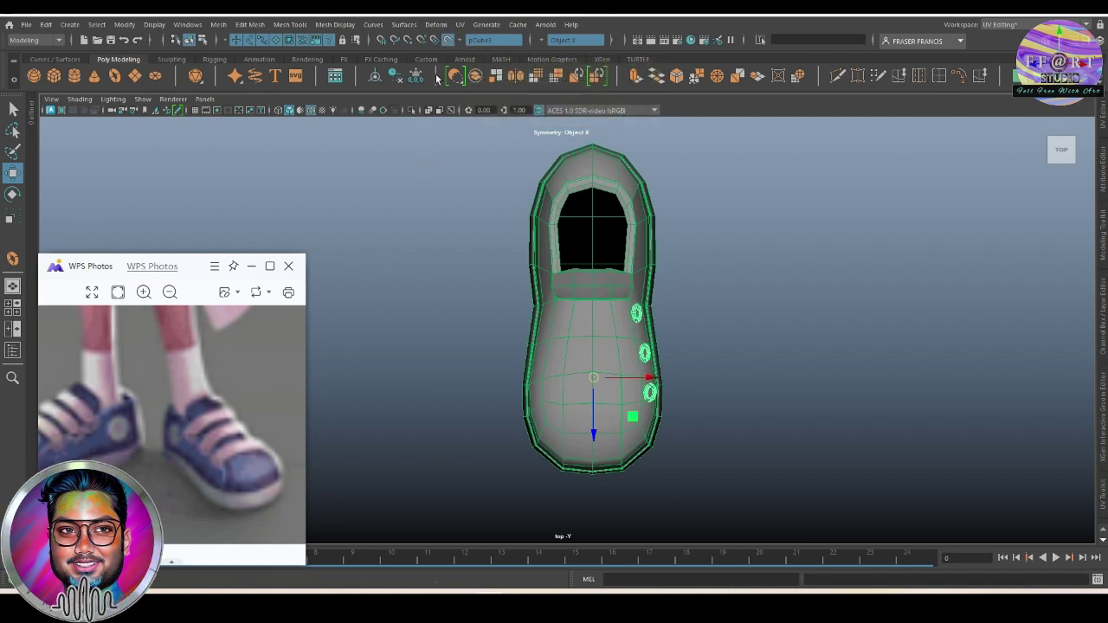
left_click(449, 44)
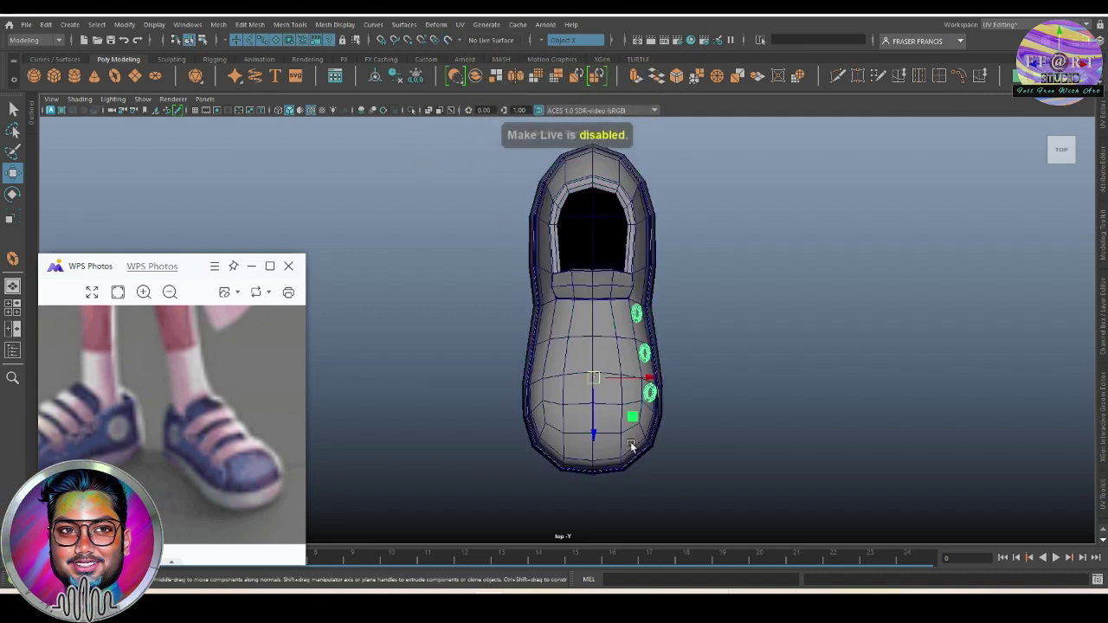
Group the copied eyelet rings together.
left_click_drag(631, 445, 679, 408)
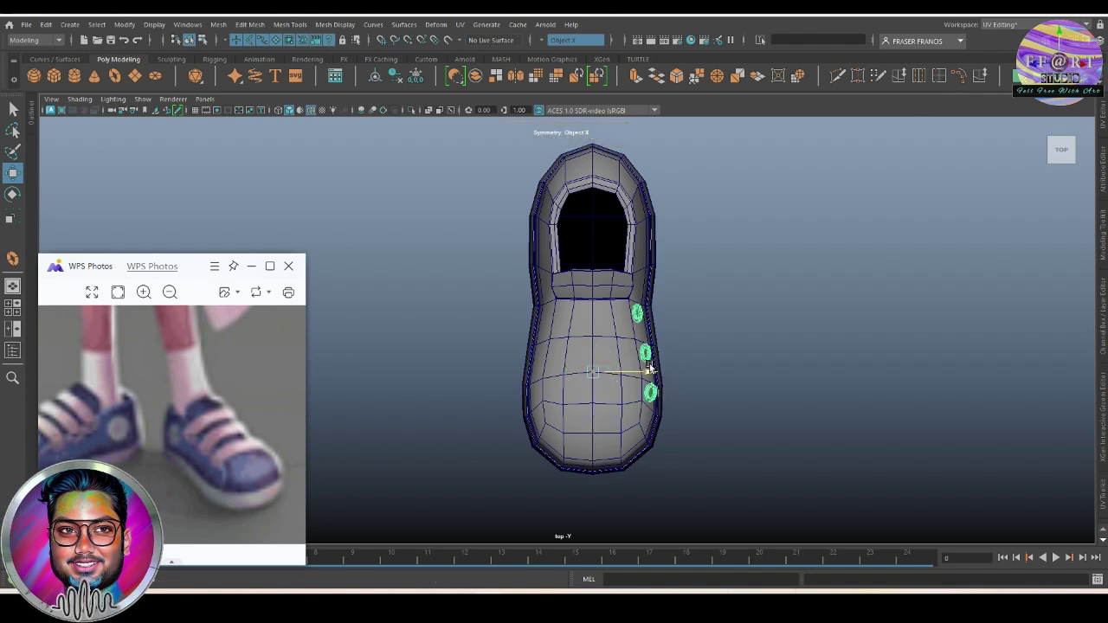
key("ctrl+z")
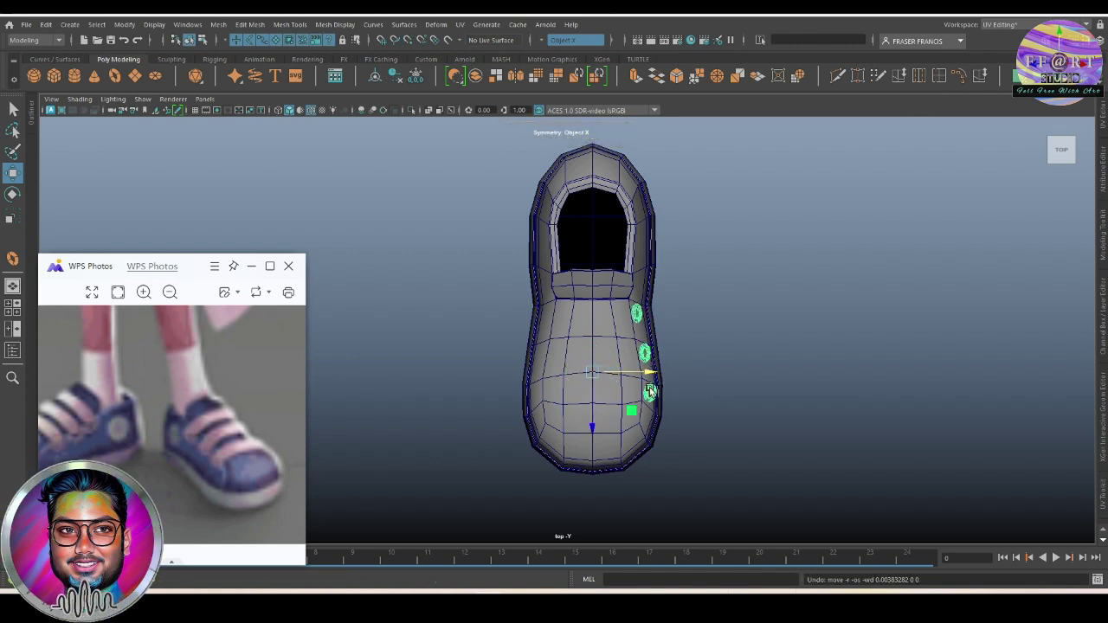
left_click(642, 446)
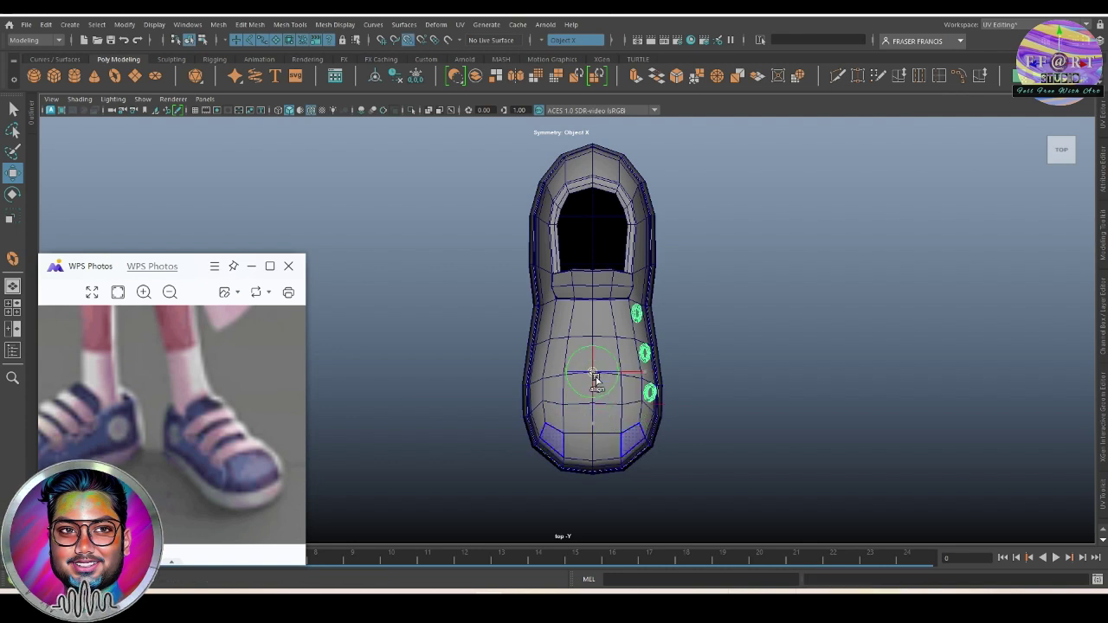
key("w")
key("ctrl+g")
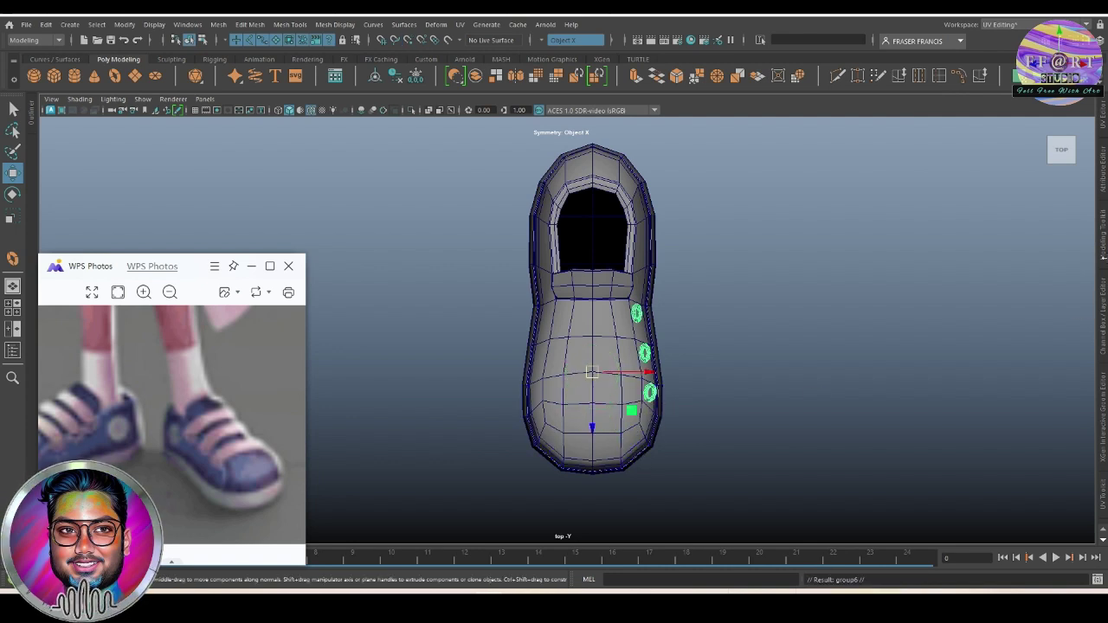
Set the copied group's Scale X to -1 and freeze its transformations.
left_click(1104, 327)
left_click(1056, 188)
type("-1")
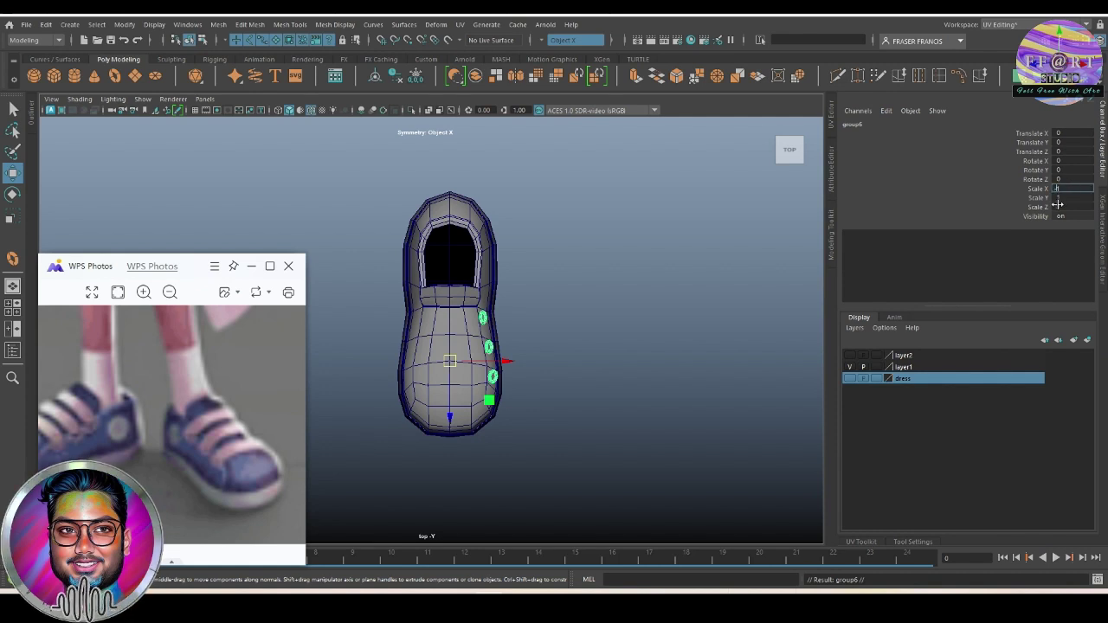
key("Return")
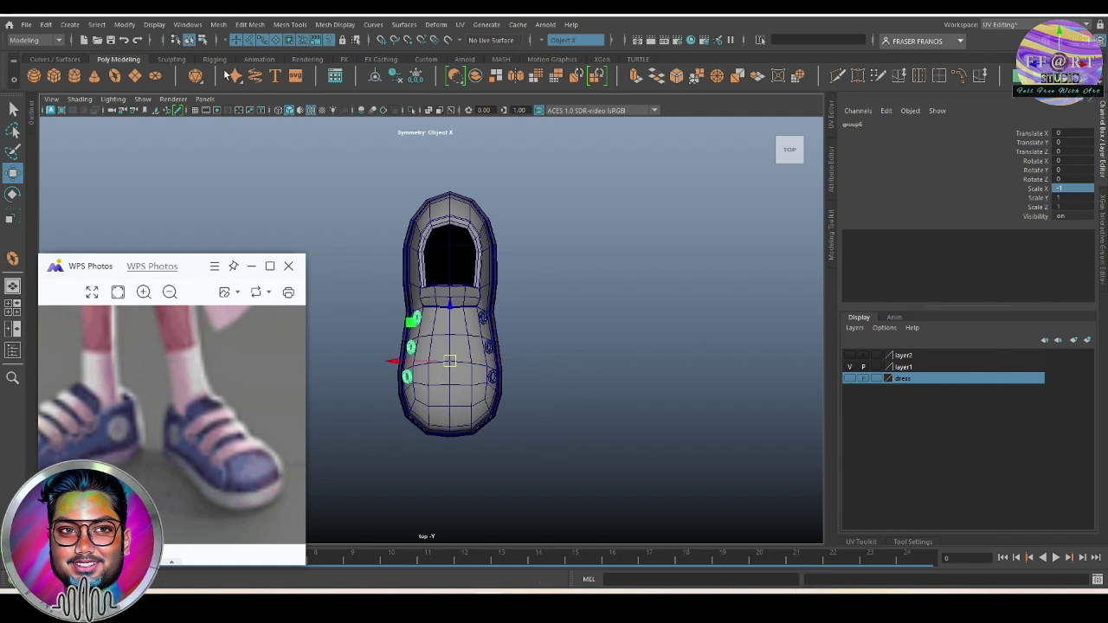
scroll(148, 78, "down", 1)
left_click(134, 80)
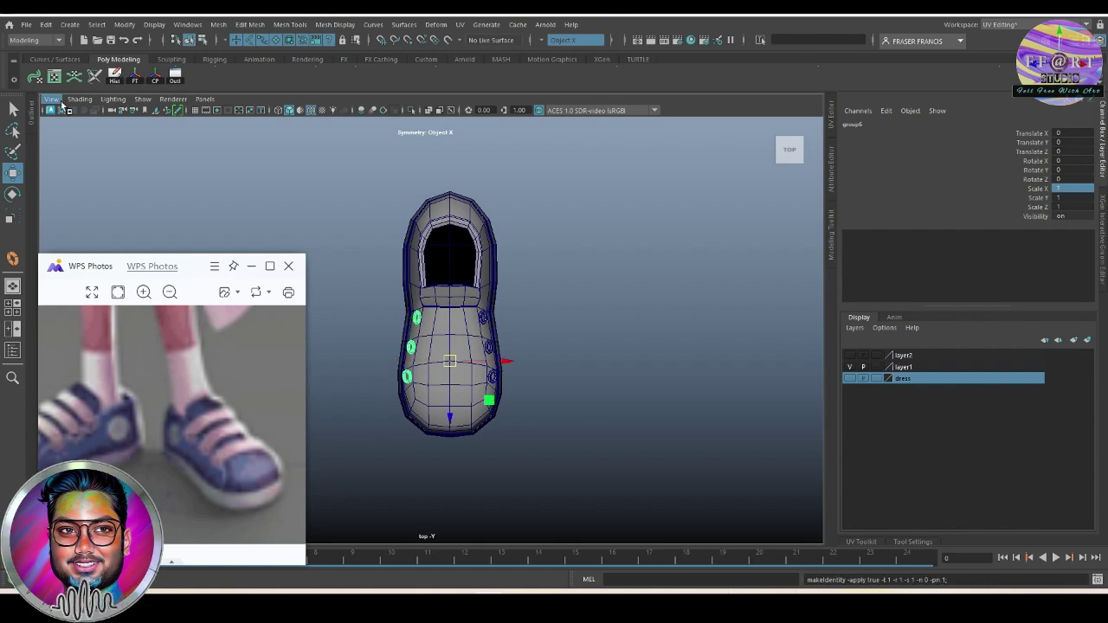
Clear the selection and orbit to a zoomed side-on perspective of the shoe's eyelet rings.
key("q")
left_click(765, 345)
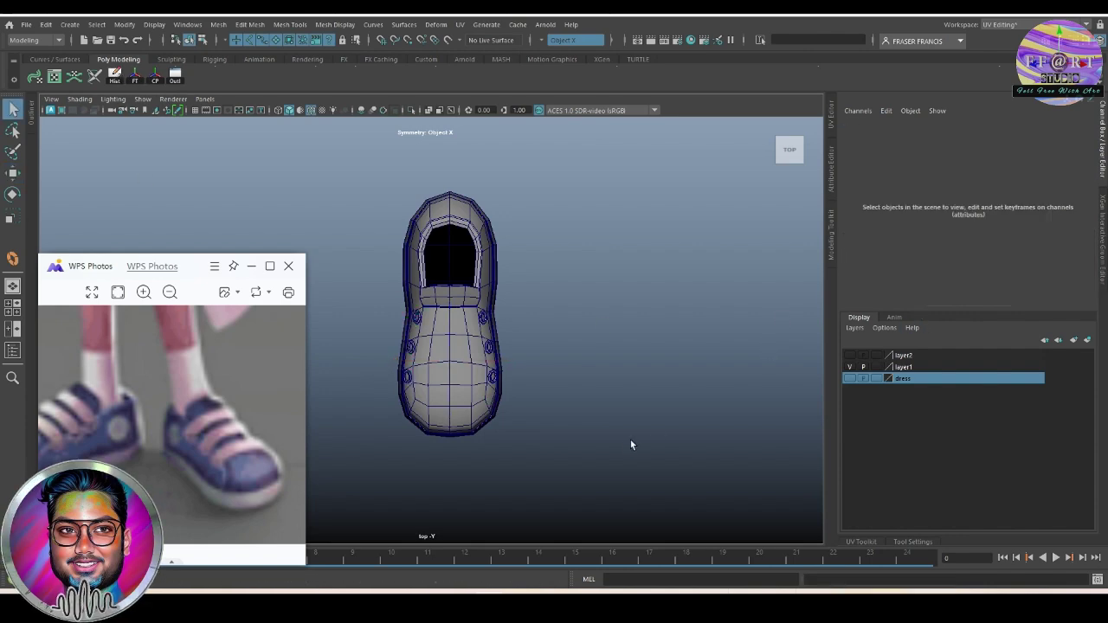
mouse_move(630, 440)
left_mouse_down("alt")
mouse_move(634, 402)
mouse_move(553, 395)
mouse_move(648, 369)
mouse_move(457, 389)
mouse_move(460, 366)
mouse_move(641, 376)
mouse_move(606, 416)
mouse_move(695, 406)
mouse_move(607, 419)
mouse_move(655, 450)
mouse_move(551, 487)
mouse_move(564, 440)
left_mouse_up("alt")
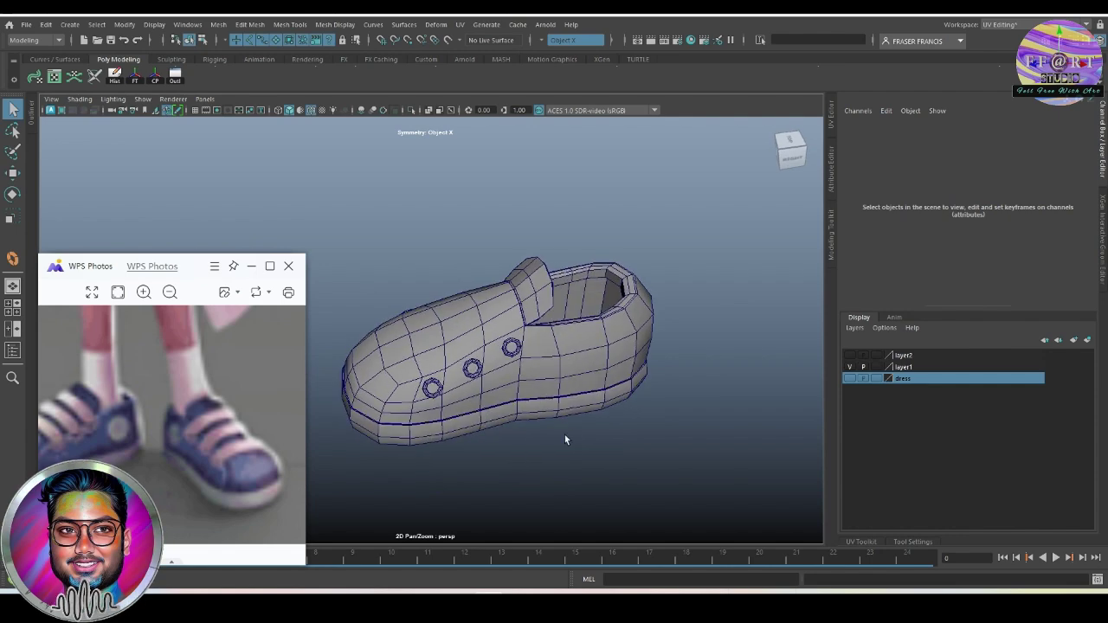
mouse_move(460, 305)
left_mouse_down("alt")
mouse_move(624, 381)
mouse_move(565, 325)
mouse_move(586, 361)
mouse_move(569, 366)
left_mouse_up("alt")
scroll(627, 390, "up", 2)
scroll(627, 389, "up", 2)
scroll(616, 395, "up", 2)
scroll(615, 394, "down", 3)
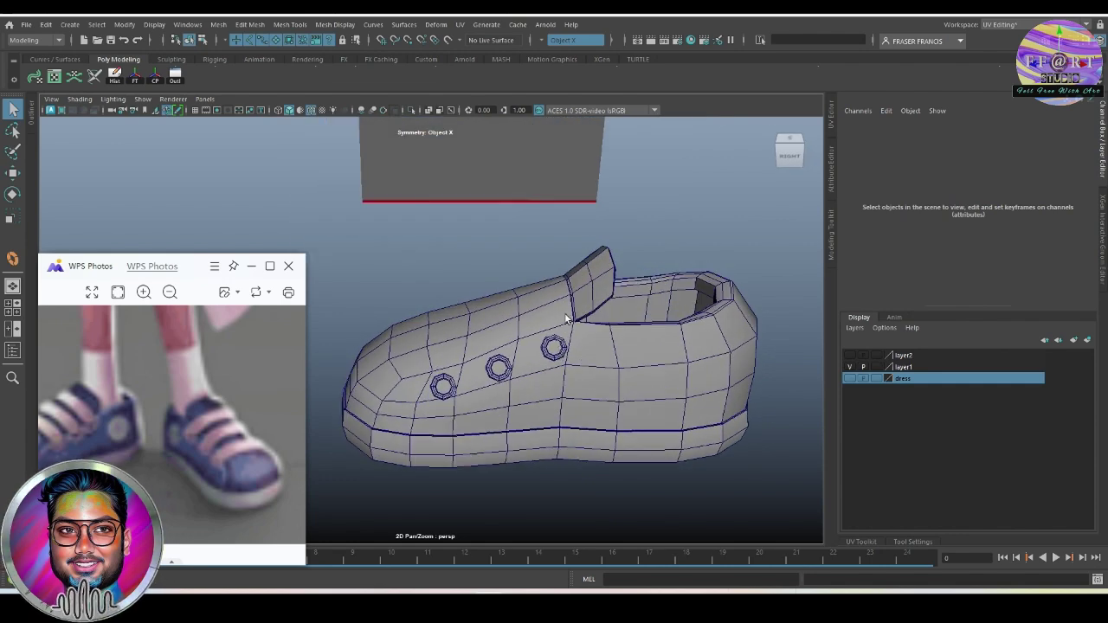
scroll(906, 74, "up", 2)
Select the shoe mesh and switch off Edge Flow in the Multi-Cut tool settings.
left_click(839, 76)
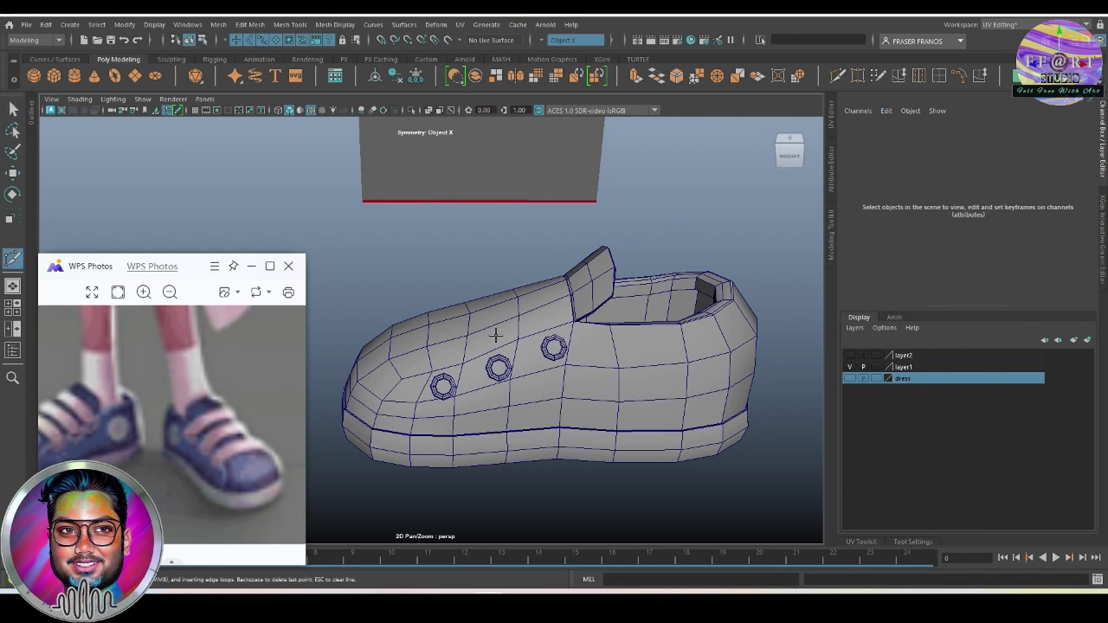
key("q")
left_click(582, 382)
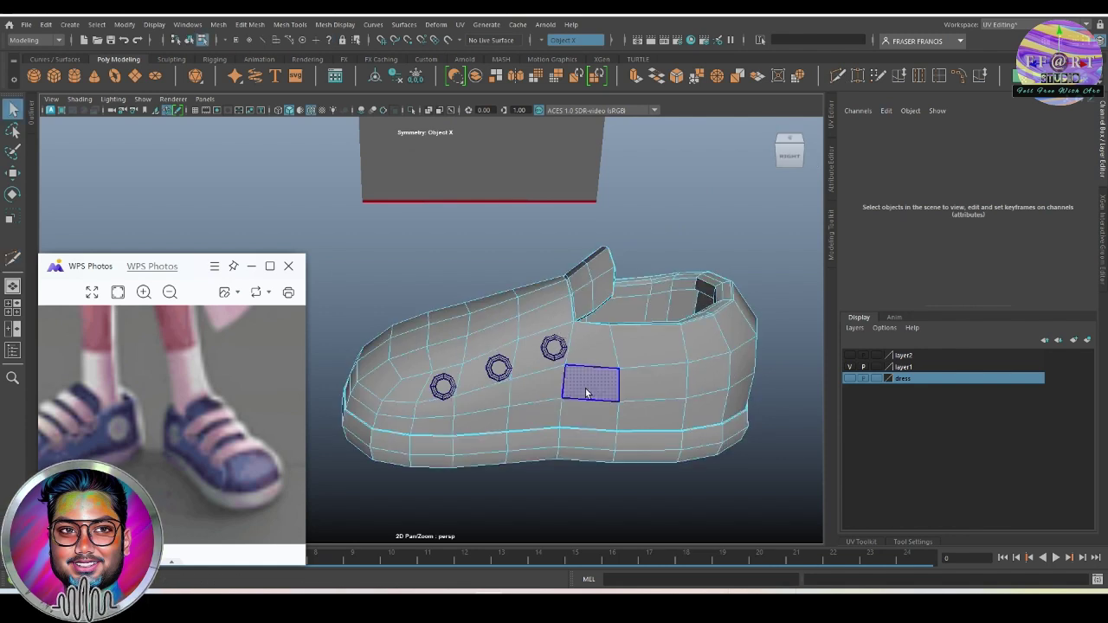
double_click(839, 76)
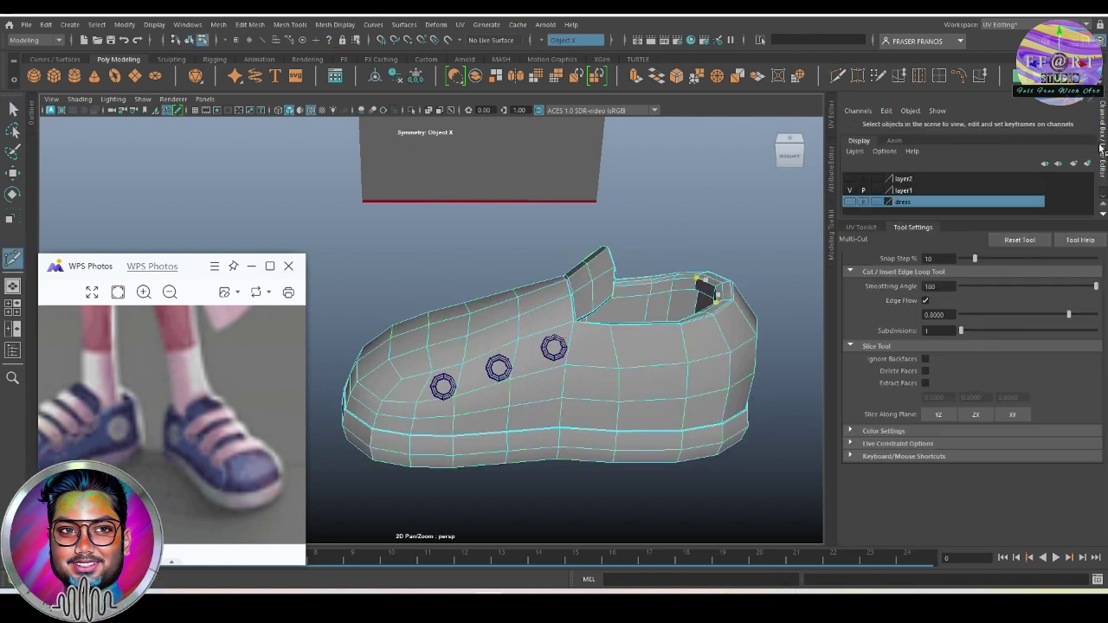
left_click(1102, 147)
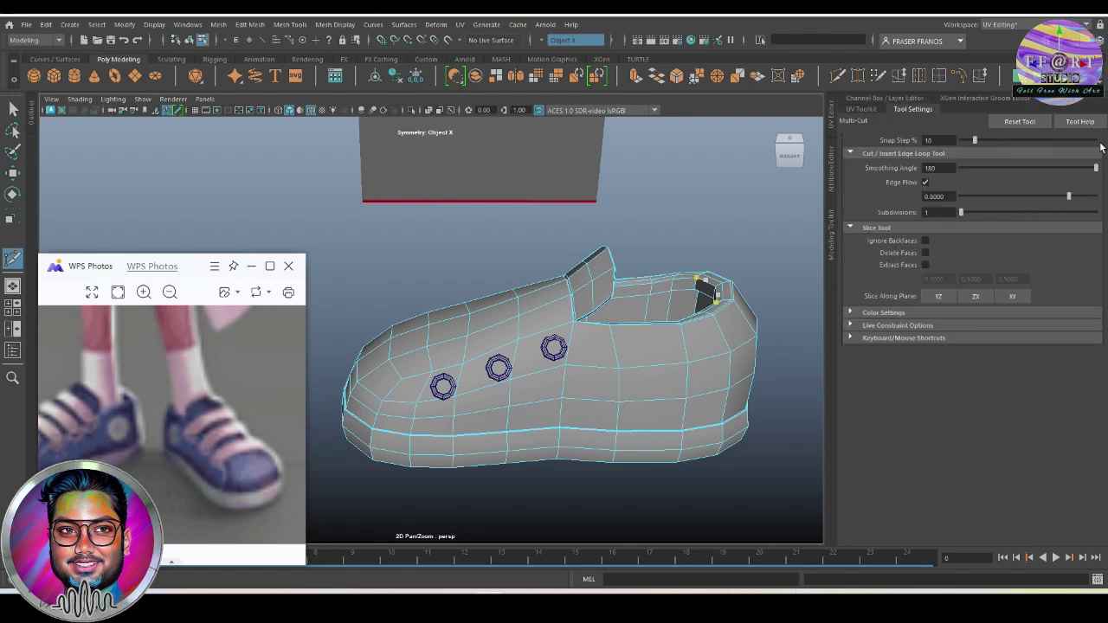
left_click(925, 183)
Insert a vertical edge loop beside the eyelet rings, then orbit to a heel-first side view.
scroll(606, 332, "up", 2)
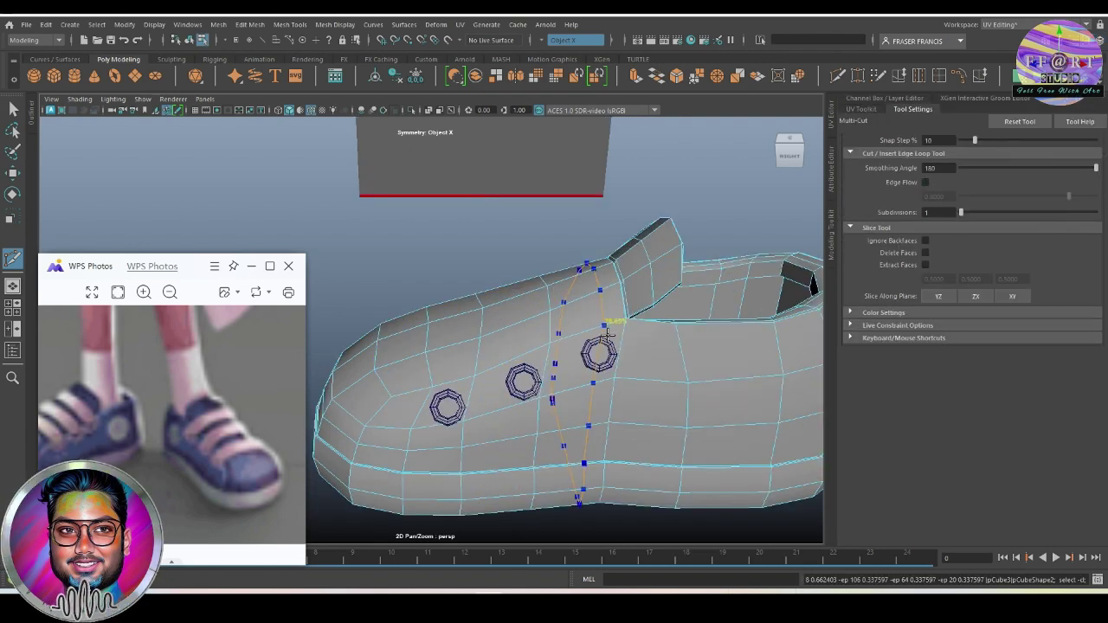
scroll(653, 401, "down", 2)
scroll(631, 386, "down", 1)
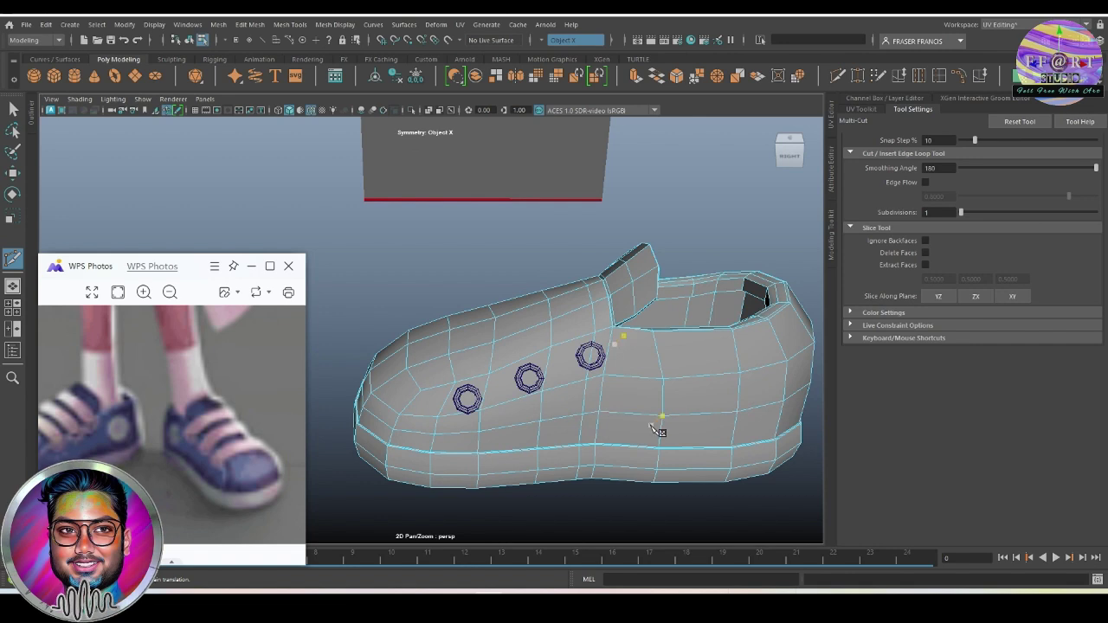
key("q")
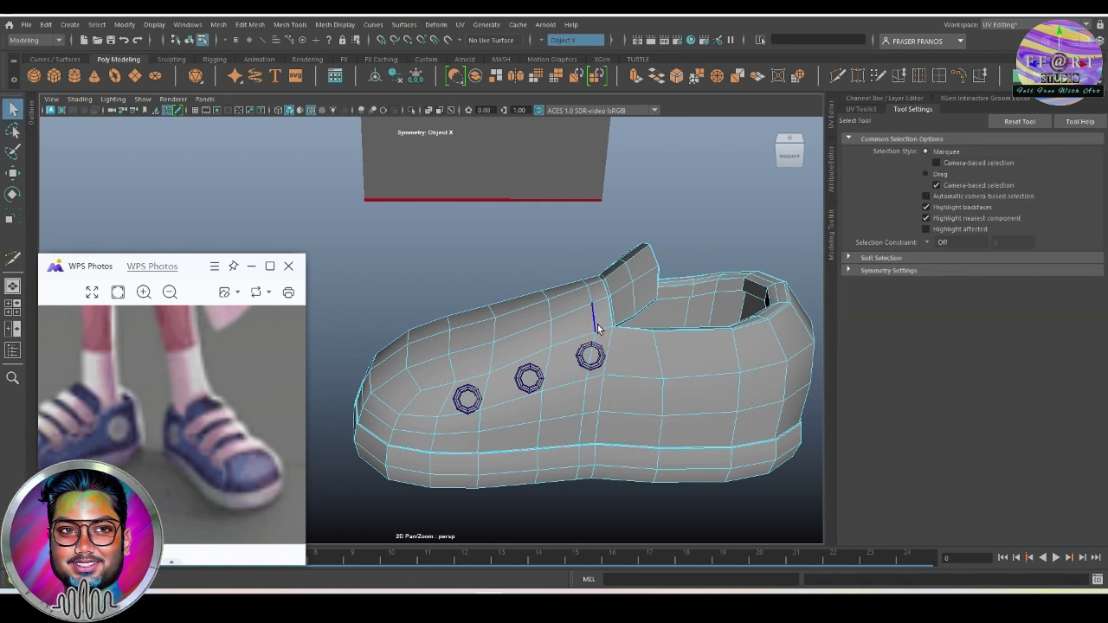
scroll(598, 328, "up", 3)
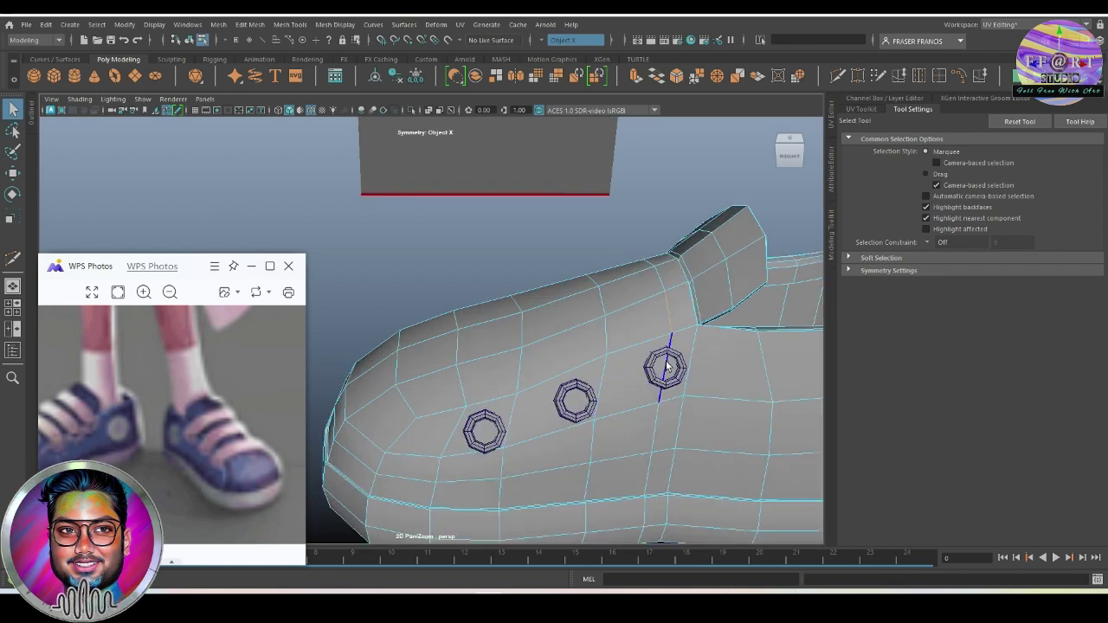
mouse_move(667, 363)
left_mouse_down("alt")
mouse_move(592, 361)
mouse_move(550, 389)
left_mouse_up("alt")
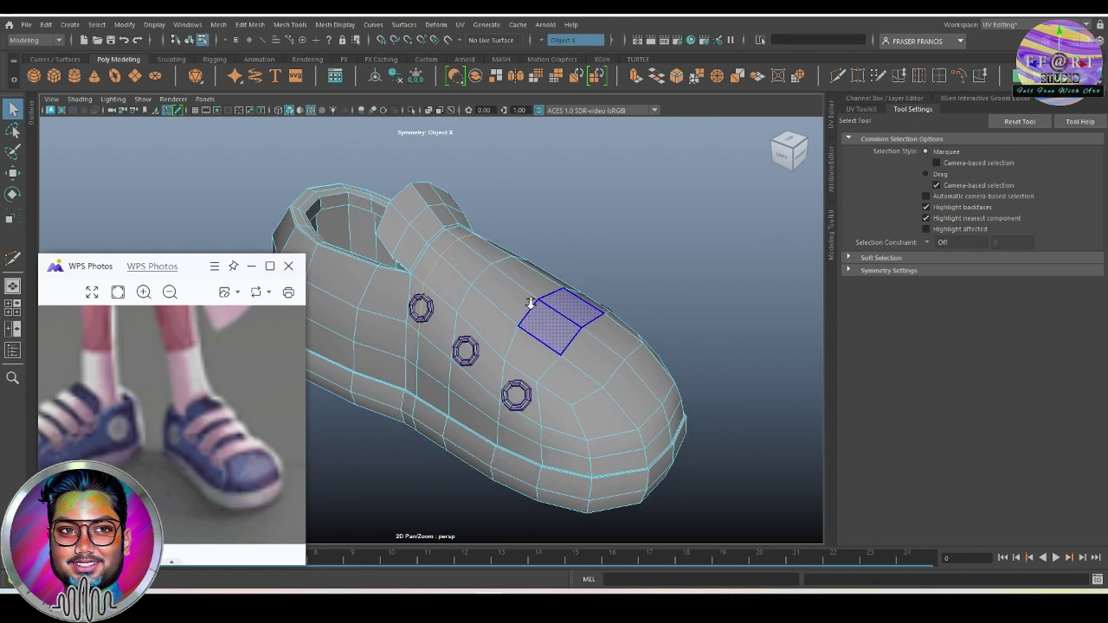
mouse_move(532, 303)
left_mouse_down("alt")
mouse_move(549, 346)
mouse_move(512, 409)
mouse_move(454, 358)
mouse_move(514, 387)
left_mouse_up("alt")
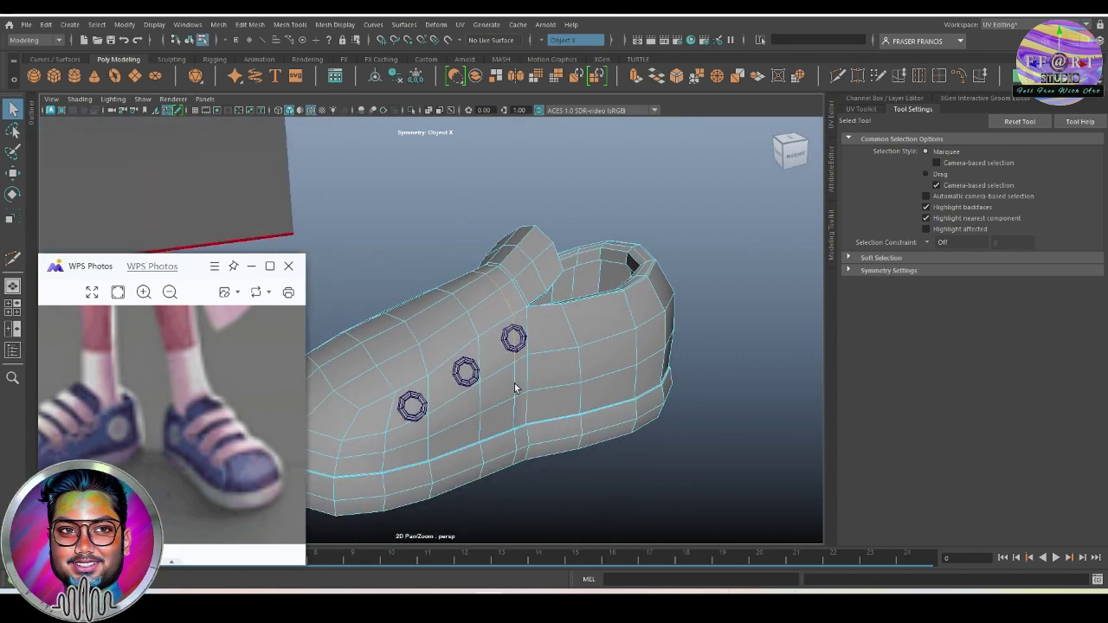
Convert the selected edges to a curve and pick the vertical edge beside the rear eyelet.
left_click(127, 26)
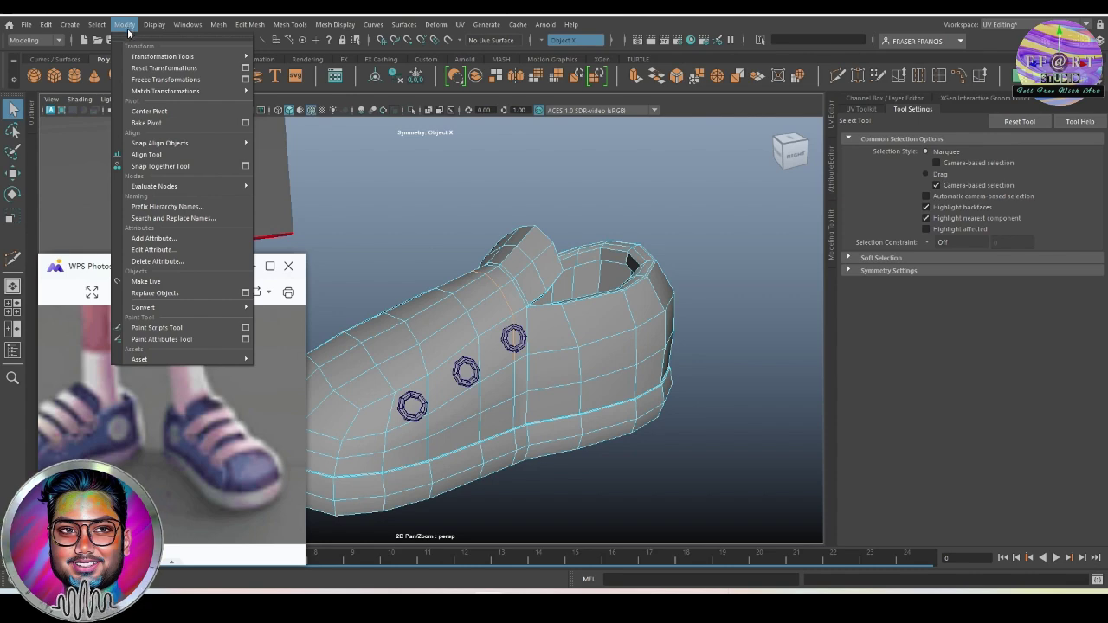
mouse_move(182, 307)
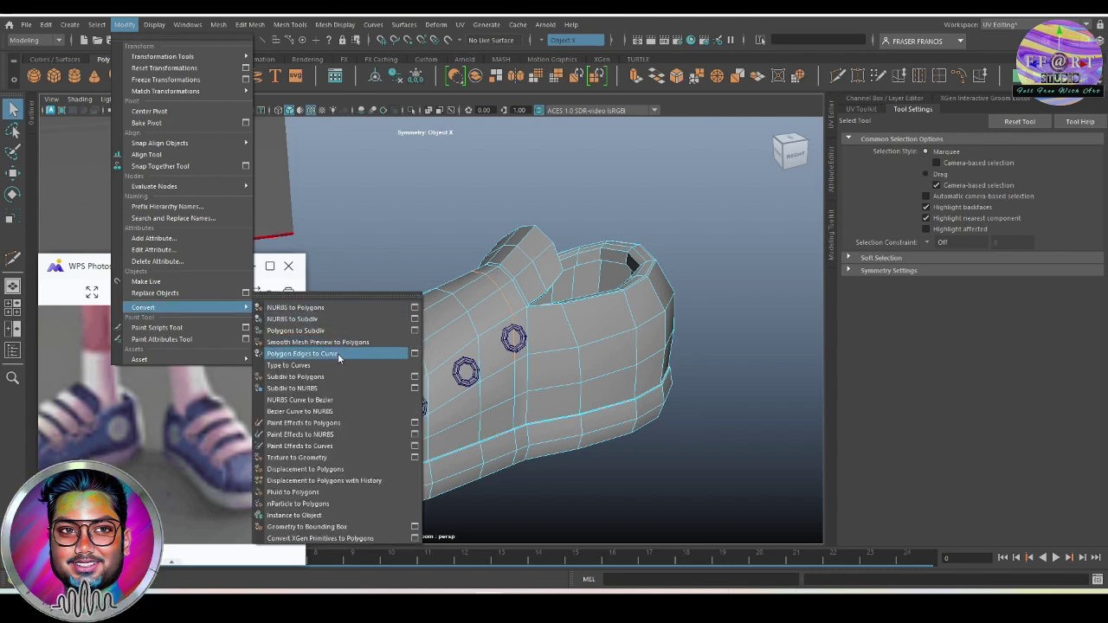
left_click(338, 354)
mouse_move(557, 406)
left_mouse_down("alt")
mouse_move(682, 415)
mouse_move(628, 386)
mouse_move(624, 371)
left_mouse_up("alt")
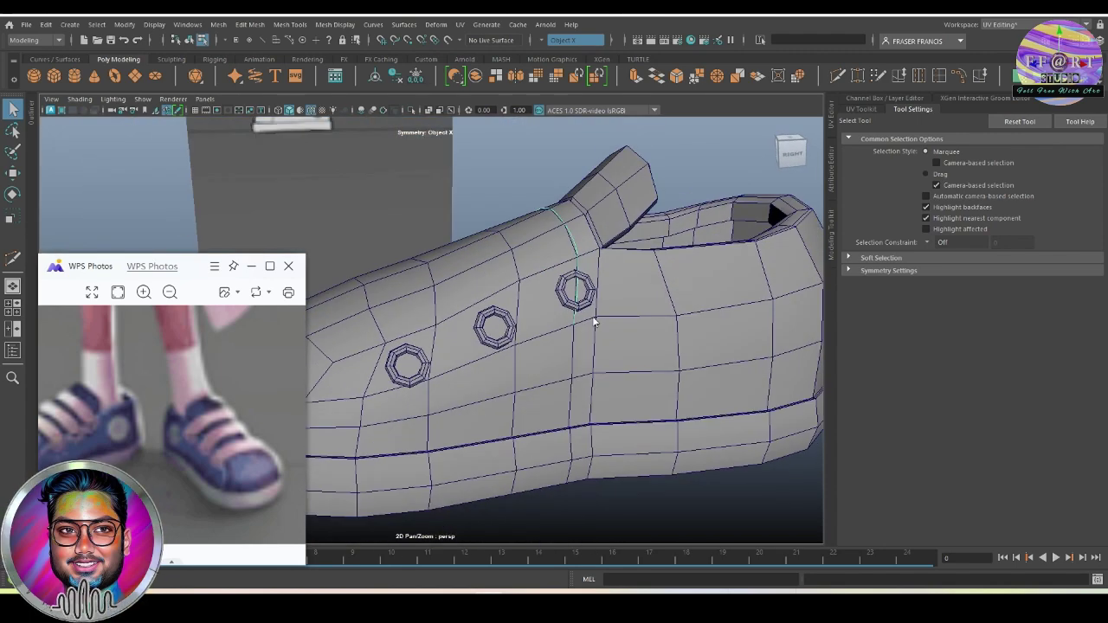
left_click(573, 353)
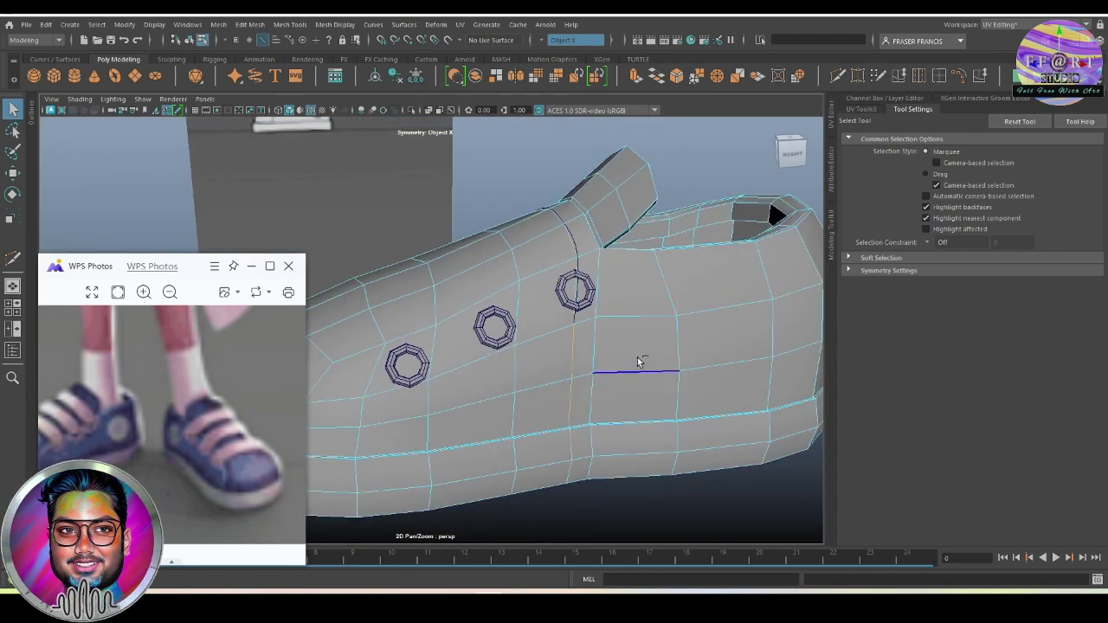
key("t")
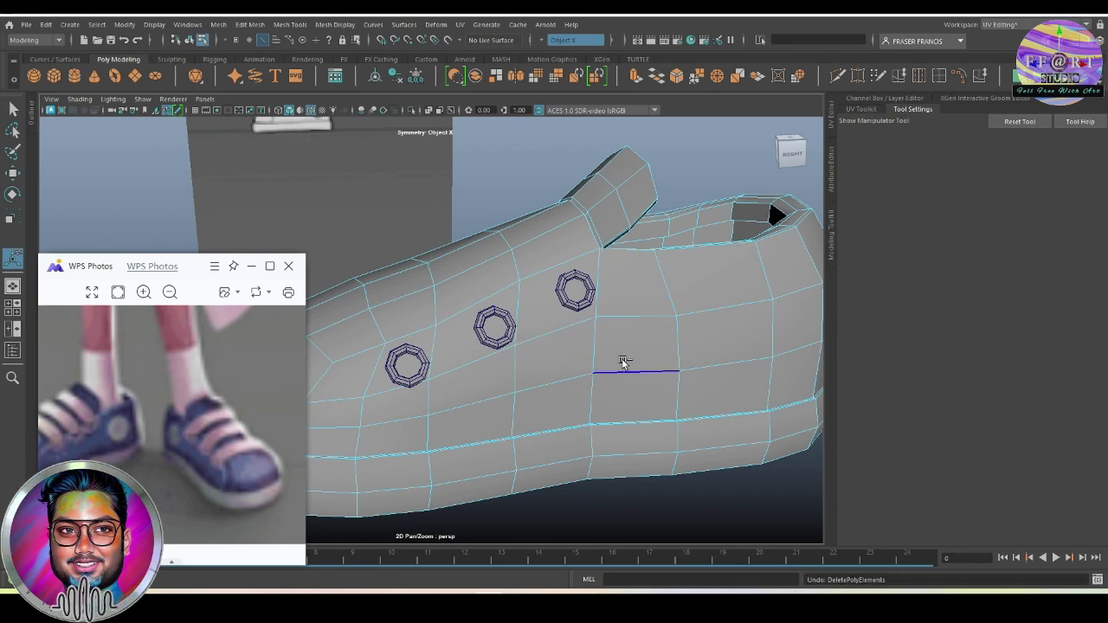
Reselect the shoe mesh in edge mode and frame the rear eyelet area.
left_click_drag(593, 371, 606, 403, "alt")
key("q")
left_click(751, 461)
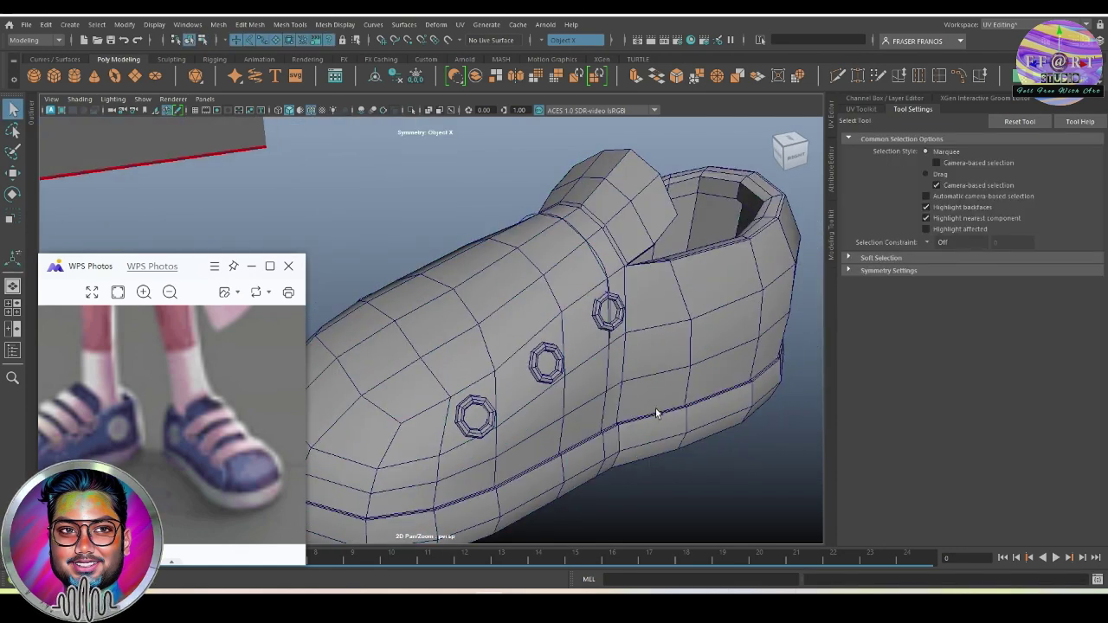
left_click(613, 331)
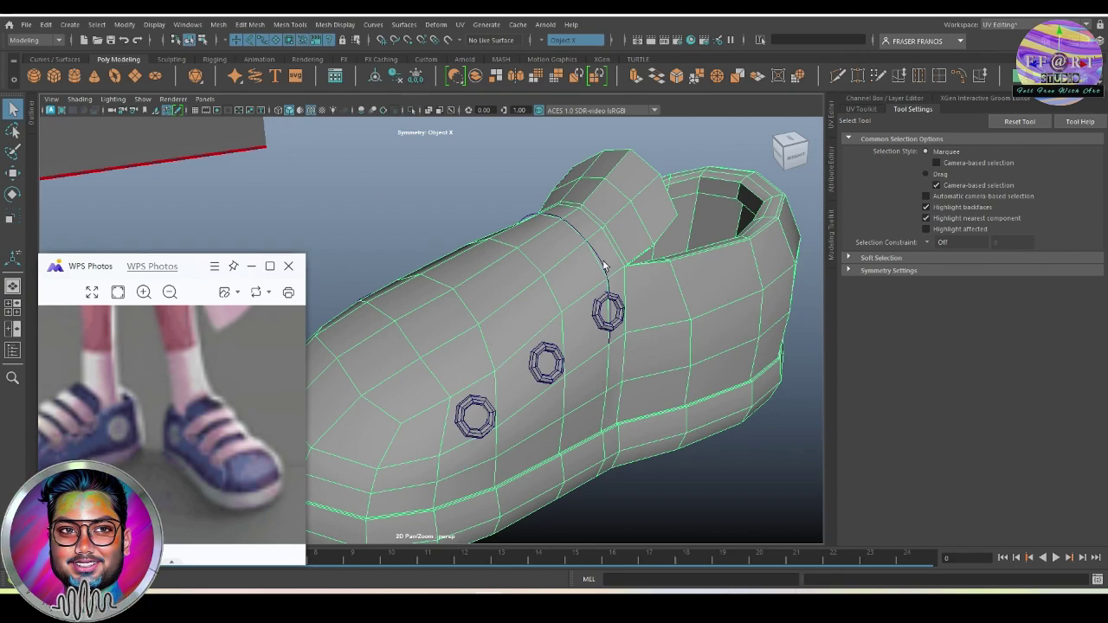
key("F10")
left_click_drag(609, 279, 584, 327, "alt")
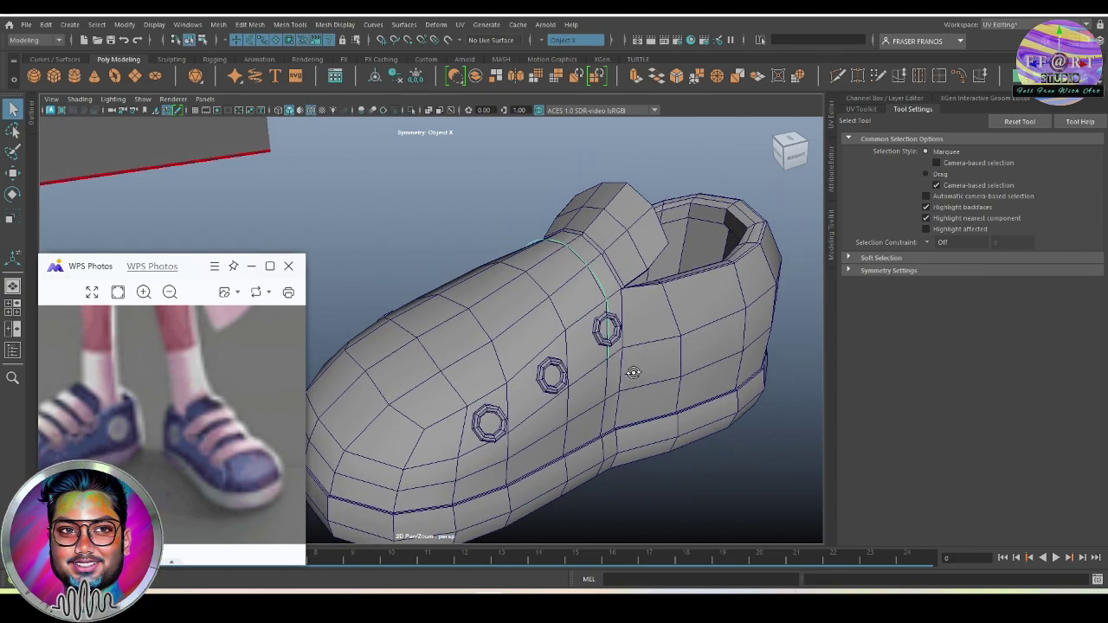
middle_click_drag(622, 356, 587, 353, "alt")
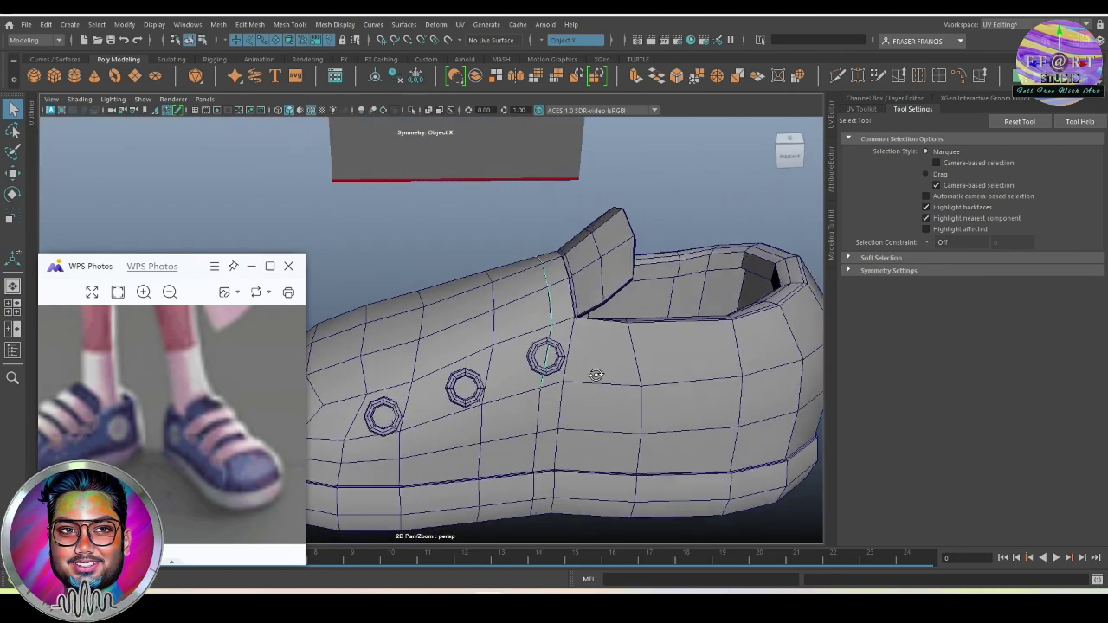
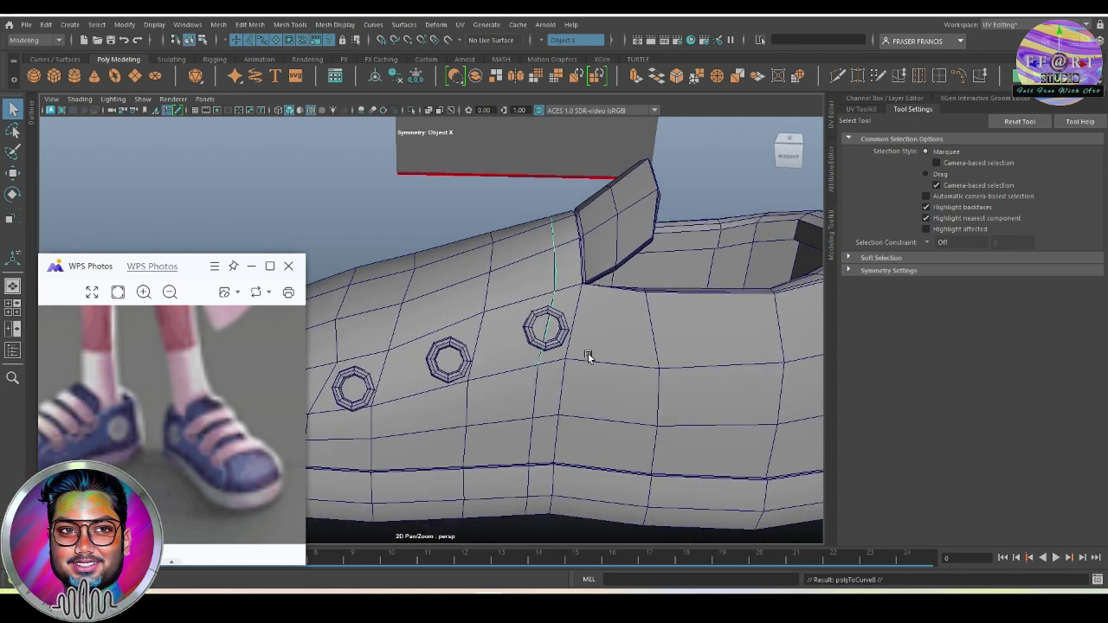
Select the vertical edge loop through the third eyelet and slide it along the shoe, undoing a misstep.
key("w")
key("F8")
key("F10")
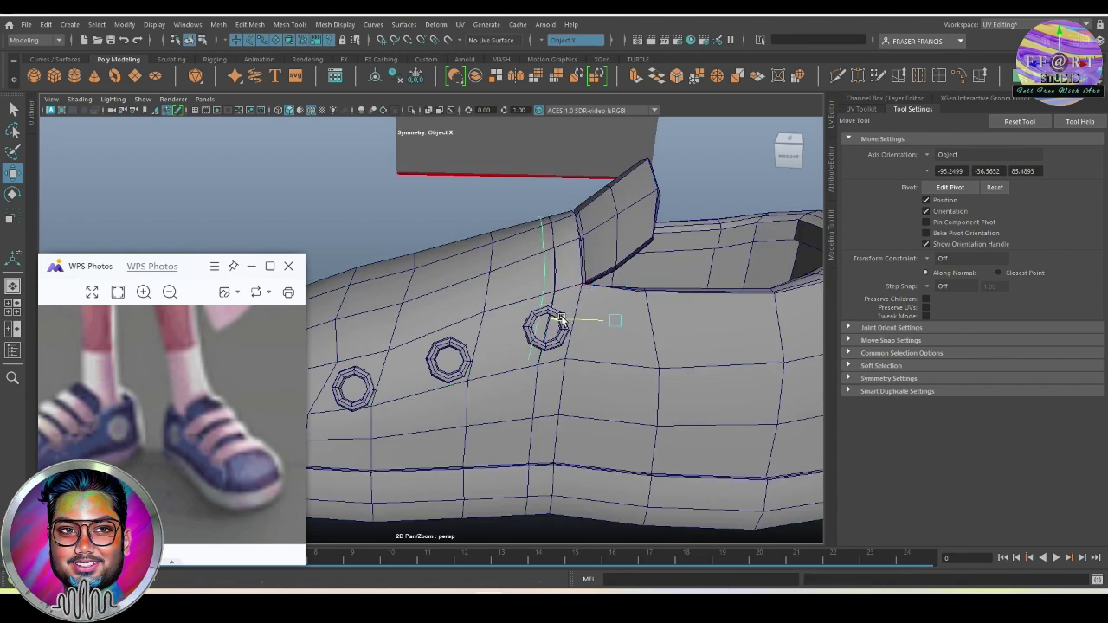
double_click(555, 283)
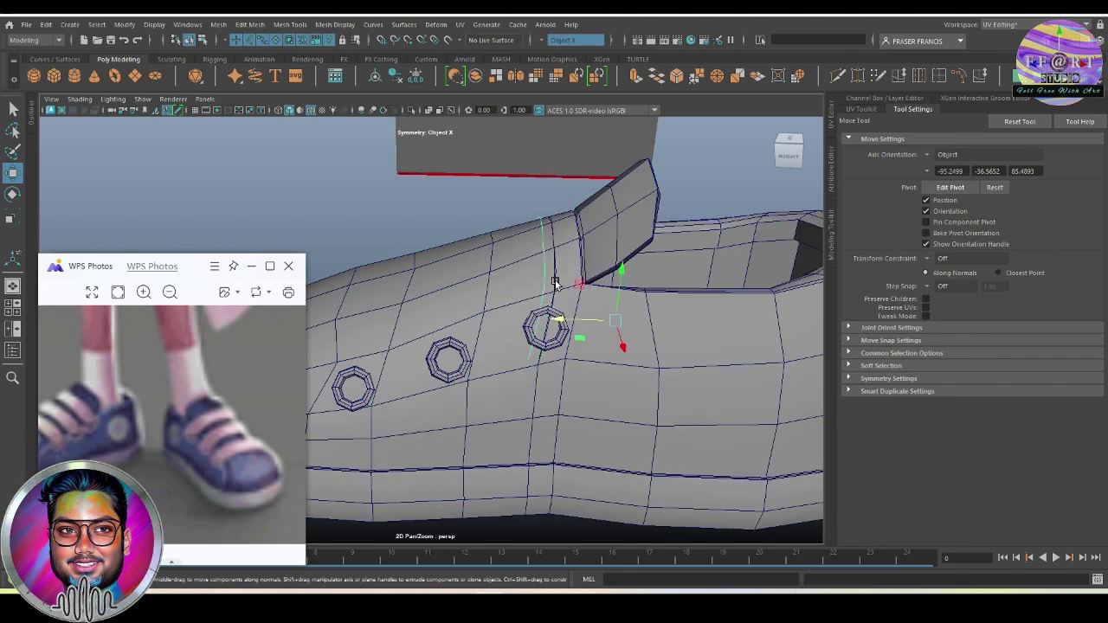
left_click_drag(568, 322, 637, 261)
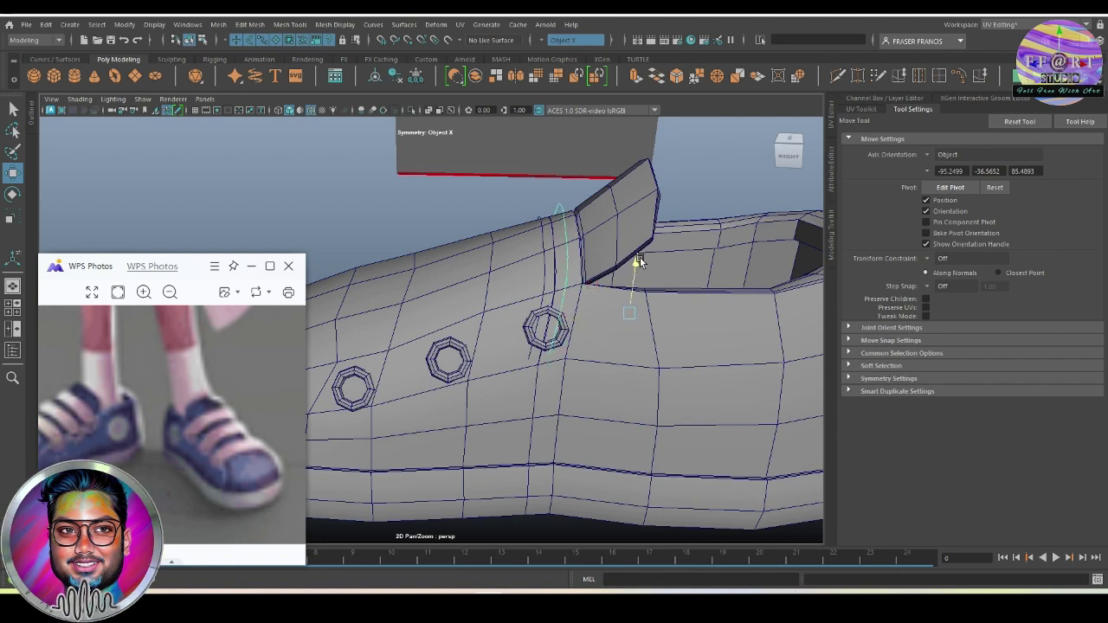
mouse_move(637, 262)
left_mouse_down()
mouse_move(624, 262)
mouse_move(646, 290)
mouse_move(594, 337)
mouse_move(569, 324)
left_mouse_up()
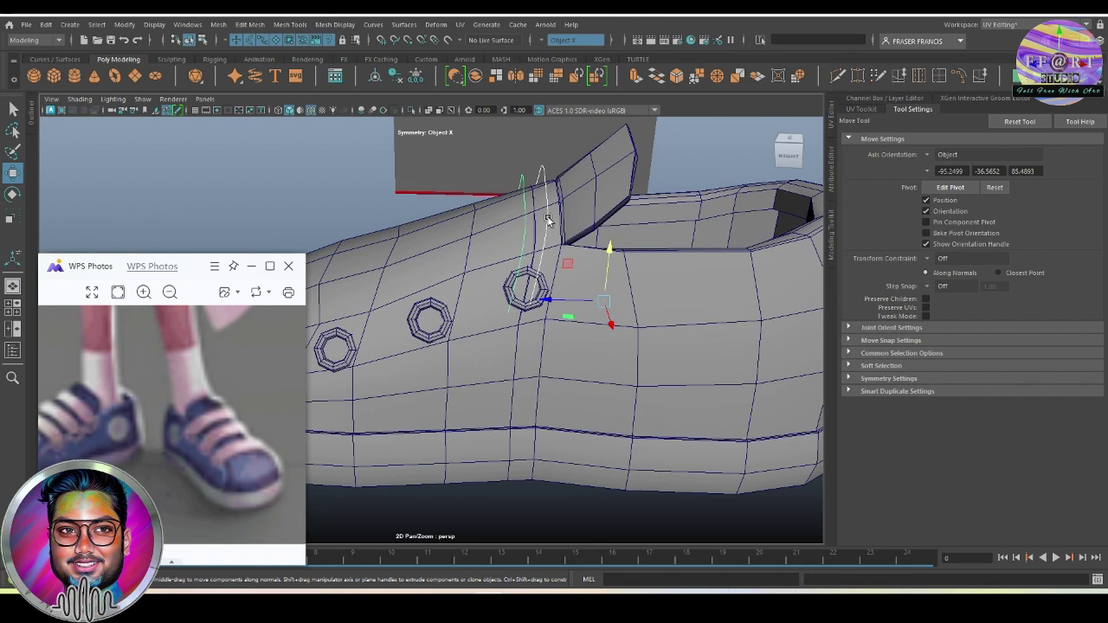
key("ctrl+z")
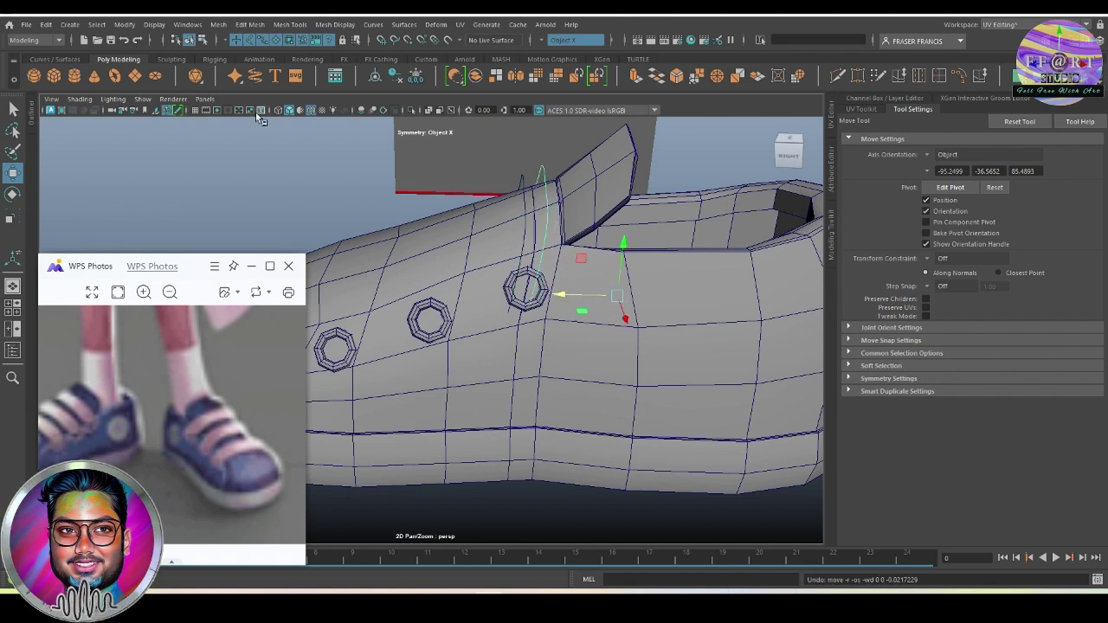
scroll(270, 73, "down", 1)
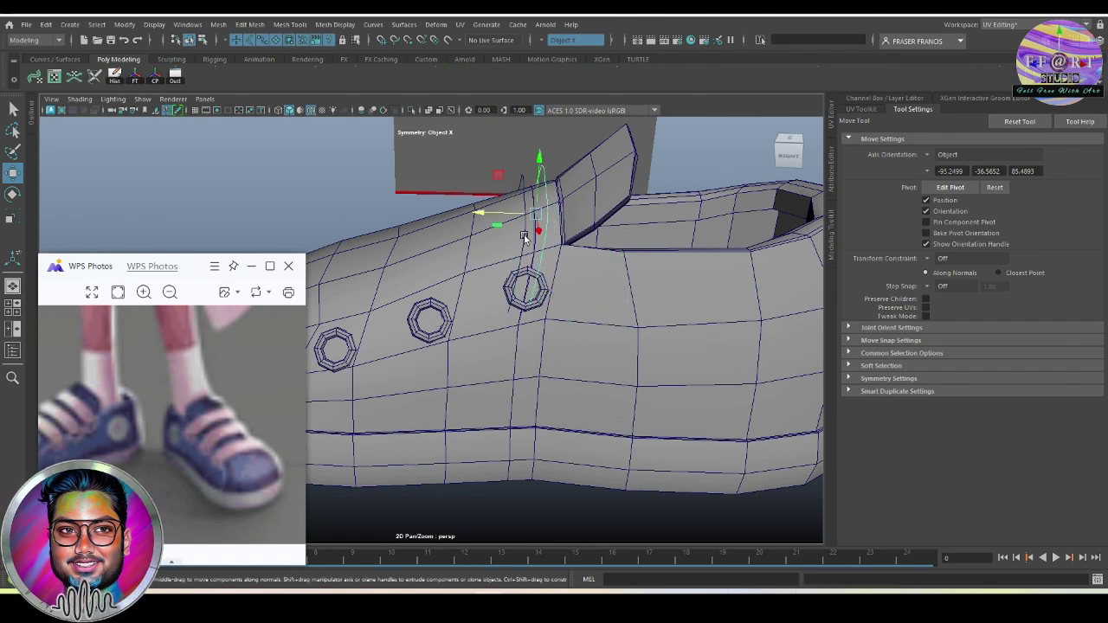
mouse_move(478, 212)
left_mouse_down()
mouse_move(548, 258)
mouse_move(547, 291)
left_mouse_up()
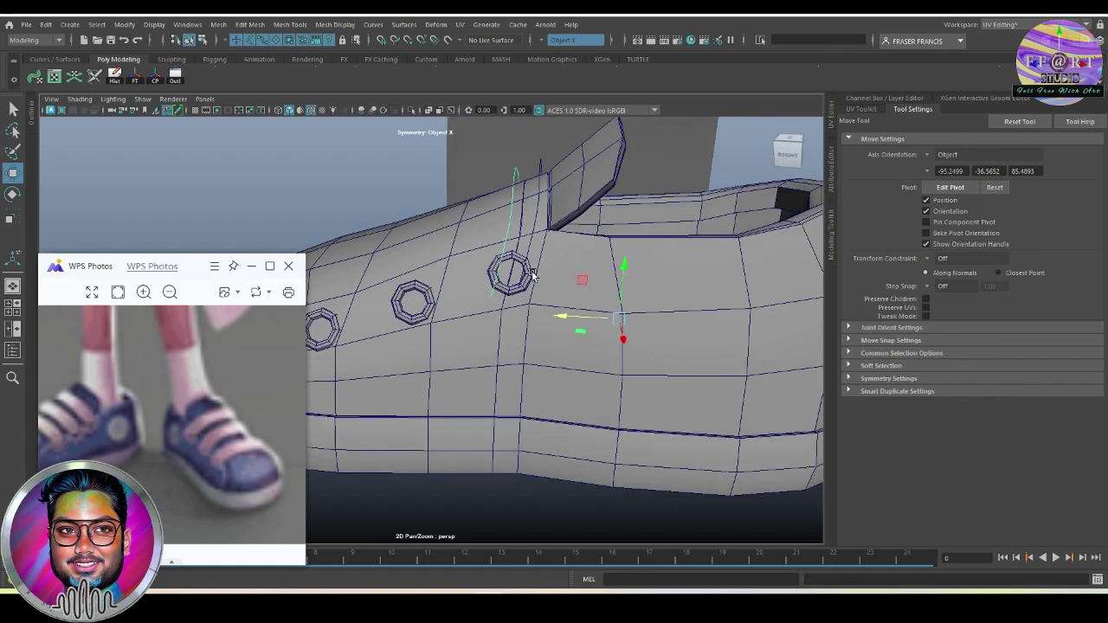
Select the loop further up the toe, nudge a nearby edge, and pick the edge beside the eyelet.
double_click(545, 223)
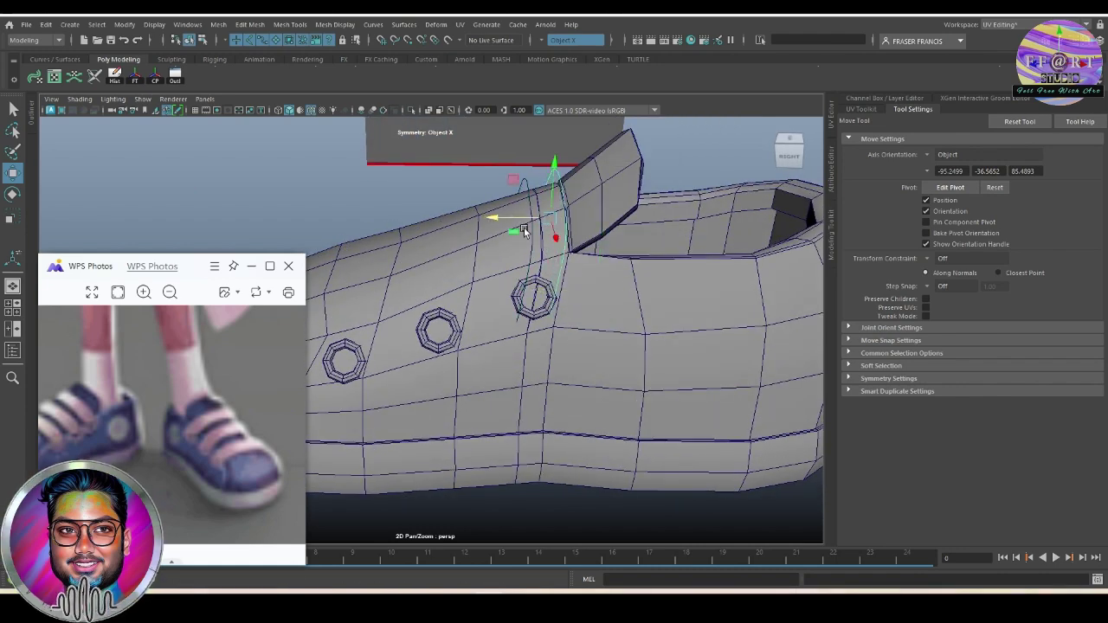
key("f")
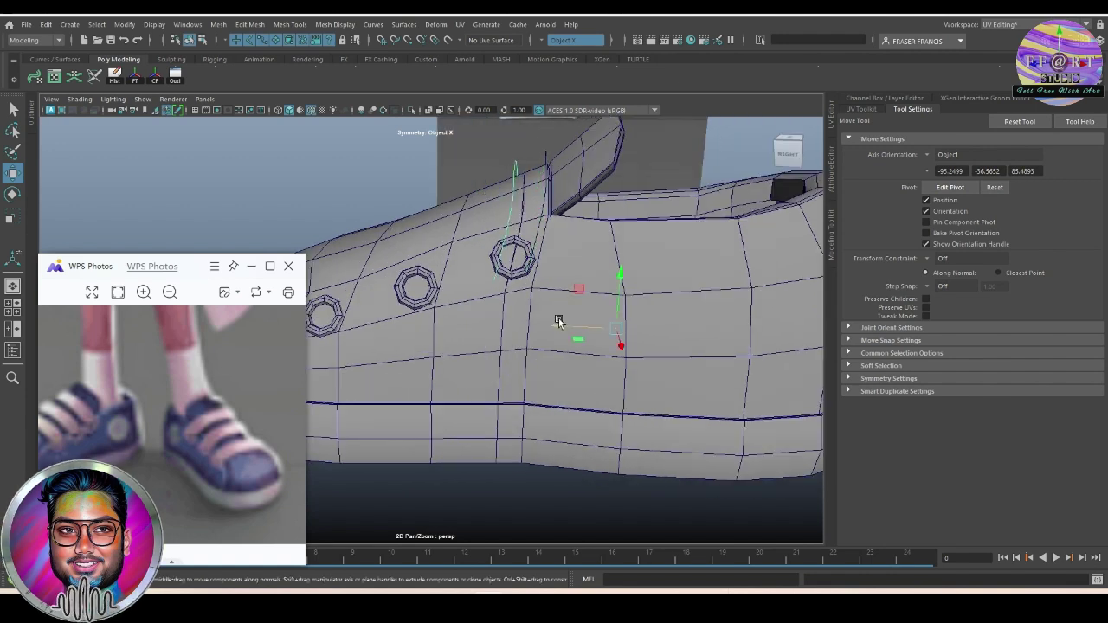
left_click(545, 274)
left_click_drag(472, 213, 465, 208)
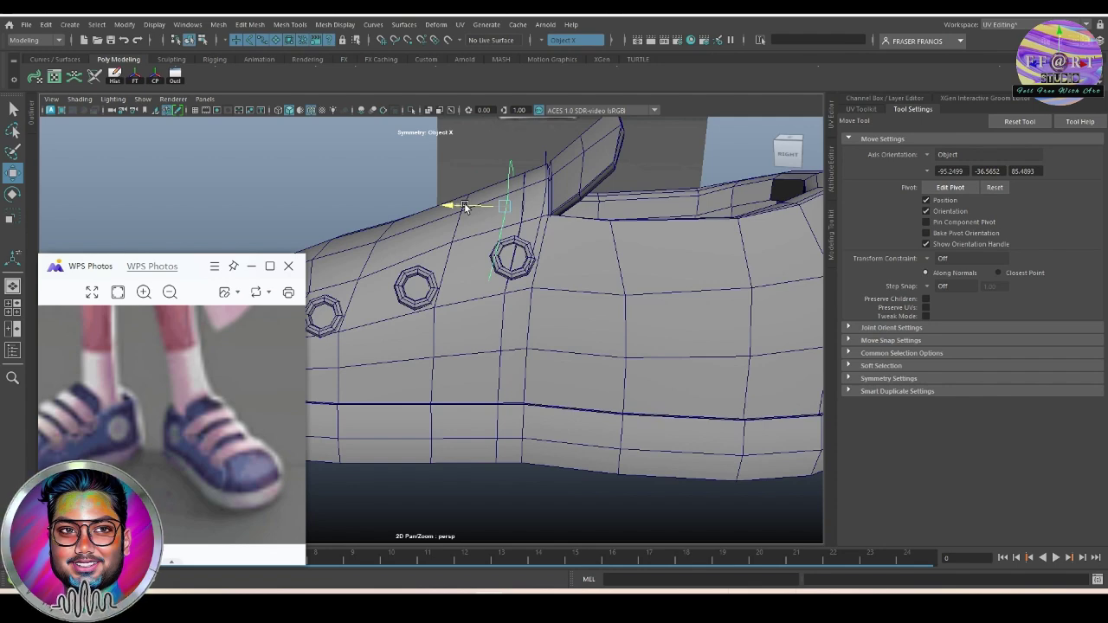
mouse_move(465, 208)
left_mouse_down("alt")
mouse_move(540, 320)
mouse_move(538, 336)
left_mouse_up("alt")
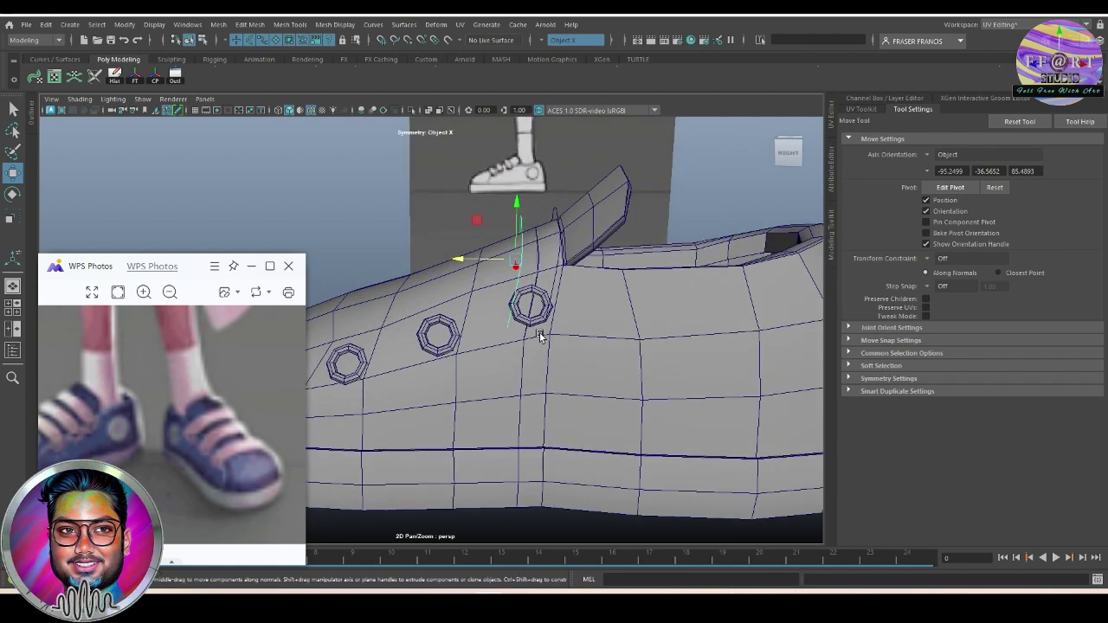
left_click(559, 259)
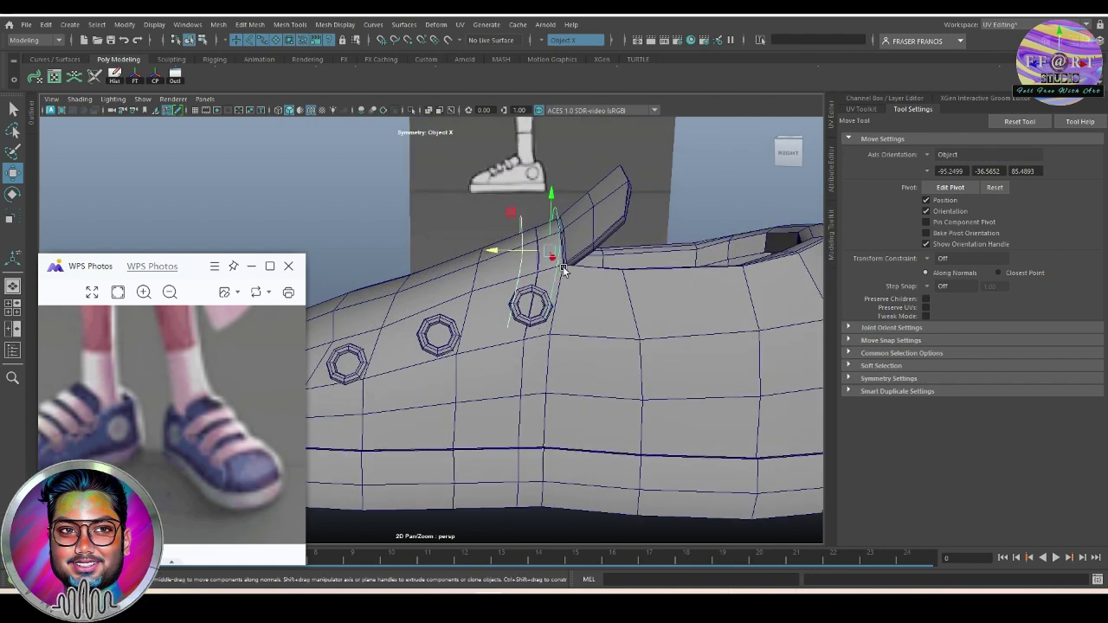
key("F9")
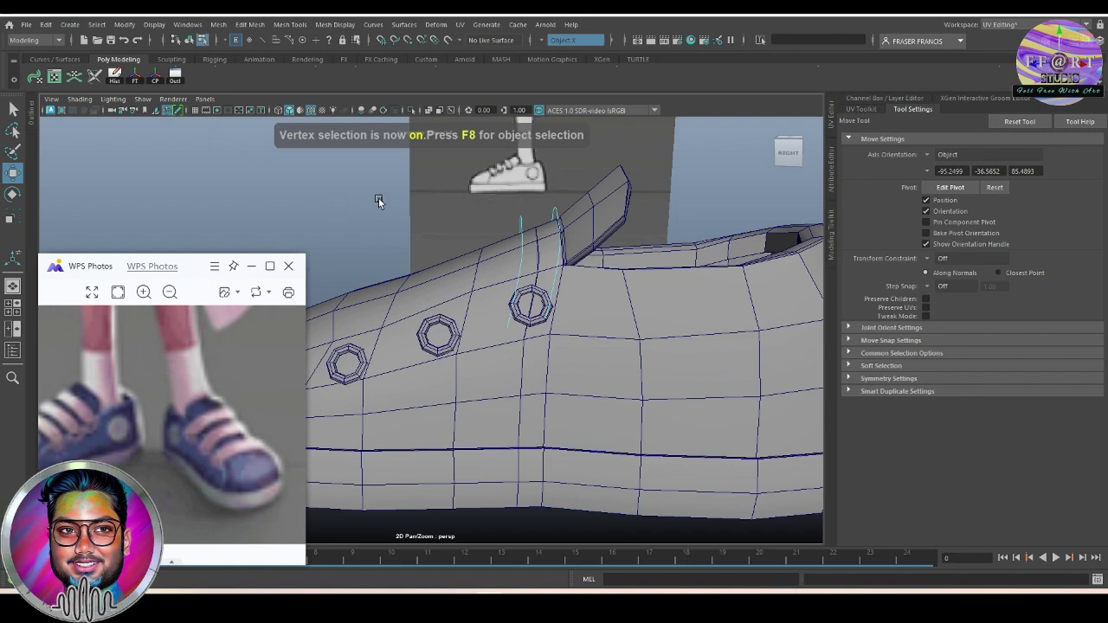
Select the lace curve points near the third eyelet.
right_click_drag(379, 198, 471, 313)
mouse_move(471, 313)
left_mouse_down("alt")
mouse_move(613, 304)
mouse_move(594, 314)
mouse_move(606, 376)
mouse_move(520, 317)
mouse_move(582, 319)
left_mouse_up("alt")
key("q")
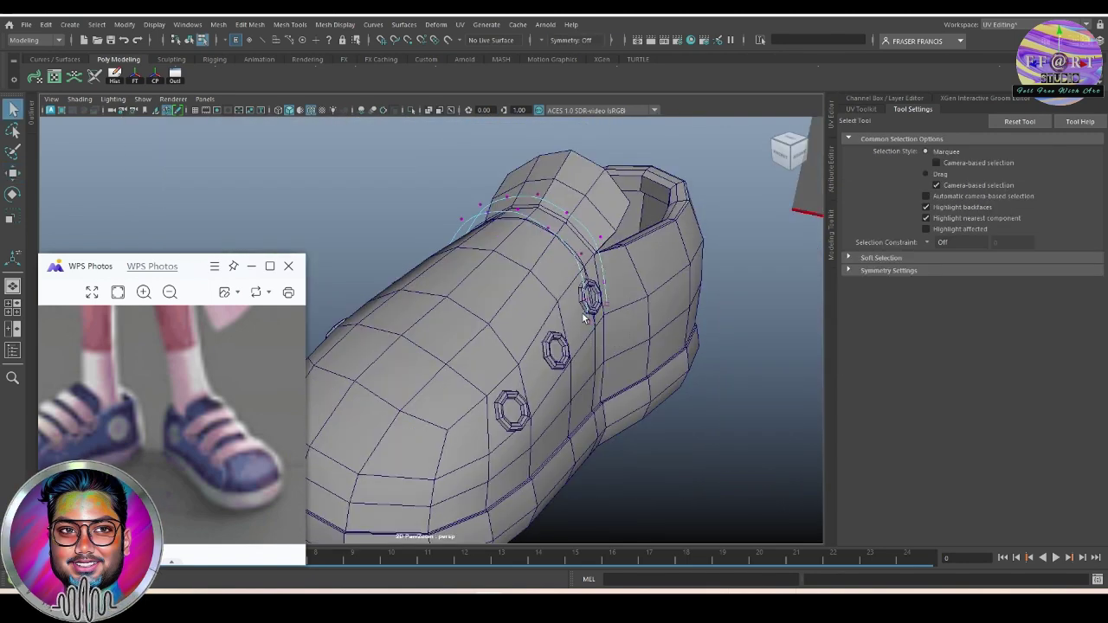
mouse_move(626, 366)
left_mouse_down("alt")
mouse_move(725, 430)
mouse_move(620, 367)
mouse_move(413, 322)
left_mouse_up("alt")
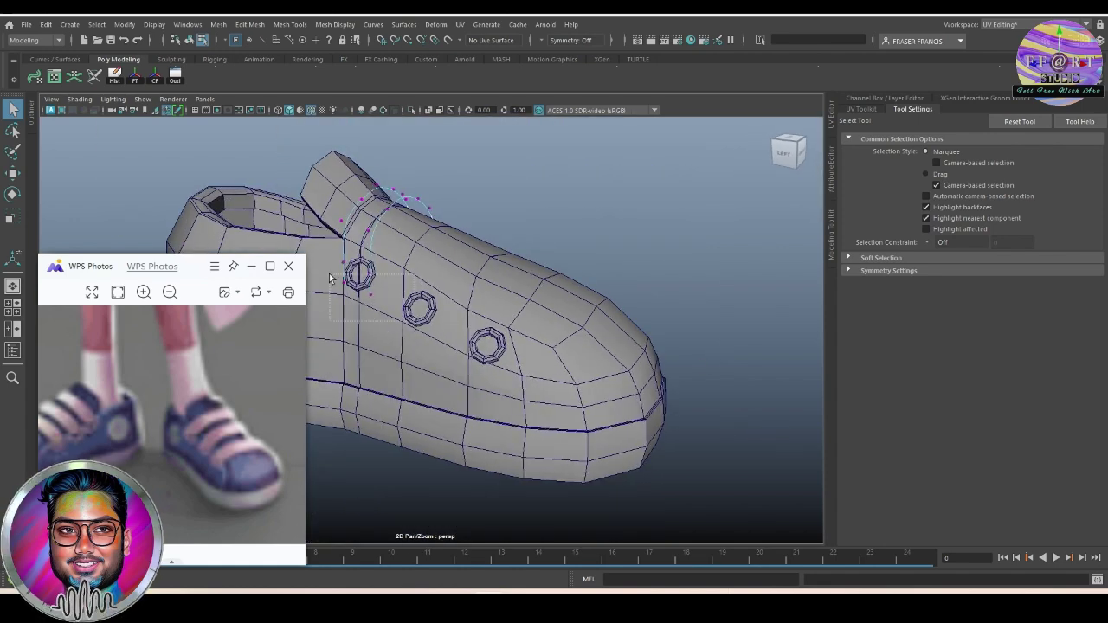
left_click_drag(329, 278, 331, 278)
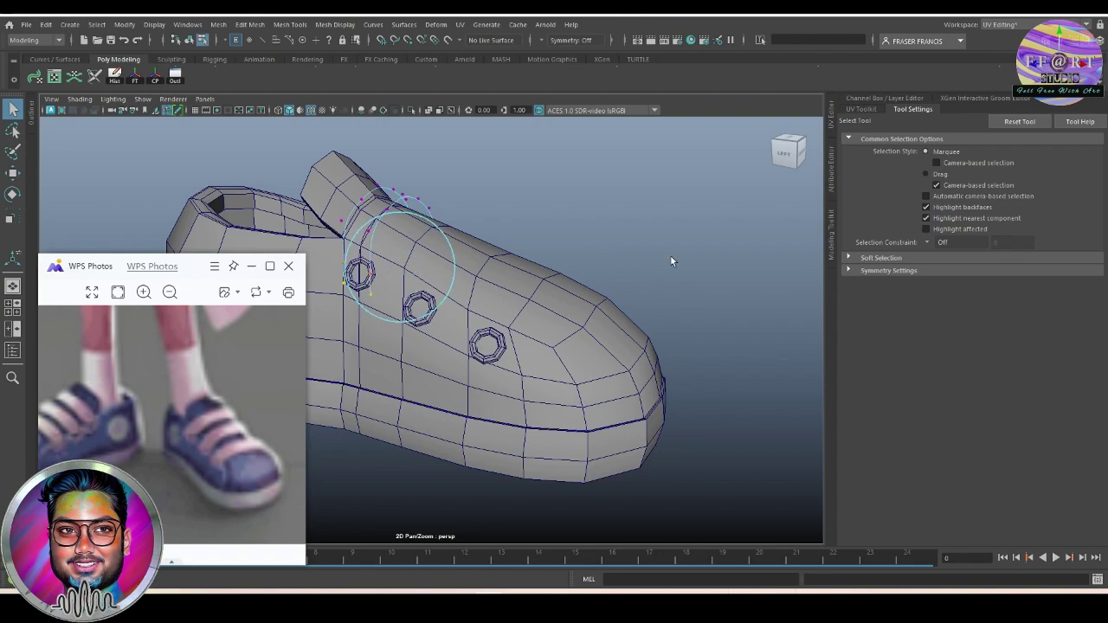
left_click_drag(648, 267, 434, 262, "alt")
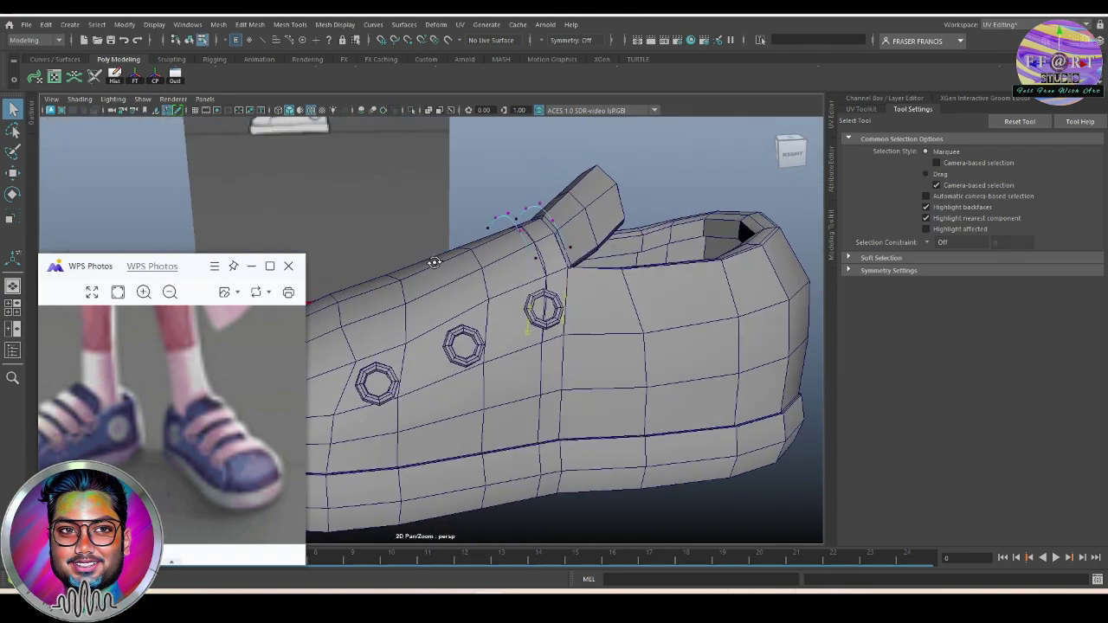
Scale the selected curve points, including along one axis, to shape the arch.
key("r")
left_click_drag(553, 339, 443, 301, "alt")
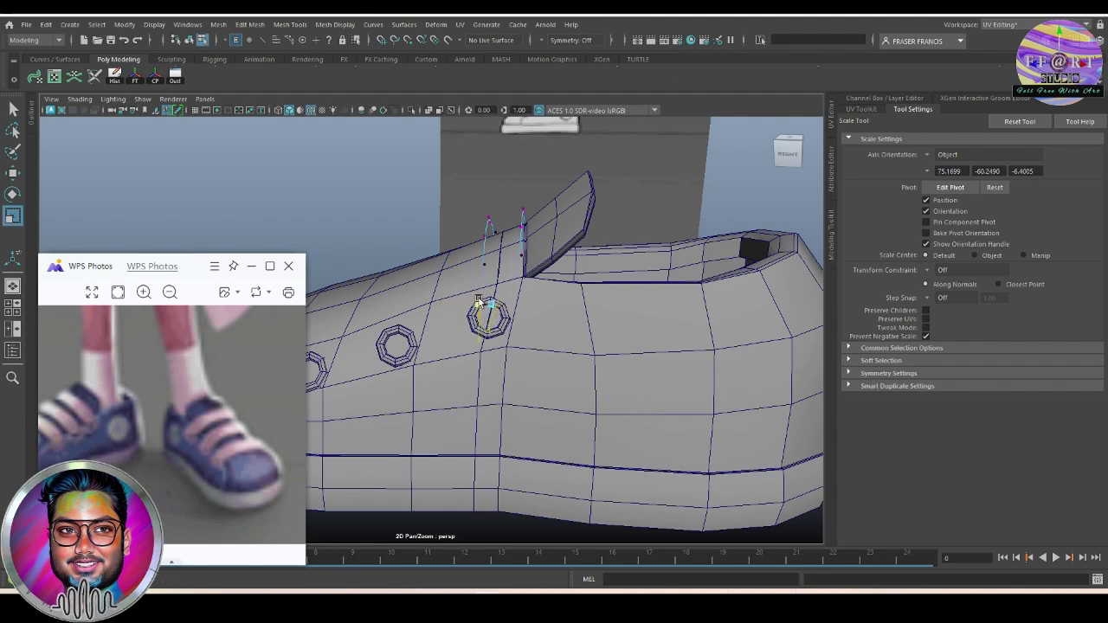
key("w")
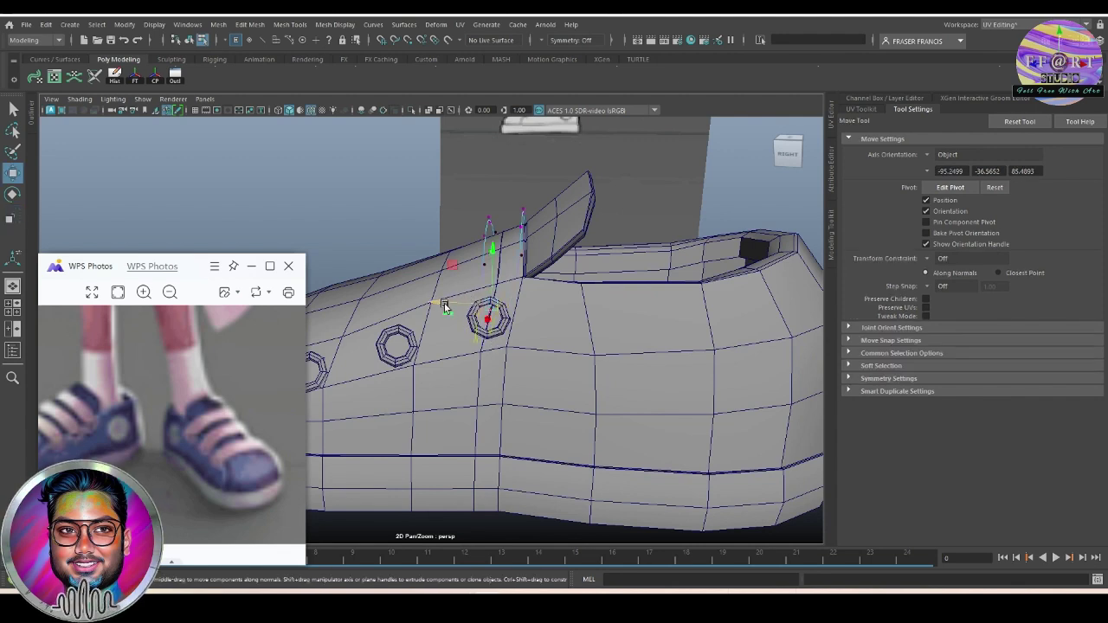
mouse_move(448, 301)
left_mouse_down("alt")
mouse_move(618, 339)
mouse_move(606, 346)
left_mouse_up("alt")
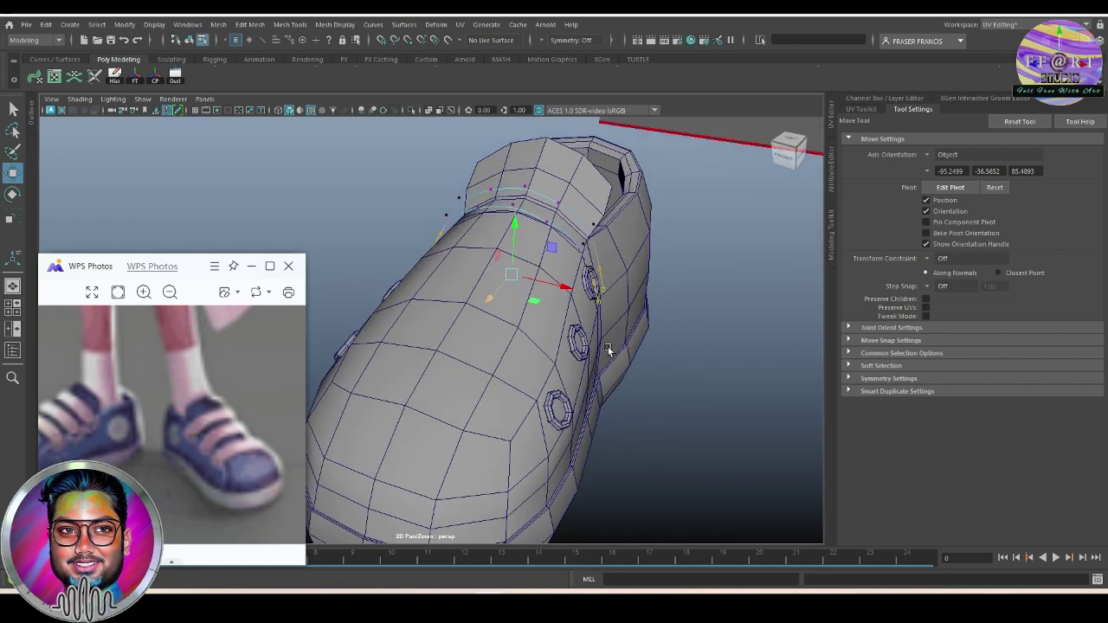
key("r")
mouse_move(589, 310)
left_mouse_down()
mouse_move(559, 288)
mouse_move(493, 346)
left_mouse_up()
mouse_move(493, 346)
right_mouse_down("alt")
mouse_move(579, 395)
mouse_move(568, 386)
right_mouse_up("alt")
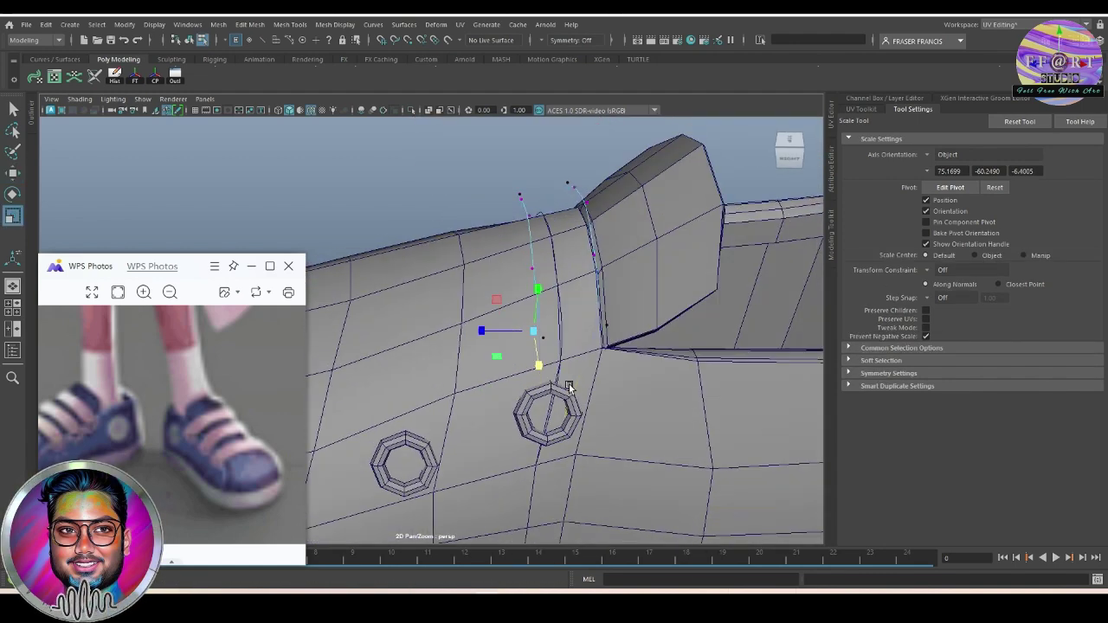
mouse_move(539, 366)
left_mouse_down()
mouse_move(638, 354)
mouse_move(680, 323)
left_mouse_up()
Move the curve points so the pair arches over the shoe, then frame the whole shoe.
left_click_drag(635, 326, 460, 355, "alt")
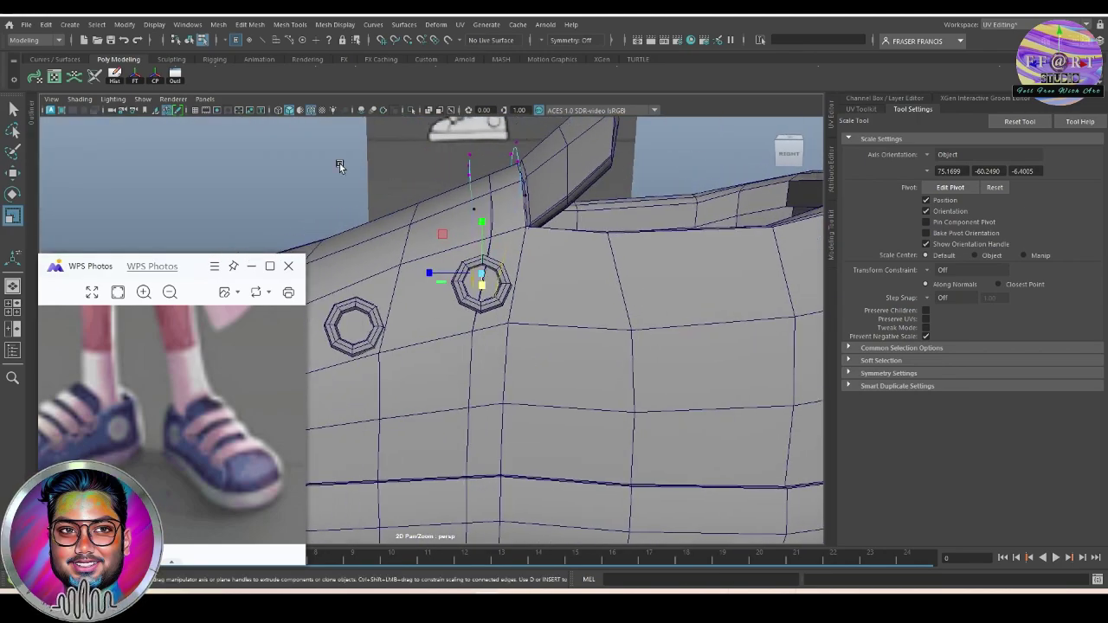
left_click_drag(340, 167, 456, 293, "alt")
key("w")
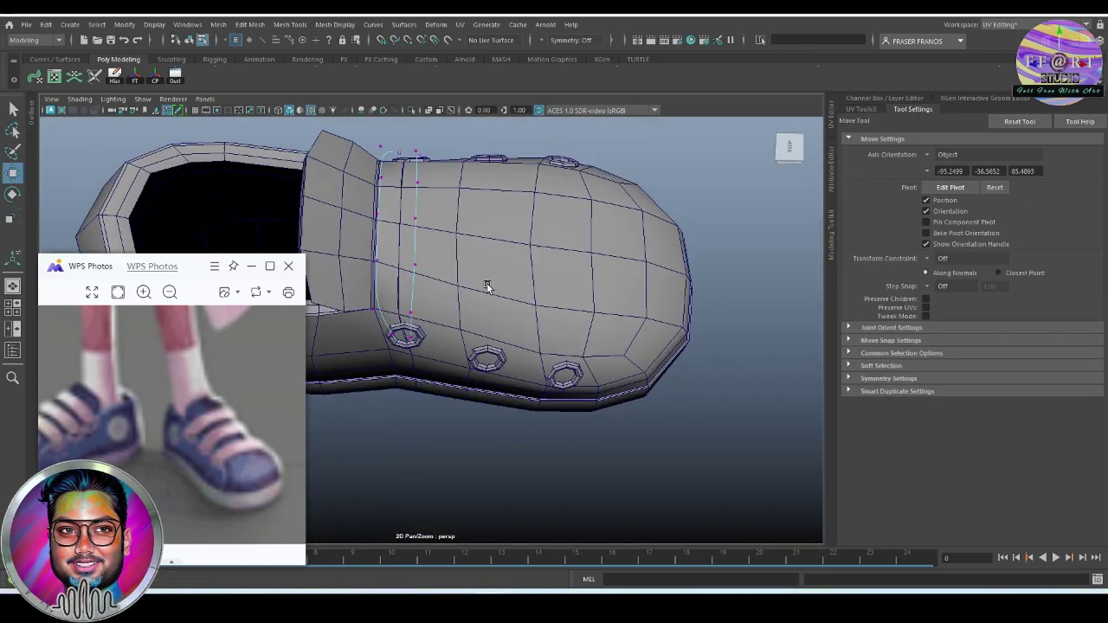
mouse_move(481, 331)
left_mouse_down("alt")
mouse_move(508, 326)
mouse_move(374, 287)
mouse_move(416, 322)
left_mouse_up("alt")
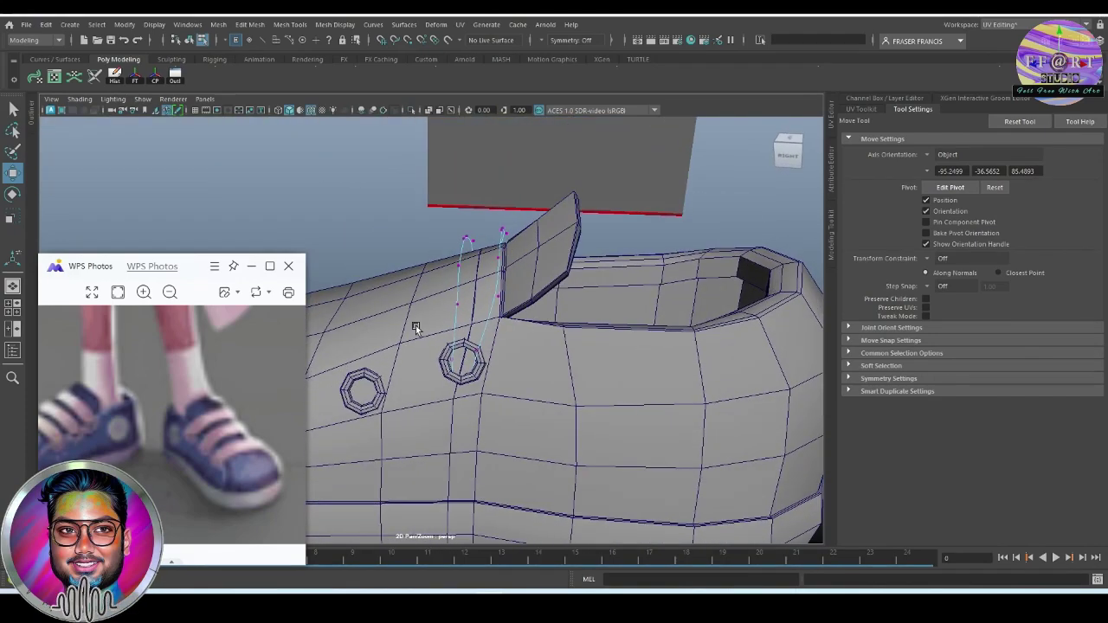
scroll(488, 303, "up", 2)
middle_click_drag(488, 303, 495, 316, "alt")
scroll(539, 252, "down", 3)
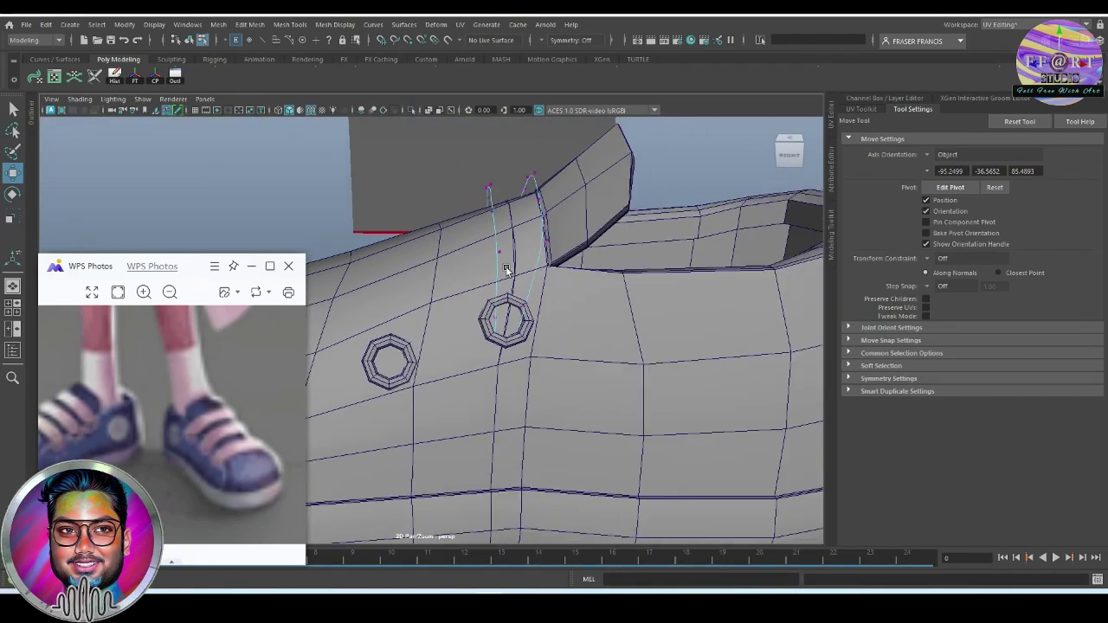
scroll(507, 265, "down", 3)
key("F8")
Select one lace curve and hide the Tool Settings panel to widen the viewport.
left_click(713, 138)
left_click_drag(544, 214, 499, 247, "alt")
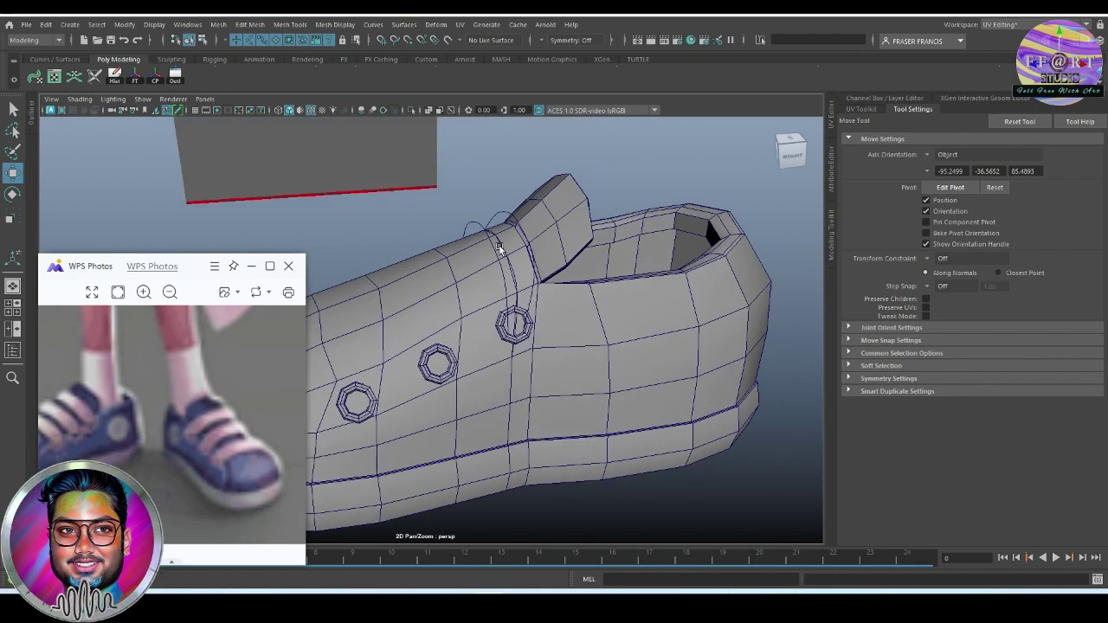
left_click(493, 249)
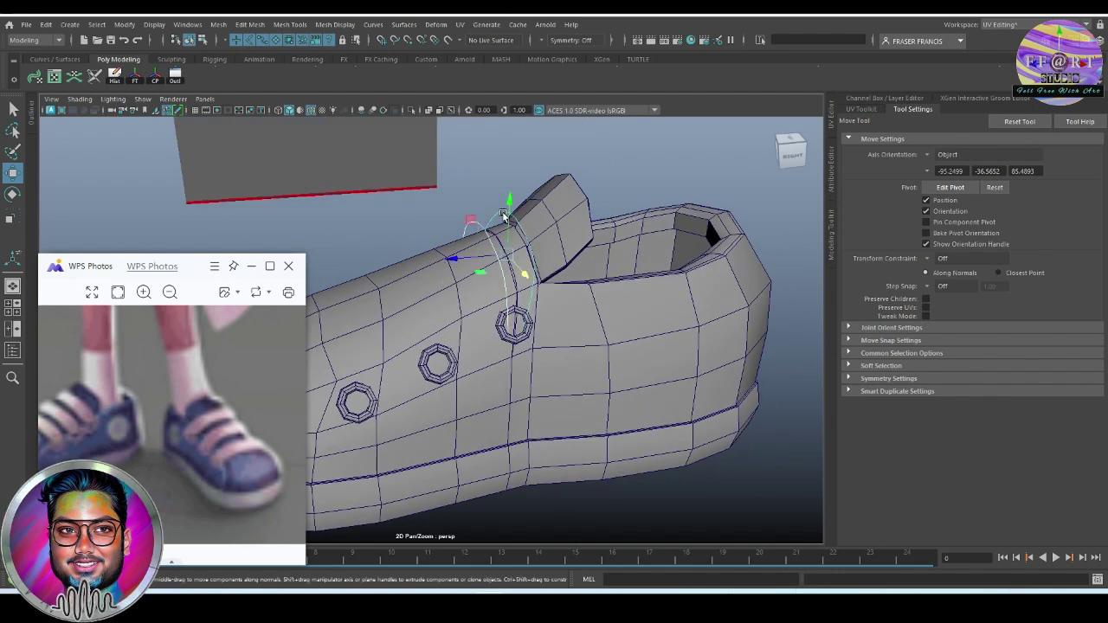
key("q")
left_click_drag(609, 308, 554, 329, "alt")
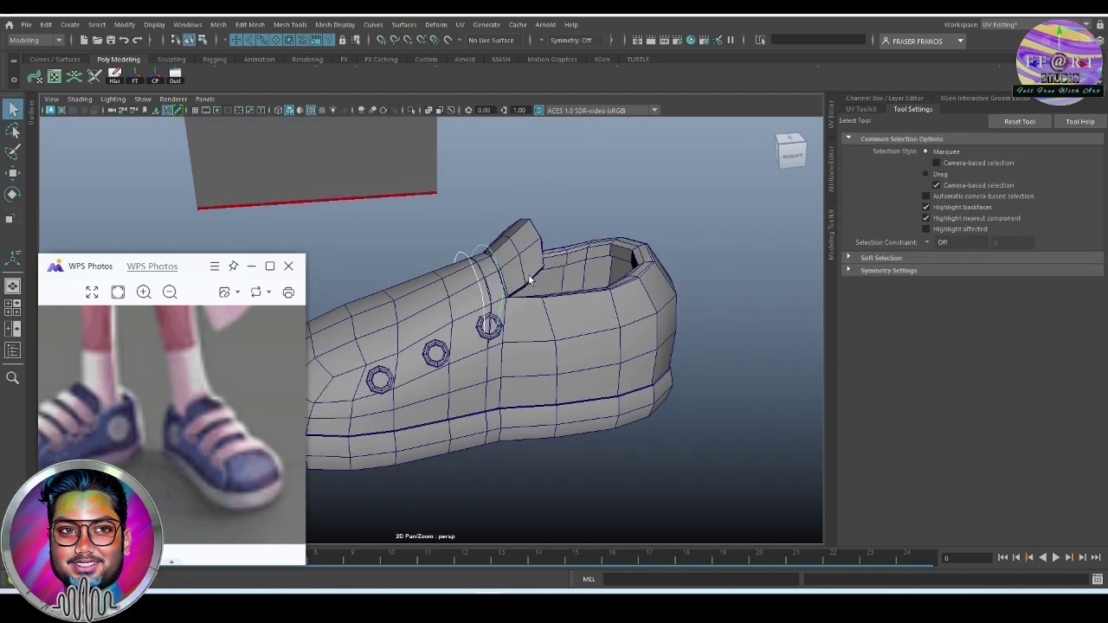
left_click(927, 109)
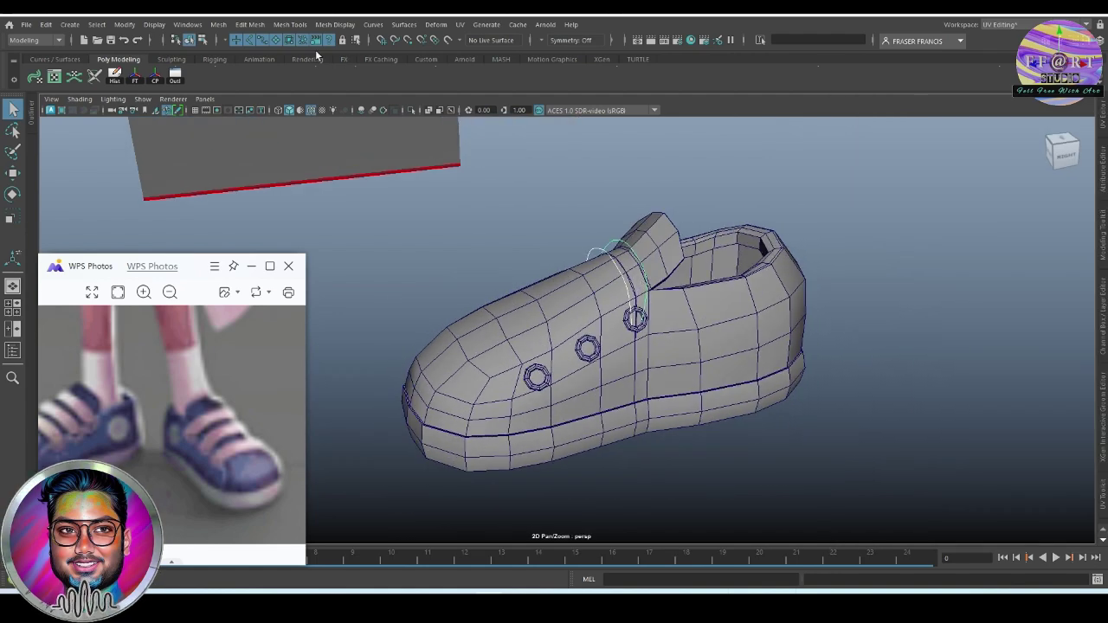
Loft the two lace curves into a Quads polygon strap with tessellation count 20.
left_click(404, 25)
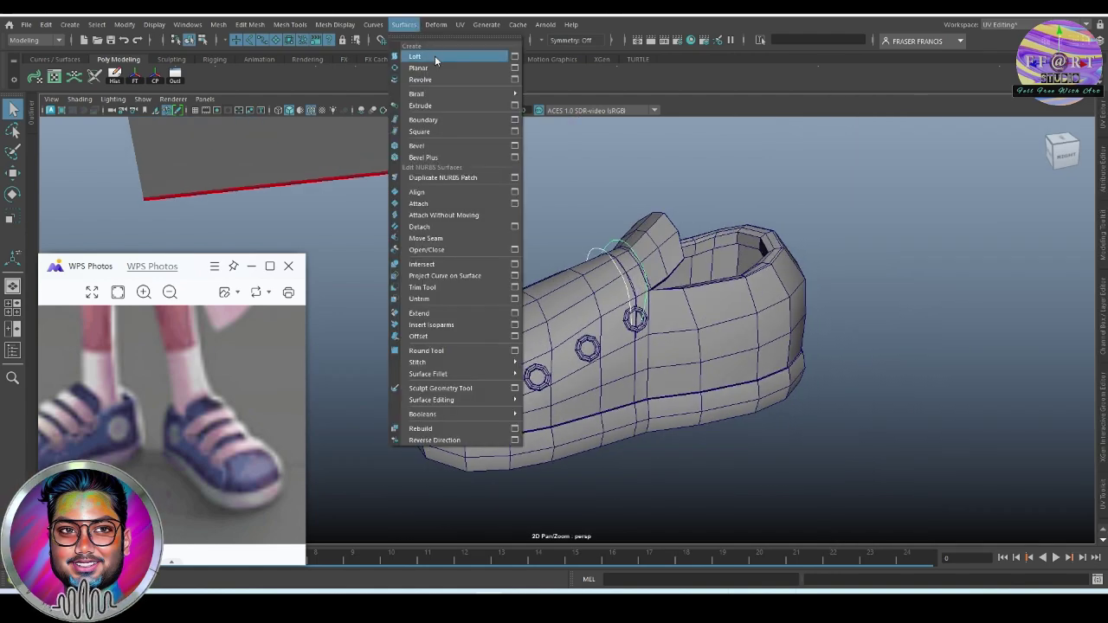
left_click(514, 56)
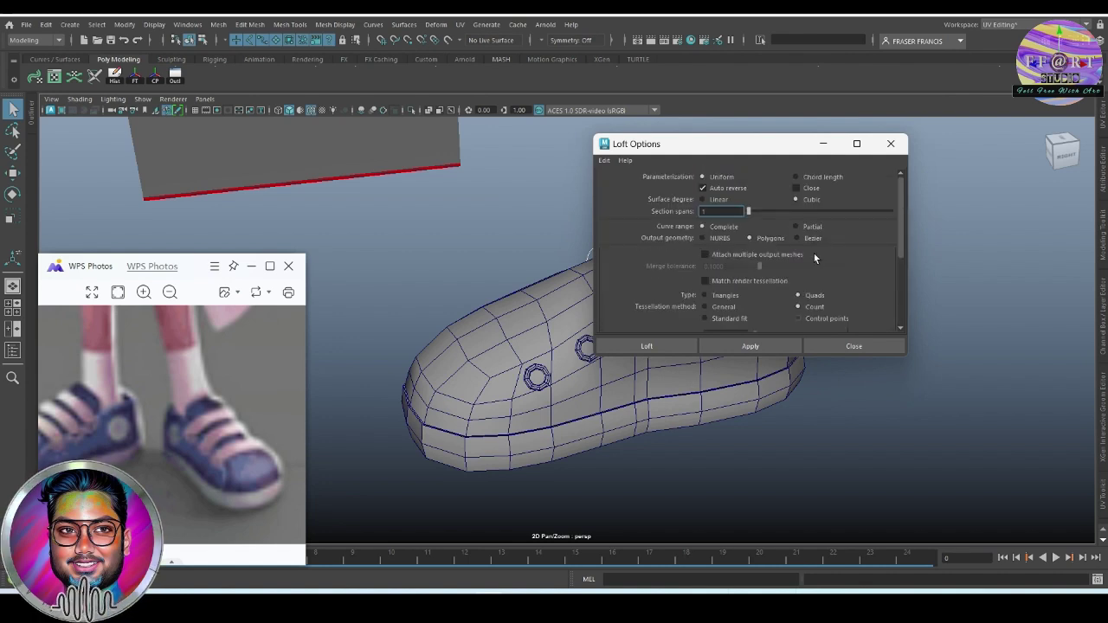
scroll(814, 259, "down", 2)
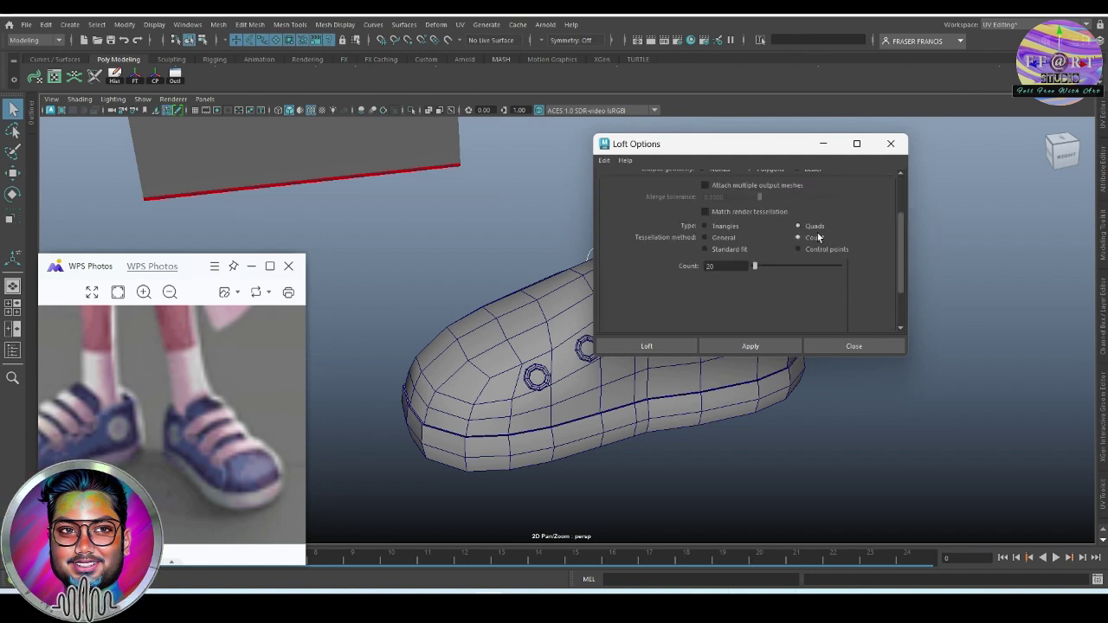
scroll(823, 249, "up", 2)
scroll(831, 260, "down", 3)
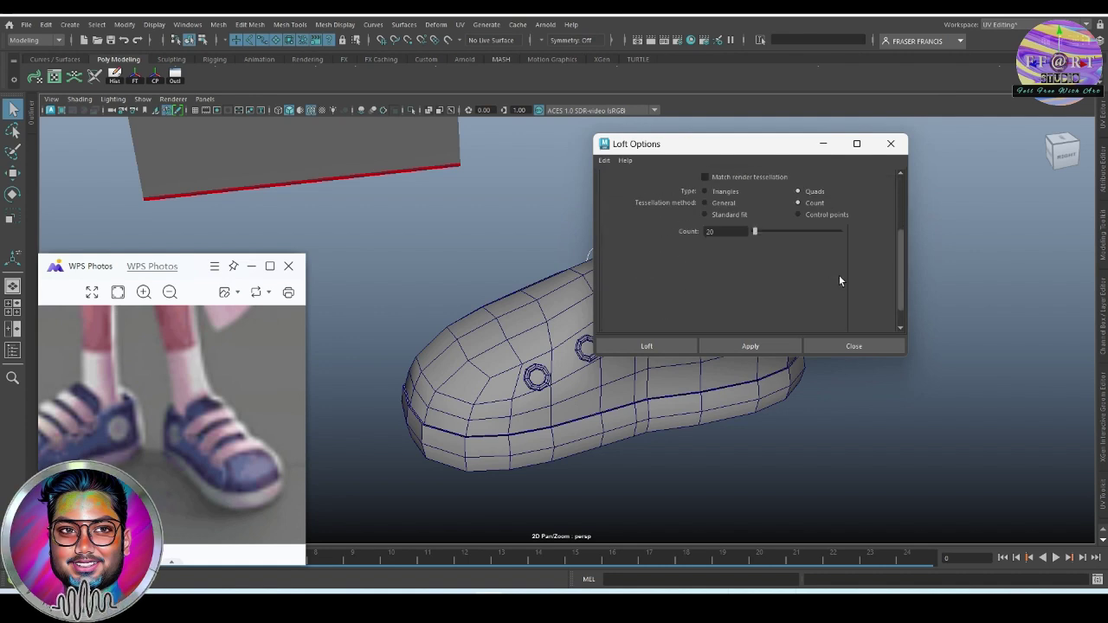
left_click(779, 341)
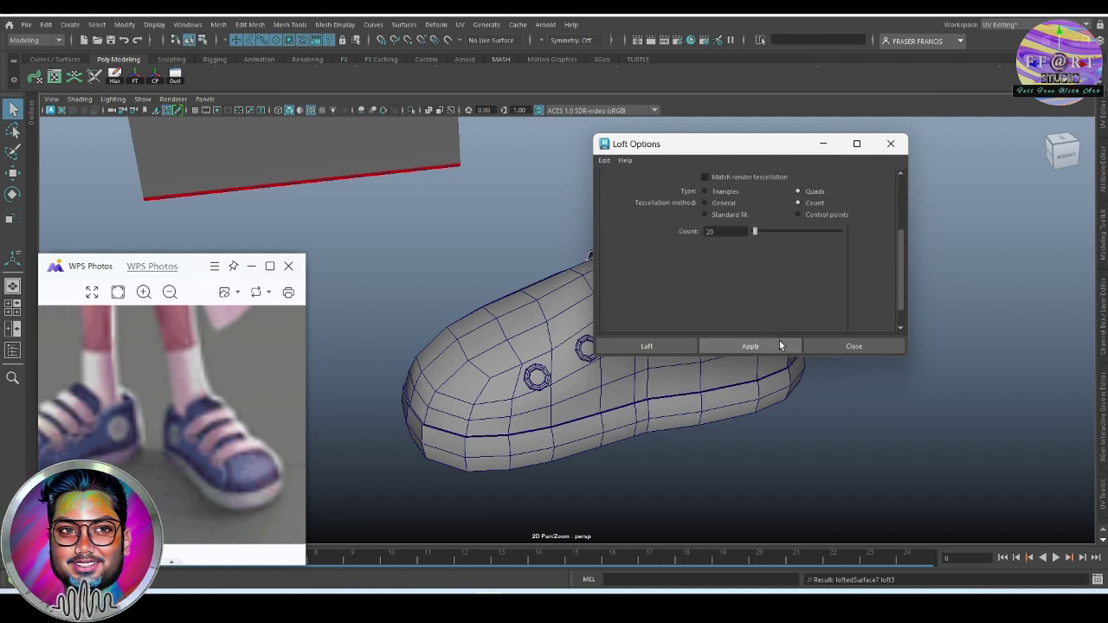
left_click(891, 146)
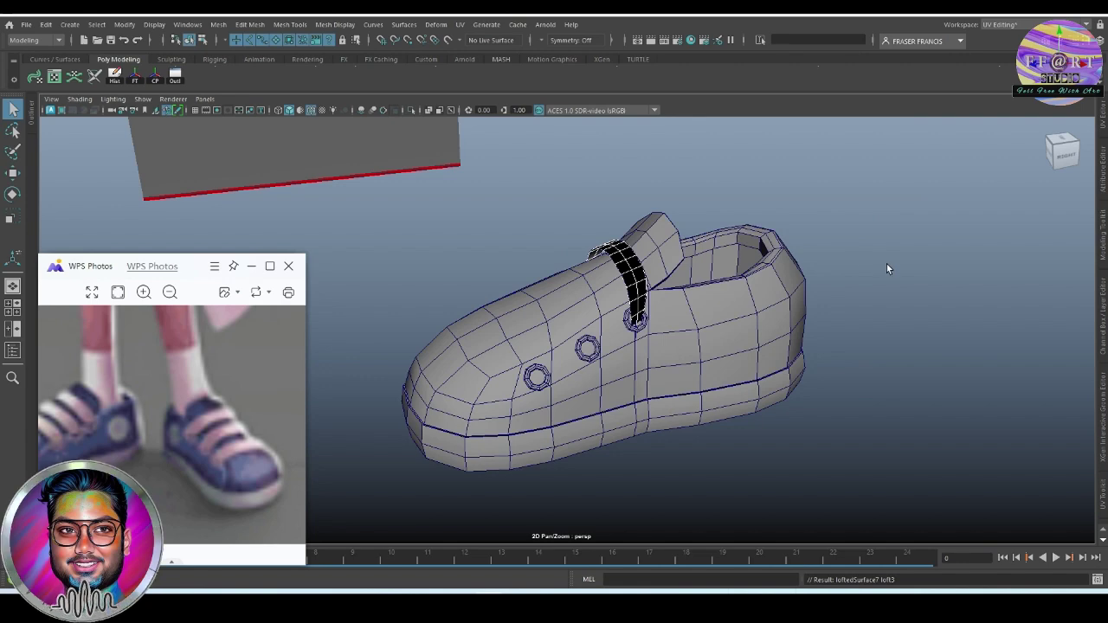
Select the black strap and set its normals to Face.
left_click_drag(888, 264, 703, 344, "alt")
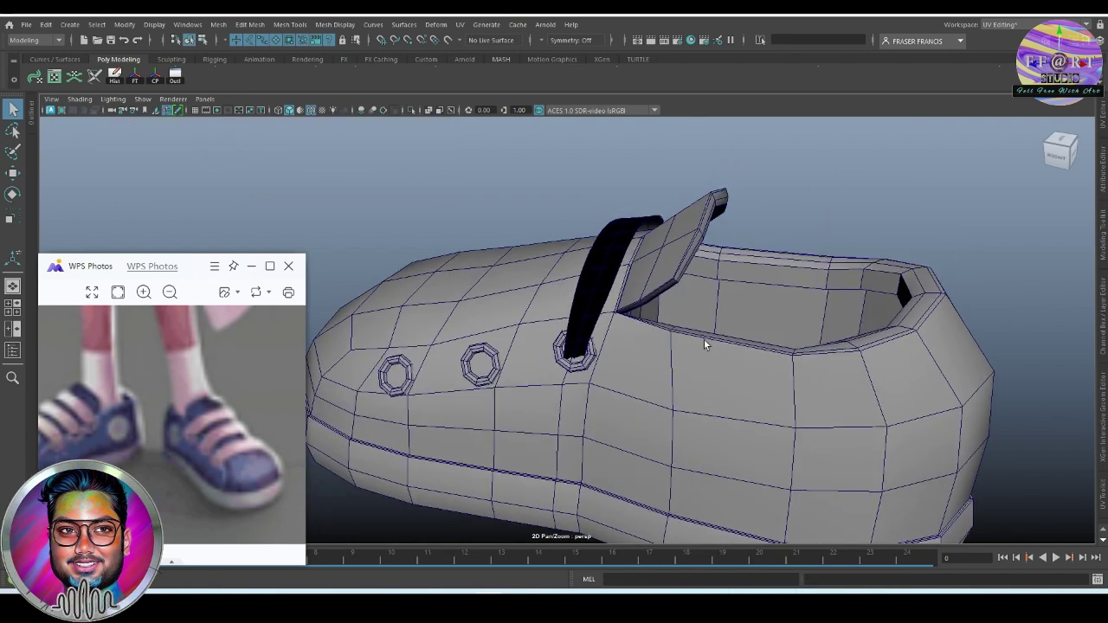
left_click(603, 280)
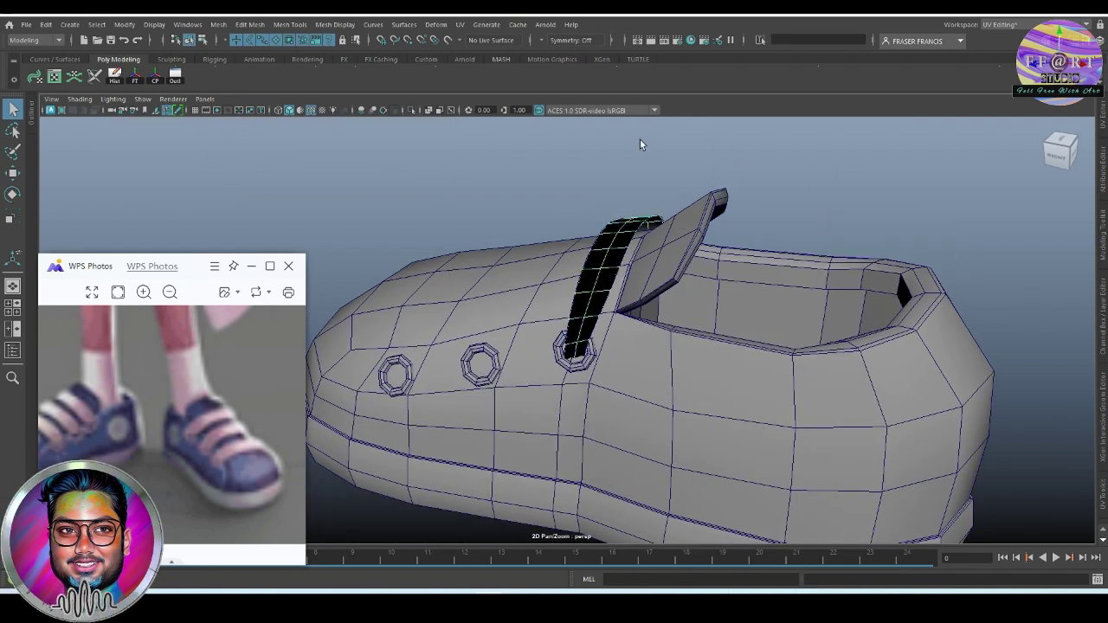
left_click(339, 26)
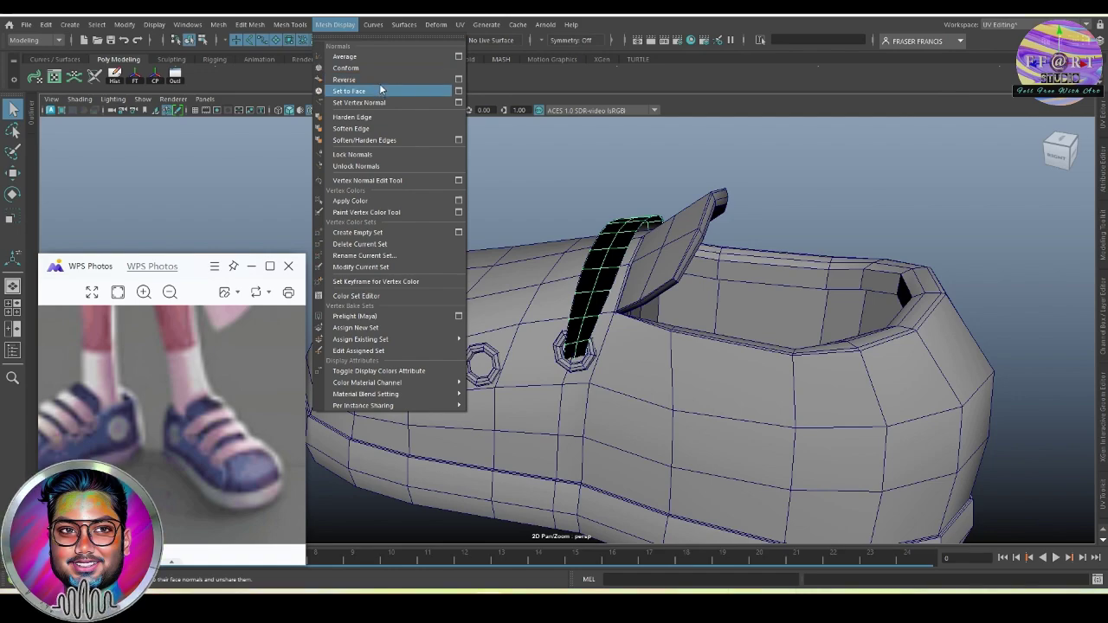
left_click(348, 91)
Extrude the strap's faces with local translate Z -0.009 to give it thickness.
mouse_move(586, 308)
left_mouse_down("alt")
mouse_move(759, 354)
mouse_move(736, 388)
mouse_move(735, 364)
mouse_move(681, 379)
mouse_move(596, 343)
mouse_move(644, 277)
mouse_move(589, 260)
mouse_move(563, 273)
left_mouse_up("alt")
key("ctrl+e")
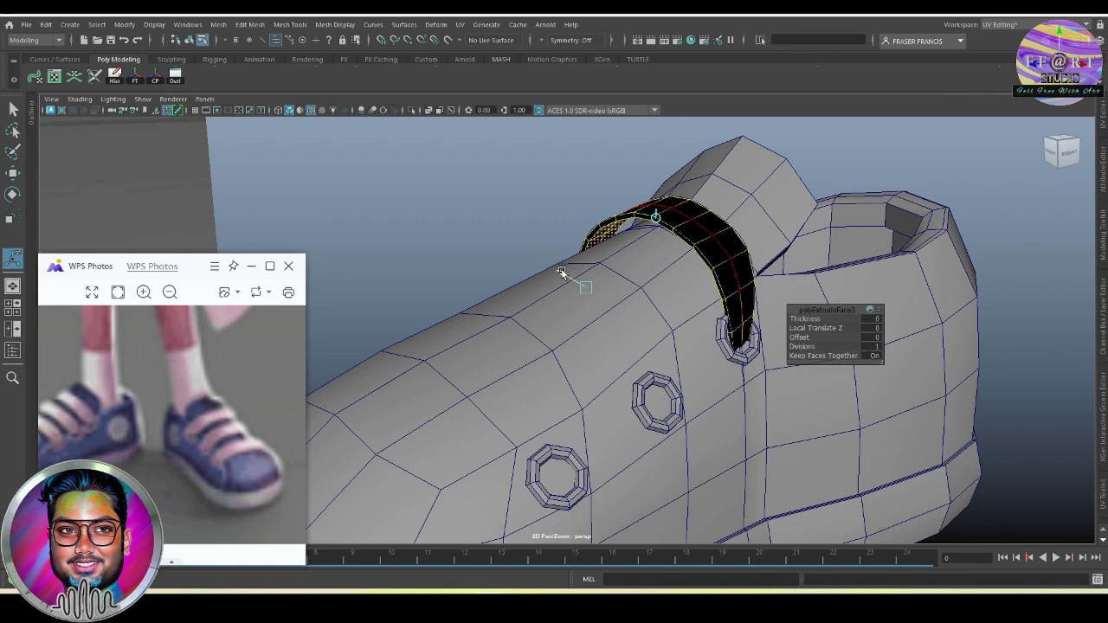
mouse_move(561, 272)
left_mouse_down("alt")
mouse_move(655, 280)
mouse_move(663, 302)
mouse_move(638, 317)
mouse_move(706, 352)
mouse_move(670, 329)
left_mouse_up("alt")
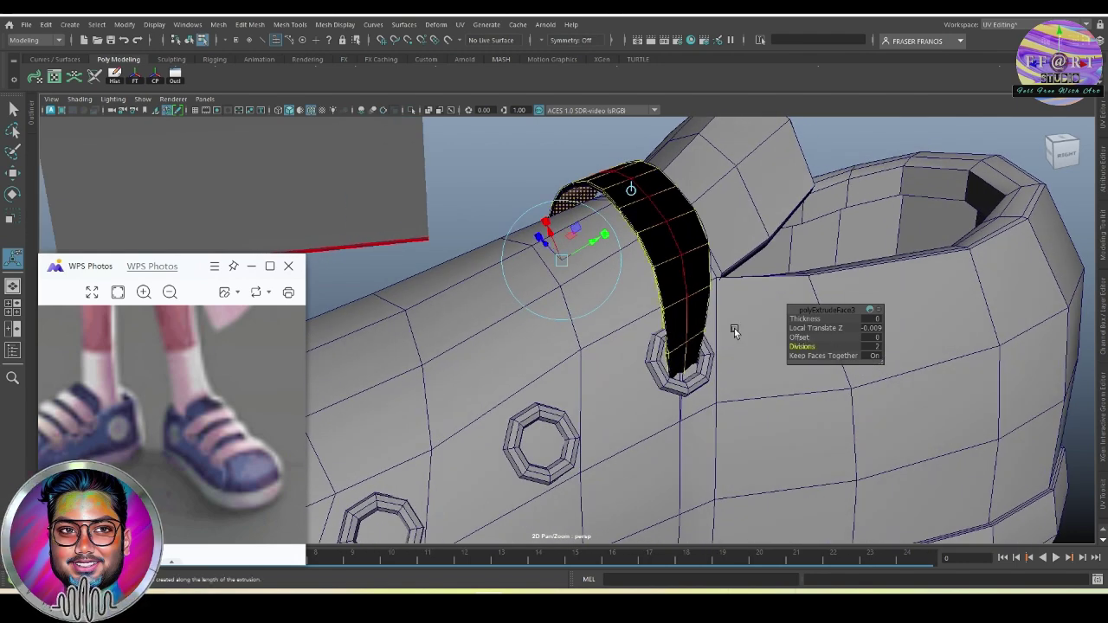
left_click_drag(734, 332, 819, 267, "alt")
Reverse the strap's normals so it shades correctly.
key("q")
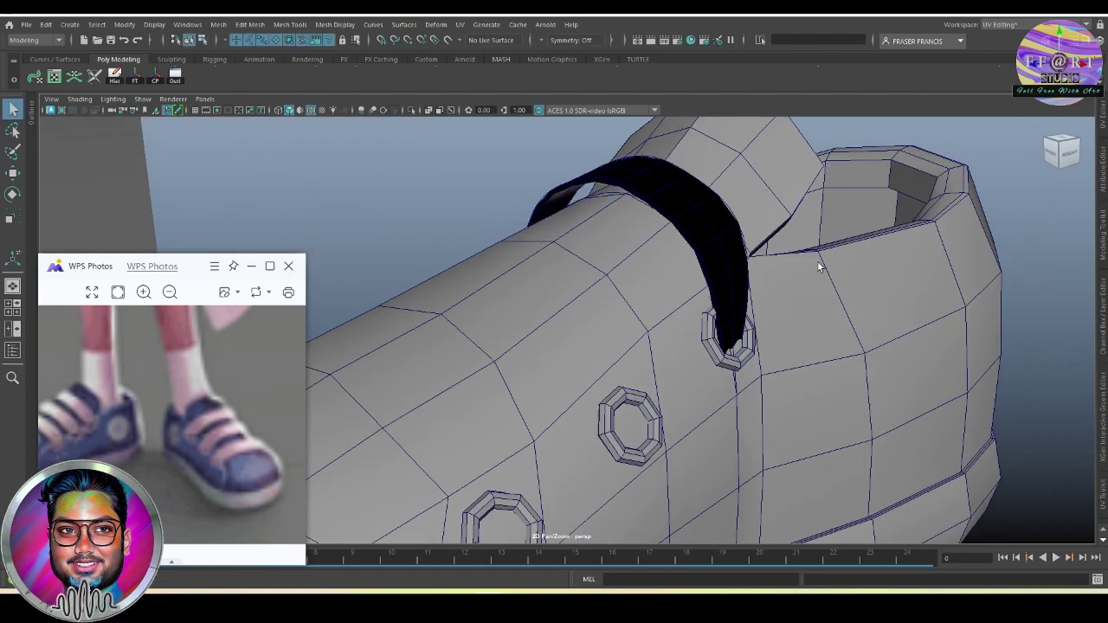
left_click(714, 248)
left_click(334, 24)
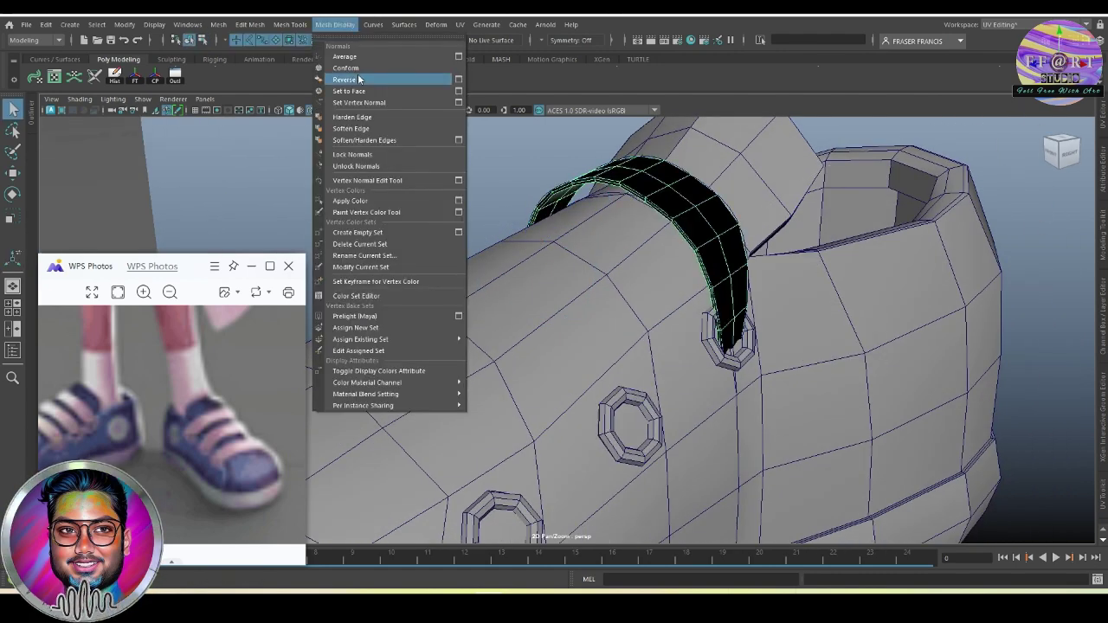
left_click(357, 79)
Deselect the strap and turn off Wireframe on Shaded for the model.
left_click(510, 191)
left_click_drag(529, 210, 631, 269, "alt")
left_click(622, 257)
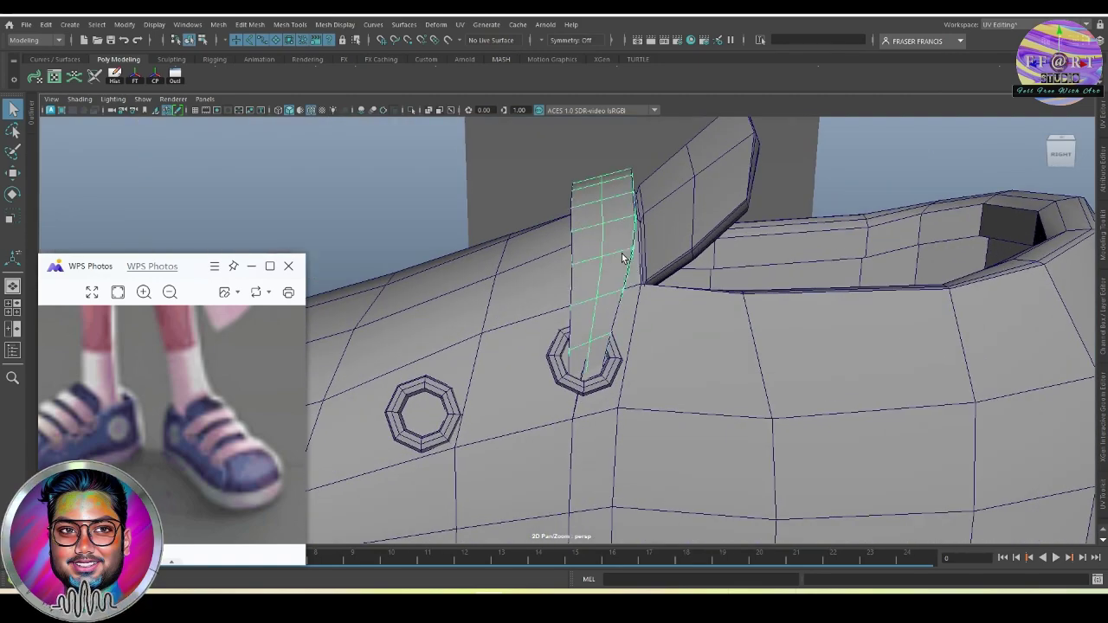
left_click(574, 240)
left_click_drag(574, 240, 702, 282, "alt")
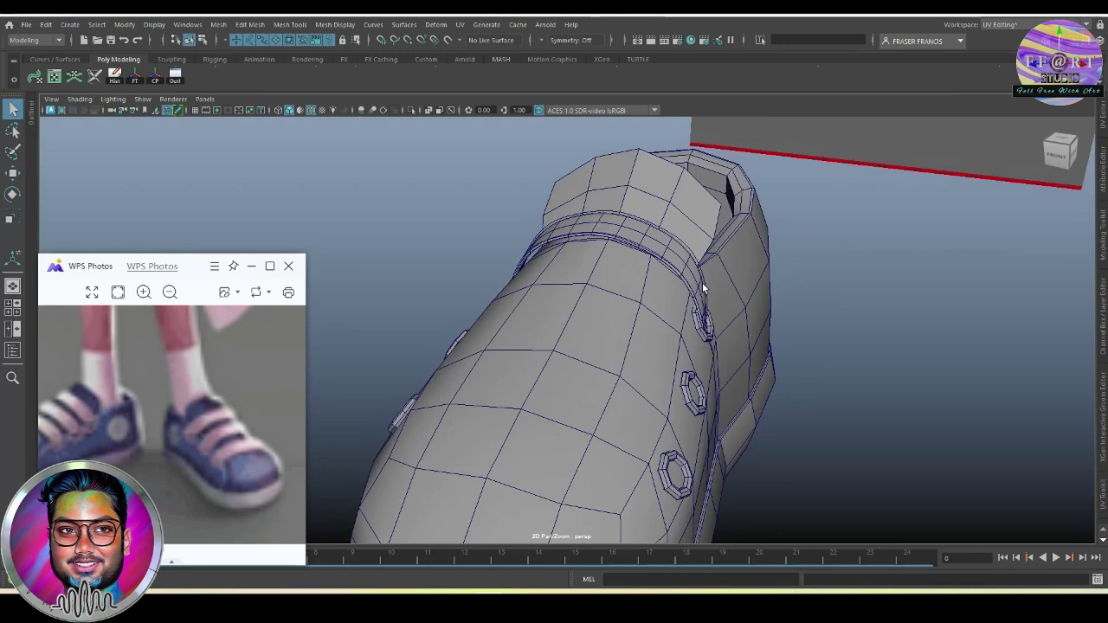
left_click(312, 110)
Bring up the lace curve's component points and enable vertex selection.
mouse_move(599, 283)
left_mouse_down("alt")
mouse_move(520, 290)
mouse_move(618, 306)
mouse_move(561, 362)
mouse_move(743, 352)
left_mouse_up("alt")
middle_click_drag(742, 352, 771, 337, "alt")
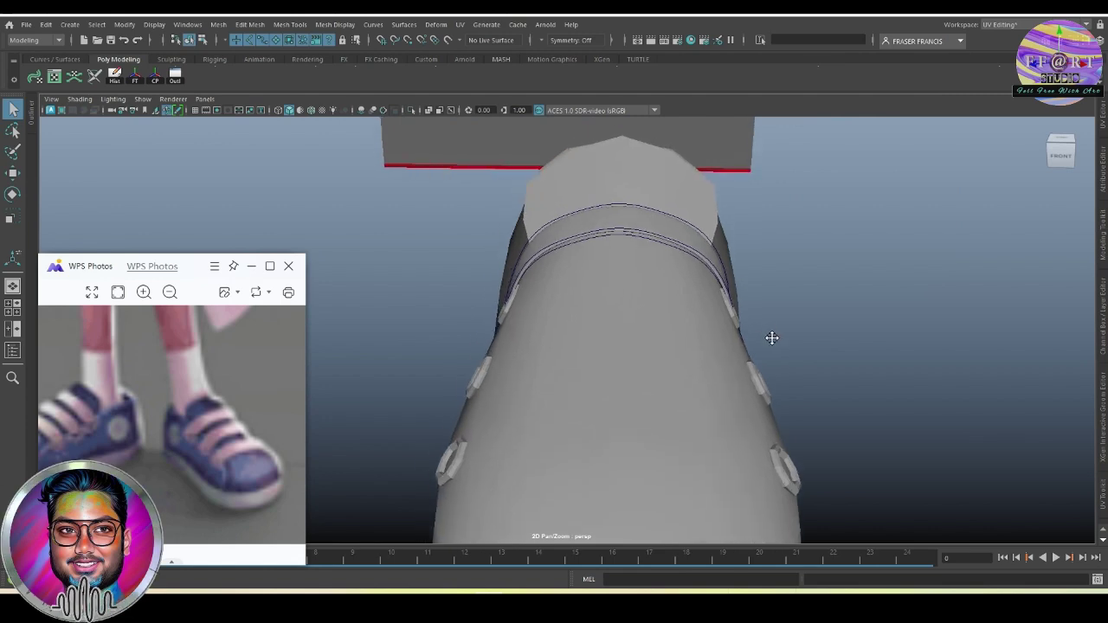
mouse_move(771, 338)
left_mouse_down("alt")
mouse_move(623, 324)
mouse_move(573, 371)
mouse_move(700, 370)
mouse_move(689, 266)
mouse_move(705, 268)
mouse_move(623, 234)
mouse_move(563, 260)
mouse_move(468, 232)
left_mouse_up("alt")
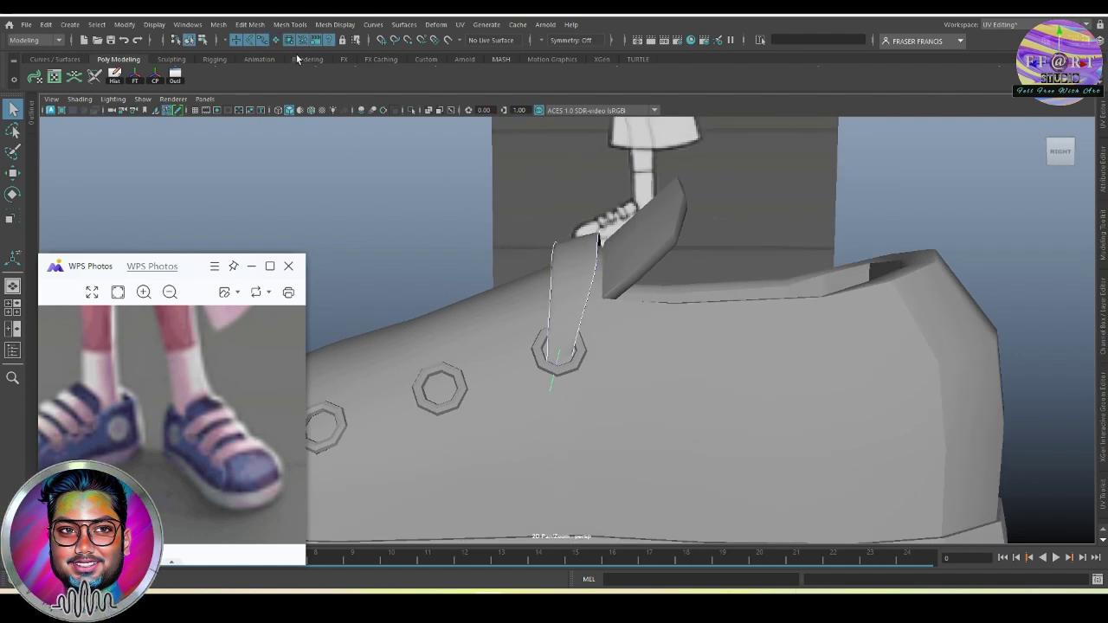
right_click_drag(390, 176, 504, 245)
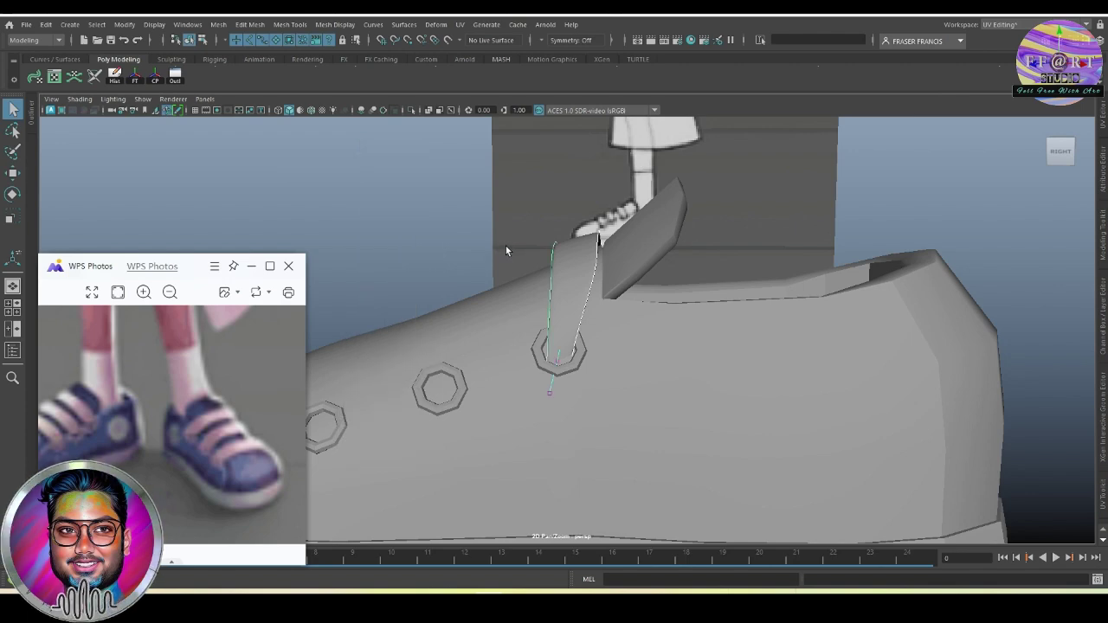
key("F9")
left_click_drag(759, 260, 766, 262, "alt")
Show the curve's control vertices and move the CVs over the shoe's top upward.
key("super")
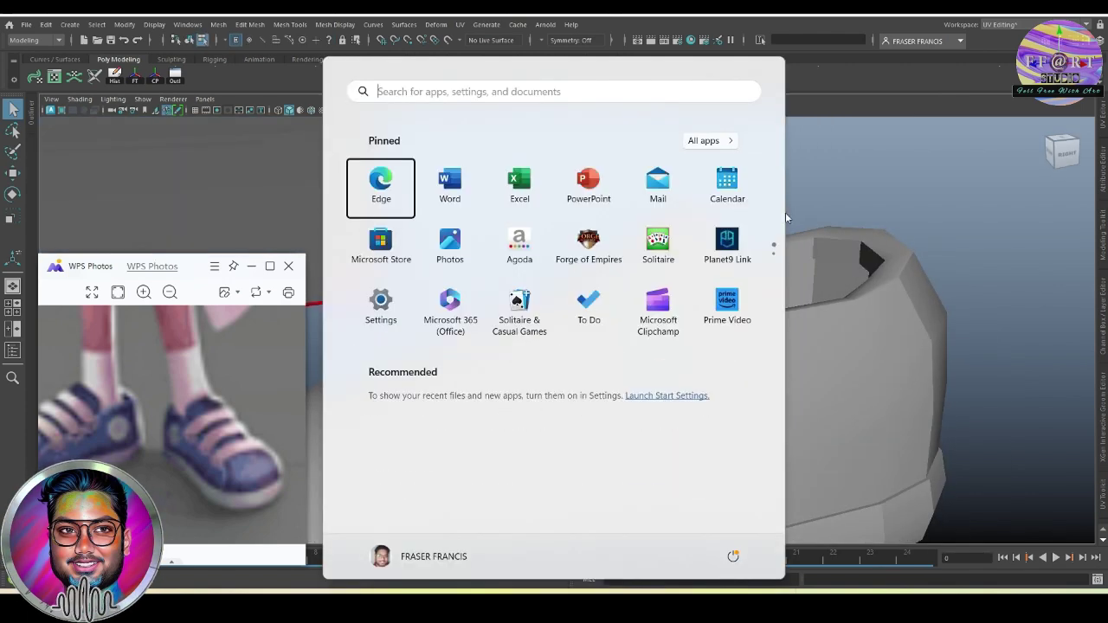
right_click(786, 217)
left_click(853, 187)
right_click(879, 182)
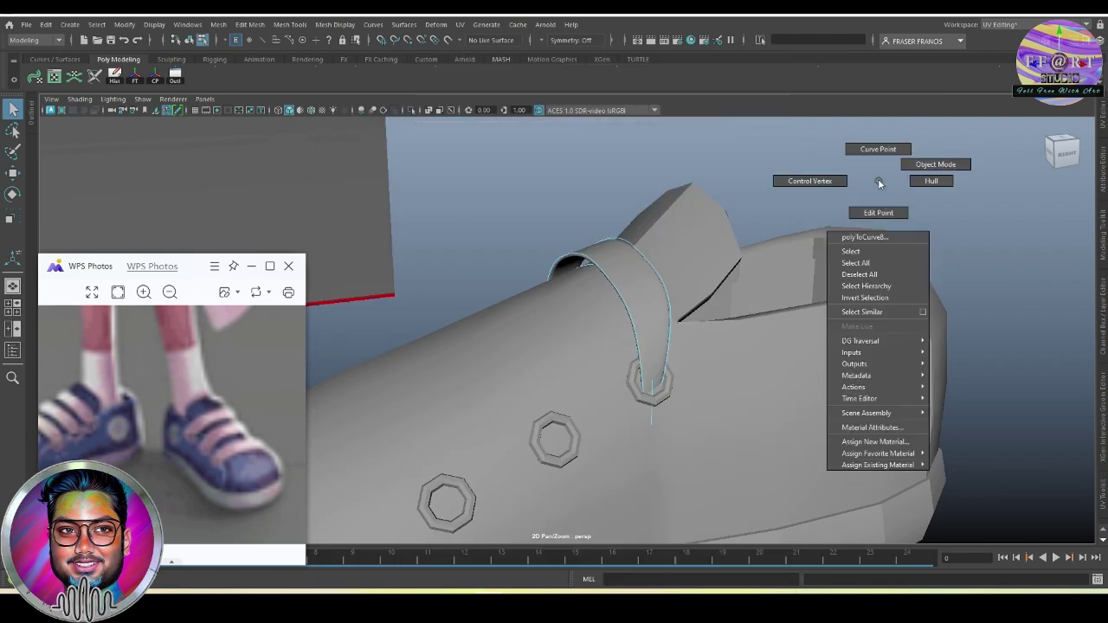
left_click(810, 181)
left_click_drag(779, 216, 557, 203, "alt")
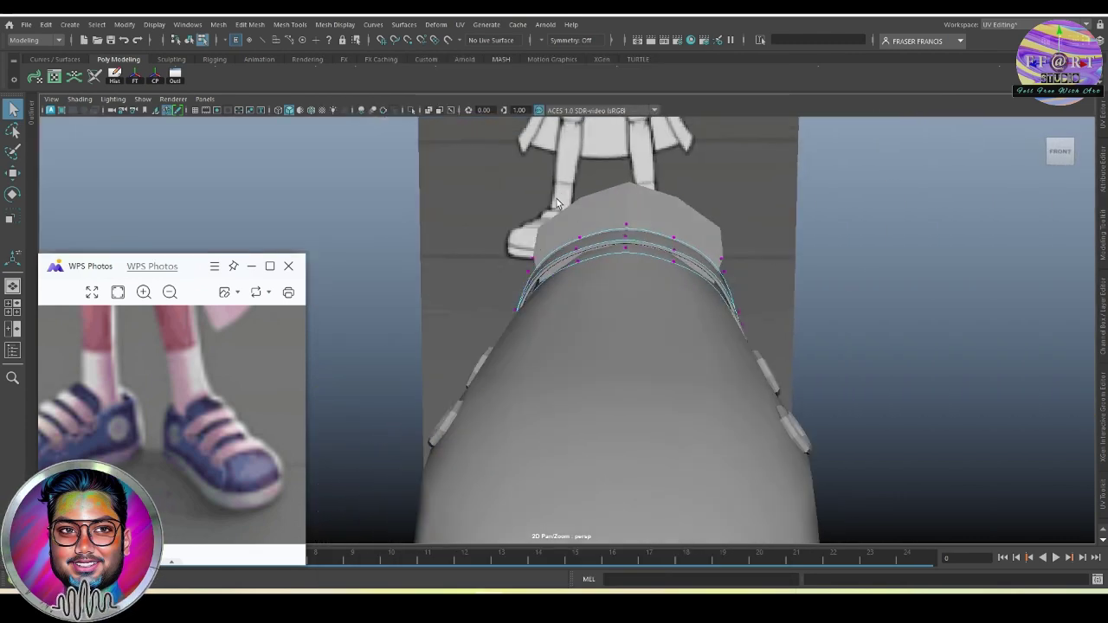
left_click_drag(688, 267, 693, 306)
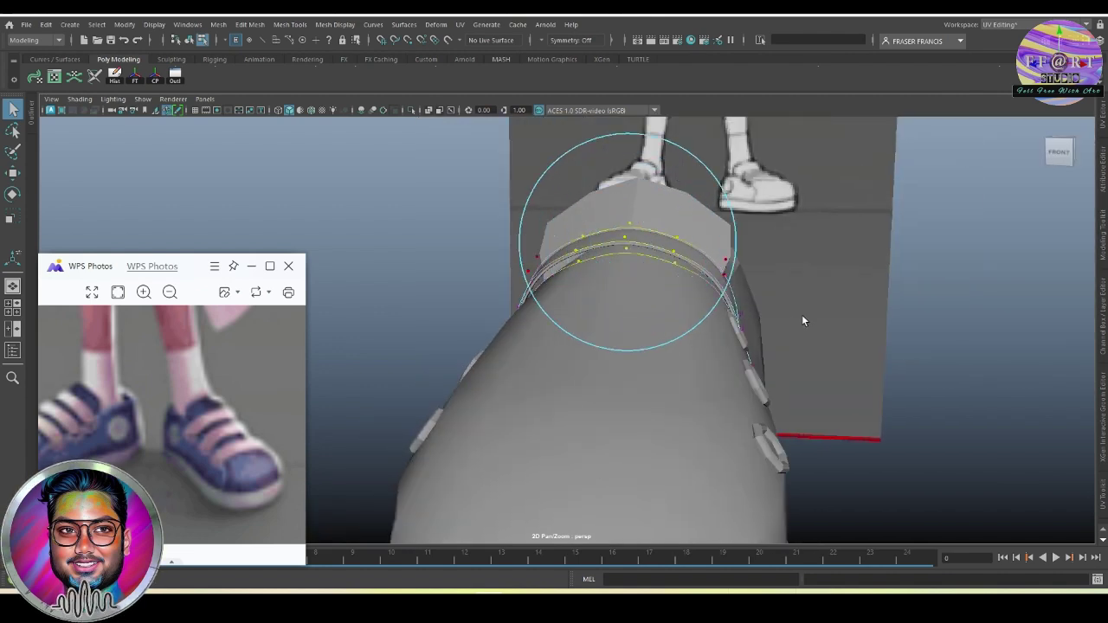
key("w")
mouse_move(628, 189)
left_mouse_down()
mouse_move(659, 275)
mouse_move(580, 260)
mouse_move(561, 287)
mouse_move(536, 271)
mouse_move(579, 306)
mouse_move(589, 361)
mouse_move(620, 413)
mouse_move(627, 390)
mouse_move(625, 420)
left_mouse_up()
Reselect the left curve's control points and nudge them sideways, then pick the right curve's points.
mouse_move(625, 421)
left_mouse_down()
mouse_move(581, 326)
mouse_move(553, 372)
left_mouse_up()
left_click(554, 367)
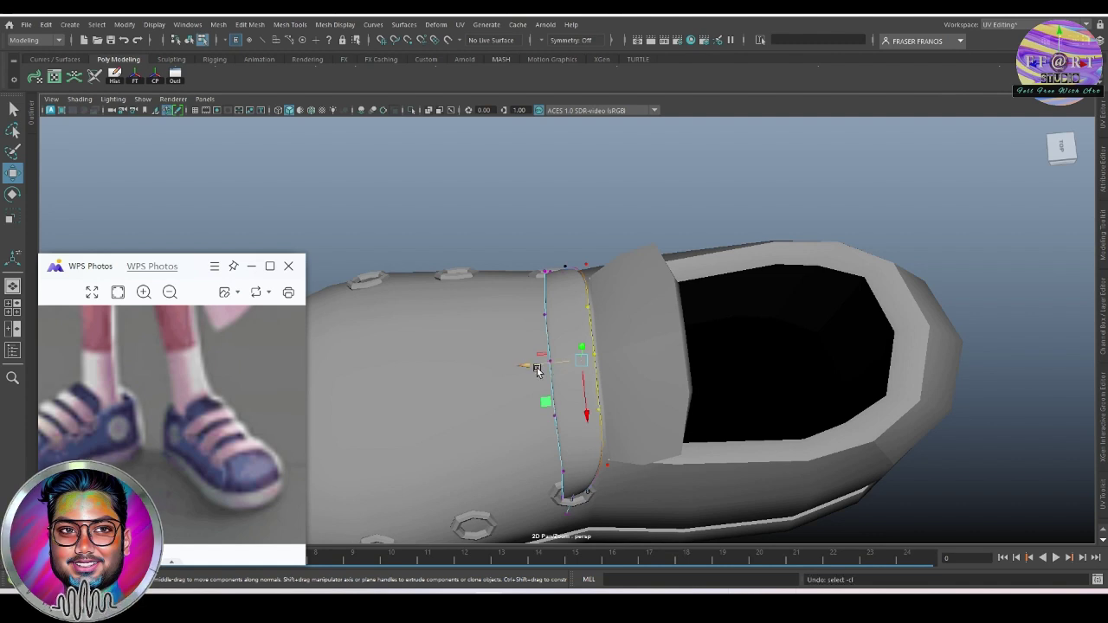
left_click_drag(532, 369, 514, 298, "alt")
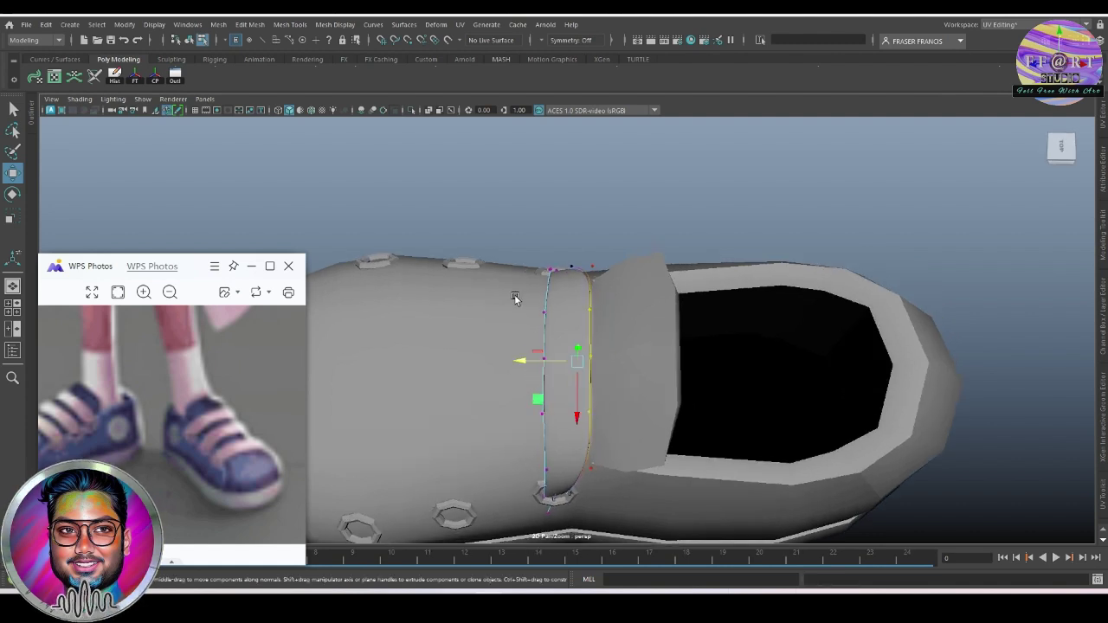
left_click_drag(559, 409, 557, 407)
mouse_move(505, 365)
left_mouse_down()
mouse_move(720, 397)
mouse_move(787, 297)
mouse_move(673, 385)
mouse_move(636, 390)
mouse_move(646, 395)
mouse_move(563, 379)
mouse_move(603, 396)
mouse_move(587, 309)
mouse_move(569, 346)
mouse_move(650, 235)
mouse_move(684, 300)
left_mouse_up()
left_click(589, 311)
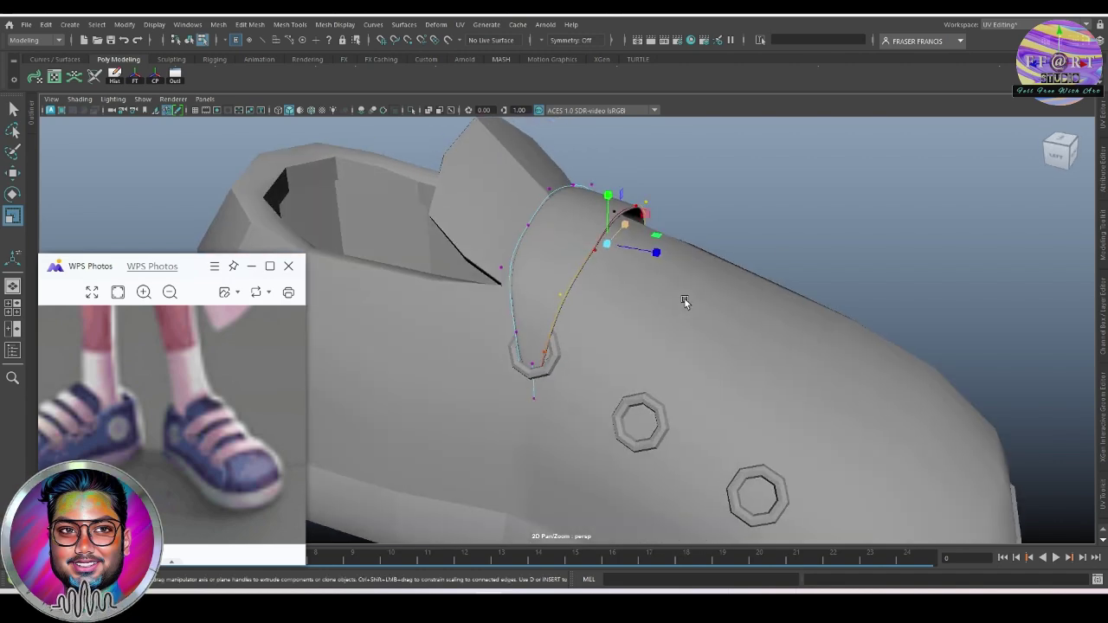
Deselect the curves and select the lofted strap surface.
left_click(577, 291)
mouse_move(816, 203)
left_mouse_down("alt")
mouse_move(737, 325)
mouse_move(532, 321)
left_mouse_up("alt")
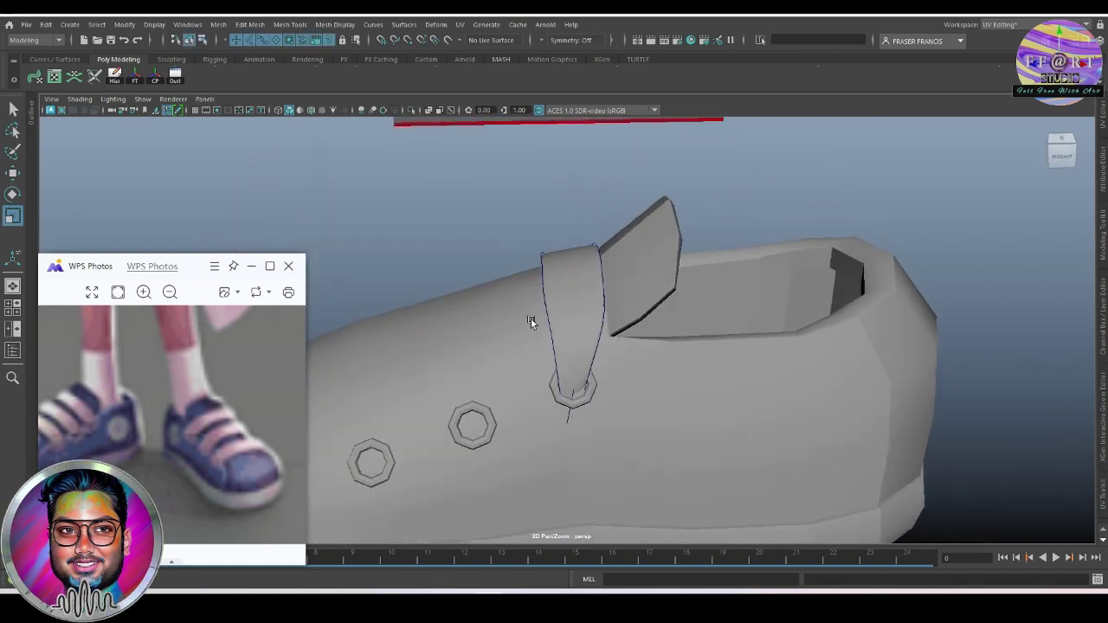
left_click_drag(635, 390, 627, 354, "alt")
scroll(627, 354, "down", 3)
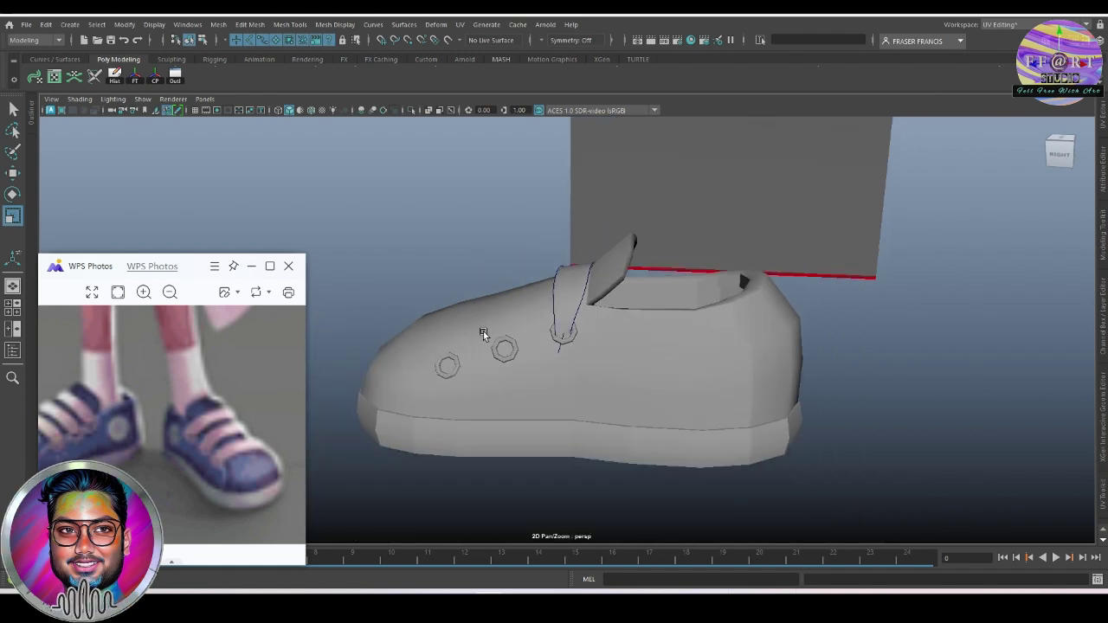
left_click_drag(477, 326, 532, 280, "alt")
key("q")
left_click(565, 298)
Duplicate the strap with Ctrl+D and slide the copy along X toward the toe.
scroll(675, 378, "up", 3)
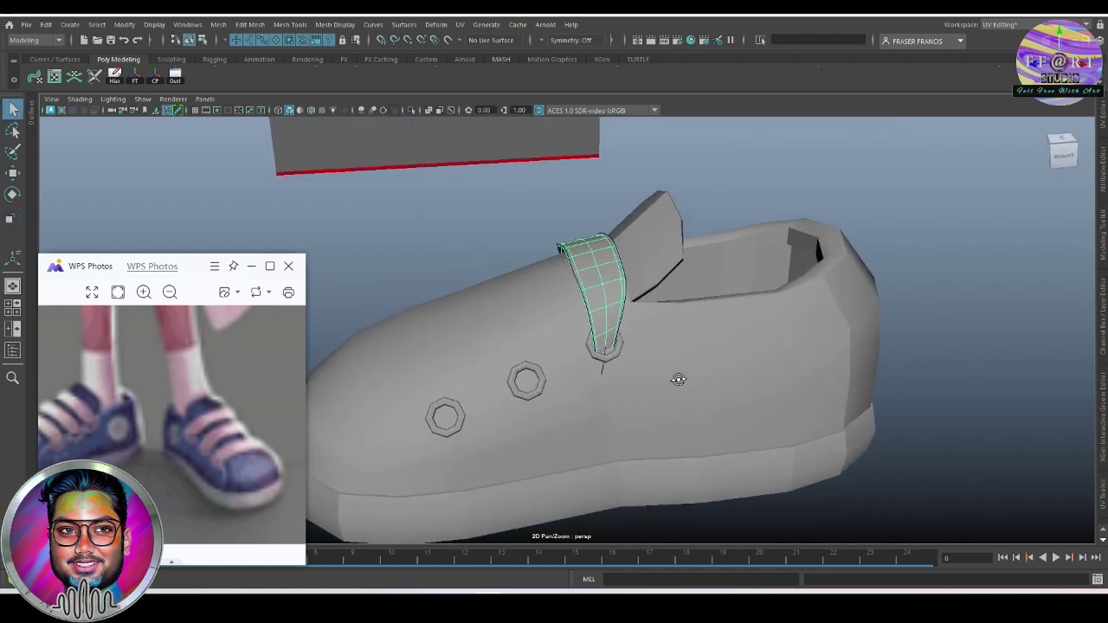
left_click_drag(675, 378, 658, 386, "alt")
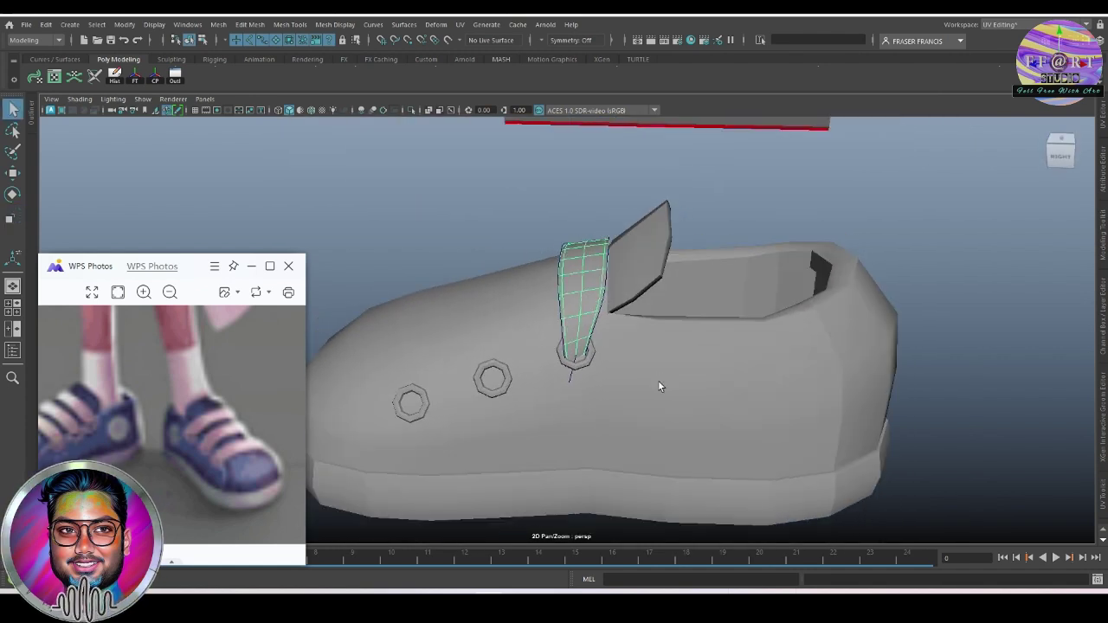
key("ctrl+d")
key("w")
left_click_drag(658, 380, 632, 374, "alt")
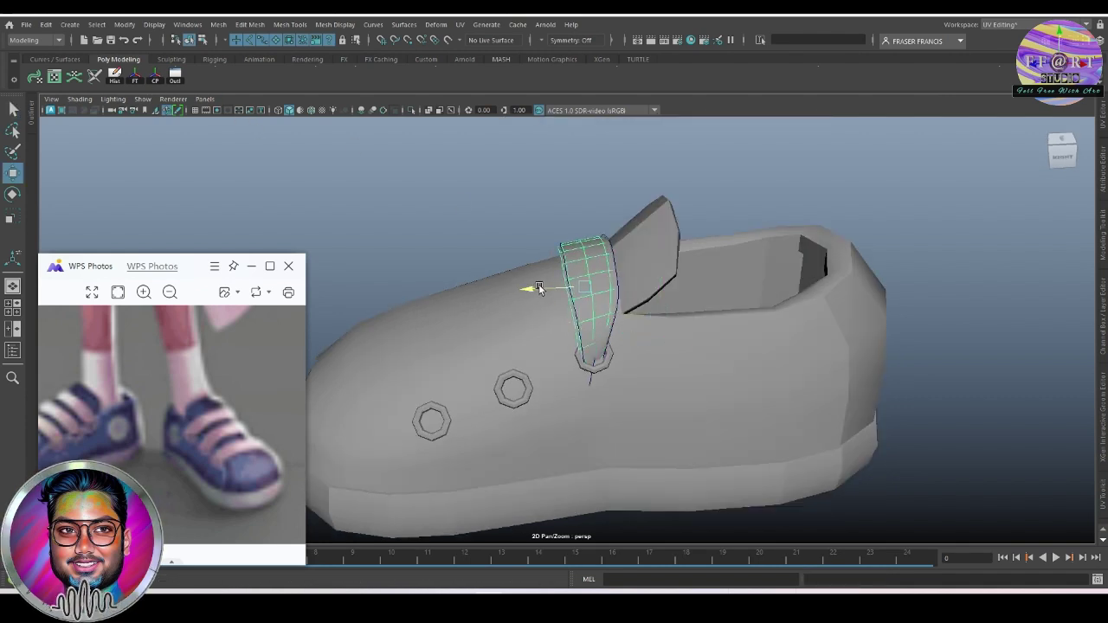
mouse_move(532, 289)
left_mouse_down()
mouse_move(482, 292)
mouse_move(485, 329)
mouse_move(603, 307)
mouse_move(582, 296)
mouse_move(723, 292)
mouse_move(647, 270)
left_mouse_up()
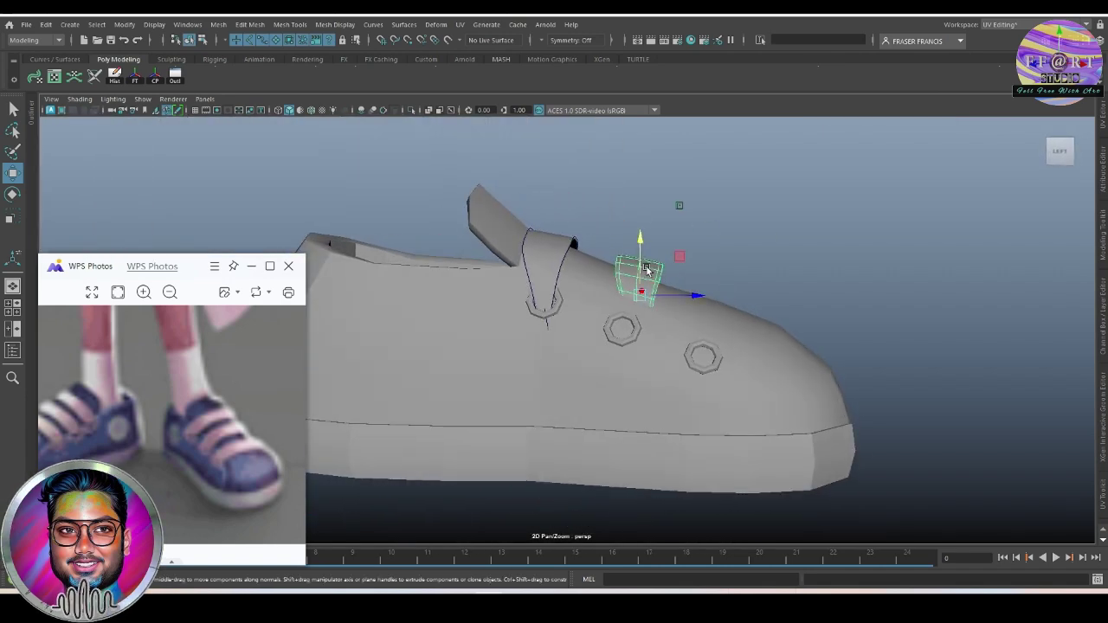
Select the duplicate strap's vertices and scale the strip to fit across the shoe.
left_click_drag(694, 298, 809, 287, "alt")
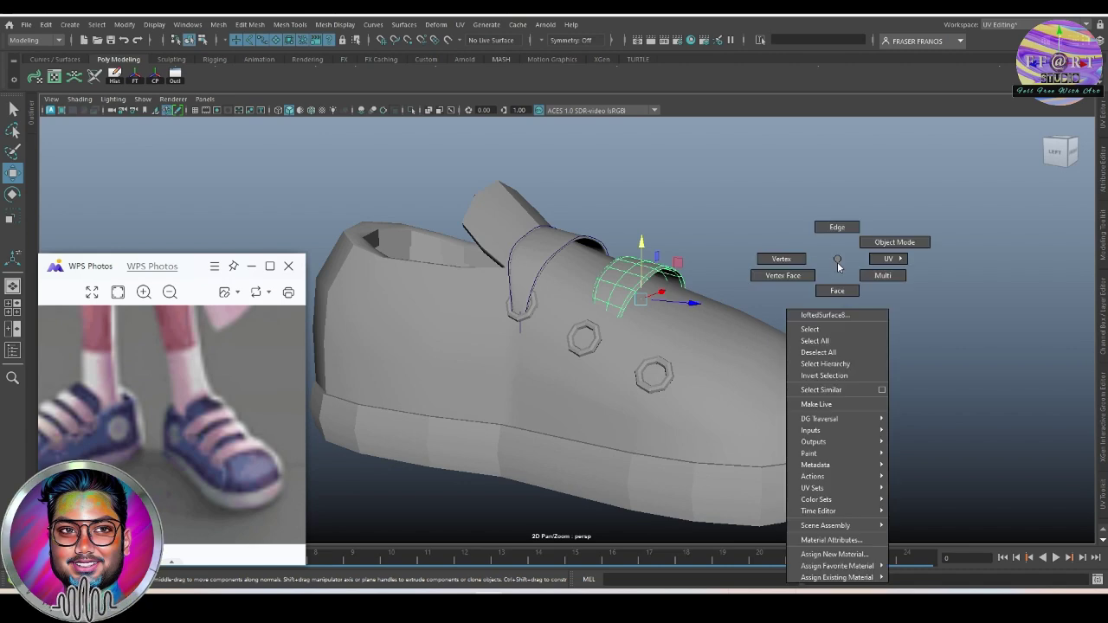
right_click_drag(837, 262, 744, 322)
left_click_drag(744, 322, 718, 394, "alt")
mouse_move(673, 327)
left_mouse_down()
mouse_move(609, 381)
mouse_move(858, 274)
left_mouse_up()
right_click_drag(858, 274, 831, 294)
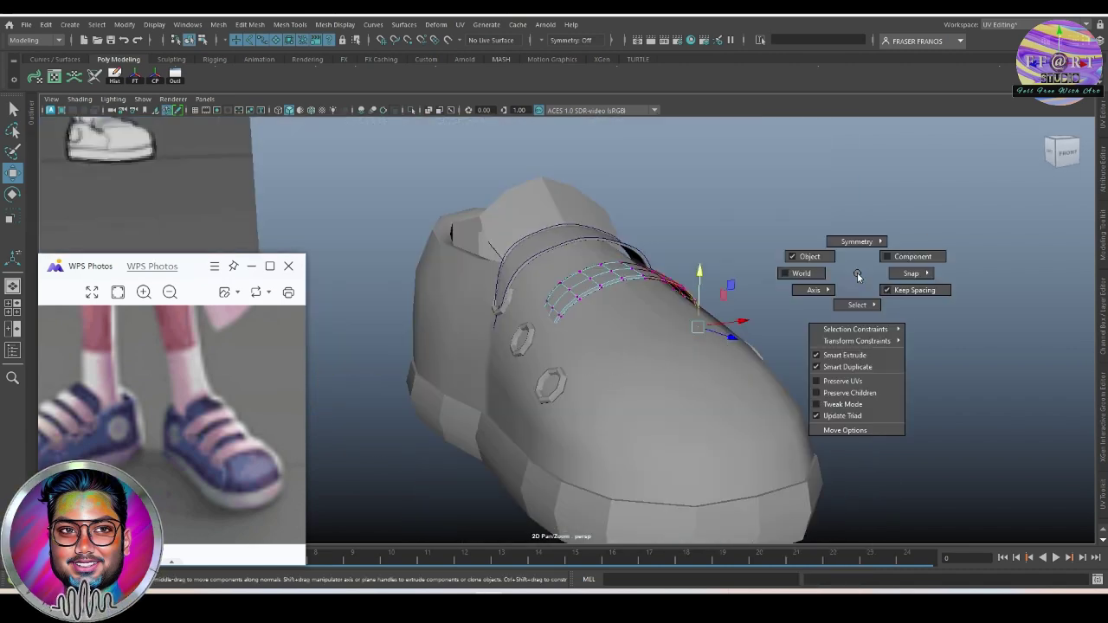
key("4")
mouse_move(831, 294)
left_mouse_down("alt")
mouse_move(677, 357)
mouse_move(623, 342)
mouse_move(730, 310)
mouse_move(710, 326)
left_mouse_up("alt")
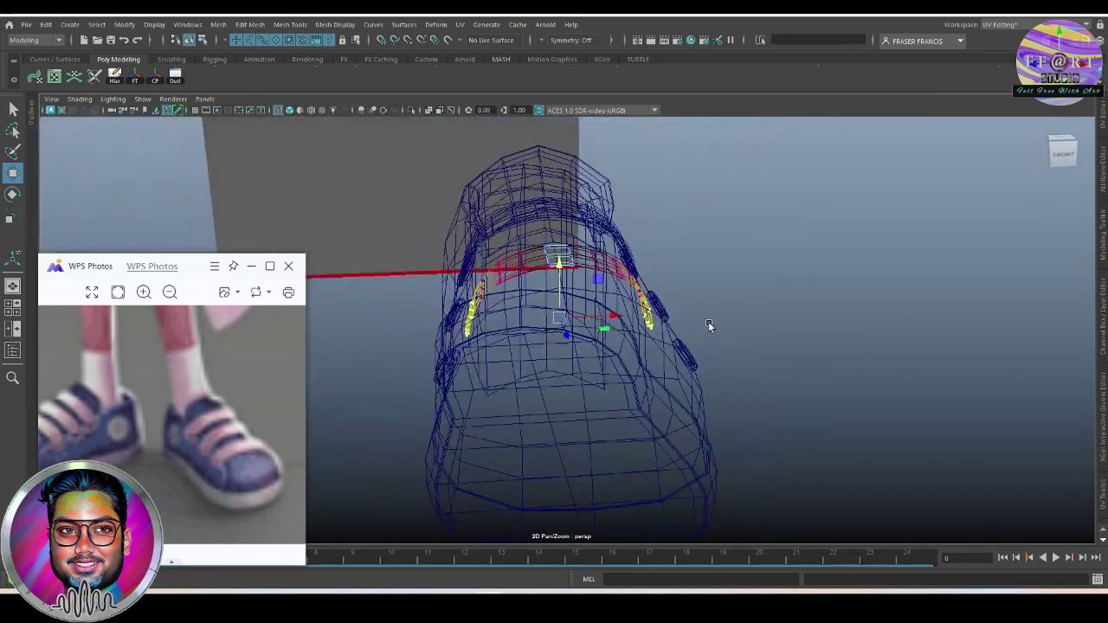
key("5")
left_click_drag(717, 367, 710, 371, "alt")
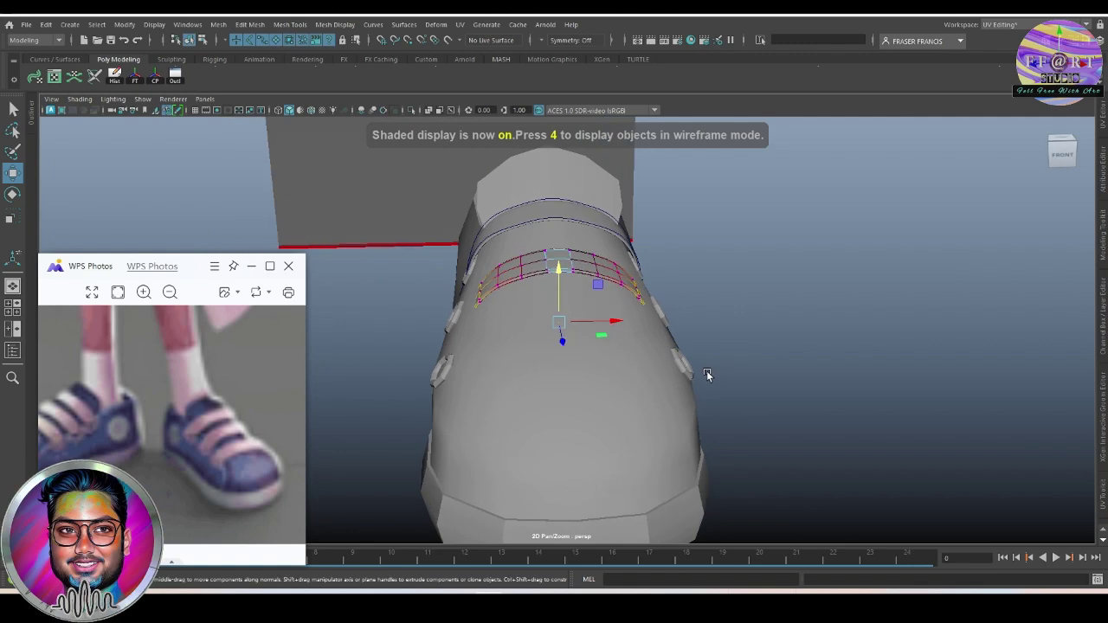
key("r")
mouse_move(558, 322)
left_mouse_down()
mouse_move(616, 324)
mouse_move(613, 380)
mouse_move(652, 387)
mouse_move(597, 386)
mouse_move(648, 395)
mouse_move(565, 341)
mouse_move(576, 314)
mouse_move(554, 351)
mouse_move(664, 349)
left_mouse_up()
Extrude the strip for thickness and move it along X onto the shoe's top.
key("ctrl+e")
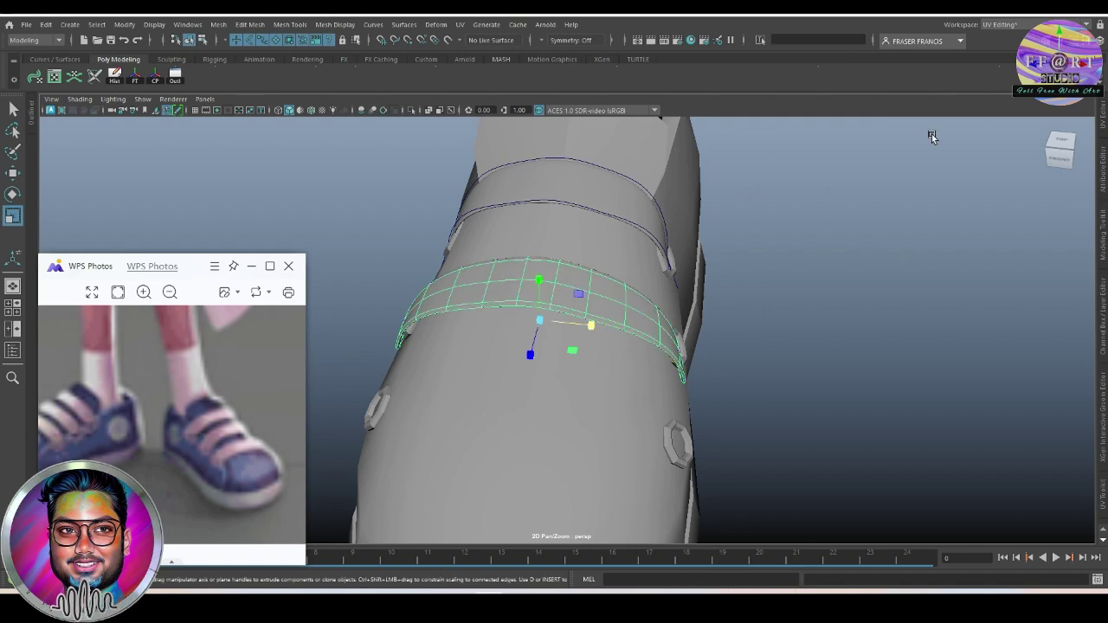
mouse_move(637, 314)
left_mouse_down("alt")
mouse_move(570, 357)
mouse_move(477, 329)
left_mouse_up("alt")
key("w")
mouse_move(452, 265)
left_mouse_down()
mouse_move(468, 267)
mouse_move(523, 197)
mouse_move(741, 228)
left_mouse_up()
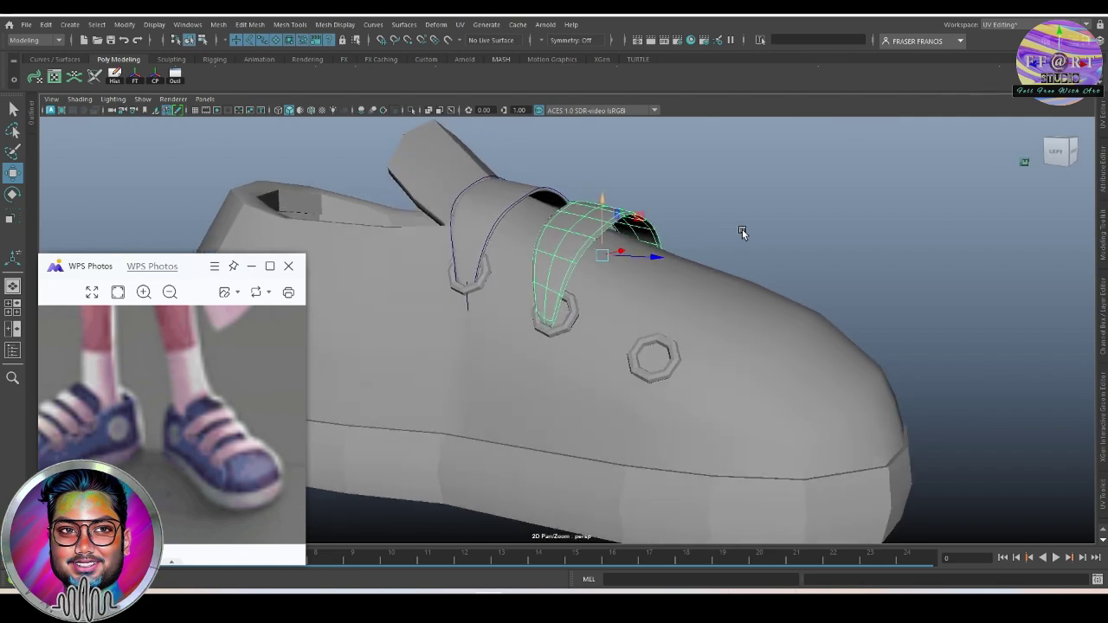
mouse_move(672, 254)
left_mouse_down("alt")
mouse_move(814, 268)
mouse_move(765, 269)
left_mouse_up("alt")
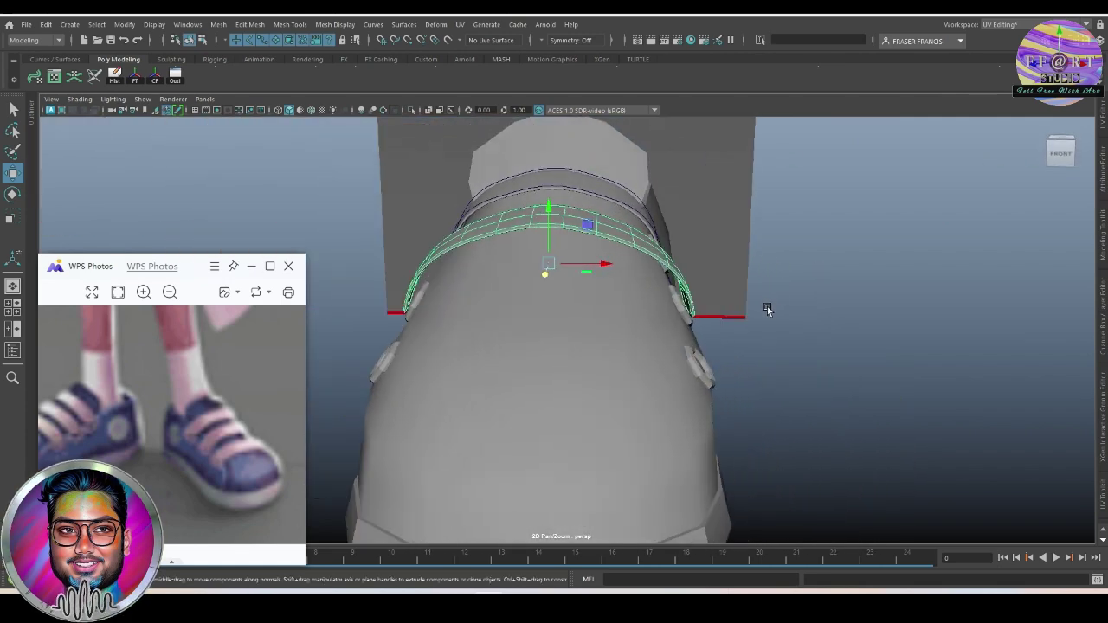
Select the vertex rows at the second strap's end and scale them narrower to fit the eyelet.
left_click_drag(767, 310, 812, 339, "alt")
right_click_drag(881, 255, 829, 252)
left_click_drag(714, 316, 645, 365, "alt")
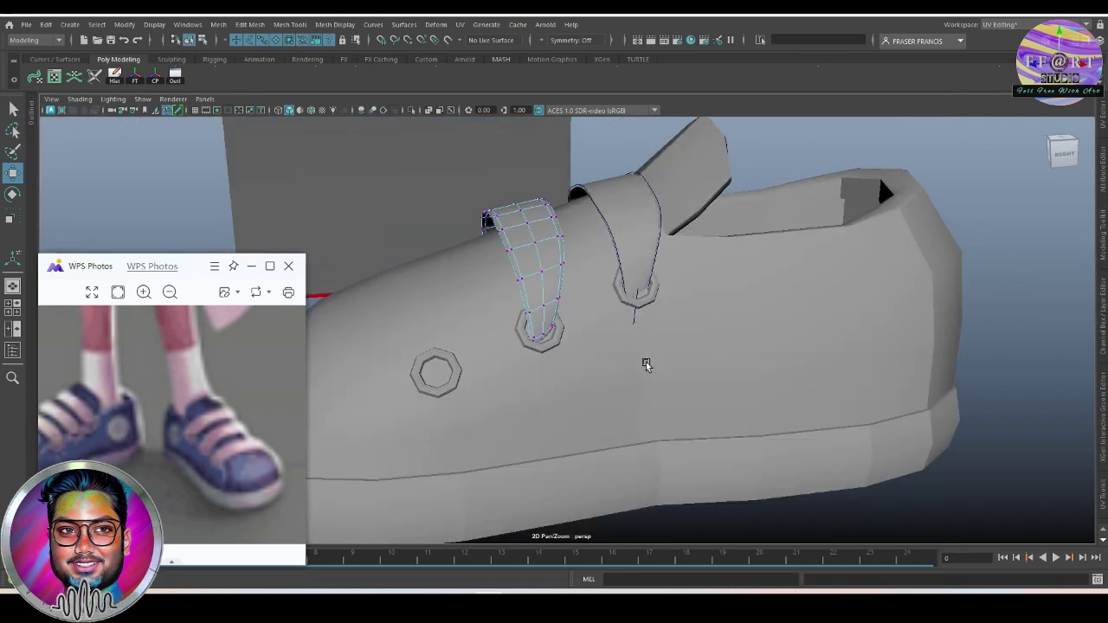
mouse_move(506, 322)
left_mouse_down()
mouse_move(667, 346)
mouse_move(636, 400)
left_mouse_up()
left_click_drag(530, 337, 531, 337)
left_click_drag(598, 370, 514, 373, "alt")
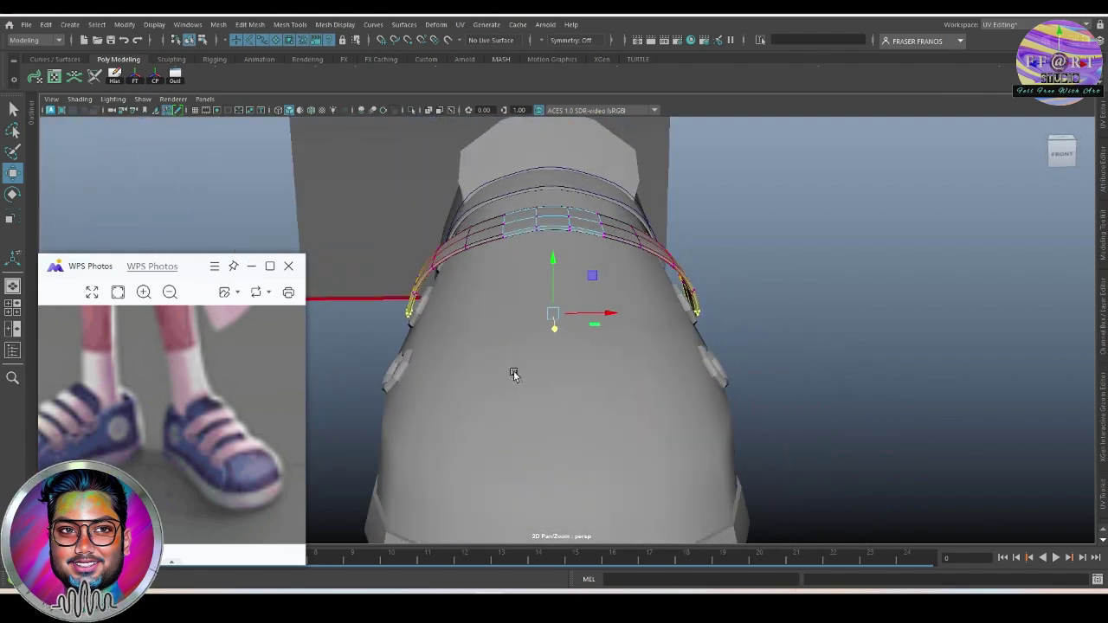
key("r")
mouse_move(609, 313)
left_mouse_down()
mouse_move(589, 339)
mouse_move(523, 342)
mouse_move(519, 329)
mouse_move(549, 341)
mouse_move(674, 343)
mouse_move(757, 330)
mouse_move(687, 331)
left_mouse_up()
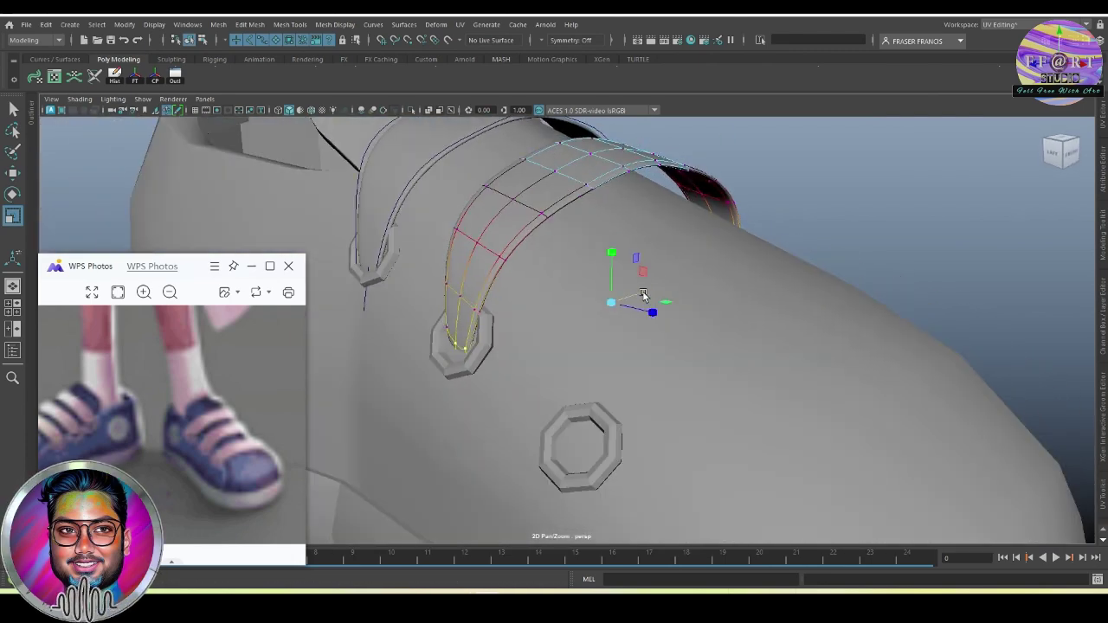
left_click_drag(642, 296, 749, 336, "alt")
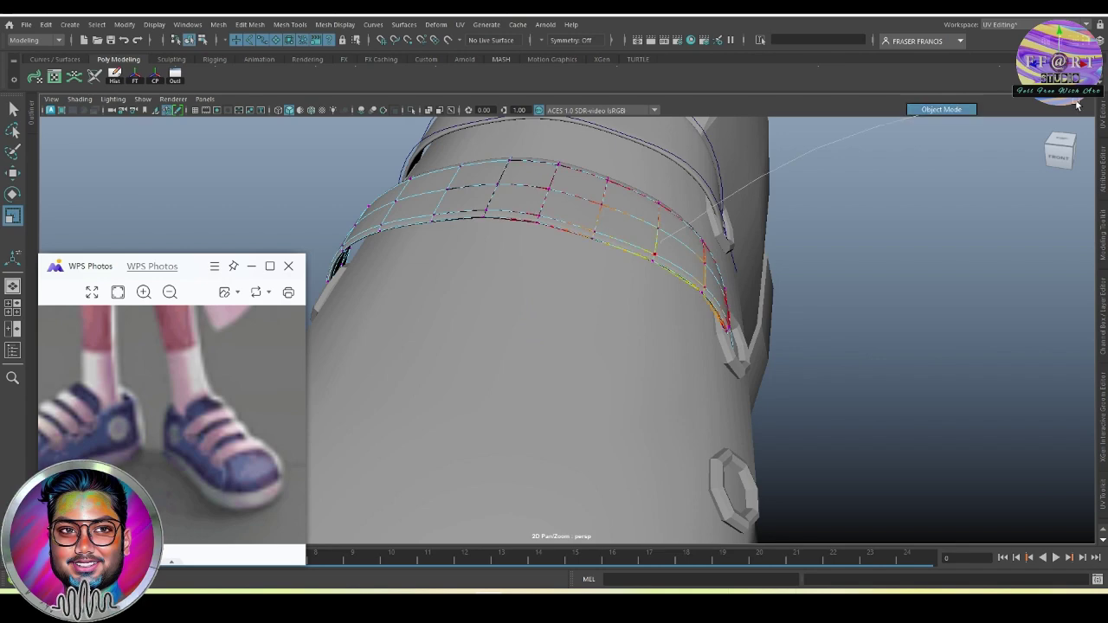
mouse_move(1077, 104)
left_mouse_down("alt")
mouse_move(737, 374)
mouse_move(734, 357)
mouse_move(746, 375)
mouse_move(575, 377)
mouse_move(663, 366)
mouse_move(601, 373)
mouse_move(640, 346)
left_mouse_up("alt")
Duplicate the finished strap and move the copy toward the toe.
left_click(663, 327)
key("w")
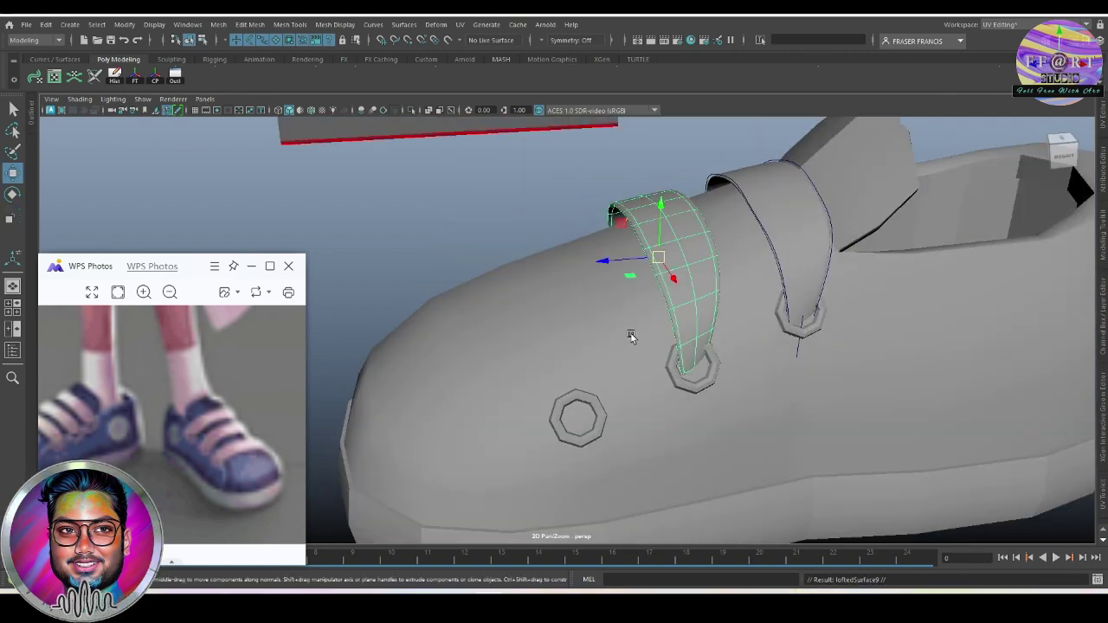
key("ctrl+d")
middle_click_drag(631, 336, 523, 271)
mouse_move(561, 290)
left_mouse_down("alt")
mouse_move(488, 299)
mouse_move(583, 306)
mouse_move(612, 338)
mouse_move(734, 338)
left_mouse_up("alt")
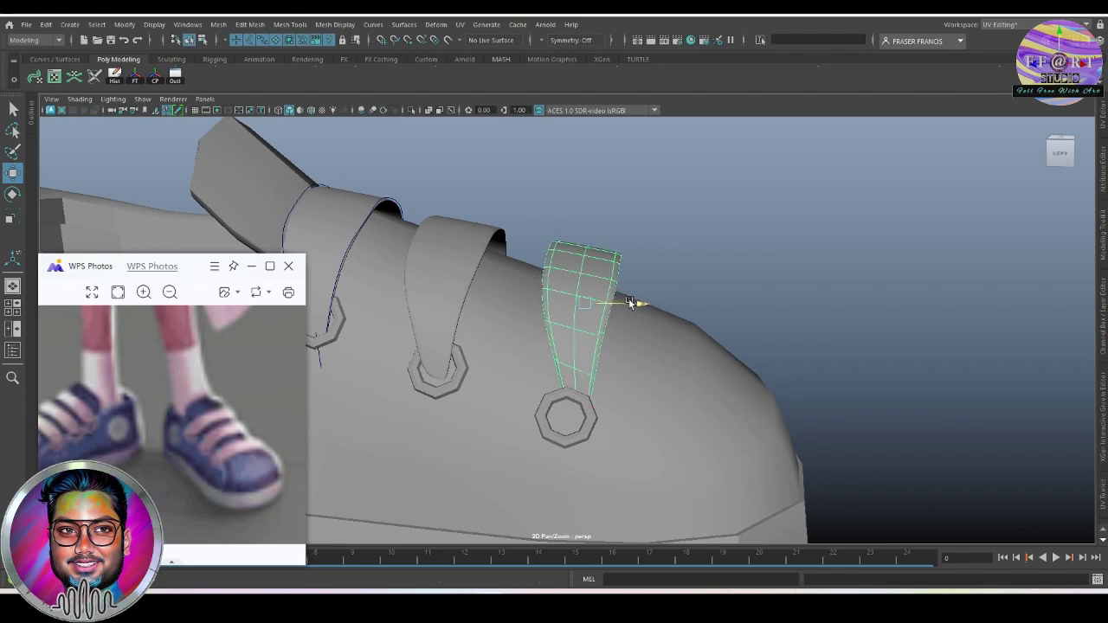
mouse_move(628, 302)
left_mouse_down("alt")
mouse_move(638, 309)
mouse_move(426, 309)
left_mouse_up("alt")
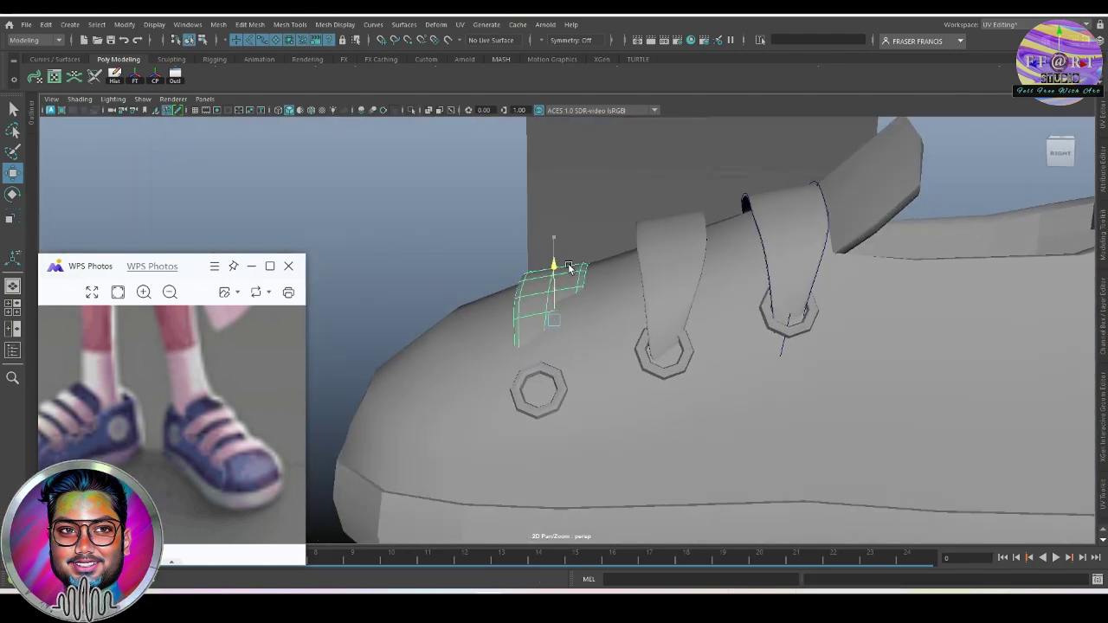
mouse_move(568, 245)
left_mouse_down("alt")
mouse_move(779, 308)
mouse_move(690, 318)
mouse_move(781, 413)
mouse_move(635, 424)
mouse_move(733, 402)
mouse_move(628, 427)
mouse_move(724, 443)
mouse_move(608, 282)
mouse_move(505, 361)
mouse_move(526, 330)
mouse_move(589, 349)
mouse_move(592, 471)
mouse_move(471, 388)
mouse_move(636, 444)
left_mouse_up("alt")
Extrude the copied strap and fit its end down into the front eyelet.
key("4")
key("5")
key("r")
key("ctrl+e")
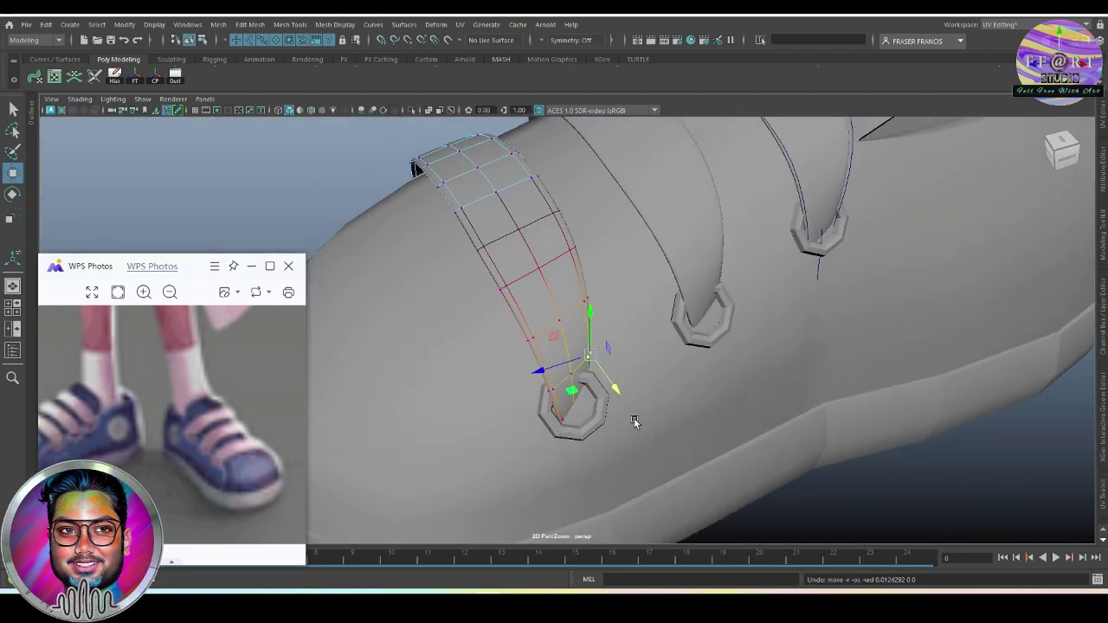
left_click_drag(708, 439, 561, 430, "alt")
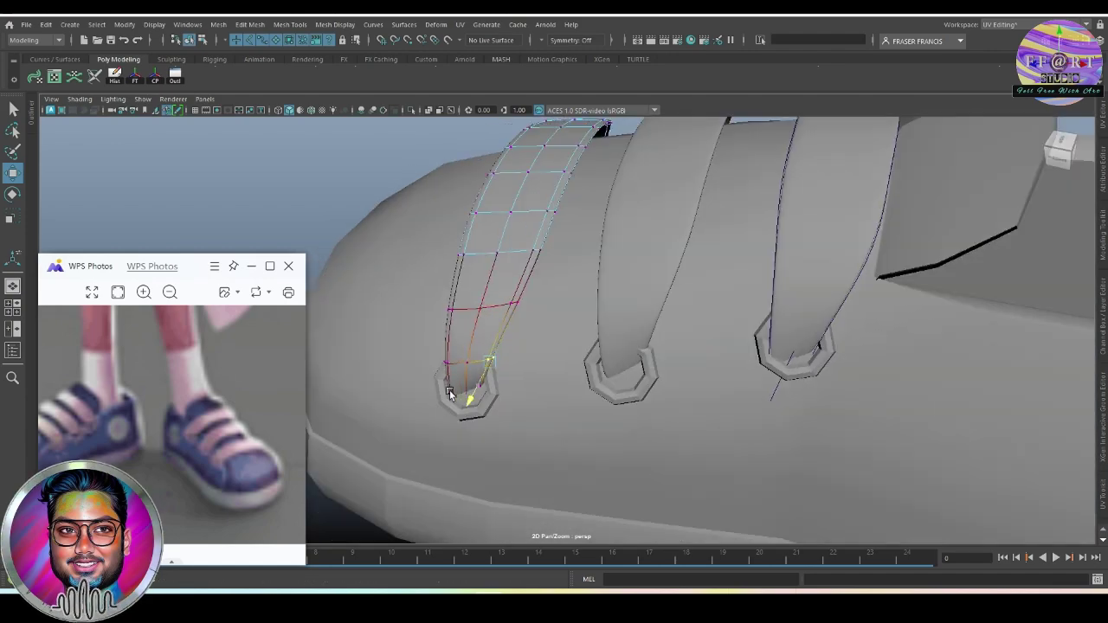
mouse_move(448, 393)
left_mouse_down("alt")
mouse_move(549, 376)
mouse_move(621, 389)
mouse_move(839, 382)
mouse_move(807, 400)
left_mouse_up("alt")
left_click(905, 400)
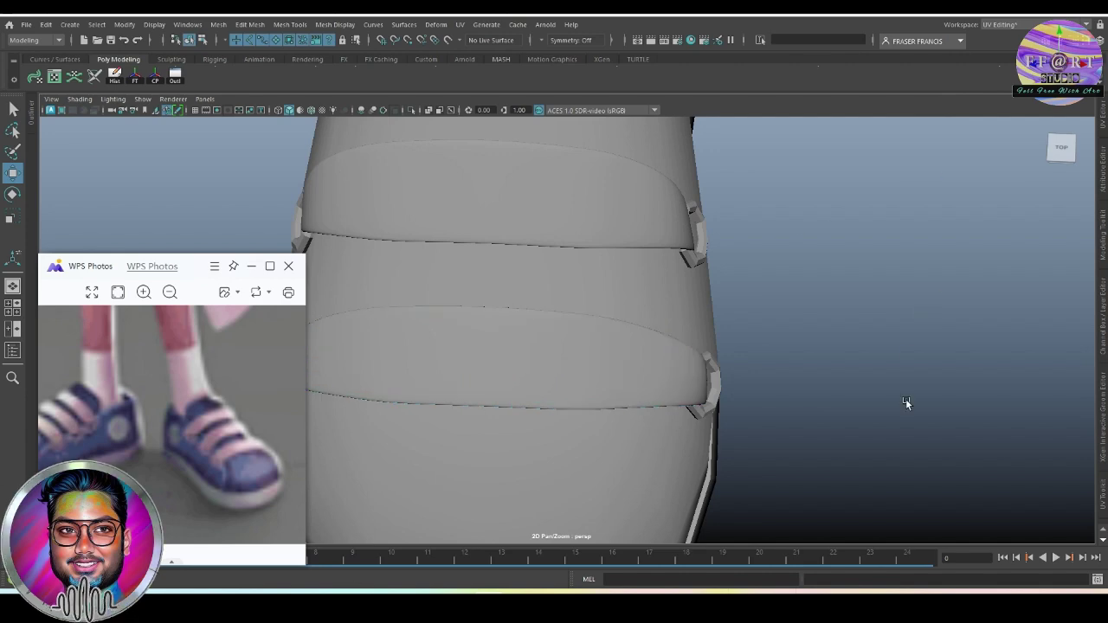
mouse_move(906, 399)
left_mouse_down("alt")
mouse_move(679, 352)
mouse_move(568, 296)
mouse_move(627, 366)
mouse_move(568, 364)
mouse_move(552, 346)
mouse_move(803, 330)
mouse_move(688, 342)
mouse_move(616, 401)
left_mouse_up("alt")
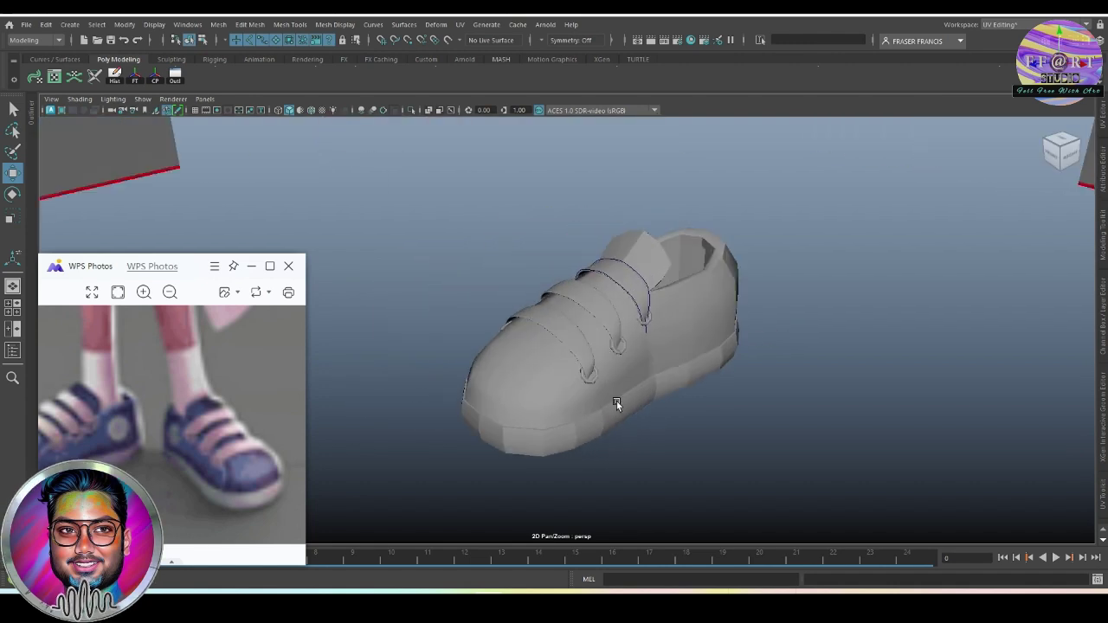
Select all of the shoe's edges and apply Soften Edge.
left_click(621, 402)
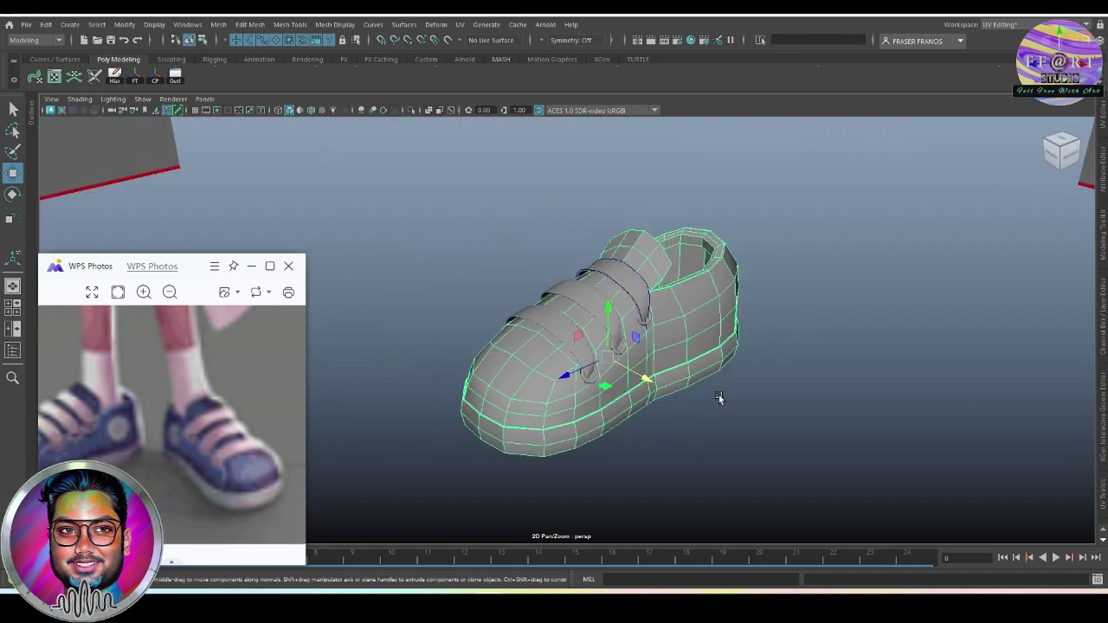
key("F10")
left_click_drag(718, 398, 740, 431, "alt")
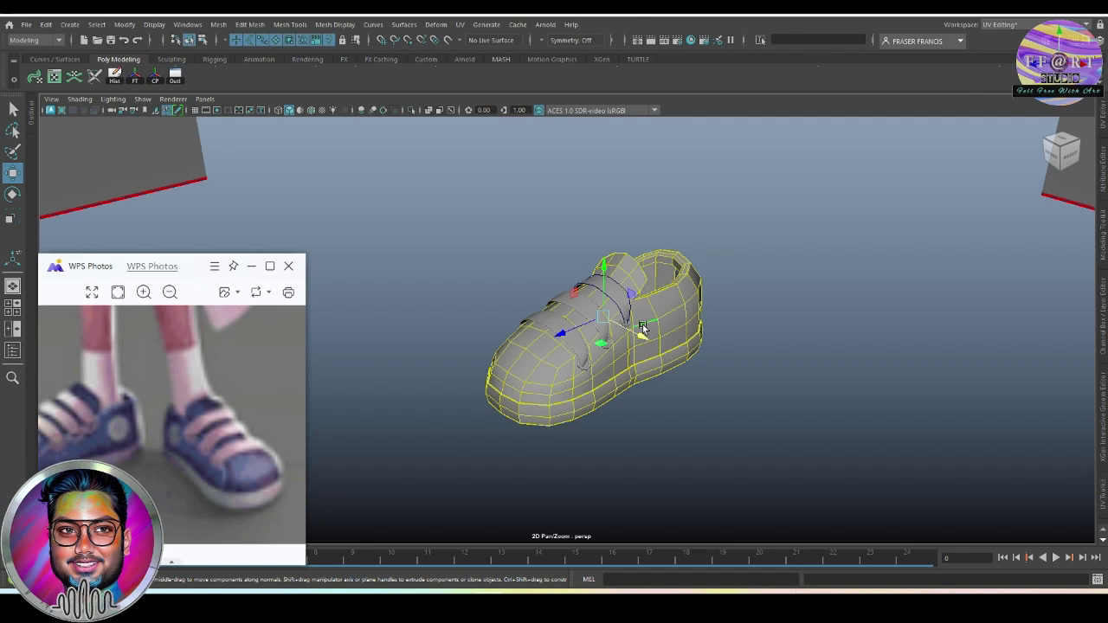
right_click(680, 316, "shift")
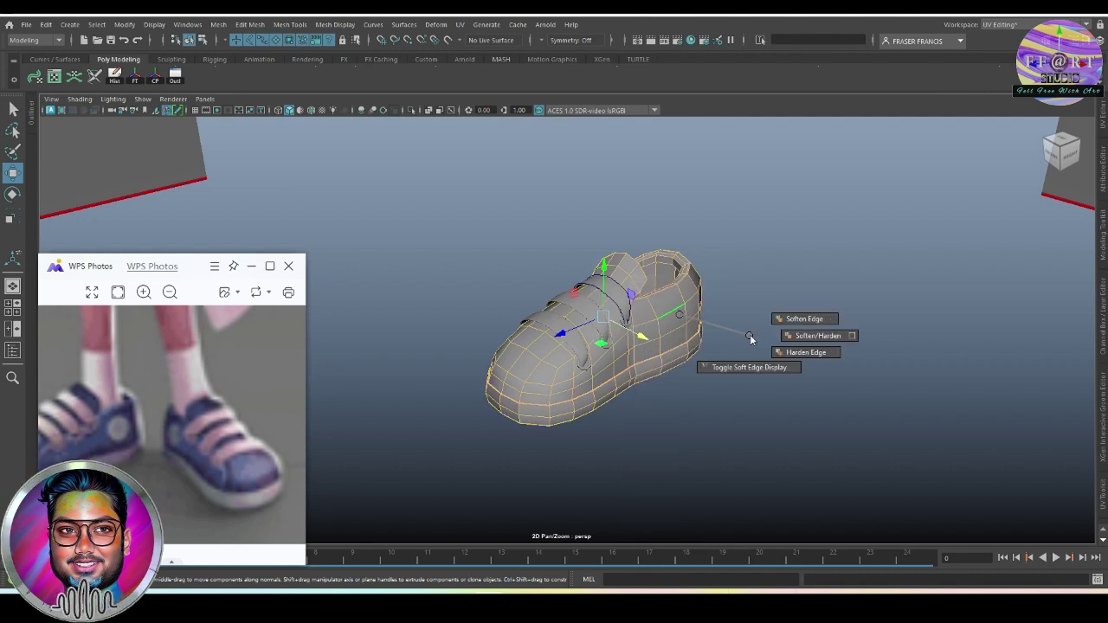
left_click(805, 336)
left_click(840, 329)
mouse_move(841, 330)
left_mouse_down("alt")
mouse_move(724, 335)
mouse_move(821, 371)
left_mouse_up("alt")
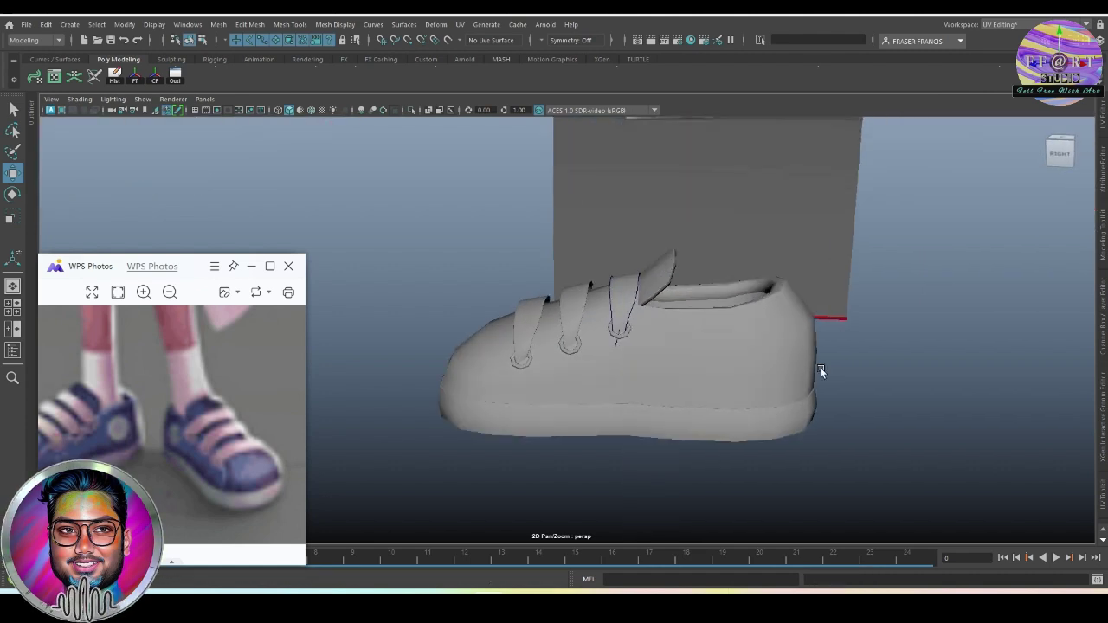
scroll(786, 395, "up", 1)
Reselect the shoe body and inspect the softened shading from above and the side.
left_click(713, 415)
scroll(697, 414, "up", 3)
left_click_drag(698, 414, 710, 402, "alt")
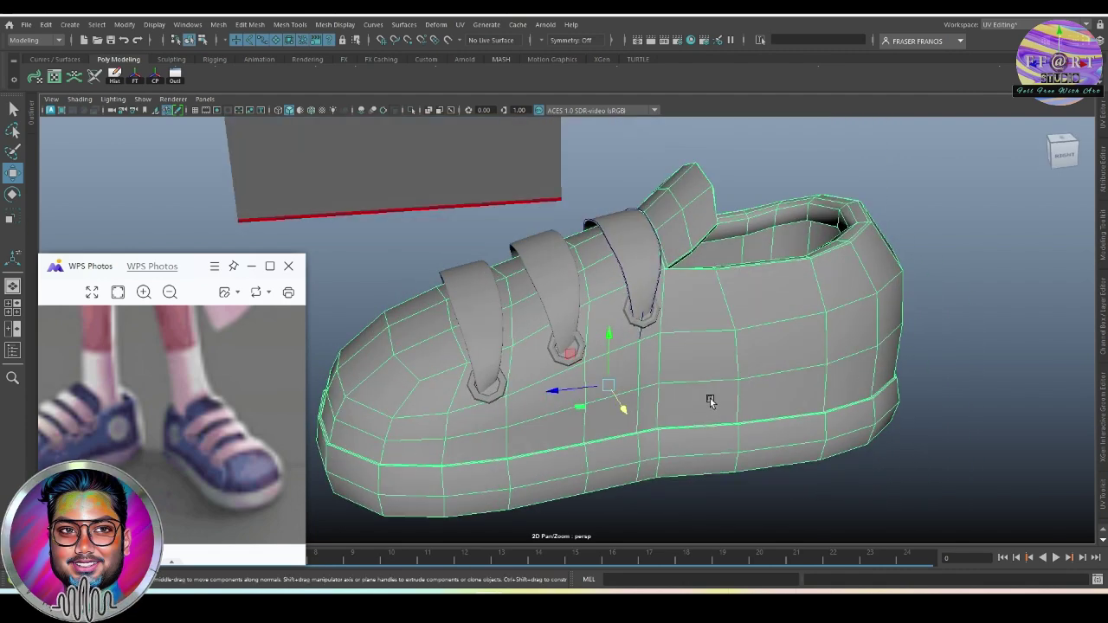
scroll(643, 289, "down", 3)
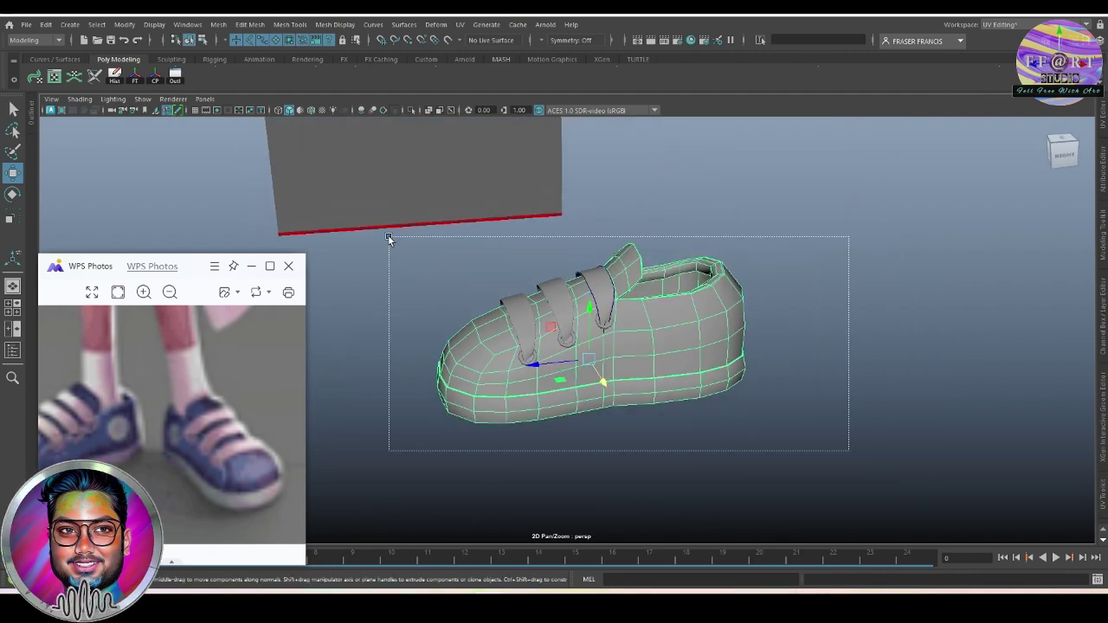
left_click_drag(388, 238, 540, 361, "alt")
left_click_drag(727, 374, 786, 261, "alt")
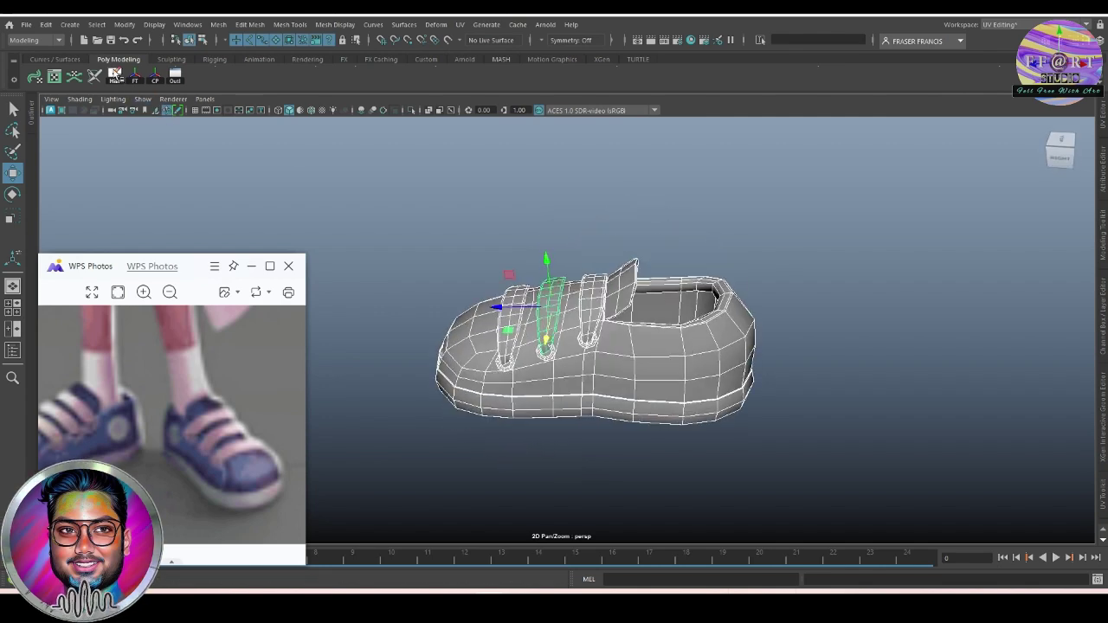
left_click(902, 255)
scroll(902, 254, "up", 3)
key("q")
left_click(695, 405)
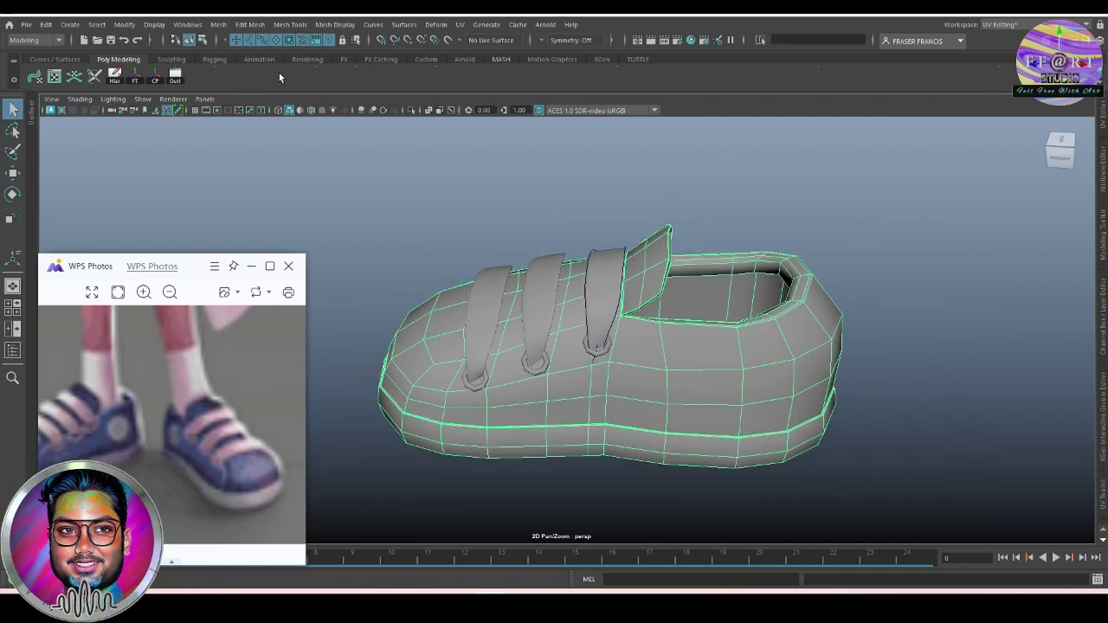
scroll(823, 425, "down", 2)
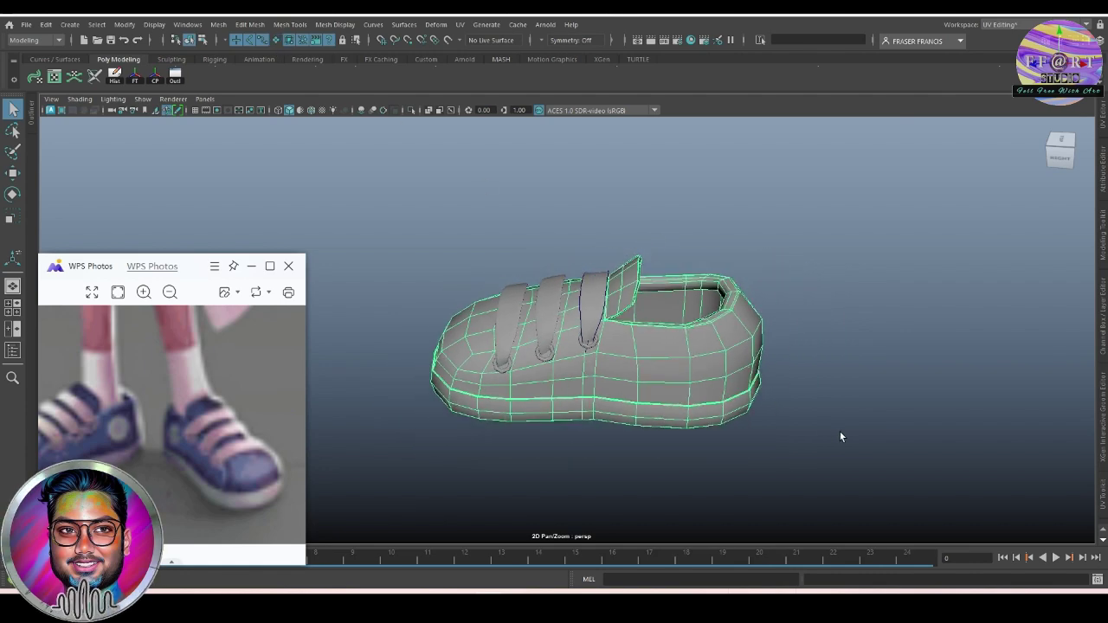
Check the shoe in wireframe and select a vertical edge loop on its side.
key("4")
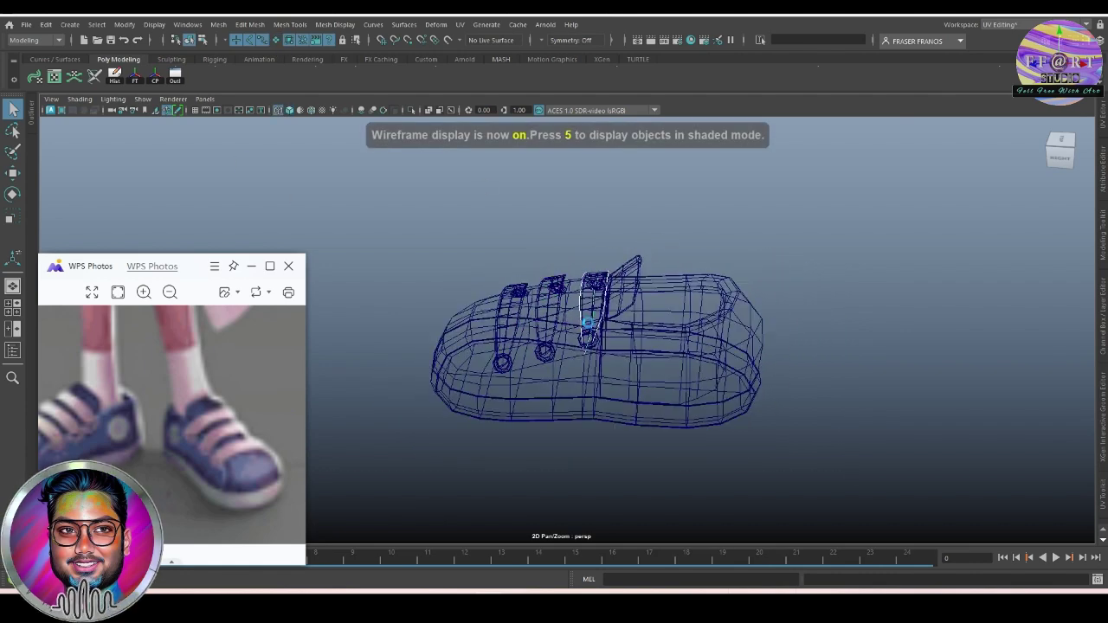
key("5")
scroll(612, 354, "up", 2)
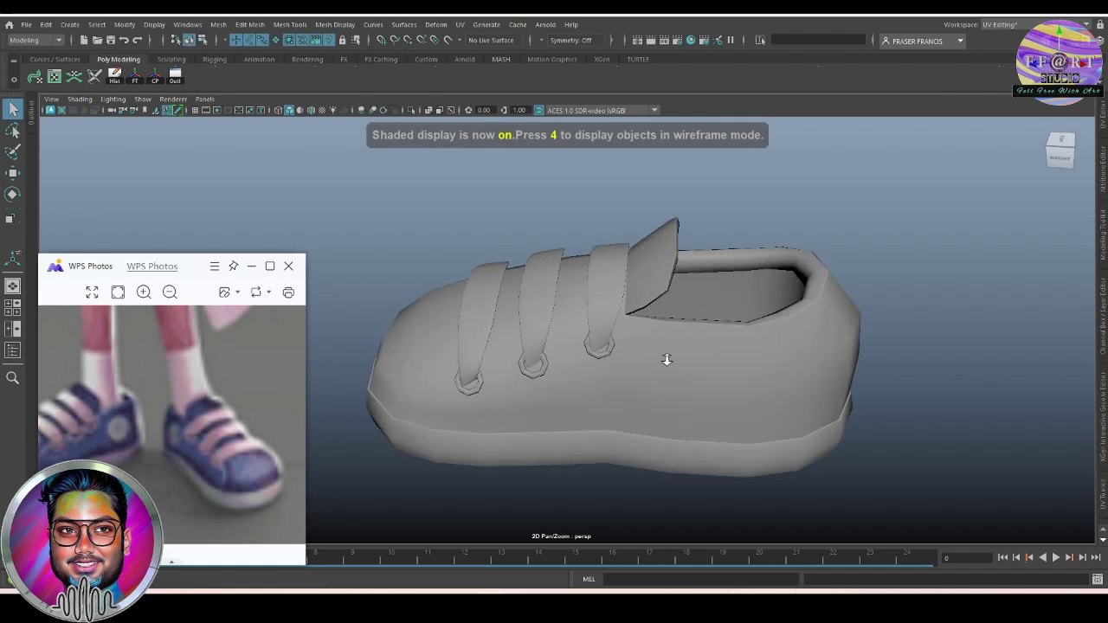
scroll(663, 361, "up", 2)
scroll(687, 415, "up", 2)
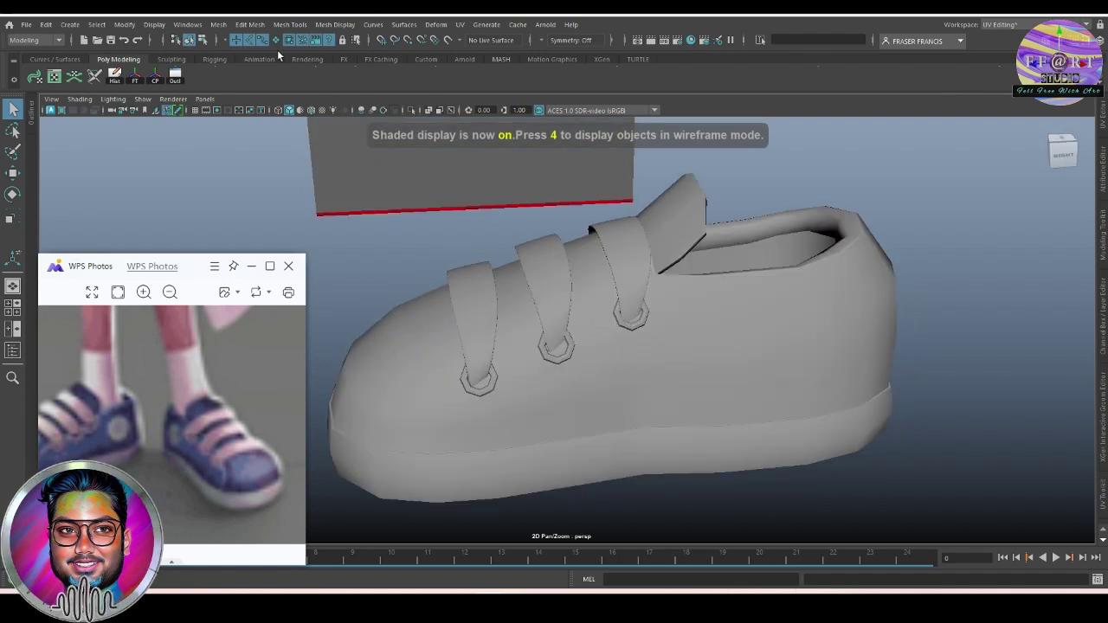
left_click(645, 437)
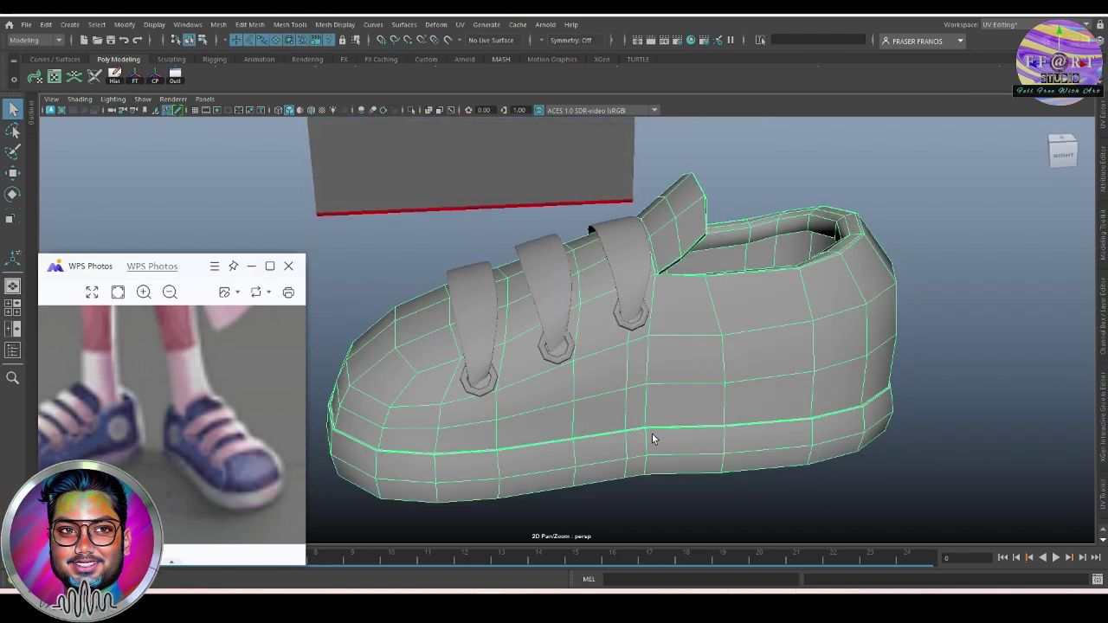
double_click(628, 377)
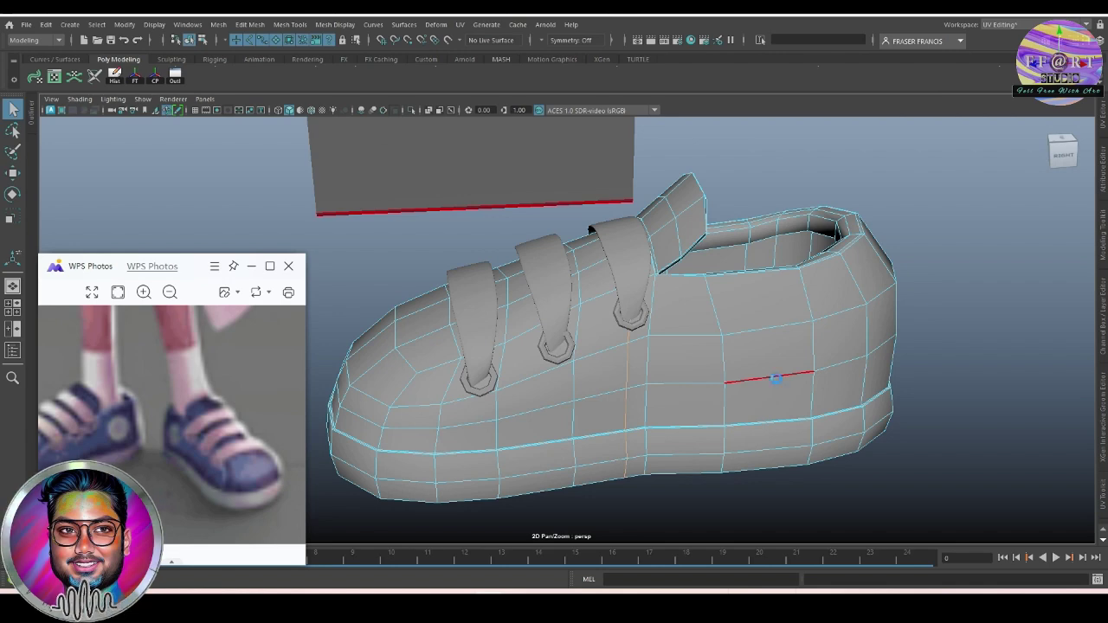
Preview the shoe as a smooth mesh from the front and side.
key("F8")
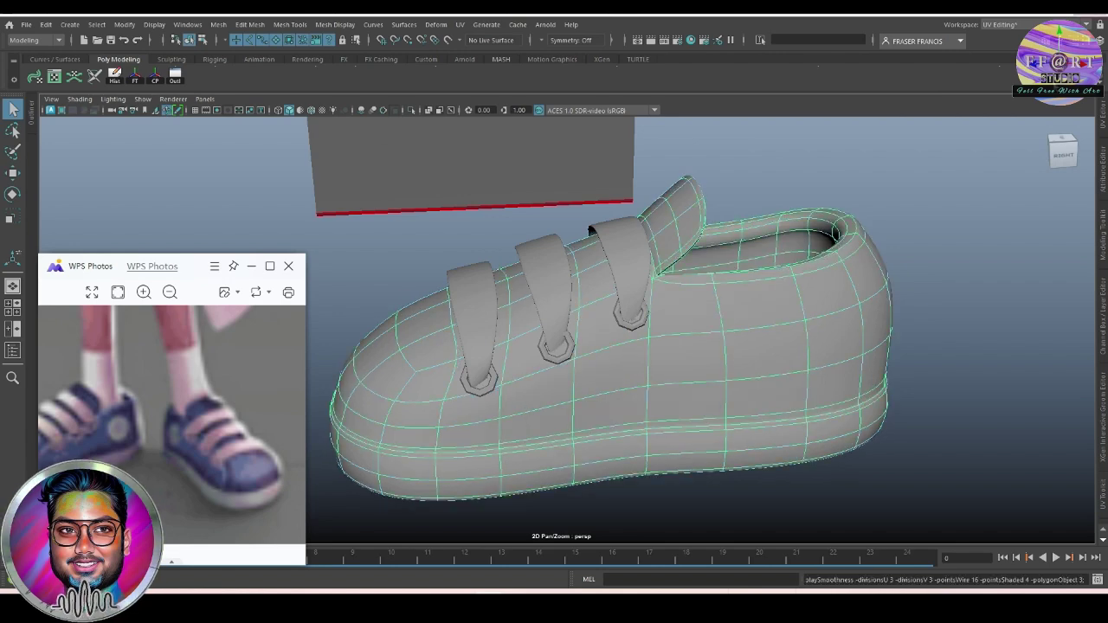
scroll(696, 343, "down", 2)
left_click(794, 292)
mouse_move(794, 292)
left_mouse_down("alt")
mouse_move(957, 318)
mouse_move(683, 297)
mouse_move(779, 300)
mouse_move(820, 319)
left_mouse_up("alt")
left_click(705, 337)
mouse_move(730, 364)
left_mouse_down("alt")
mouse_move(648, 285)
mouse_move(721, 329)
left_mouse_up("alt")
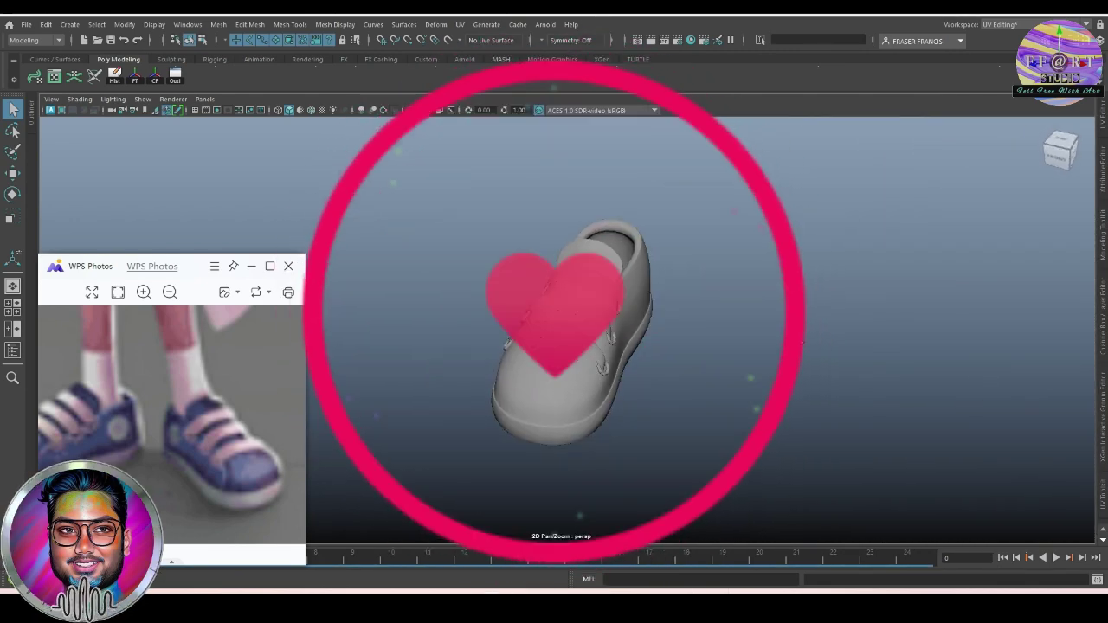